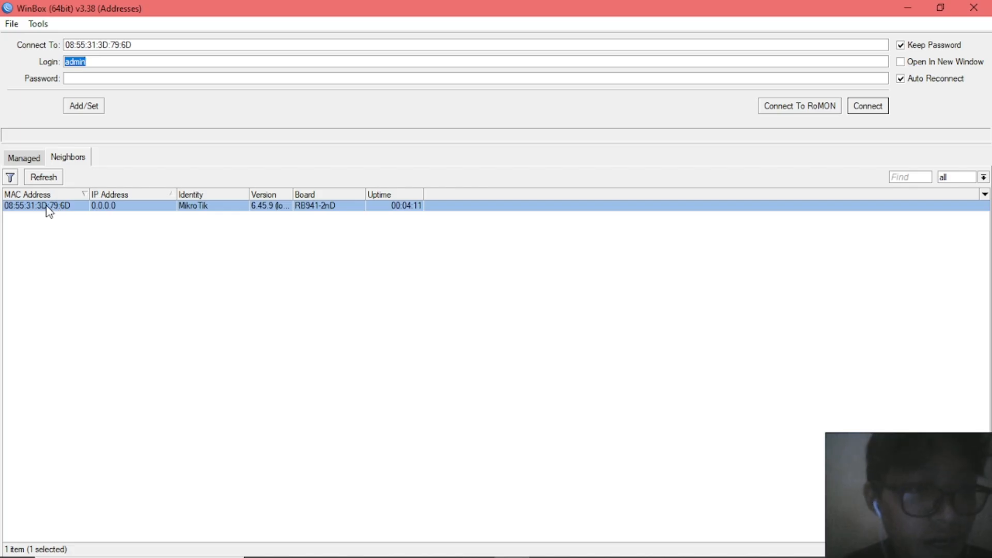
# - Connect to the MikroTik hAP lite router by its MAC address from the Neighbors list
pyautogui.click(107, 208)
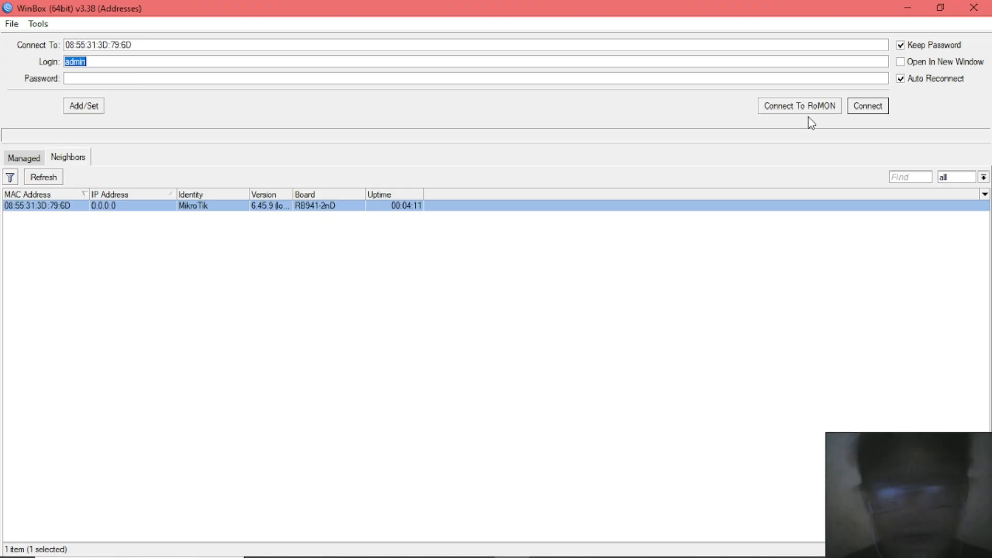
pyautogui.click(876, 110)
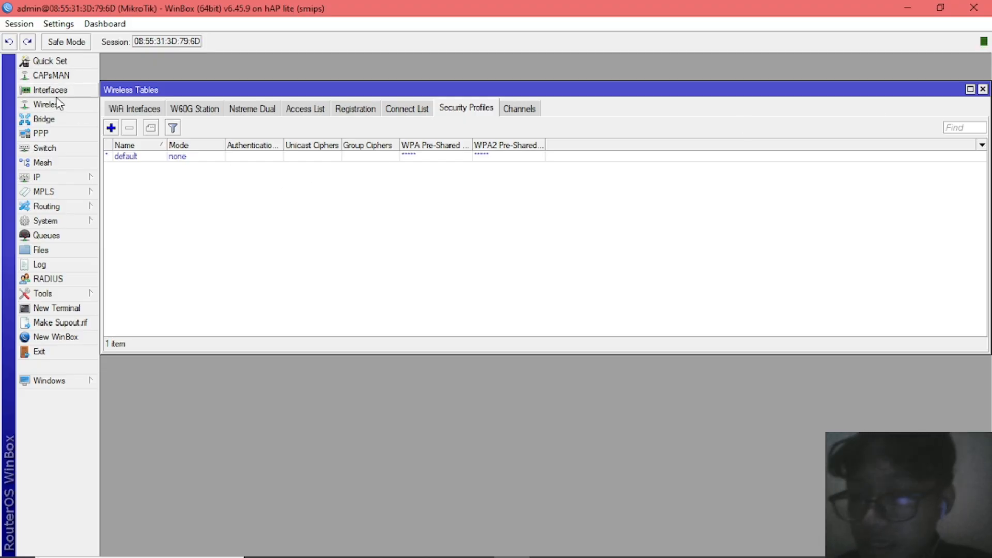
pyautogui.click(65, 223)
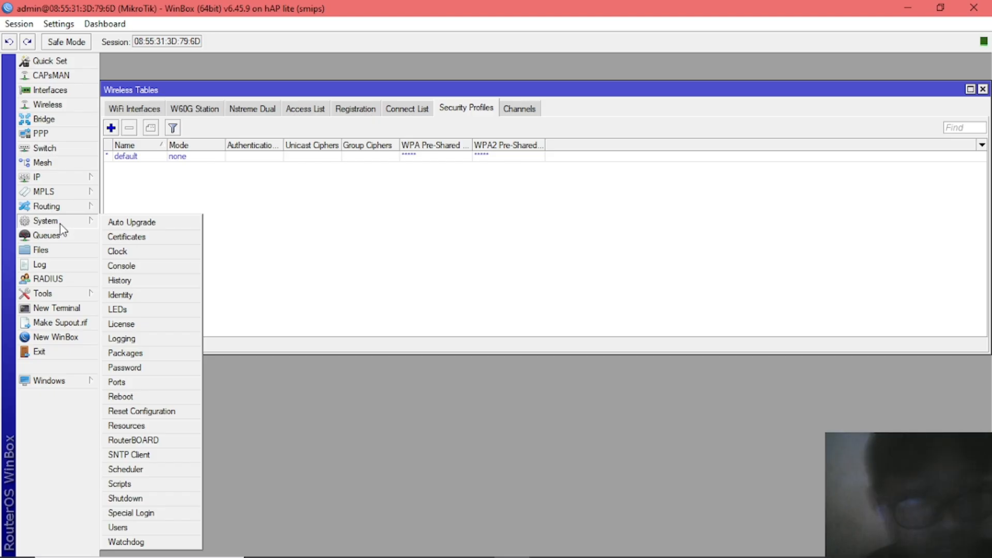
pyautogui.click(145, 411)
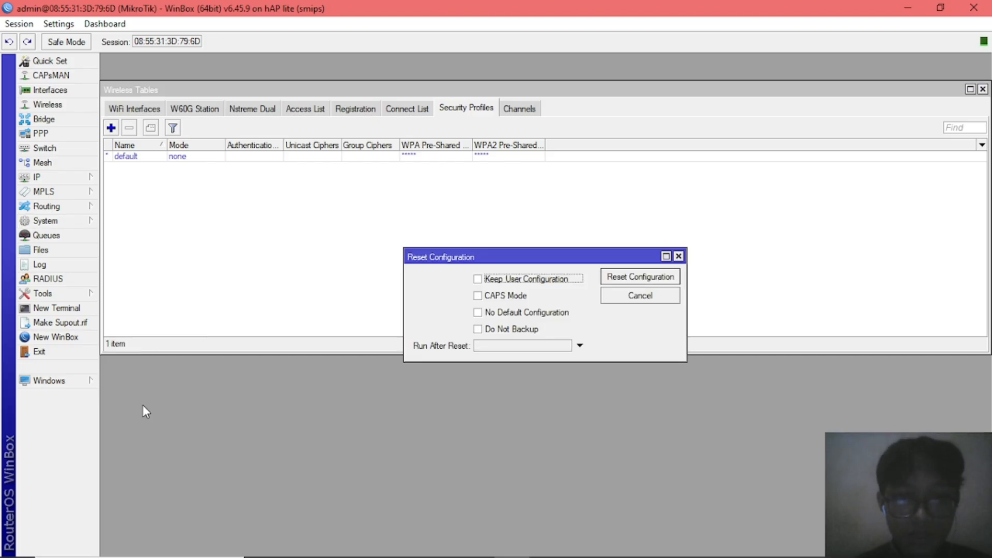
pyautogui.click(505, 314)
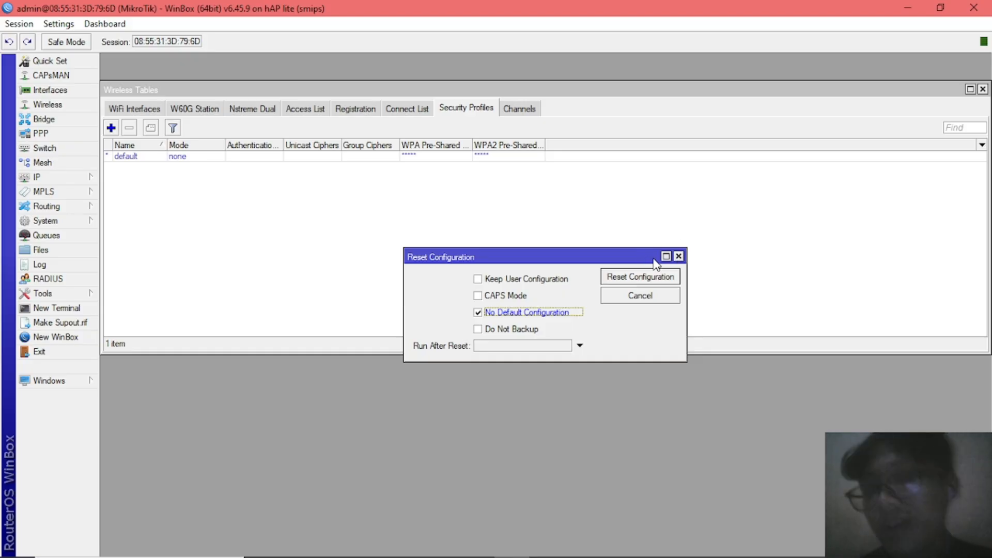
pyautogui.click(679, 256)
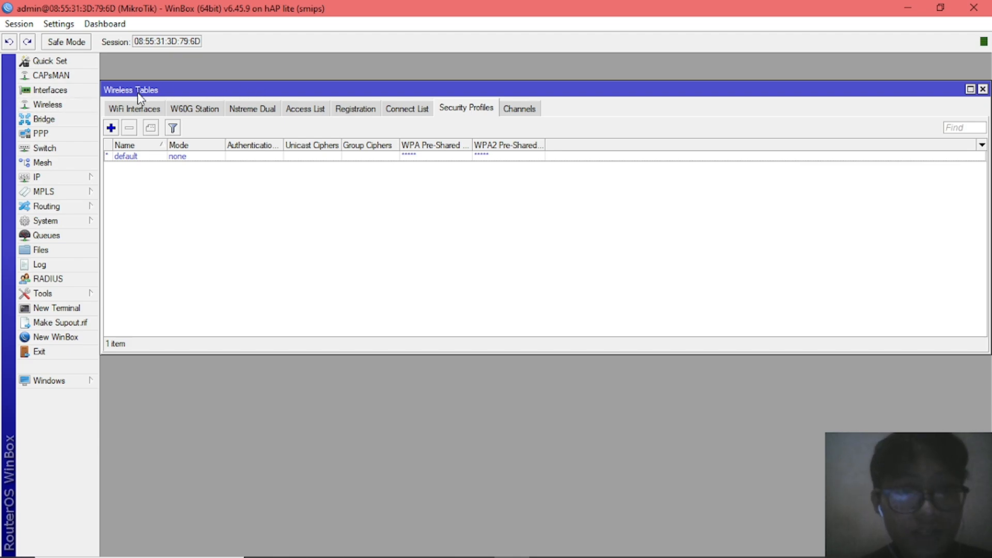
# - Enable the wlan1 interface on the WiFi Interfaces list, then return to Security Profiles
pyautogui.click(136, 109)
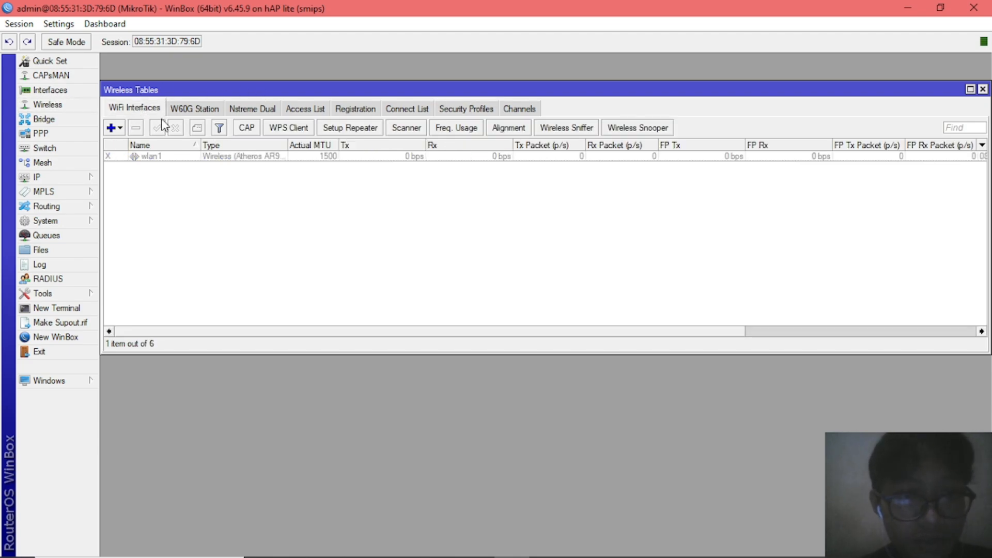
pyautogui.click(166, 158)
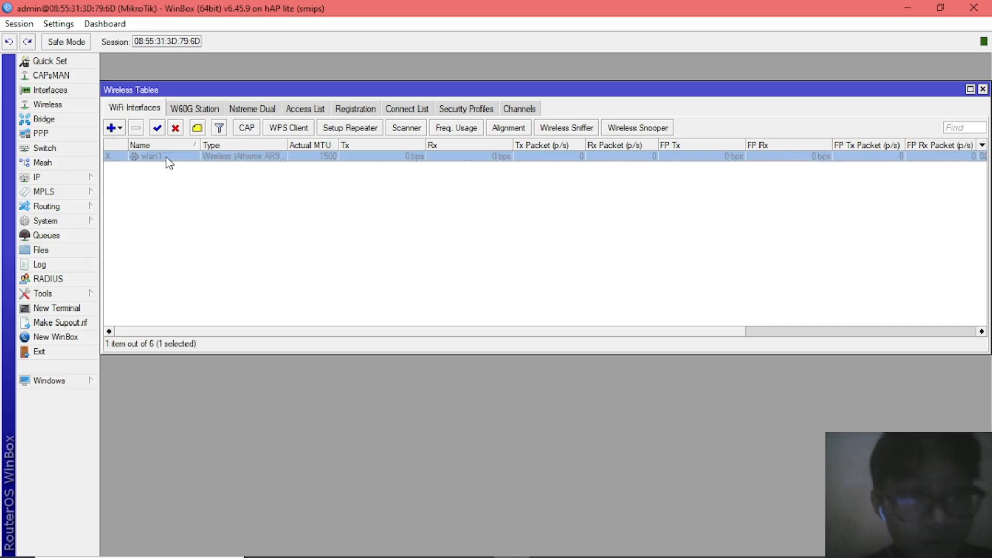
pyautogui.click(159, 133)
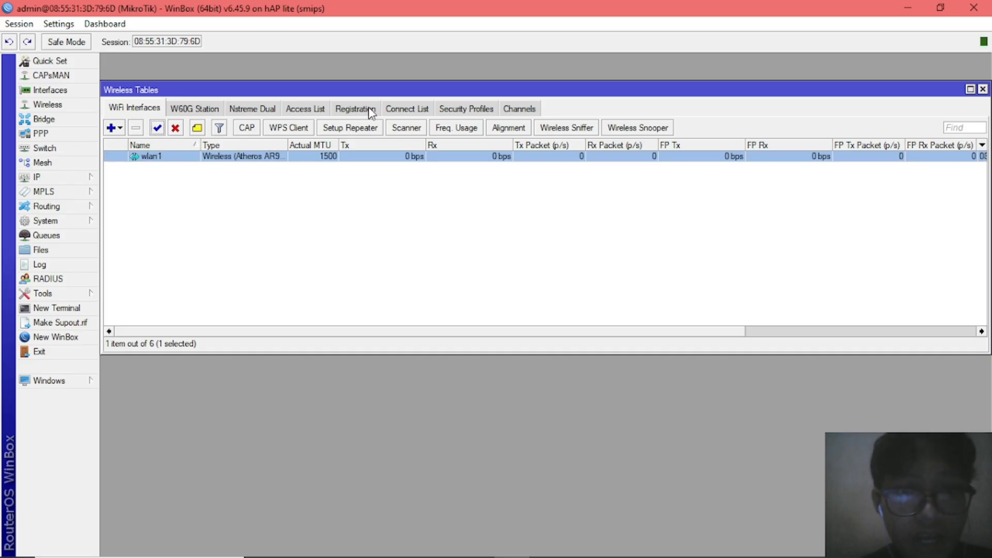
pyautogui.click(464, 109)
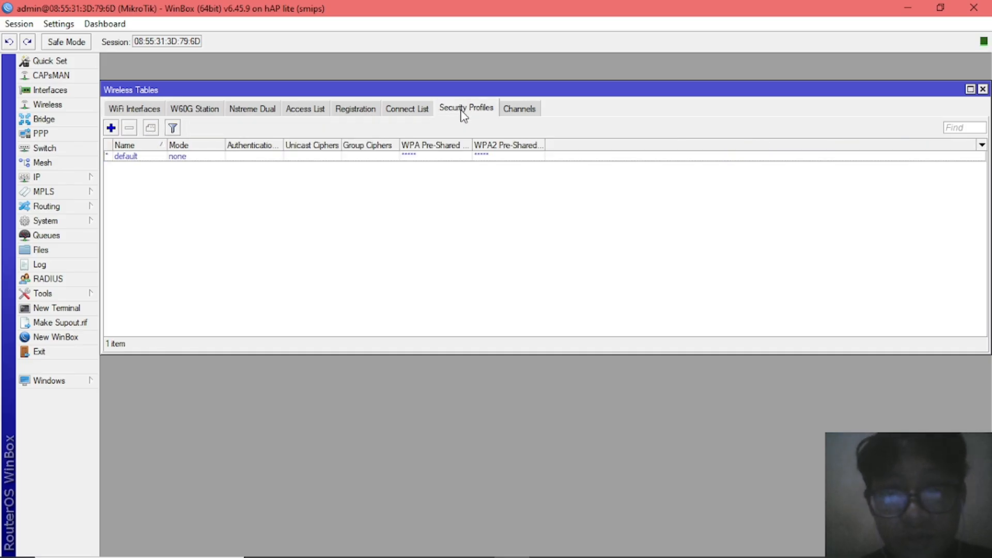
# - Create a new security profile with dynamic keys, WPA and WPA2 PSK, and tkip added to the ciphers
pyautogui.click(111, 128)
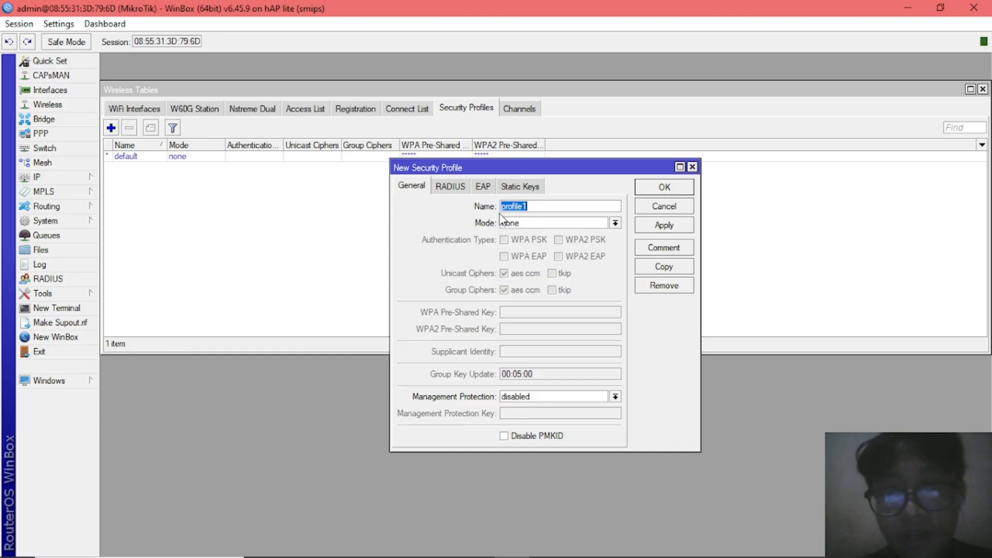
pyautogui.click(528, 227)
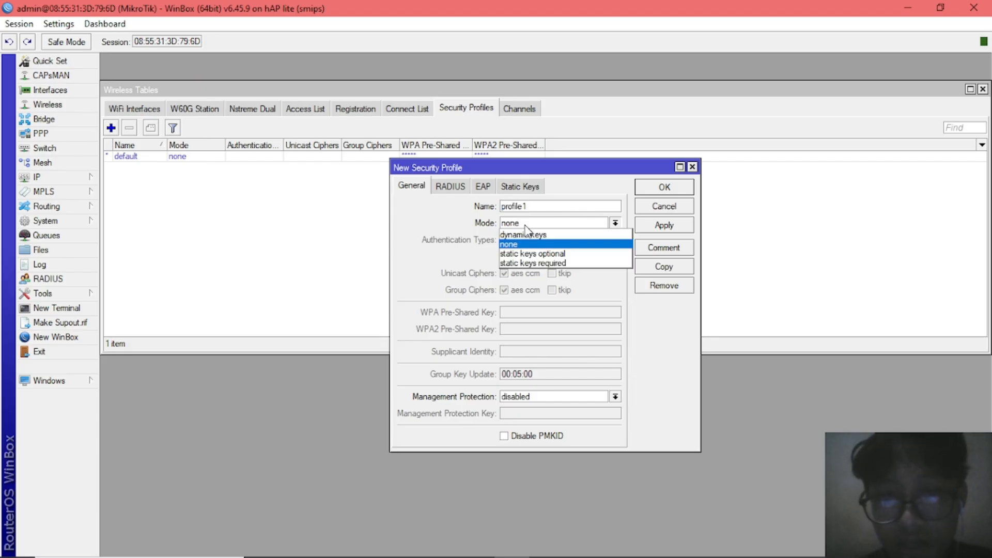
pyautogui.click(524, 235)
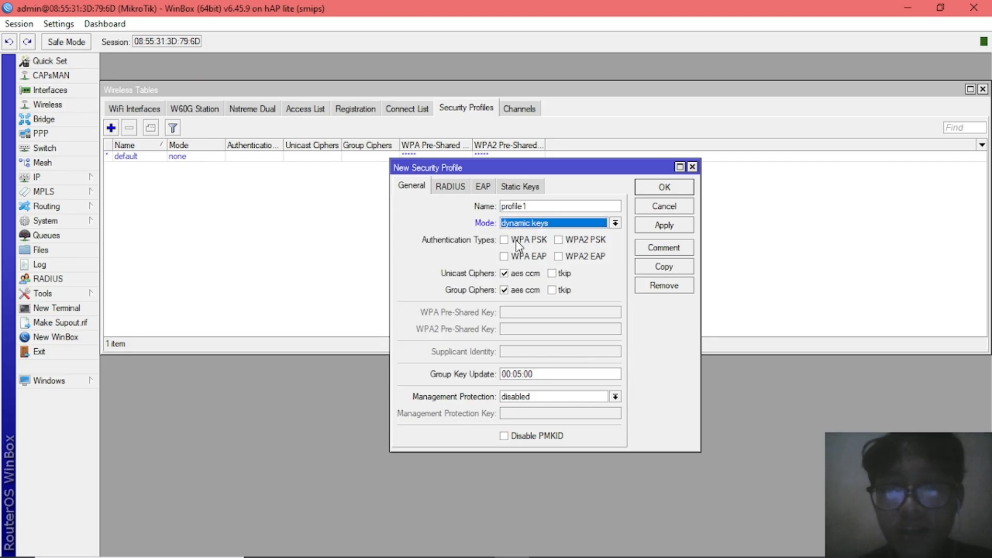
pyautogui.click(519, 243)
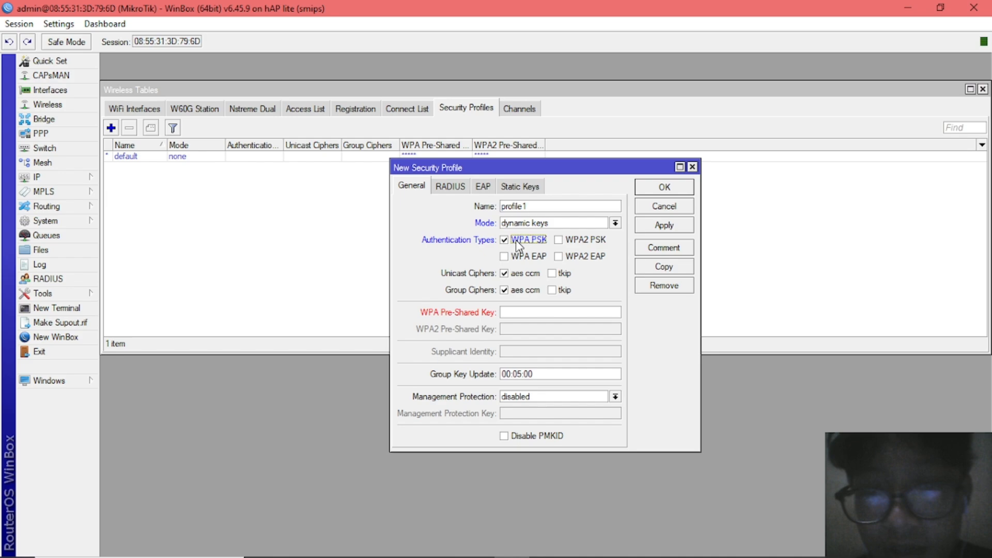
pyautogui.click(581, 240)
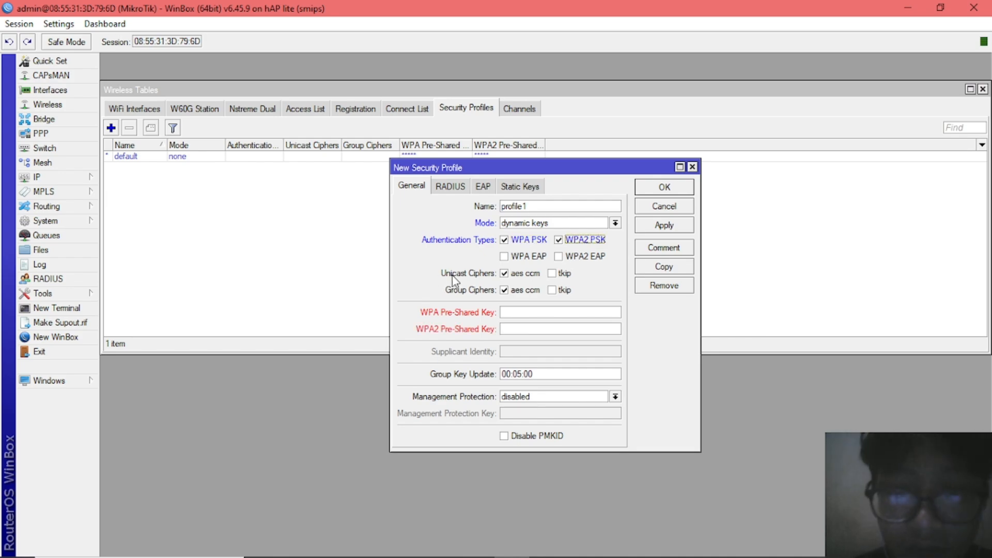
pyautogui.click(561, 274)
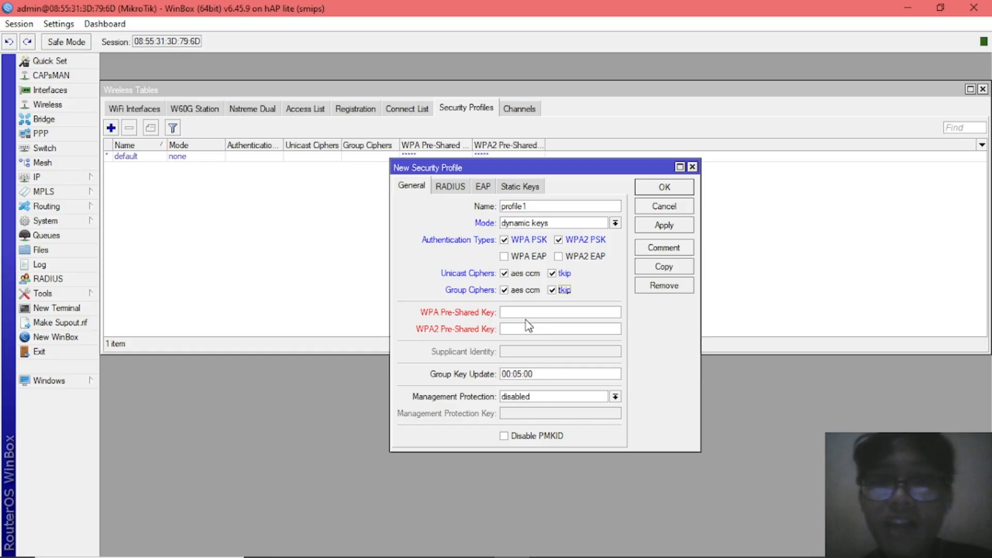
# - Correct the name to profile1, enter the WPA and WPA2 pre-shared keys, and save the profile
pyautogui.click(522, 314)
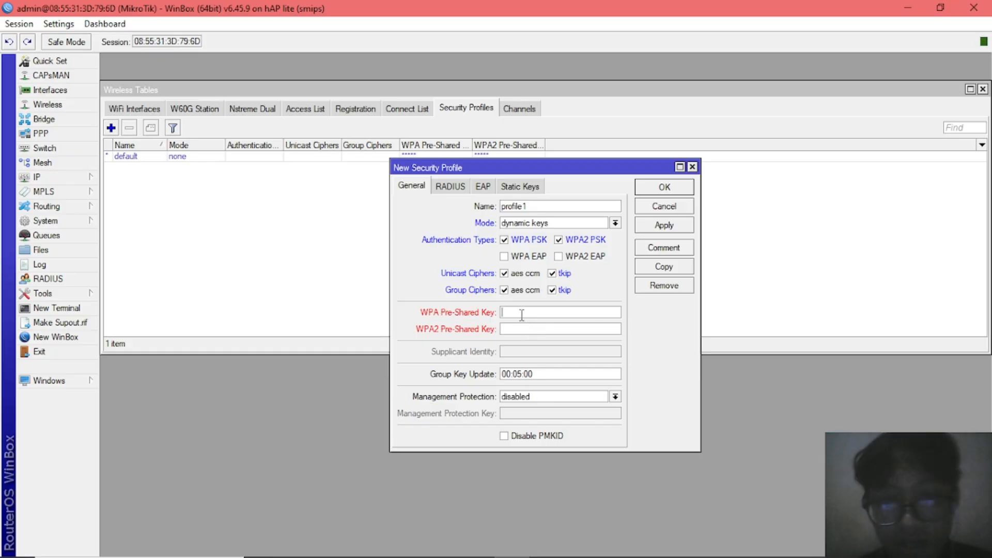
pyautogui.click(564, 206)
pyautogui.press('BackSpace')
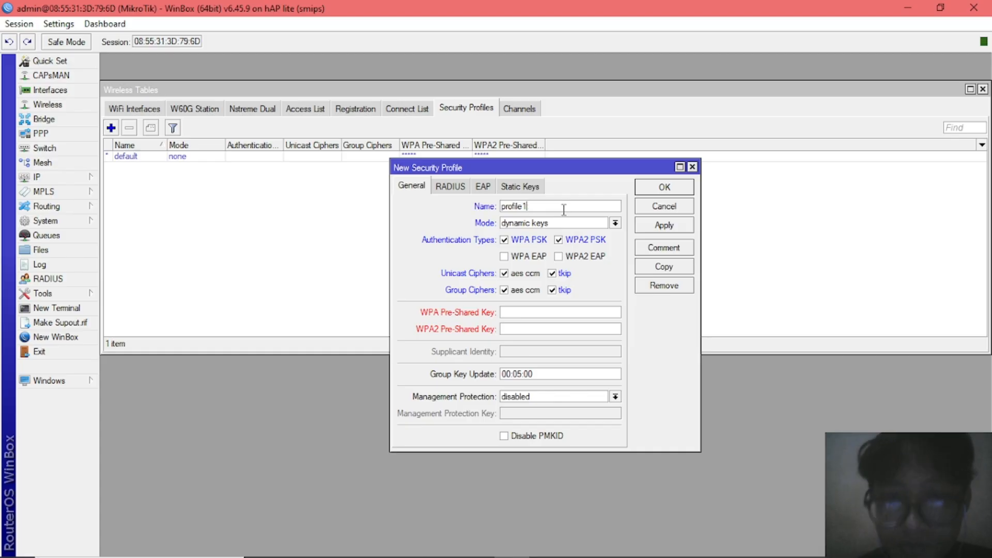
pyautogui.write('***')
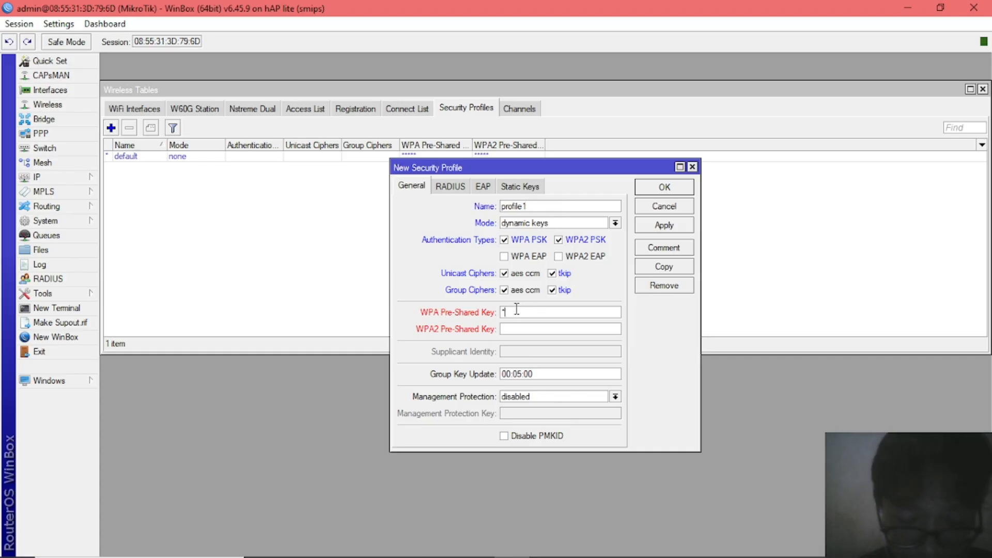
pyautogui.write('***')
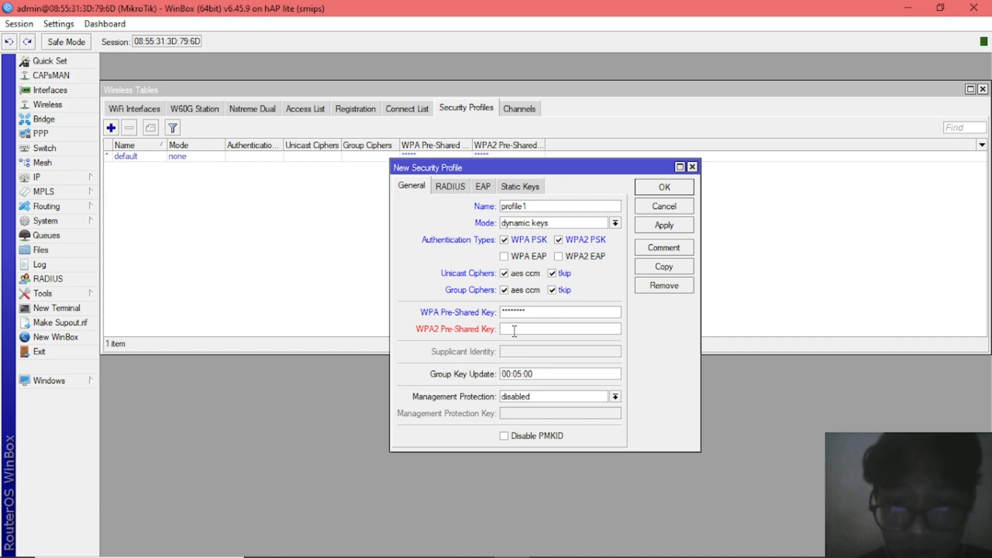
pyautogui.click(512, 329)
pyautogui.write('********')
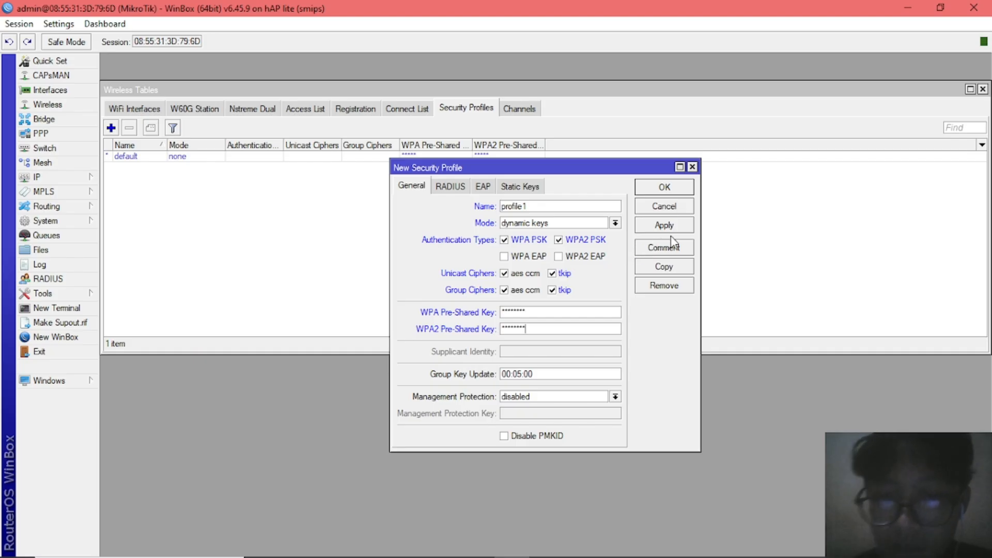
pyautogui.click(657, 227)
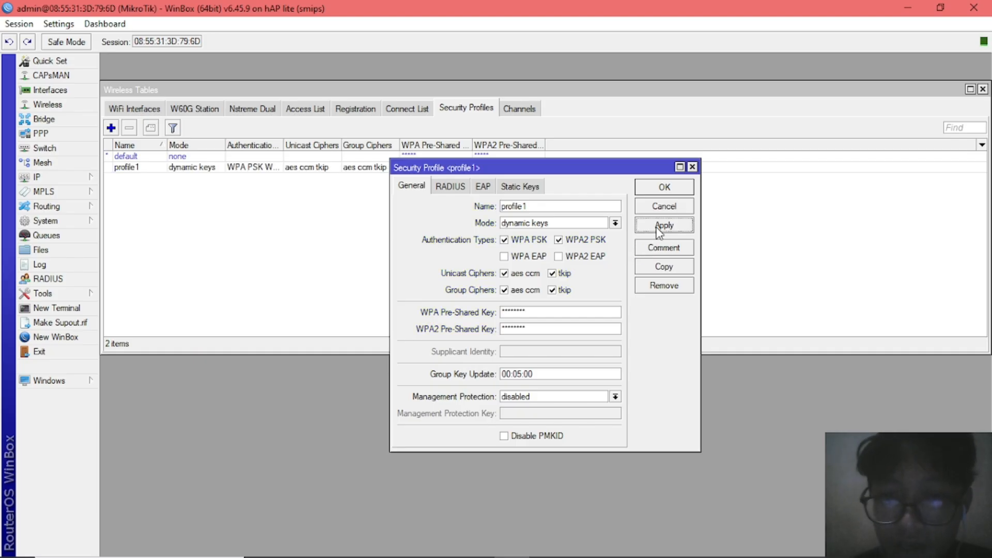
pyautogui.click(660, 187)
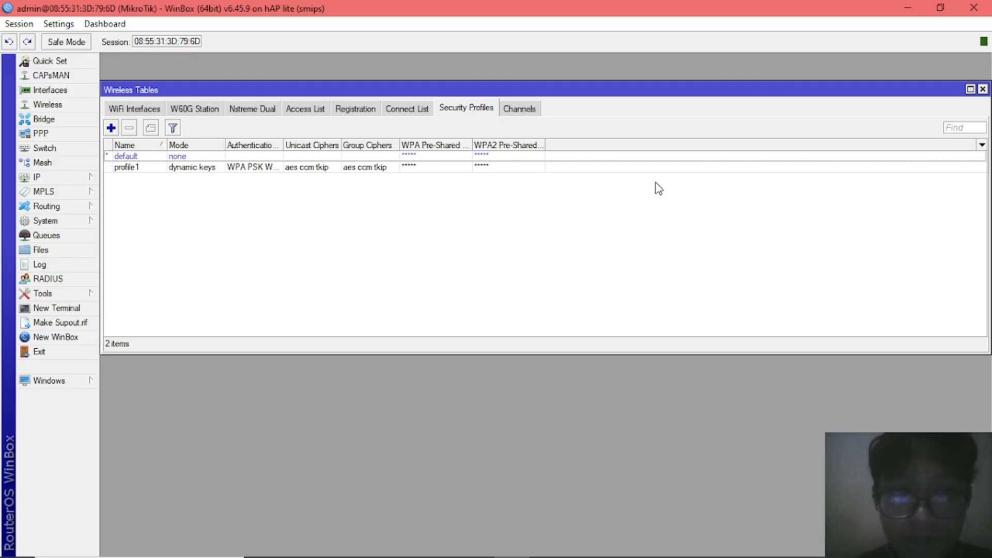
# - Choose profile1 as the Security Profile in wlan1's Wireless settings
pyautogui.click(128, 110)
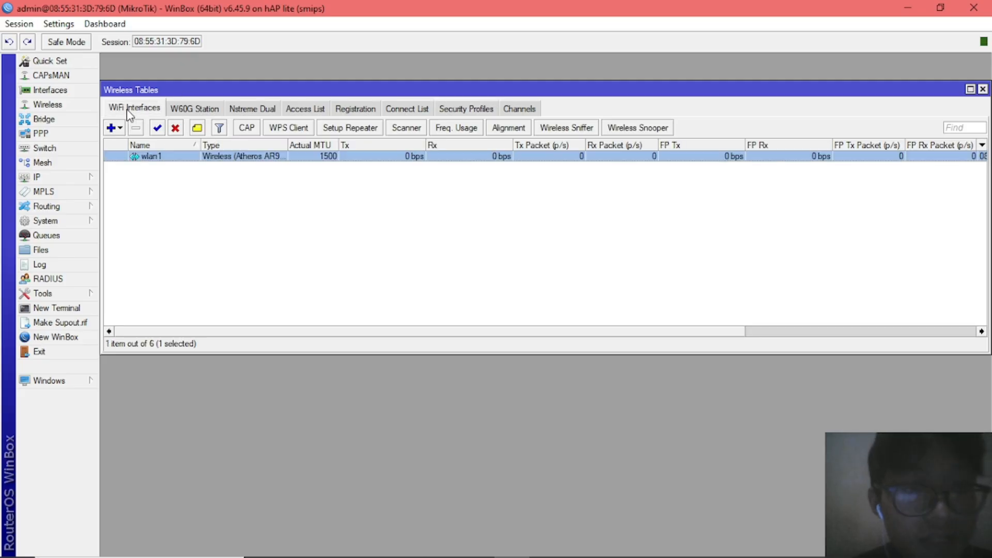
pyautogui.doubleClick(151, 156)
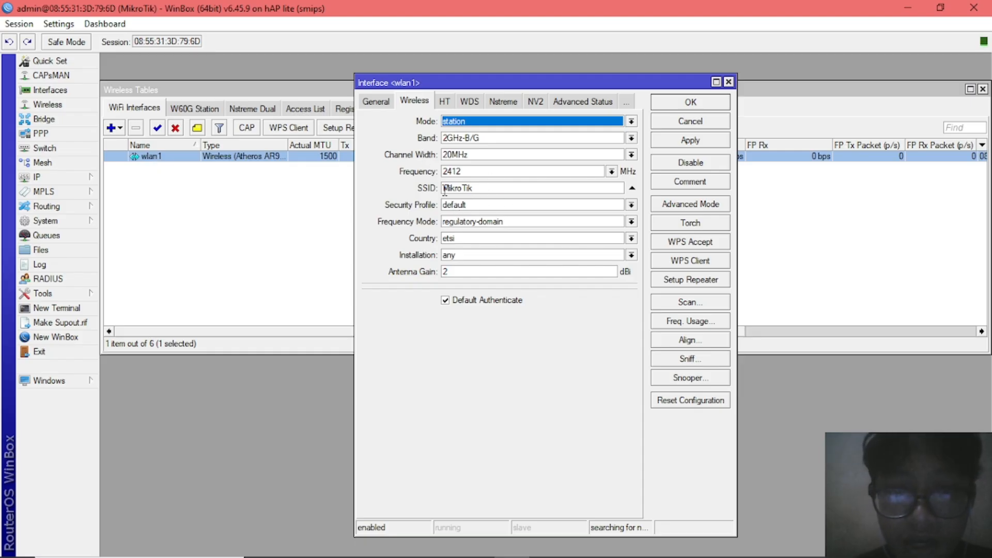
pyautogui.click(376, 104)
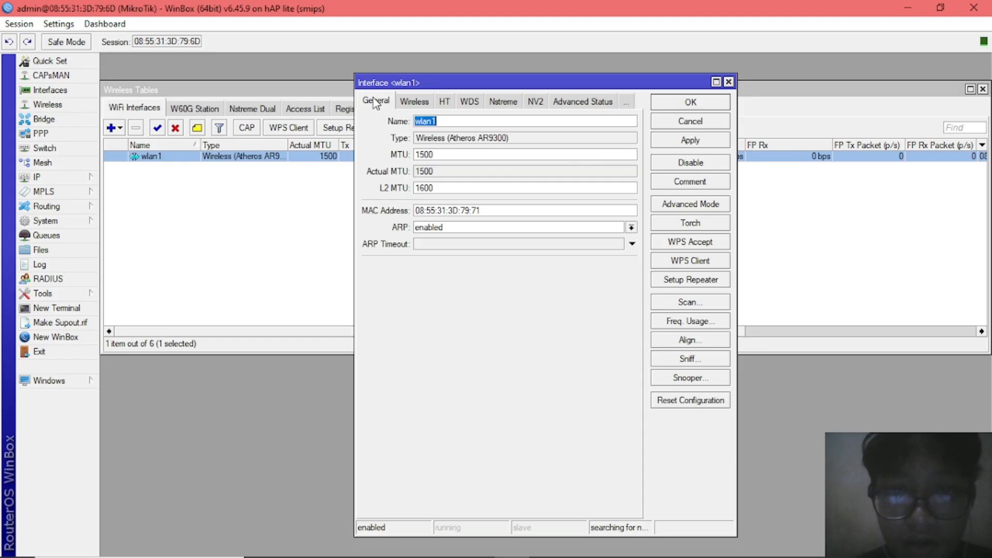
pyautogui.click(422, 101)
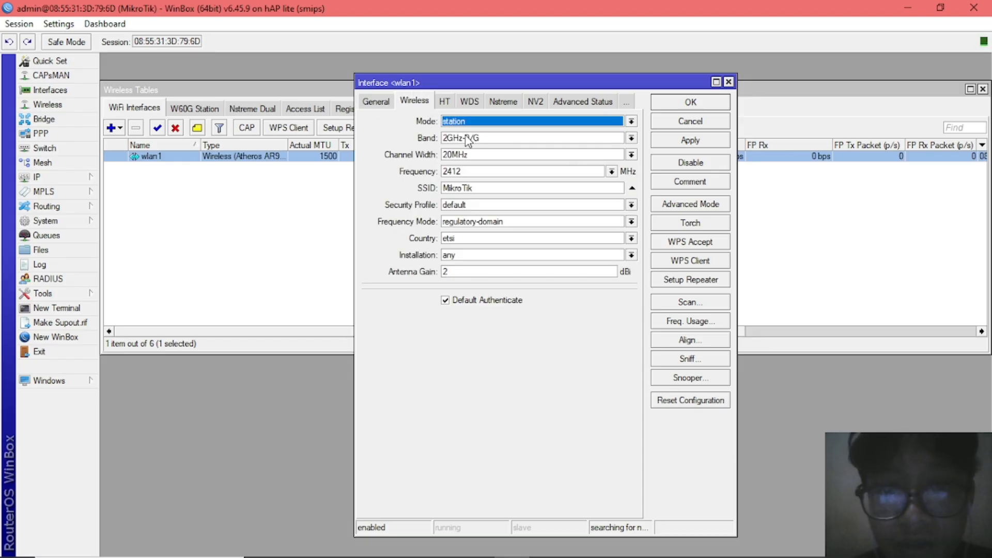
pyautogui.click(463, 206)
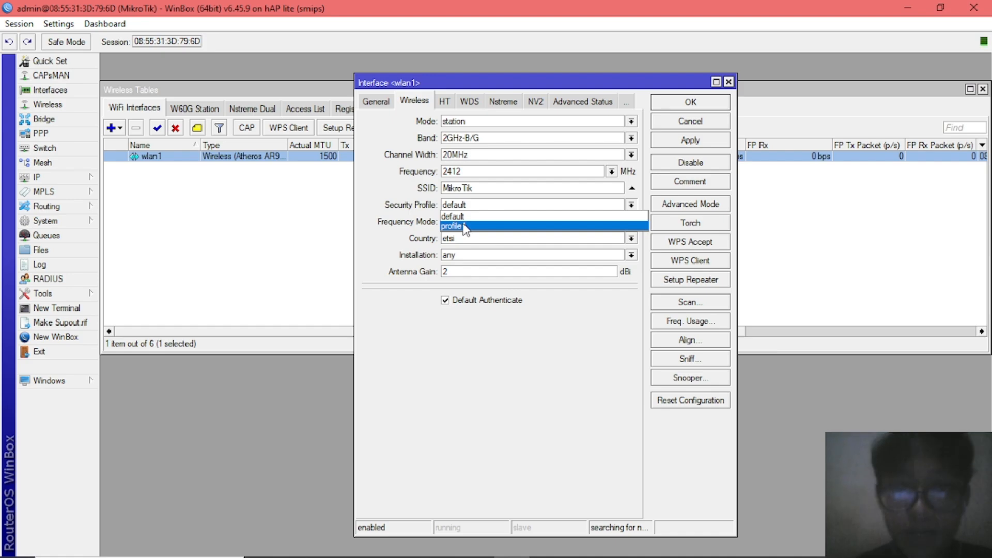
pyautogui.click(465, 227)
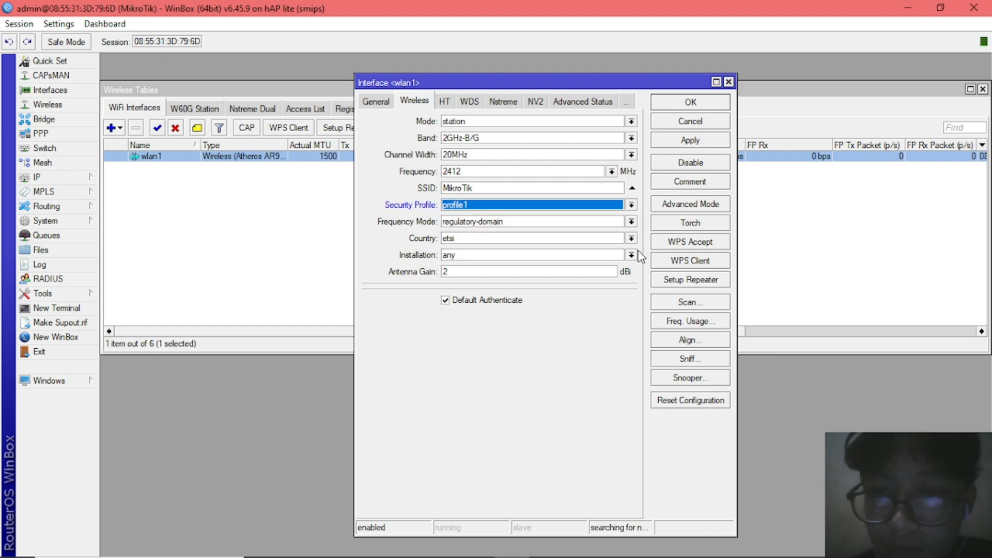
pyautogui.click(684, 303)
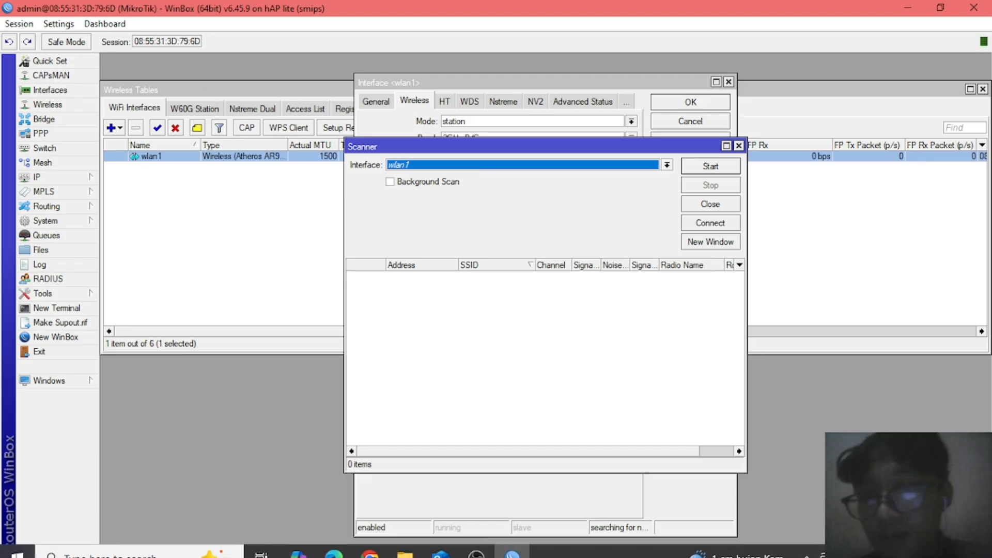
pyautogui.click(702, 168)
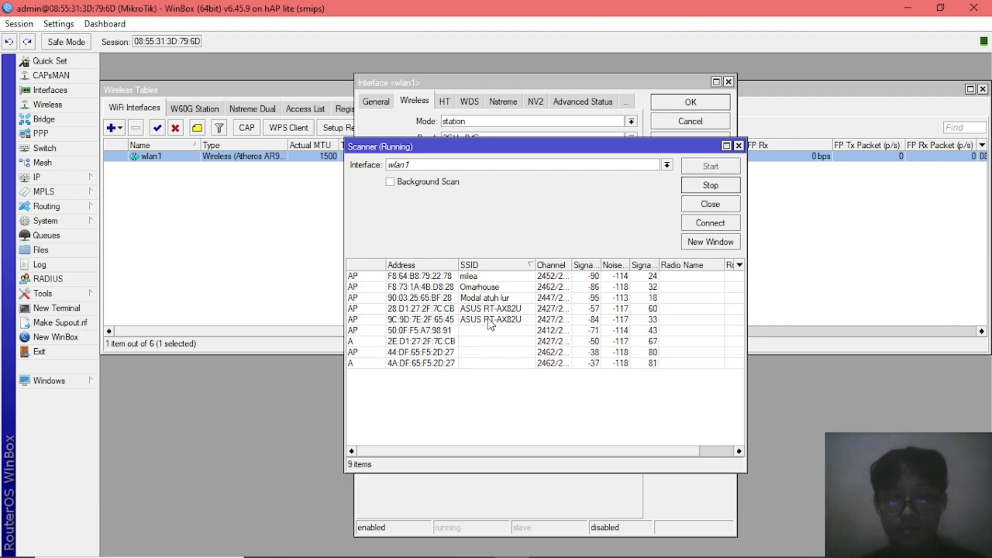
pyautogui.click(523, 353)
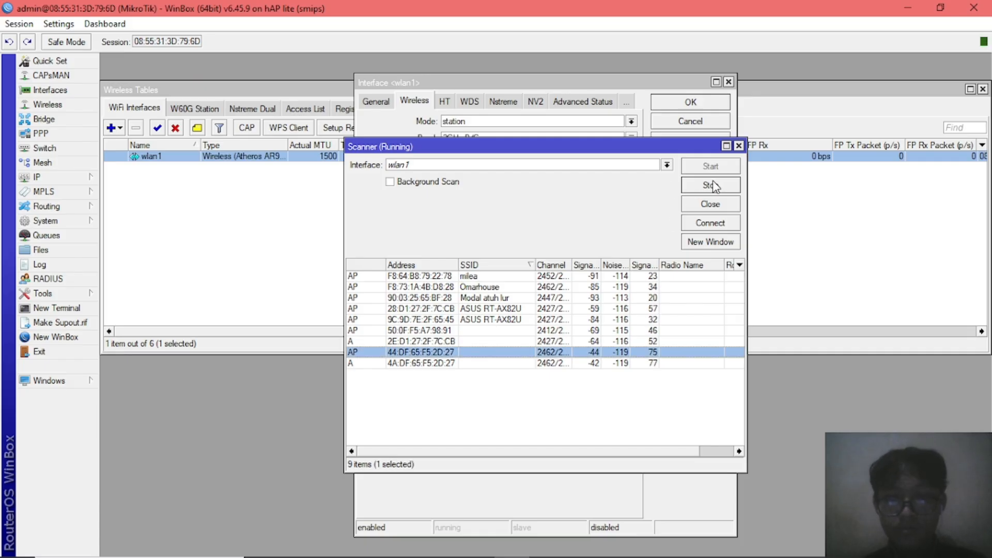
pyautogui.click(713, 186)
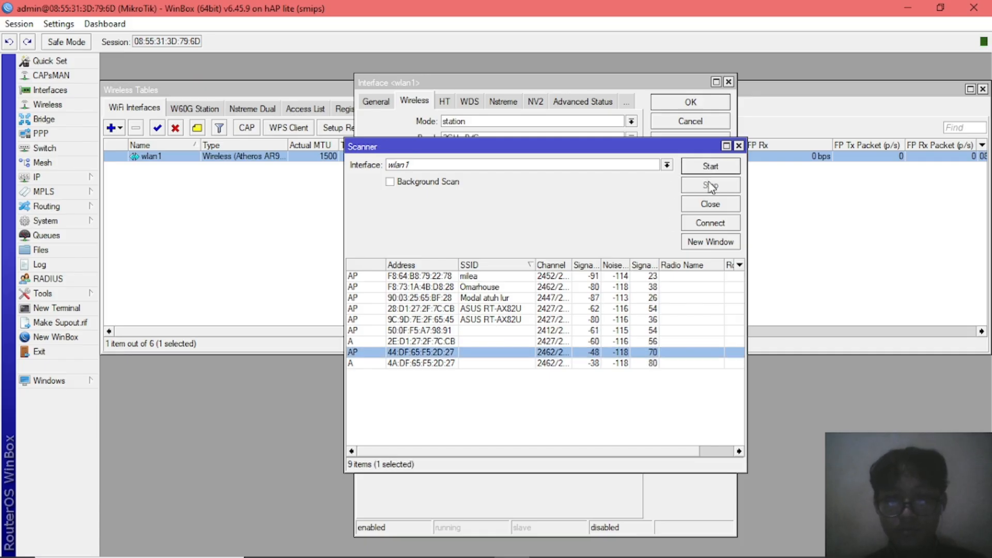
pyautogui.click(703, 164)
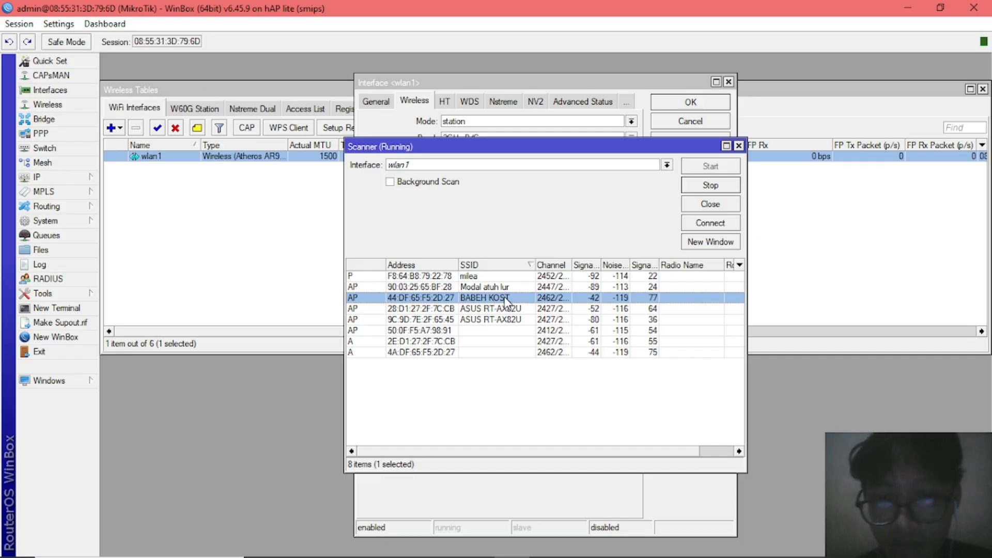
pyautogui.click(702, 225)
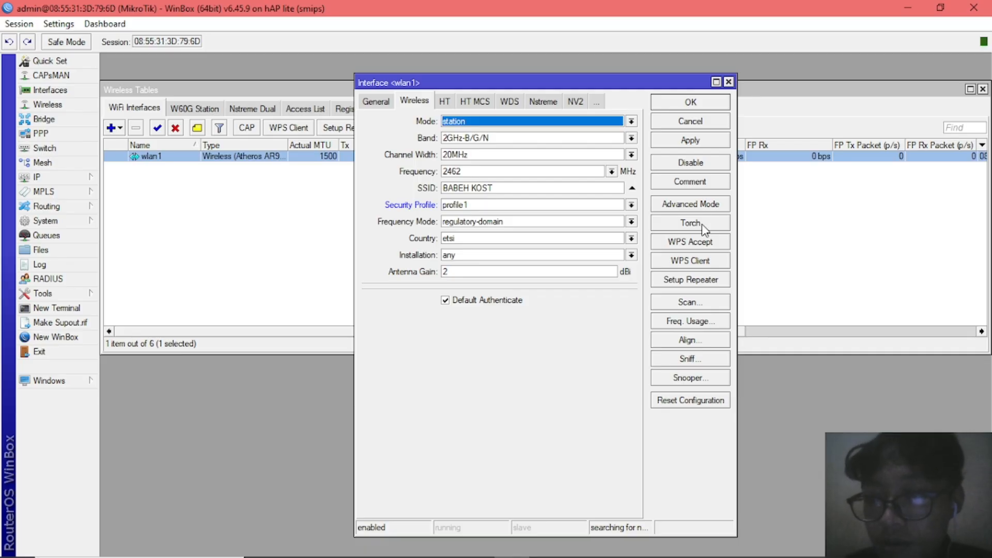
# - Apply and save wlan1's BABEH KOST station settings so the interface starts running
pyautogui.click(685, 141)
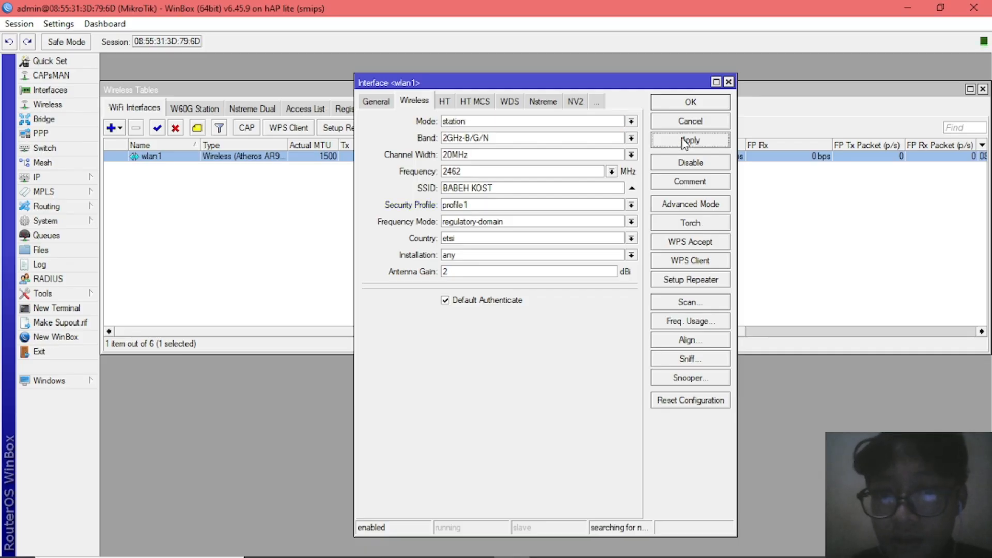
pyautogui.click(685, 105)
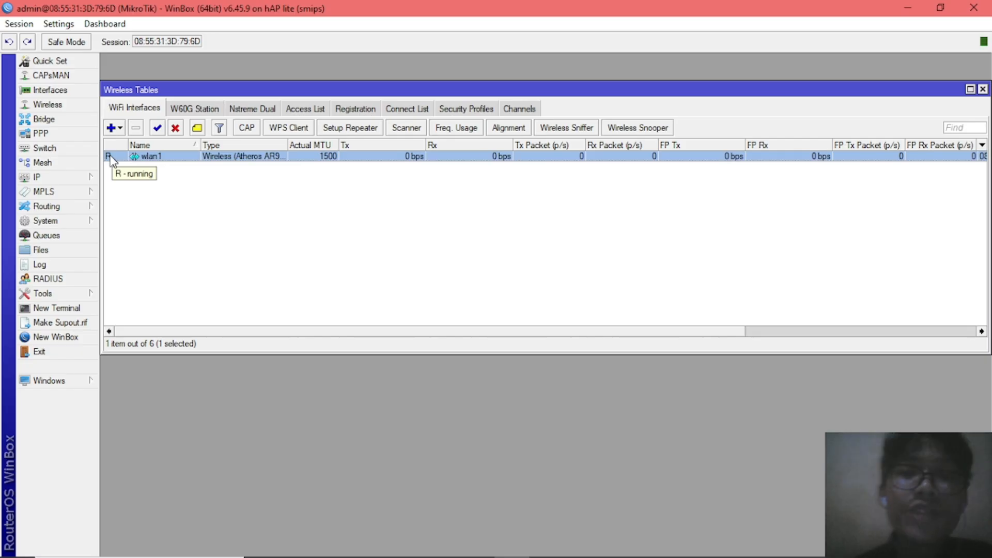
# - Add a DHCP client on interface wlan1 and save it so it gets a 192.168.30.x lease
pyautogui.click(68, 181)
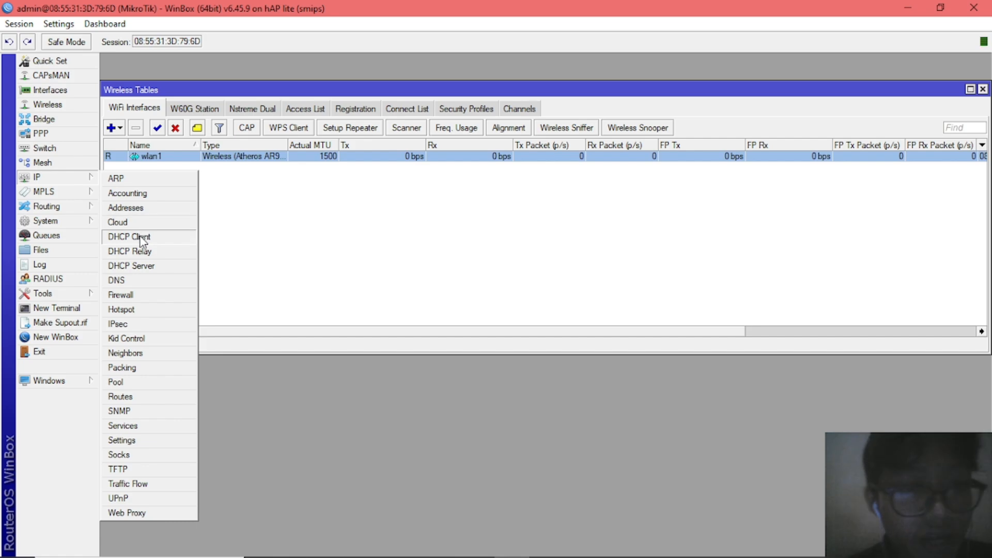
pyautogui.click(144, 237)
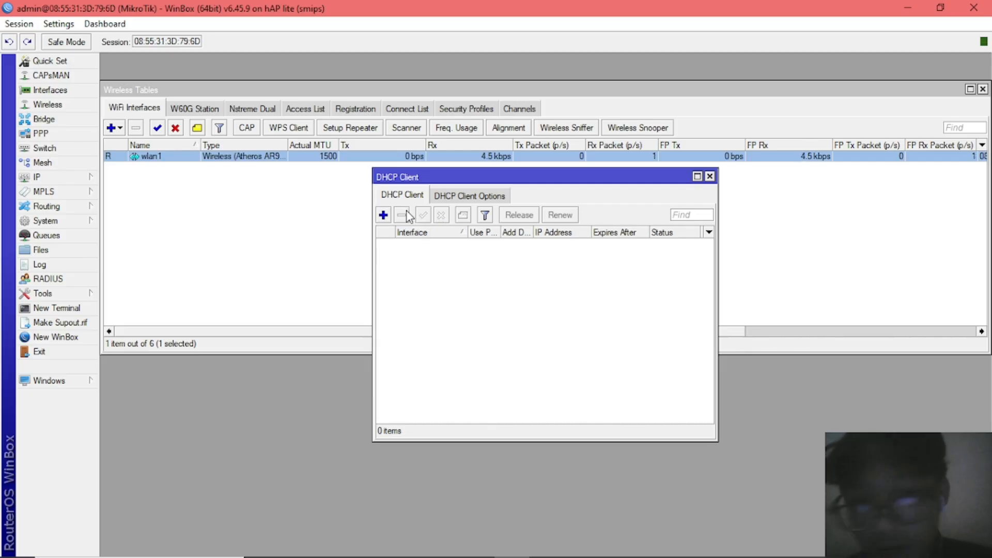
pyautogui.click(383, 215)
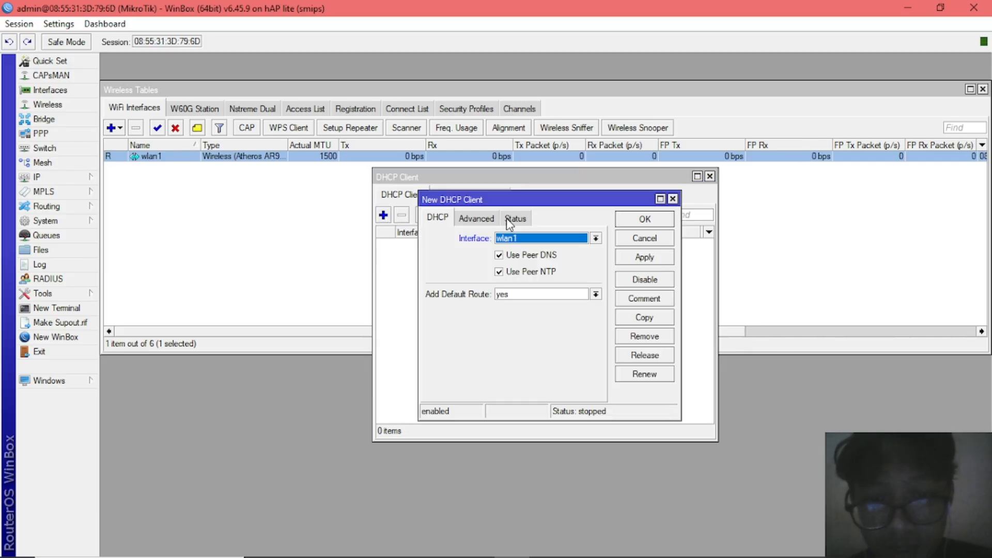
pyautogui.click(478, 219)
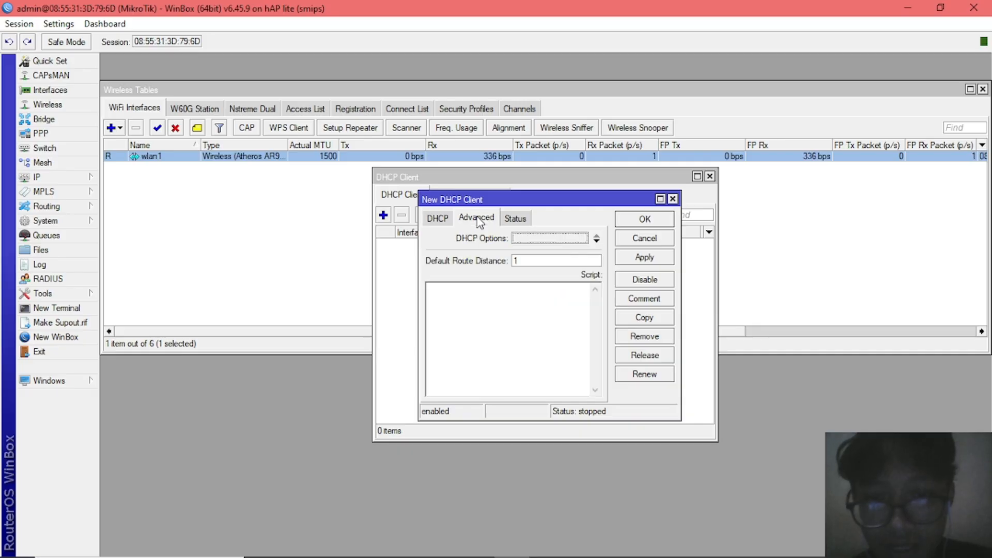
pyautogui.click(515, 218)
pyautogui.click(437, 218)
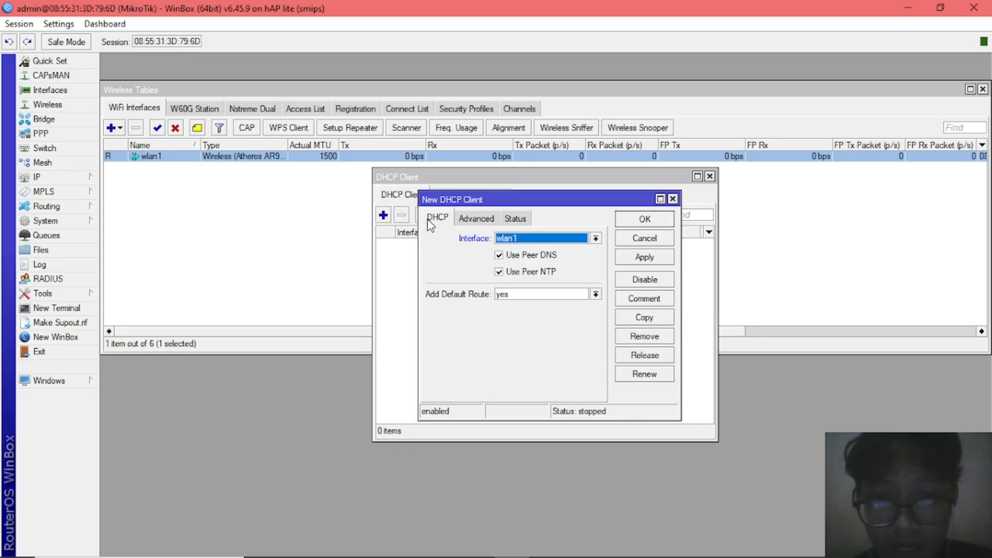
pyautogui.click(637, 260)
pyautogui.click(638, 258)
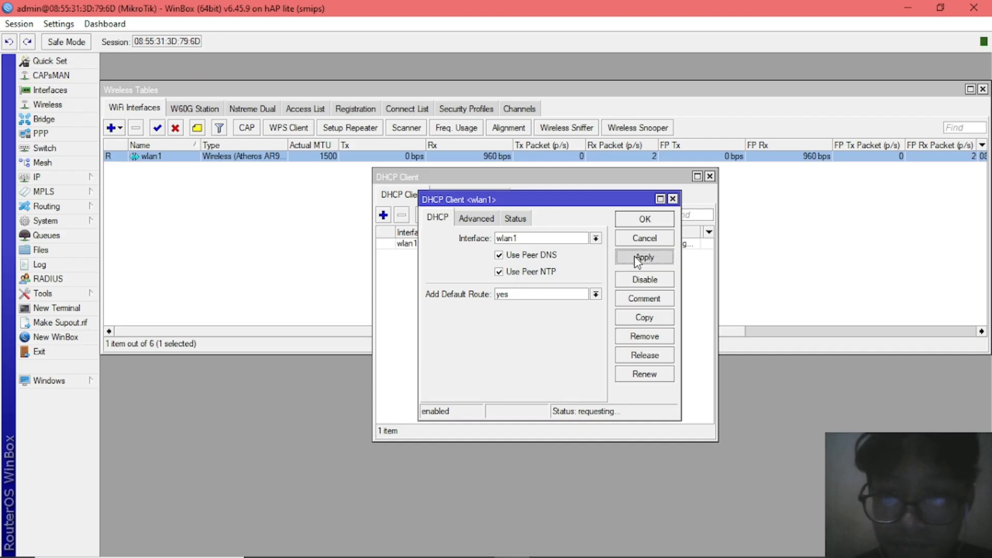
pyautogui.click(642, 221)
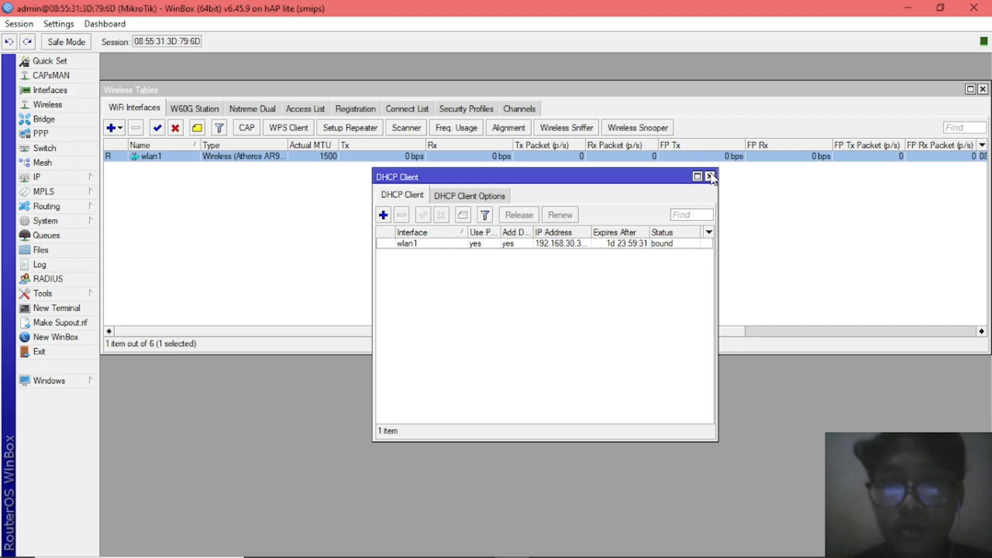
# - Add the static address 192.168.100.1/24 on ether2 in the IP Address List
pyautogui.click(710, 177)
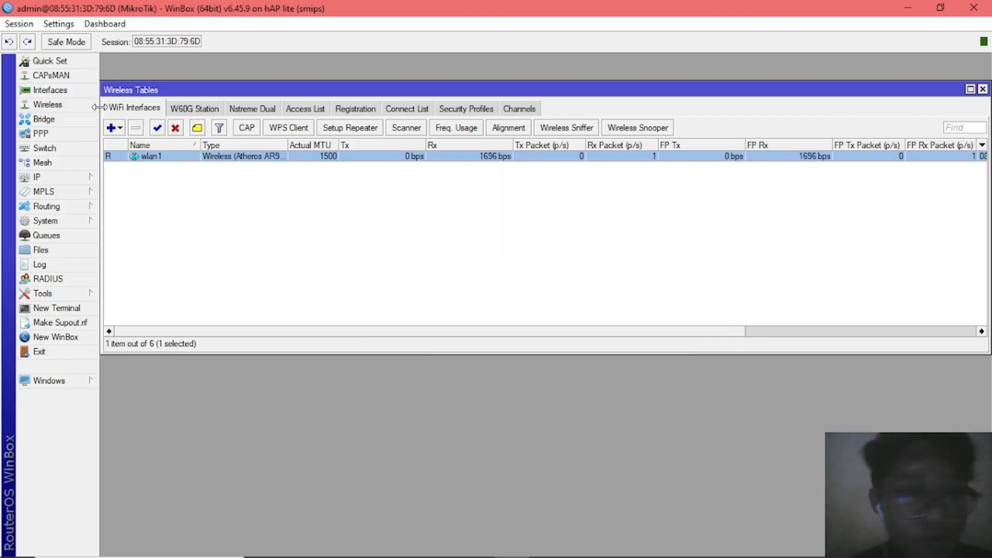
pyautogui.click(72, 181)
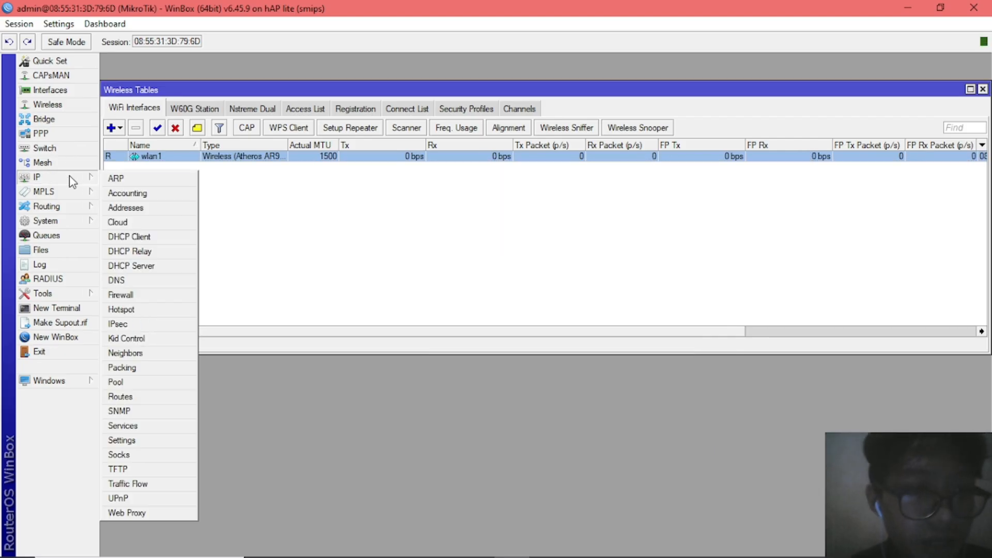
pyautogui.click(136, 209)
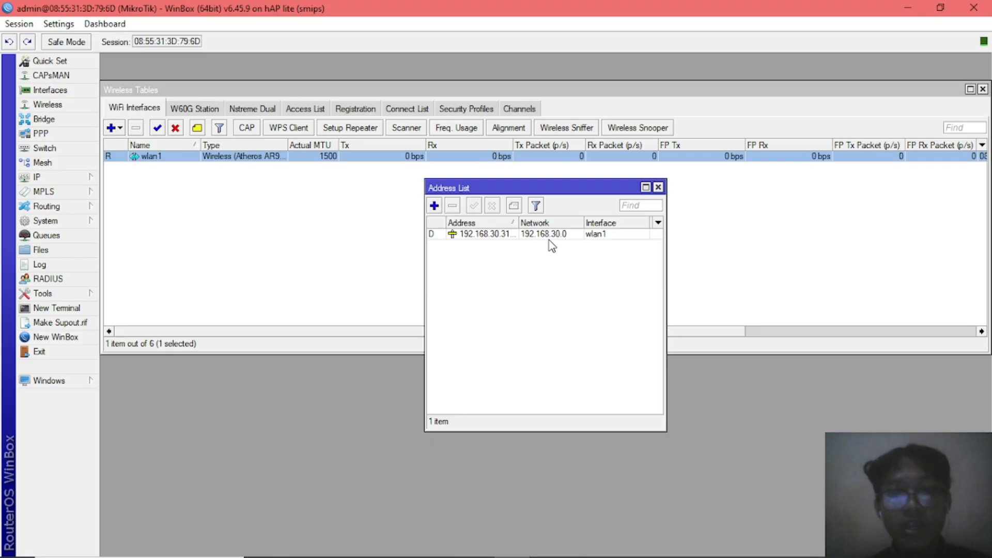
pyautogui.moveTo(495, 240)
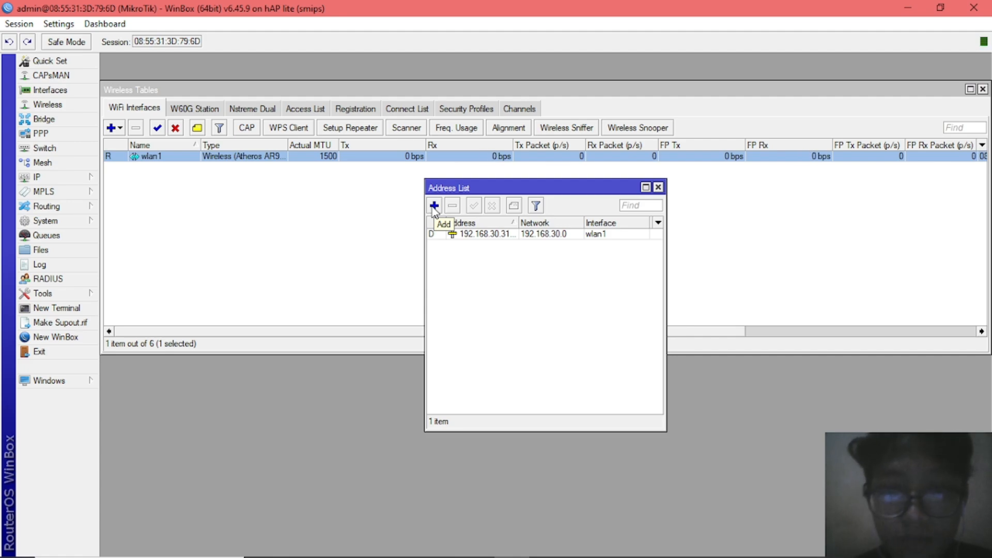
pyautogui.click(434, 207)
pyautogui.click(540, 279)
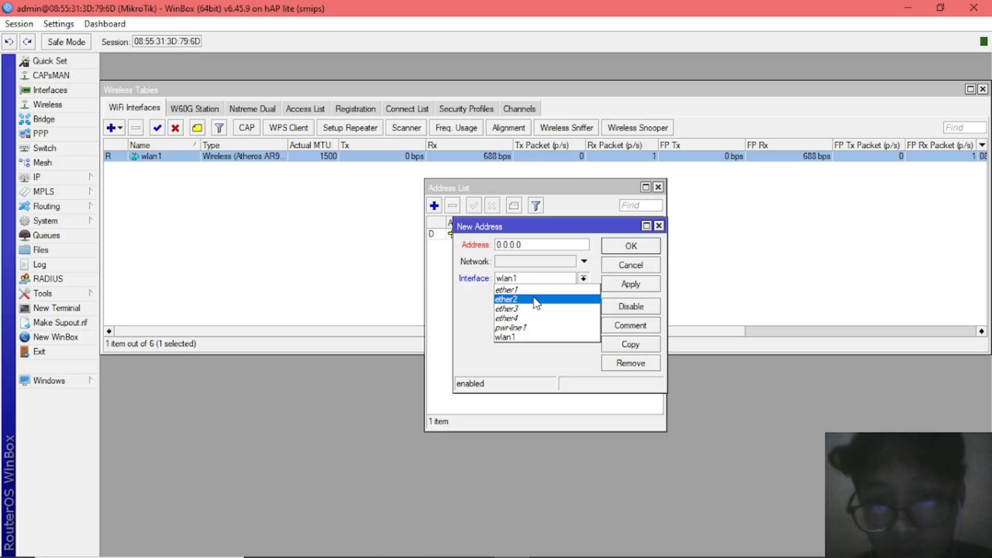
pyautogui.click(536, 302)
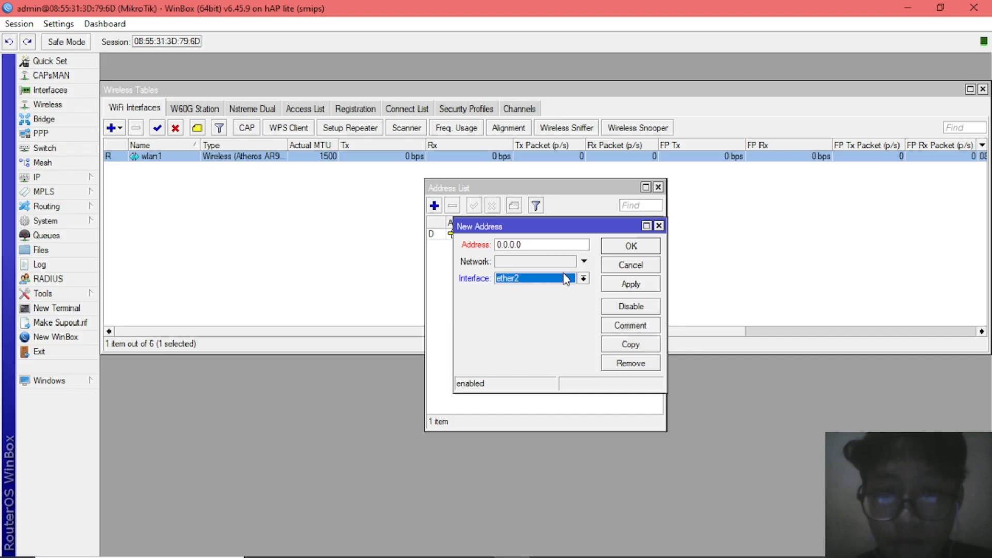
pyautogui.click(549, 243)
pyautogui.doubleClick(549, 243)
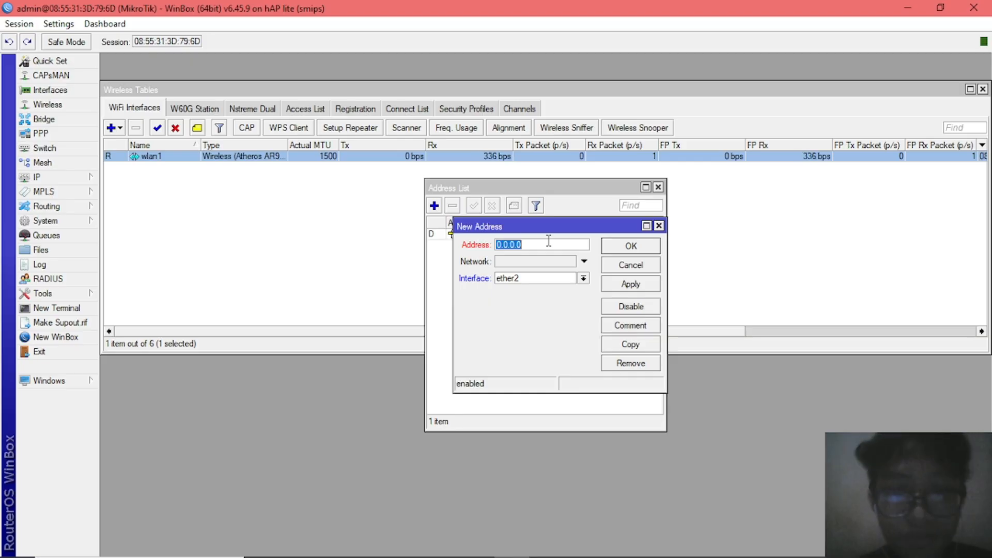
pyautogui.write('192.')
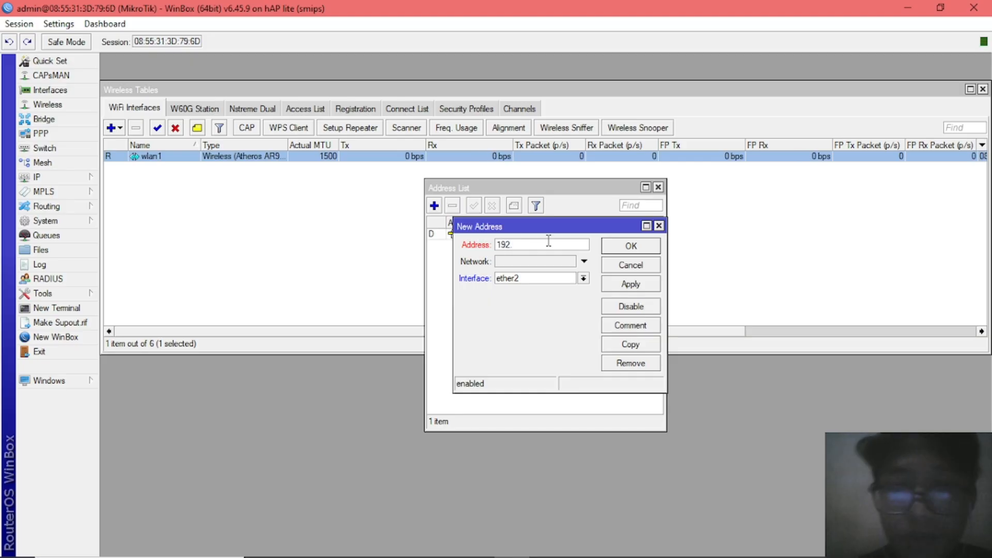
pyautogui.write('168')
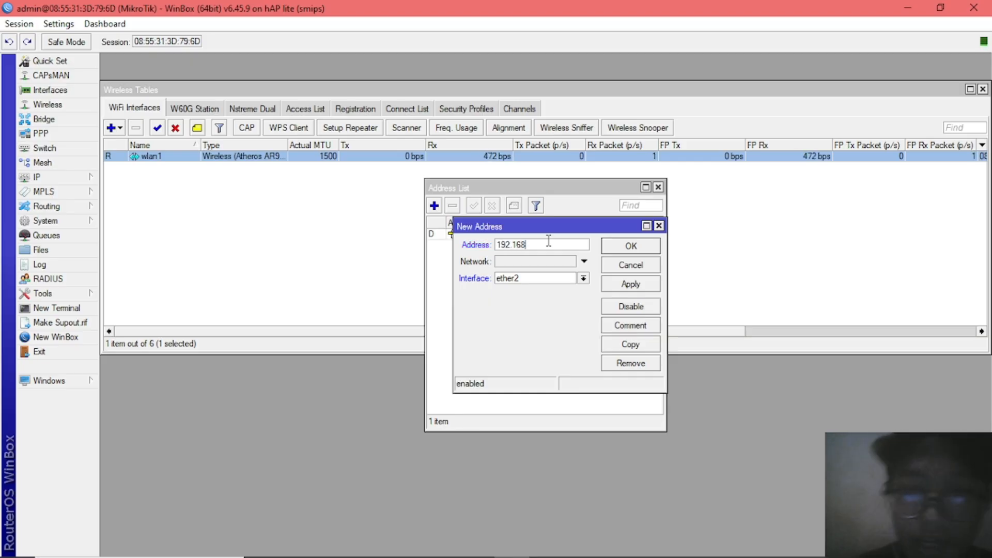
pyautogui.write('.')
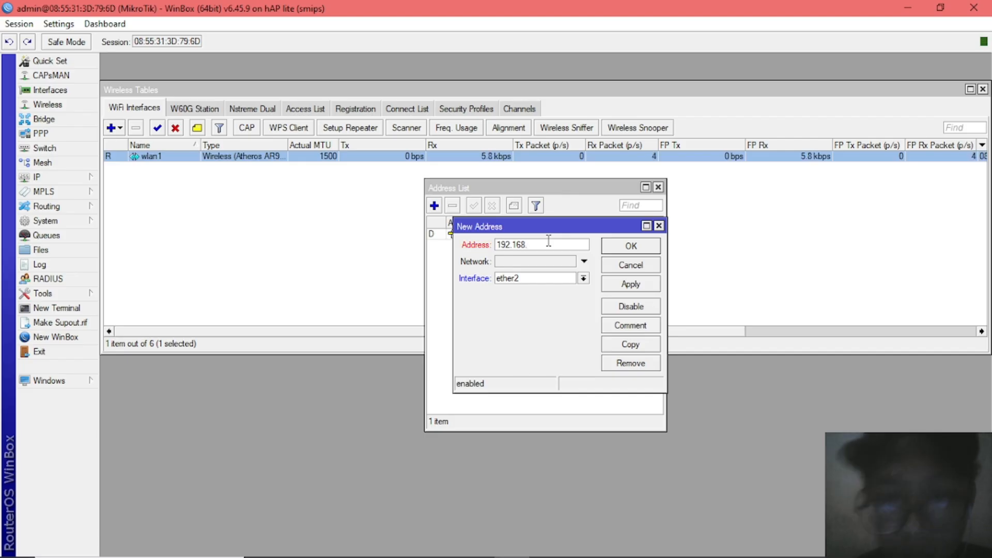
pyautogui.write('100')
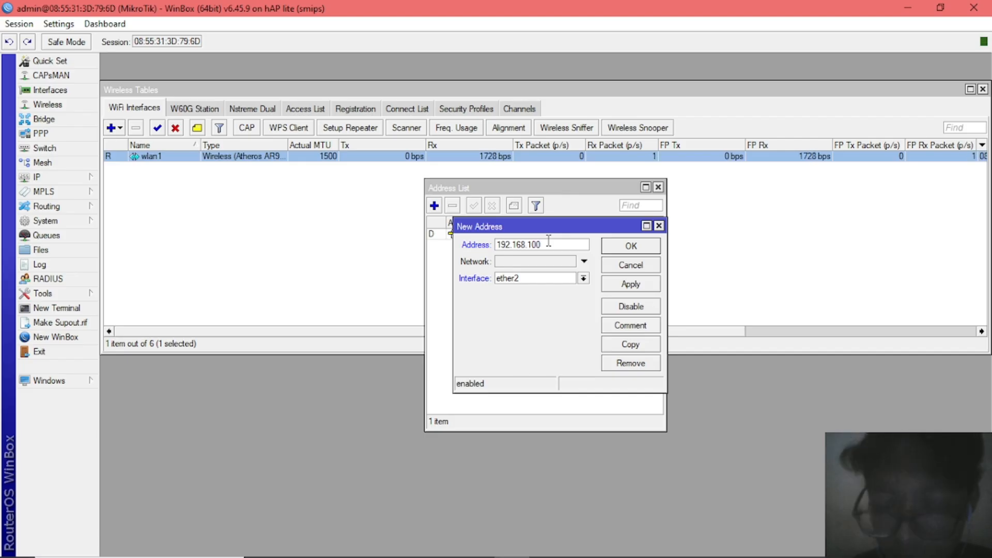
pyautogui.write('.1')
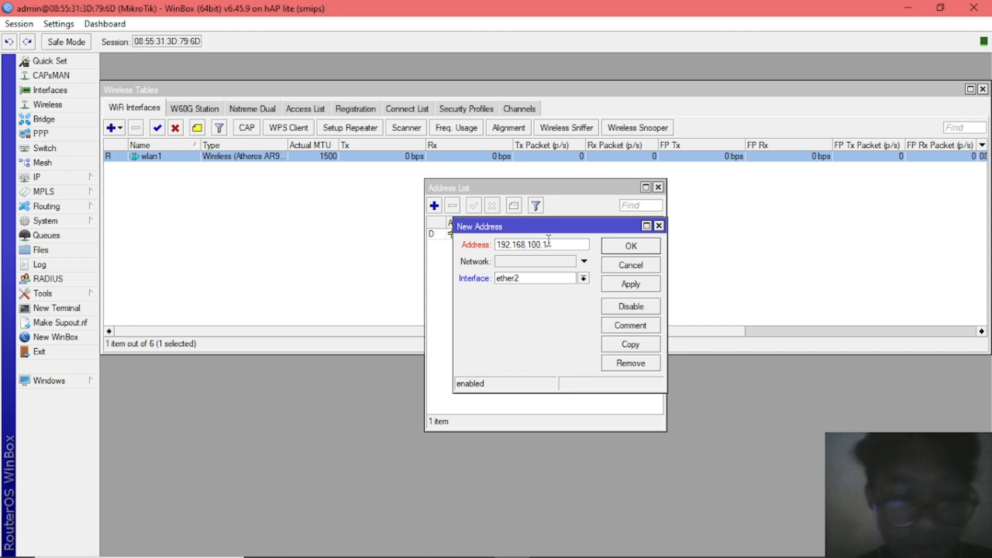
pyautogui.write('/24')
pyautogui.click(640, 285)
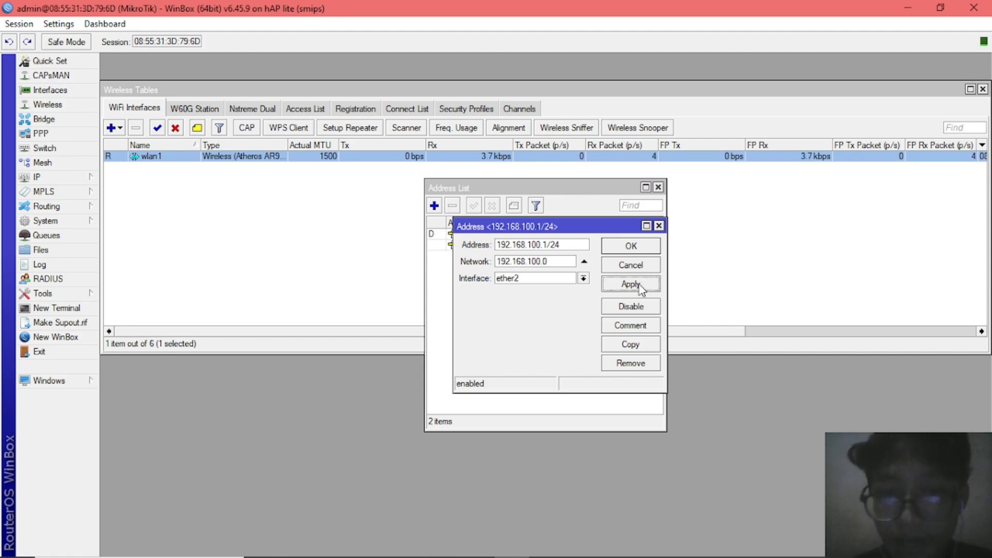
pyautogui.click(627, 249)
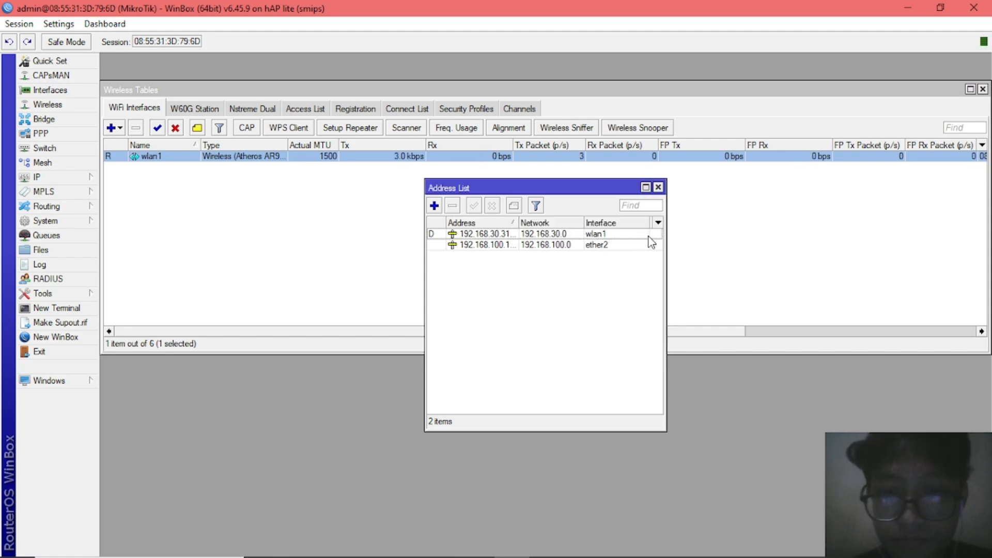
# - Set DNS servers 8.8.8.8 and 8.8.4.4 with Allow Remote Requests enabled
pyautogui.click(658, 187)
pyautogui.click(81, 179)
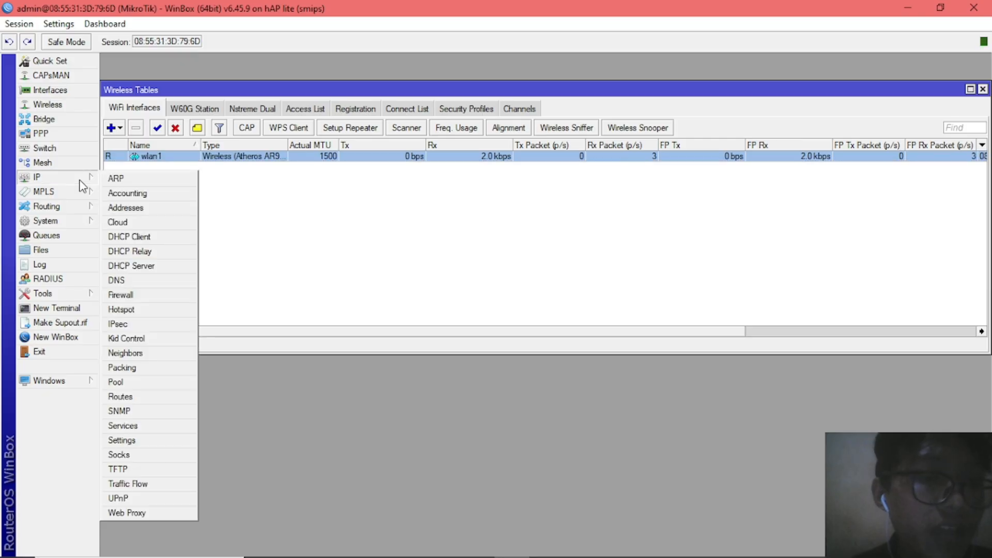
pyautogui.click(123, 280)
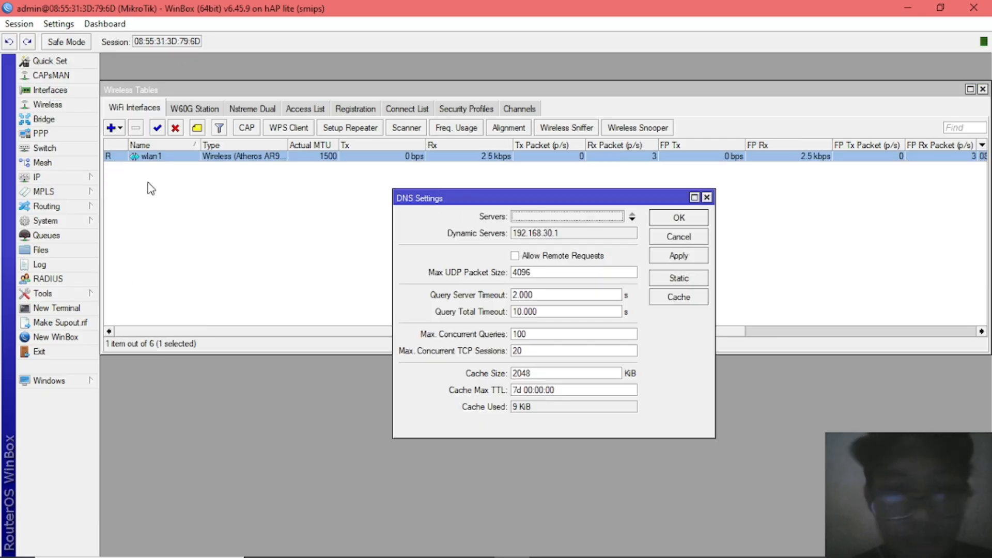
pyautogui.click(66, 180)
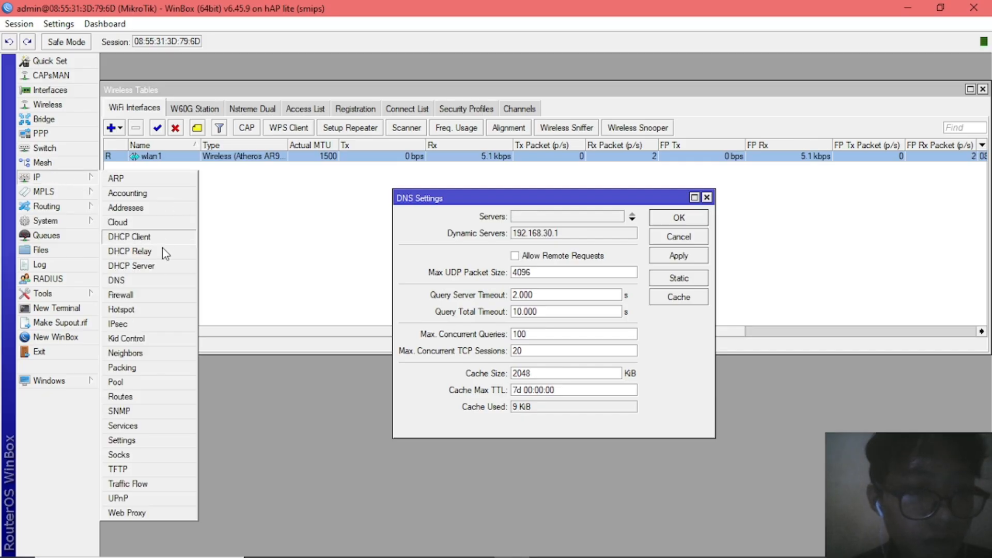
pyautogui.click(129, 282)
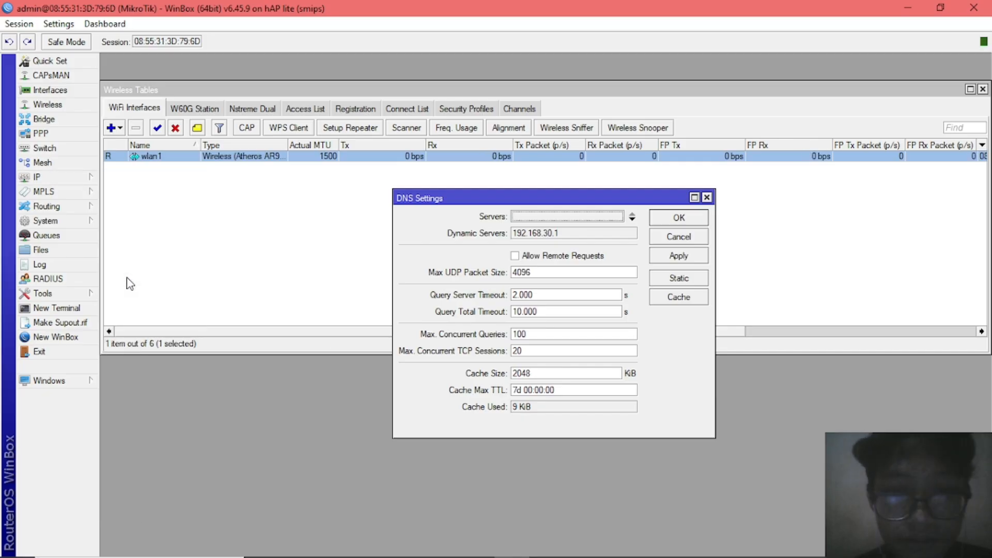
pyautogui.click(555, 218)
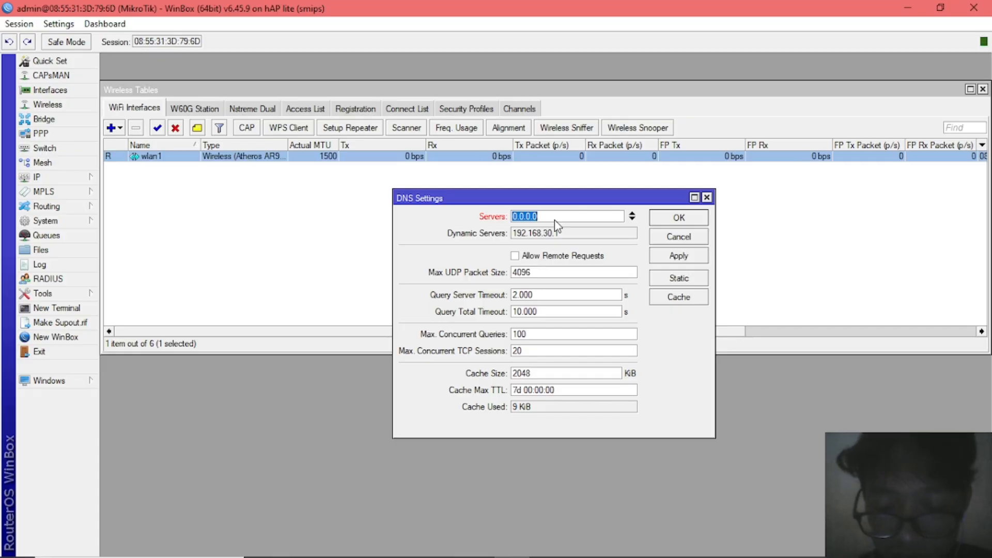
pyautogui.write('8')
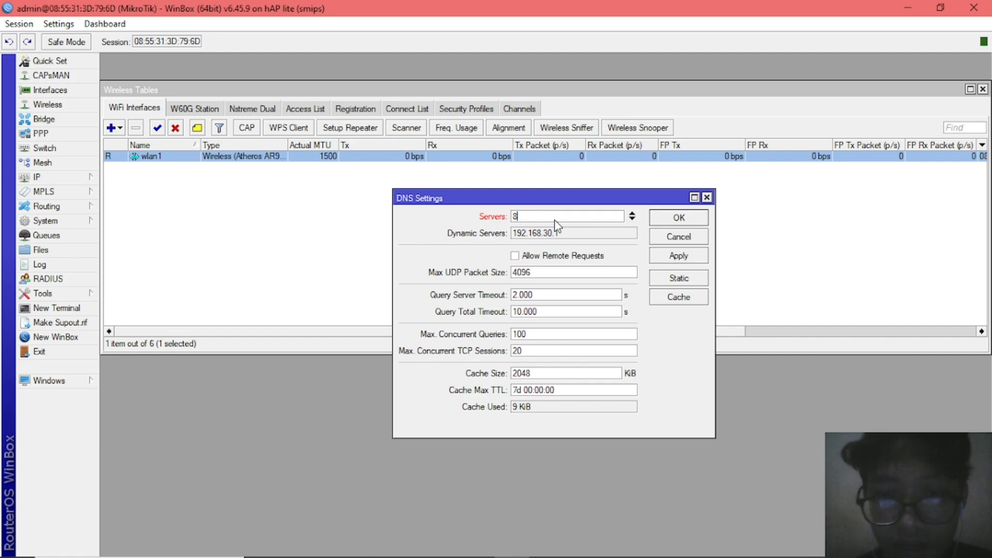
pyautogui.write('.8.8.8')
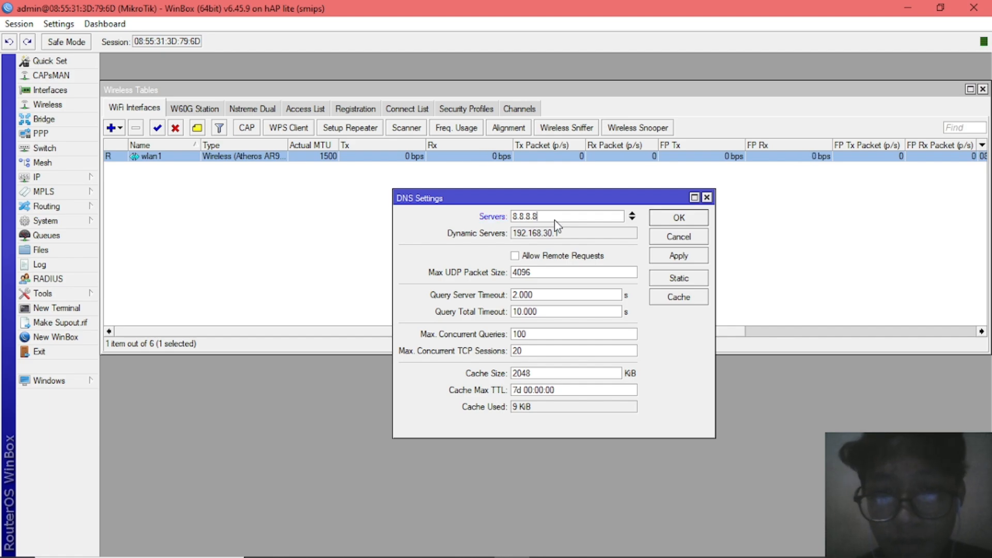
pyautogui.click(633, 219)
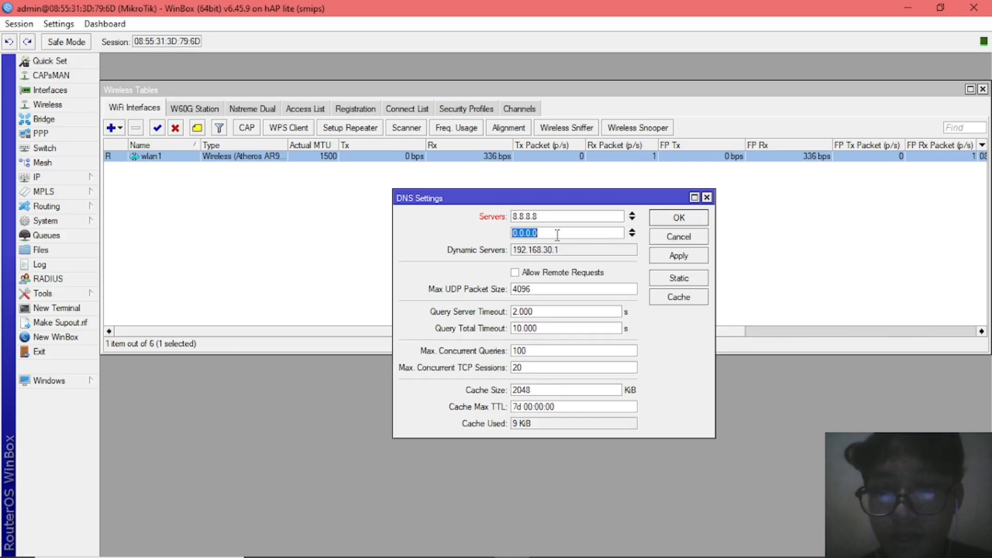
pyautogui.write('8.8')
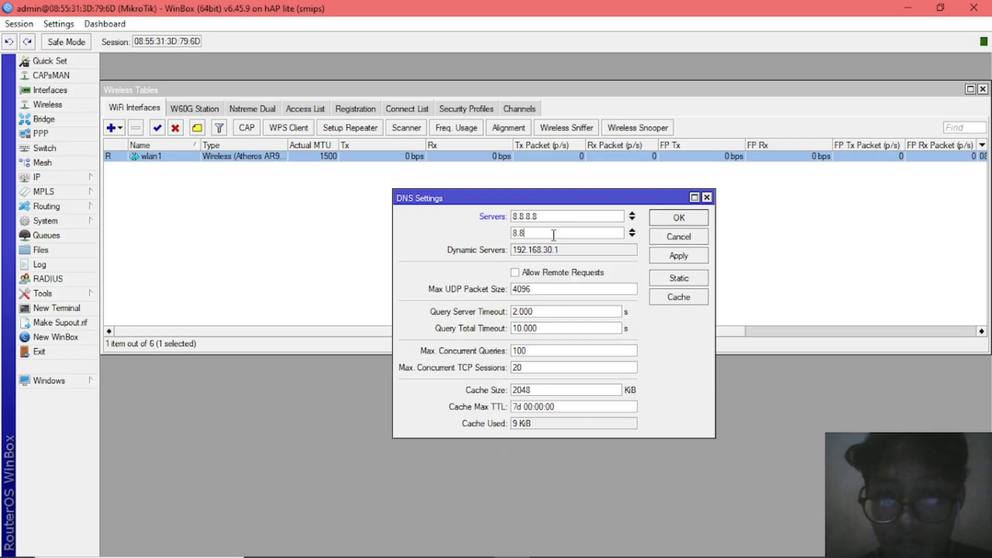
pyautogui.write('.4.4')
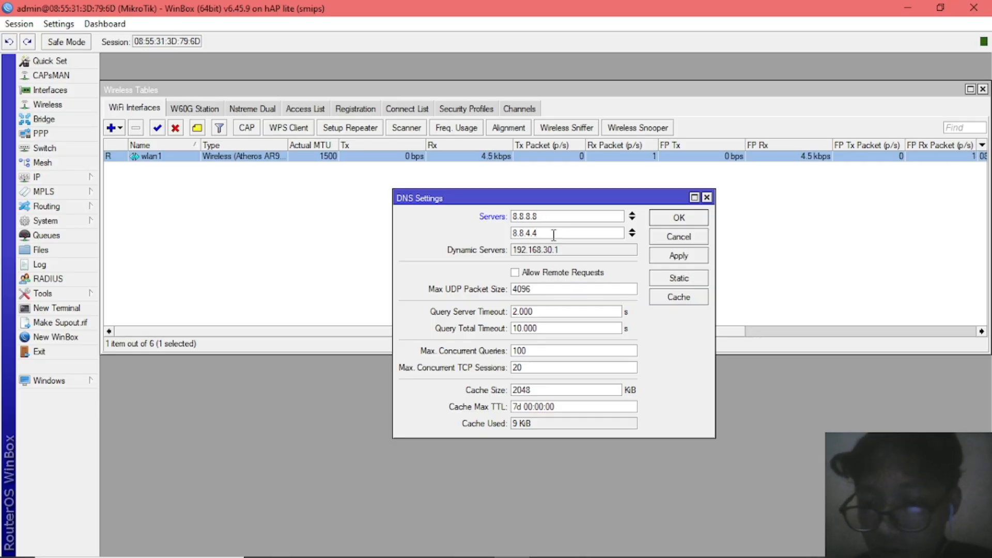
pyautogui.click(543, 274)
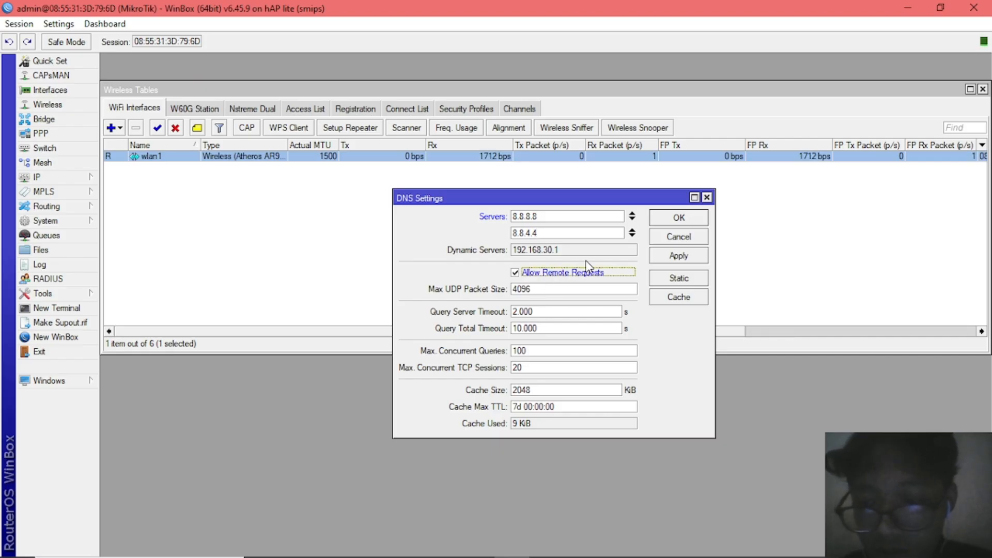
pyautogui.click(676, 255)
pyautogui.click(670, 219)
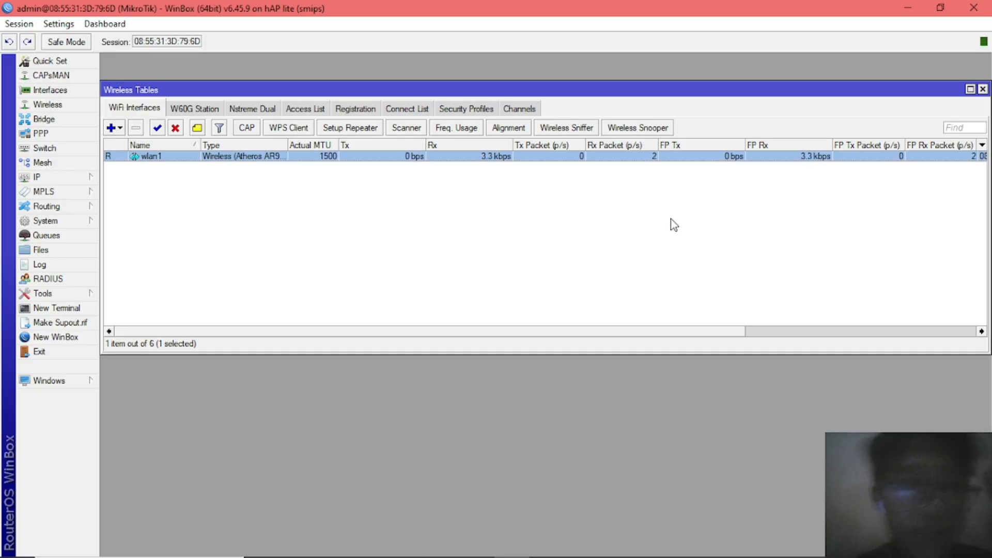
# - Create a new srcnat NAT rule with Out. Interface wlan1
pyautogui.click(65, 178)
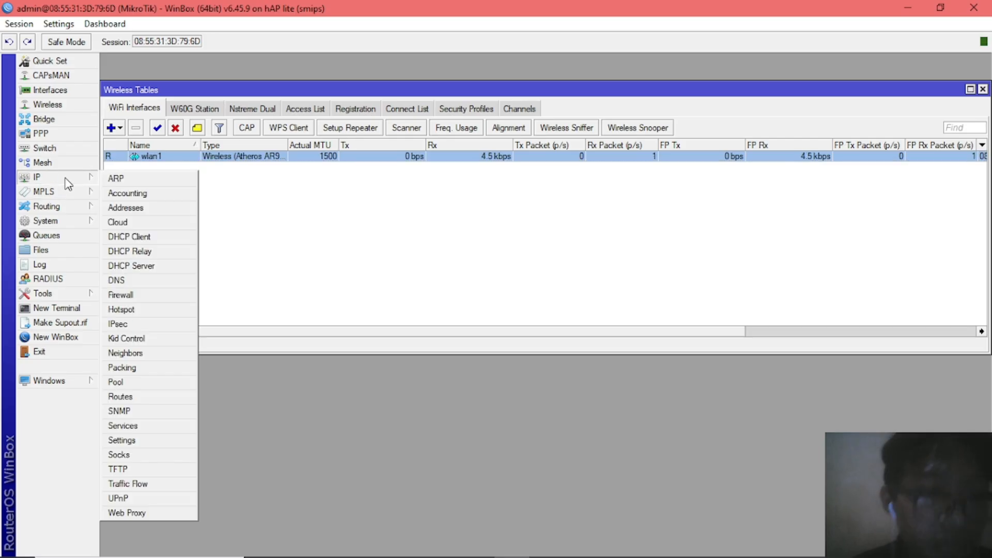
pyautogui.click(141, 295)
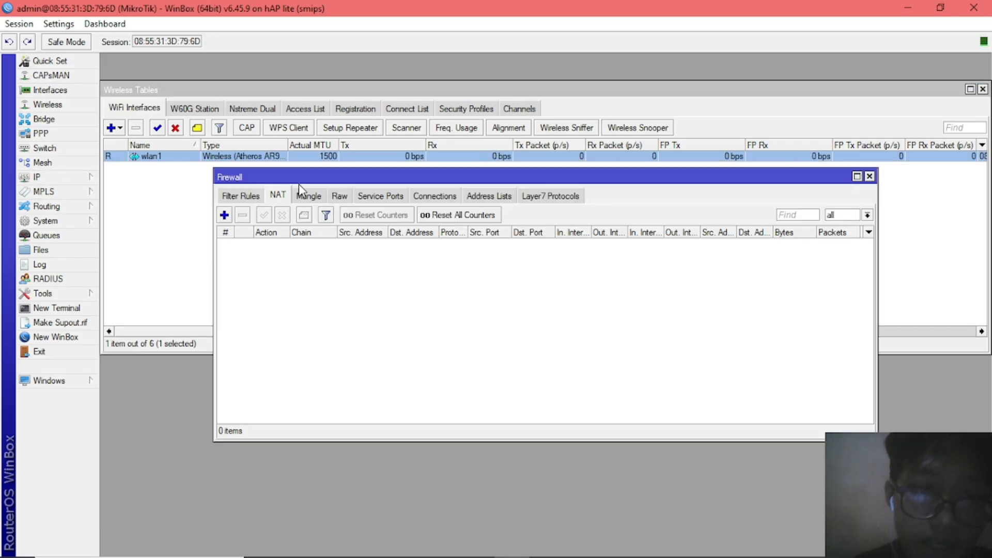
pyautogui.moveTo(296, 178); pyautogui.dragTo(216, 126)
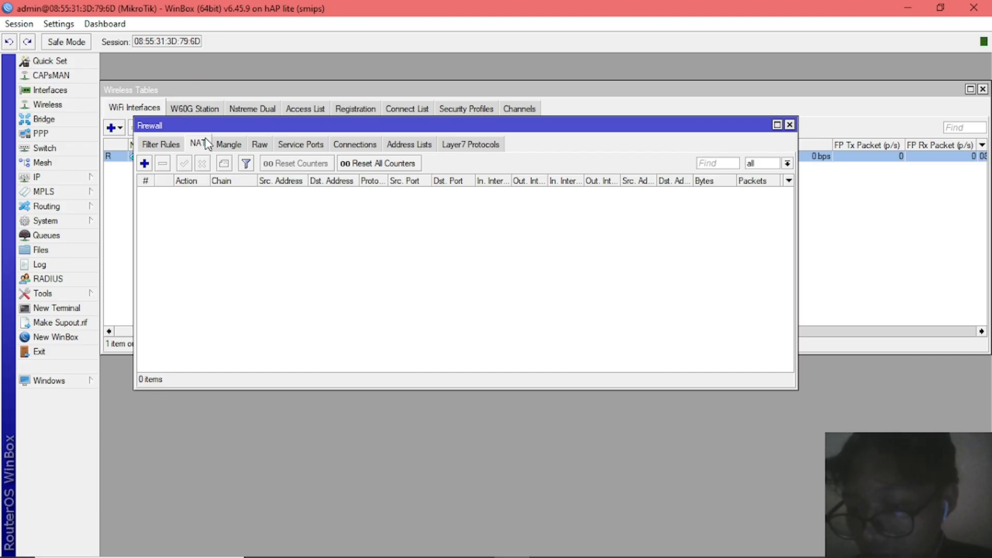
pyautogui.click(145, 165)
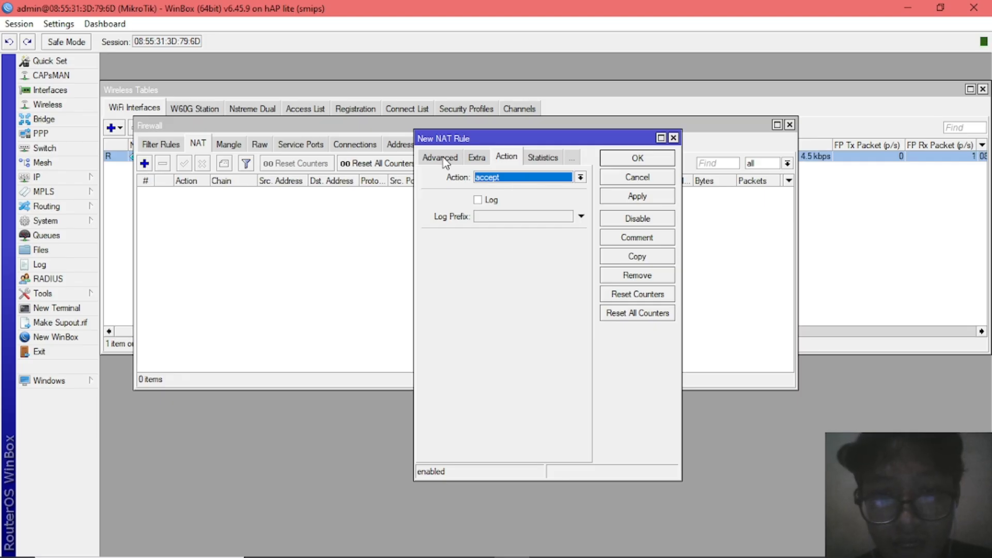
pyautogui.click(441, 158)
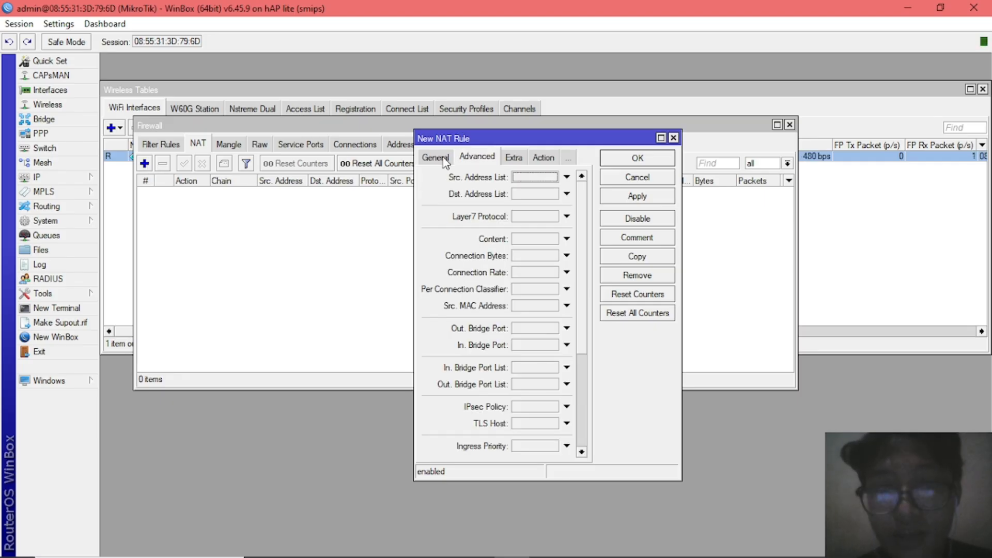
pyautogui.click(444, 158)
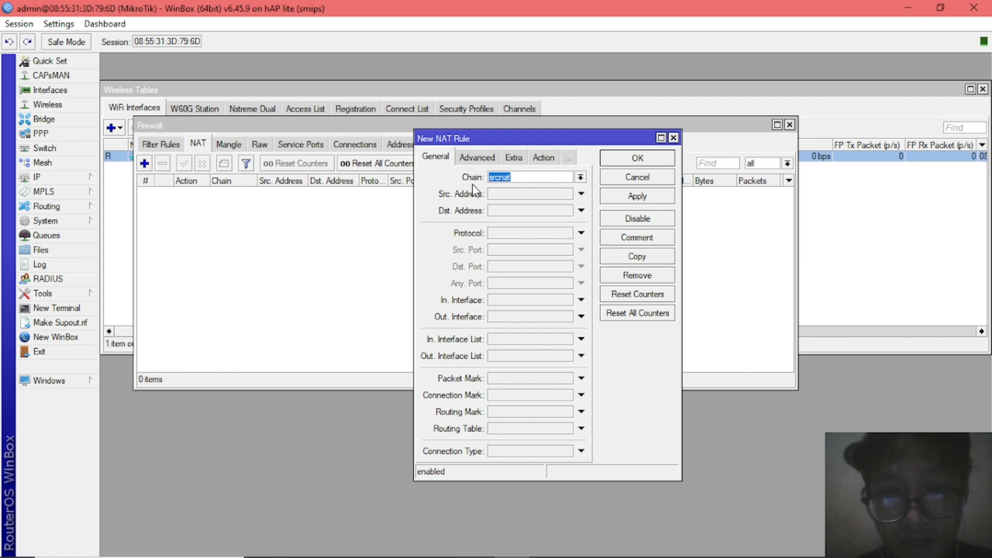
pyautogui.click(526, 321)
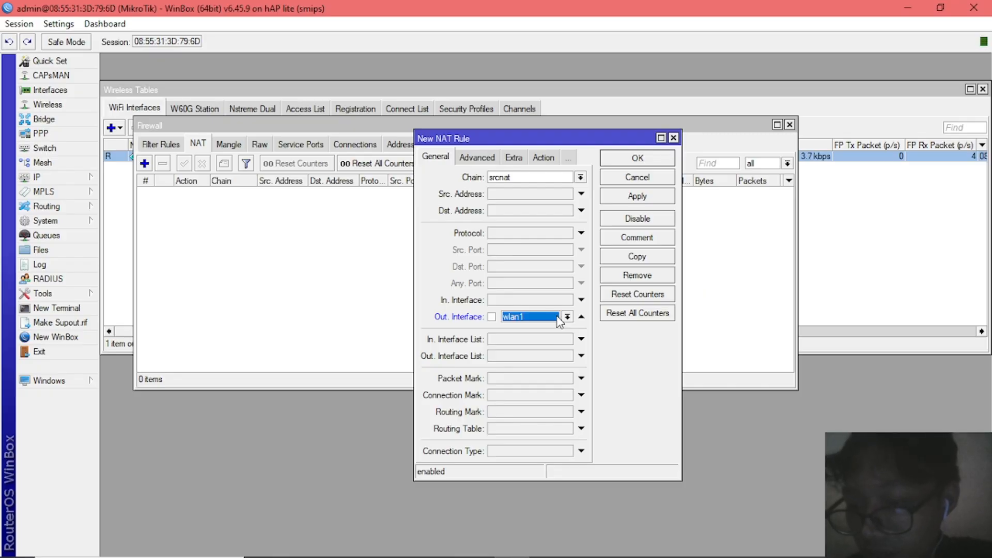
# - Set the rule's action to masquerade and save it
pyautogui.click(542, 157)
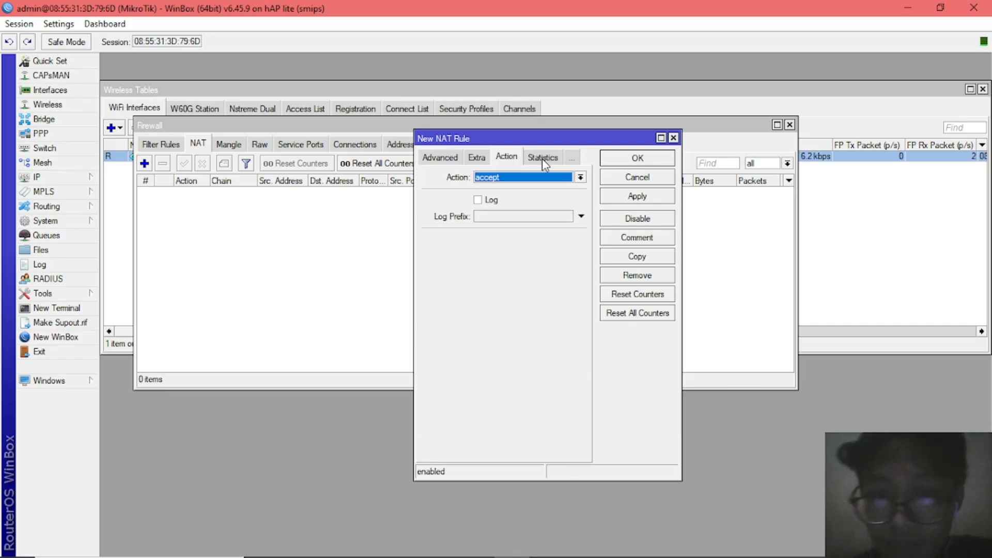
pyautogui.click(532, 177)
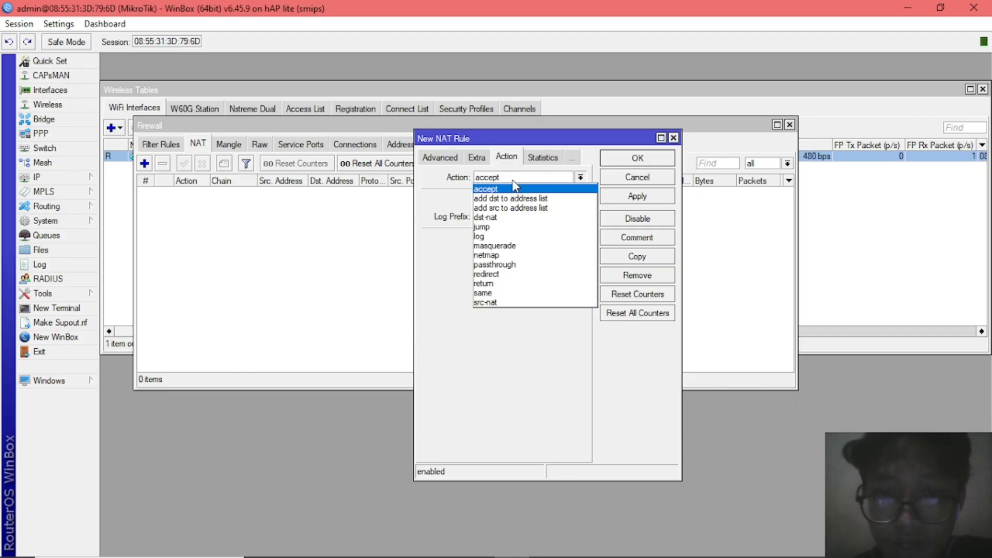
pyautogui.click(516, 252)
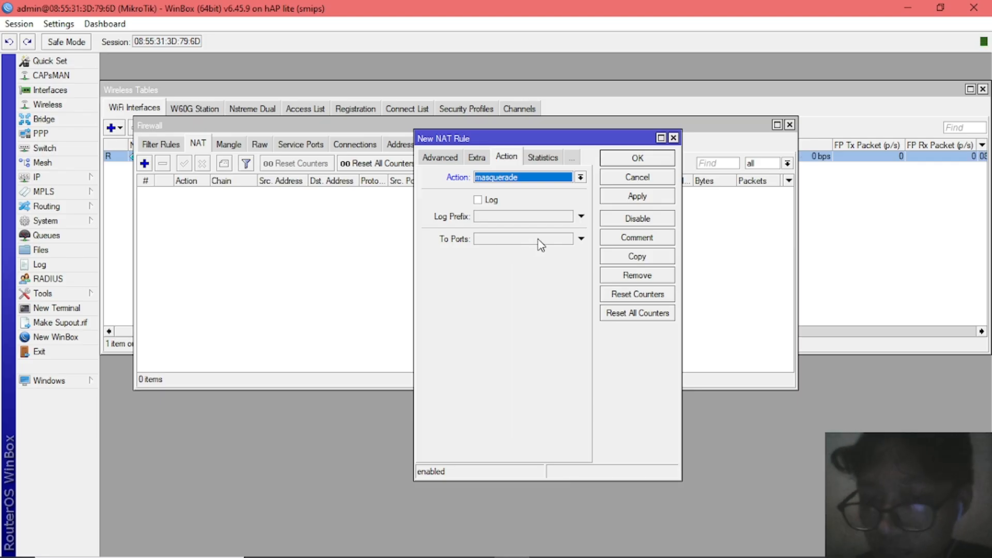
pyautogui.click(615, 199)
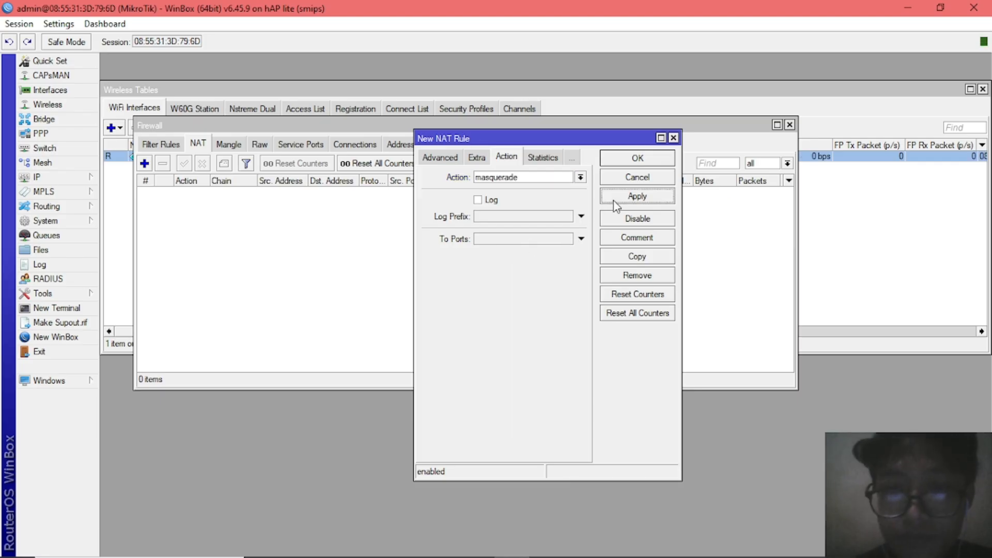
pyautogui.click(638, 159)
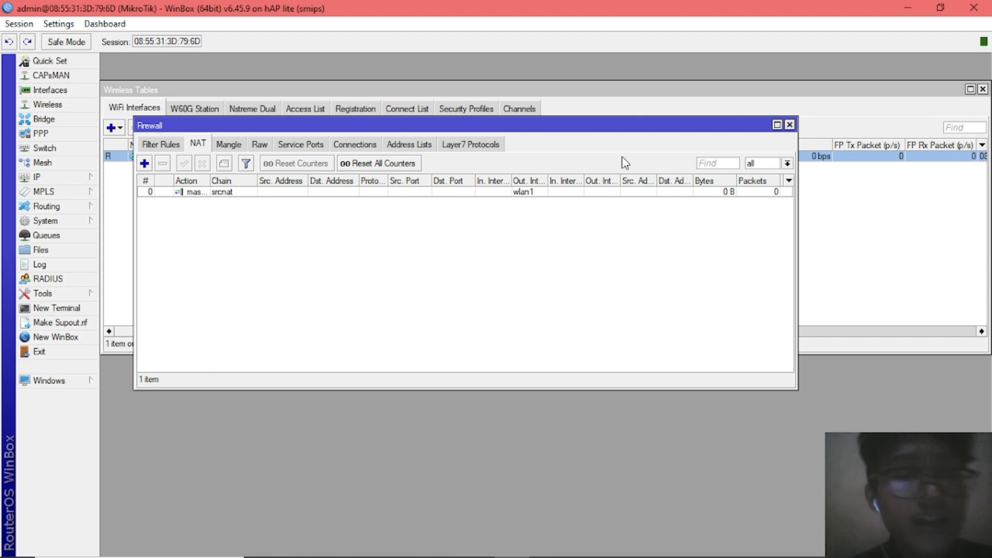
pyautogui.click(79, 309)
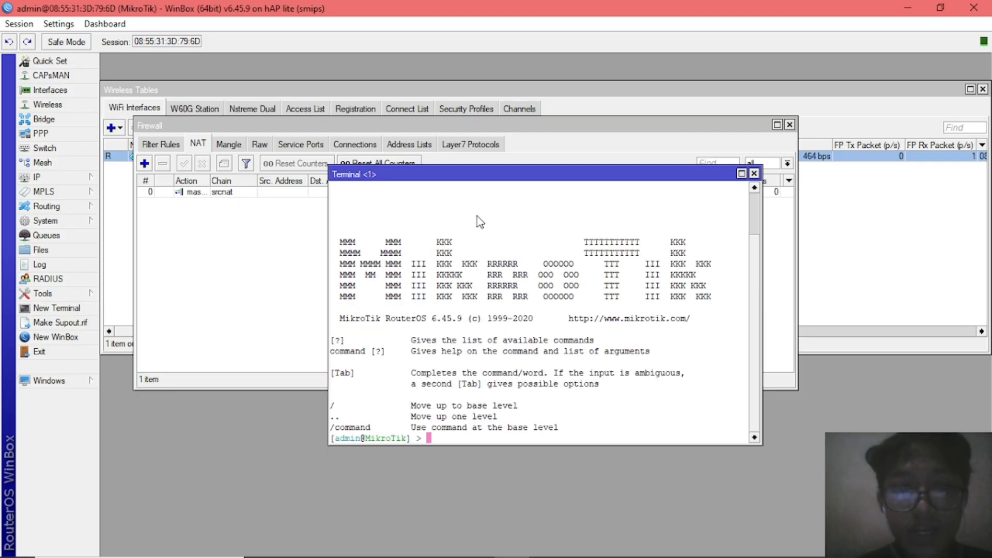
pyautogui.write('PING')
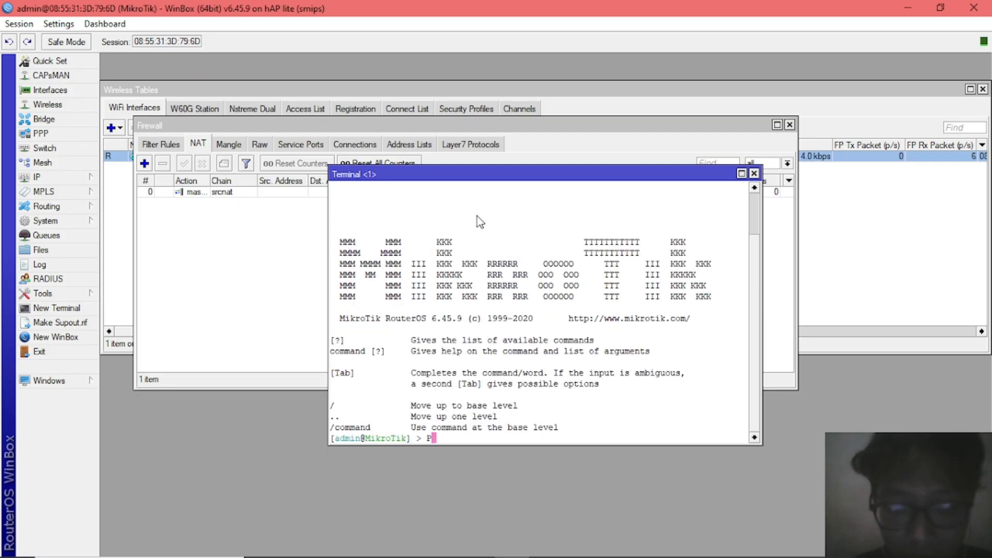
pyautogui.press('BackSpace')
pyautogui.press('BackSpace')
pyautogui.press('BackSpace')
pyautogui.press('BackSpace')
pyautogui.press('BackSpace')
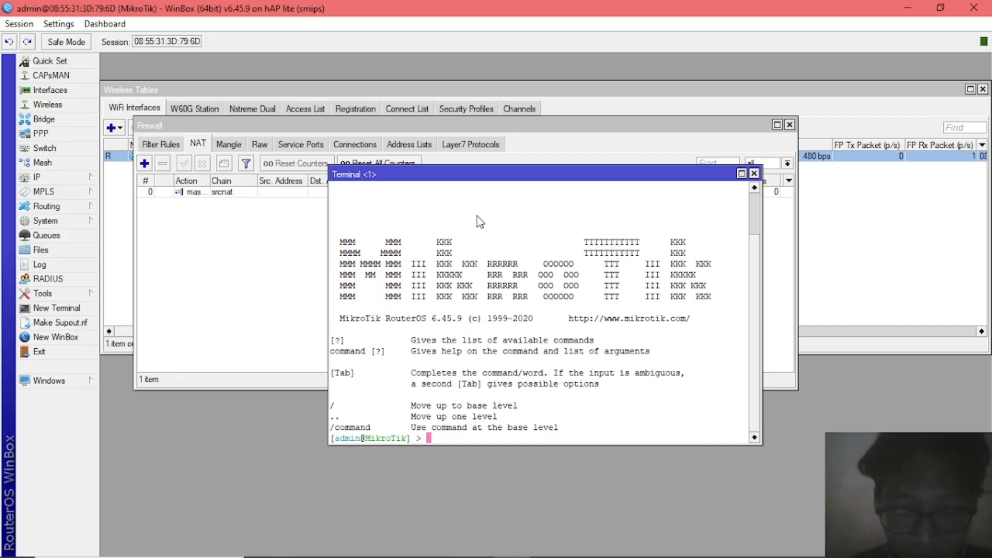
pyautogui.write('ping google.com')
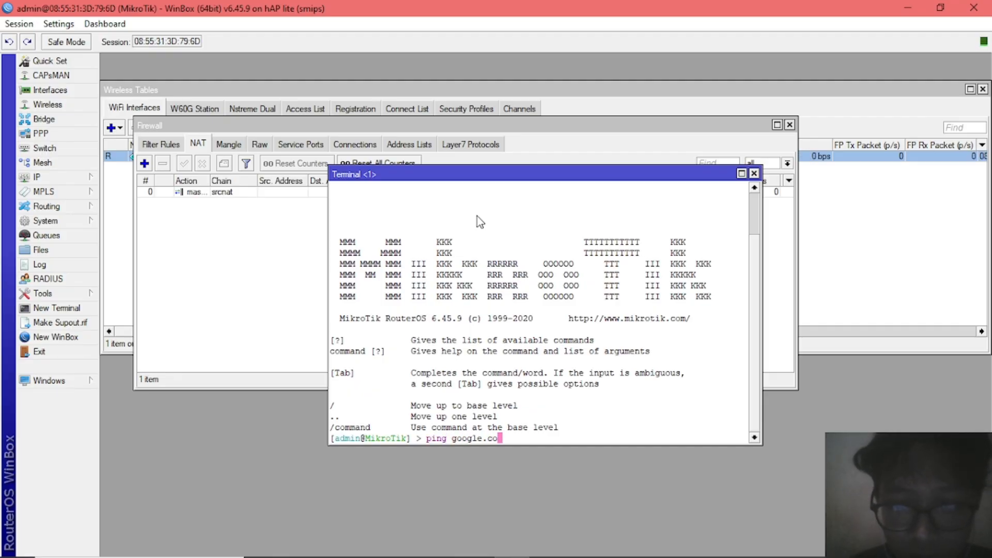
pyautogui.press('Return')
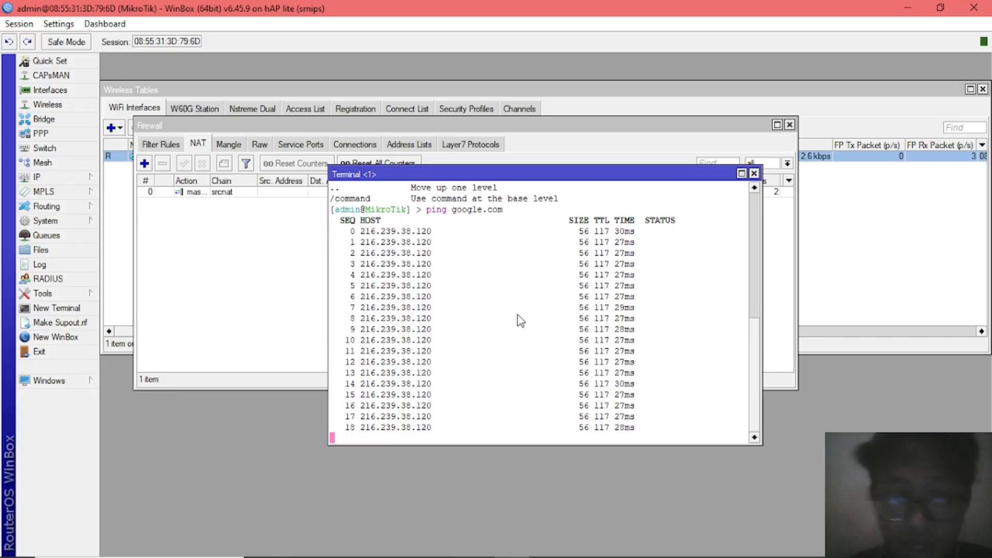
pyautogui.hotkey('ctrl', 'c')
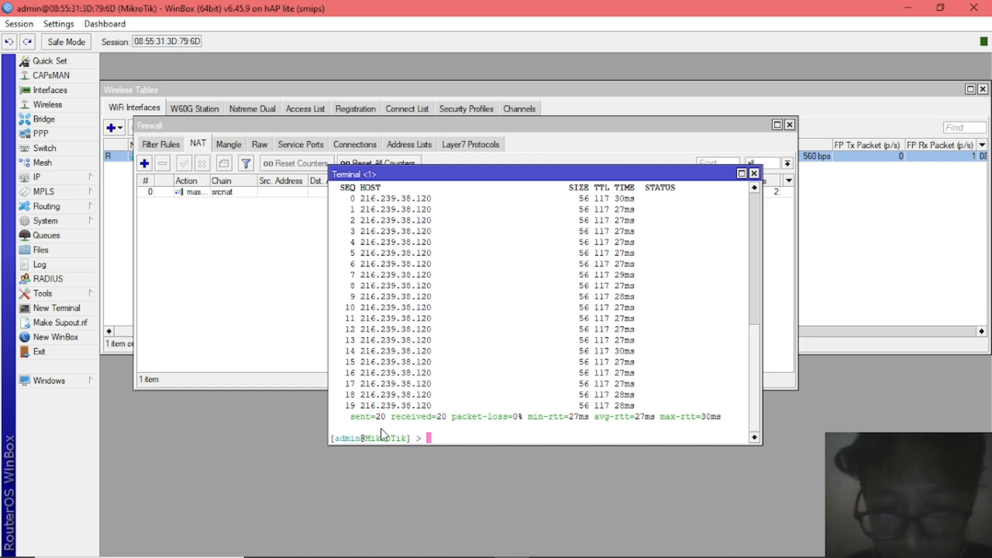
pyautogui.click(754, 173)
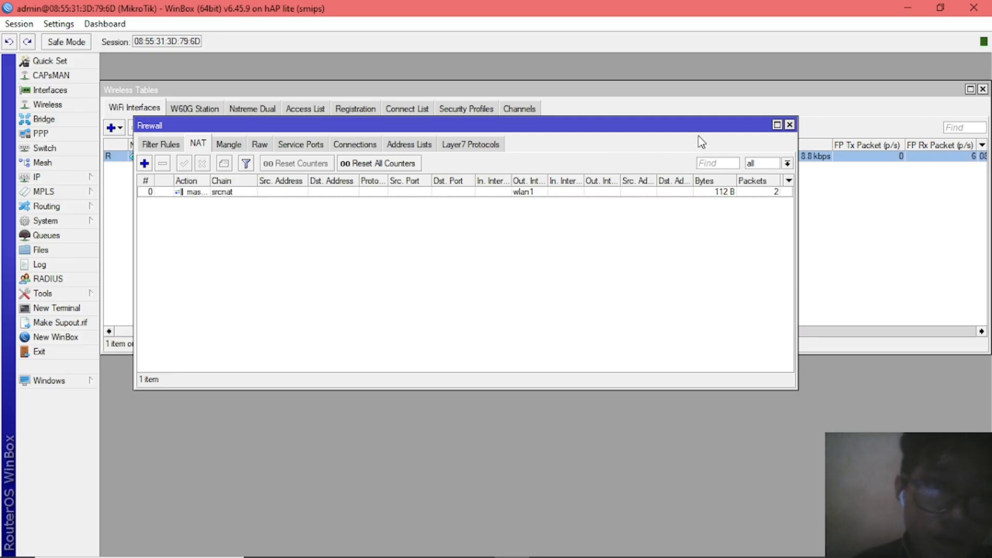
# - Close the firewall and wireless tables windows and open the IP DHCP Server list
pyautogui.click(790, 125)
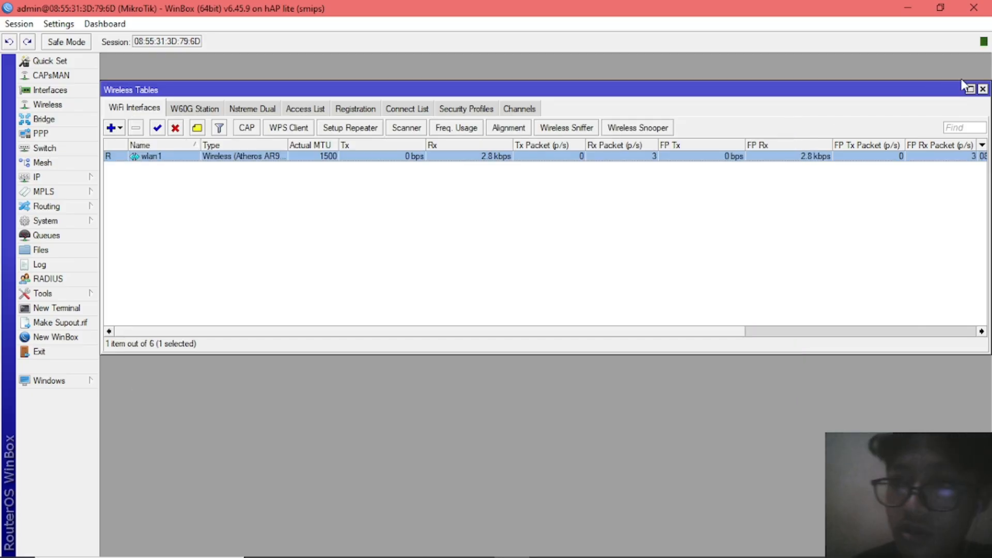
pyautogui.click(983, 89)
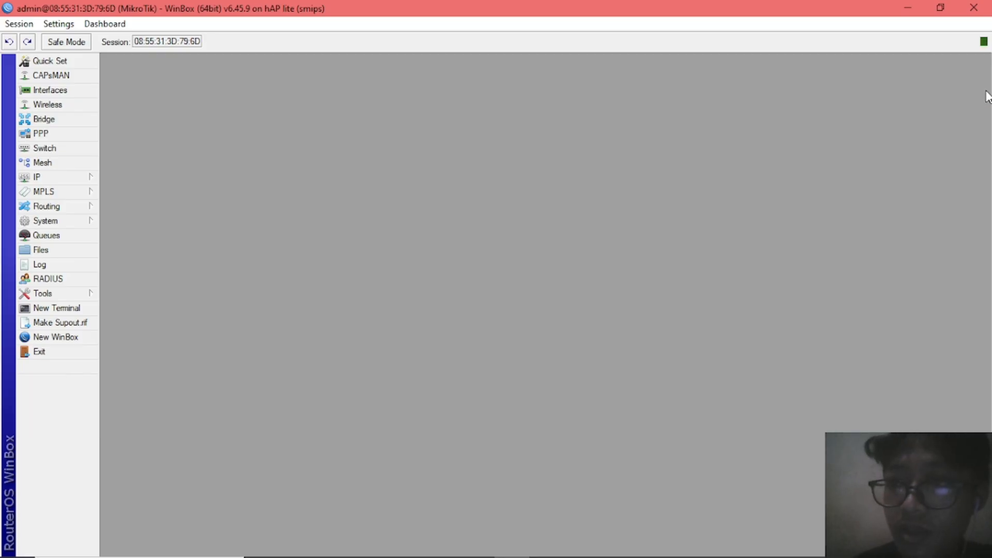
pyautogui.click(71, 181)
pyautogui.click(144, 266)
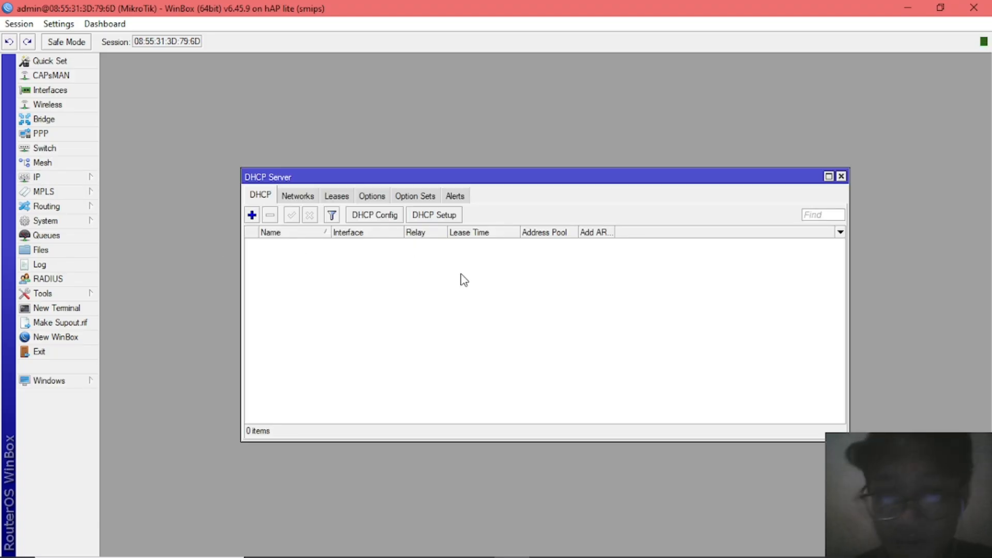
# - Start DHCP Setup on interface ether2 and advance to the 192.168.100.0/24 address space
pyautogui.click(435, 215)
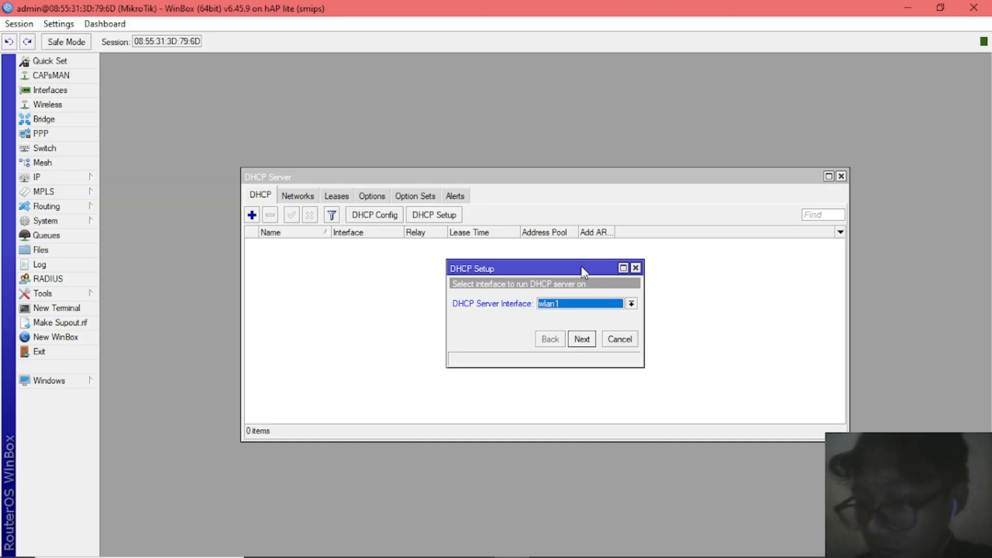
pyautogui.click(563, 304)
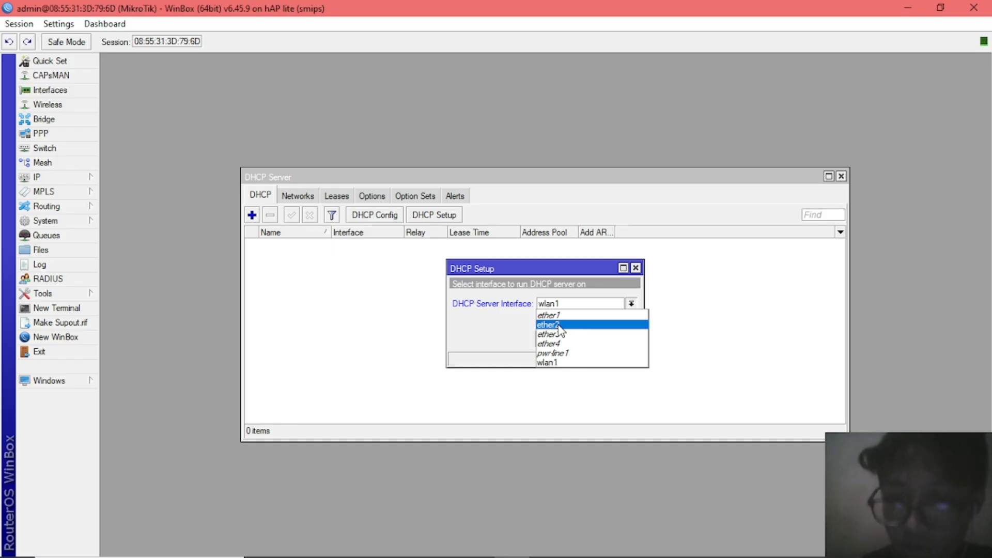
pyautogui.click(558, 325)
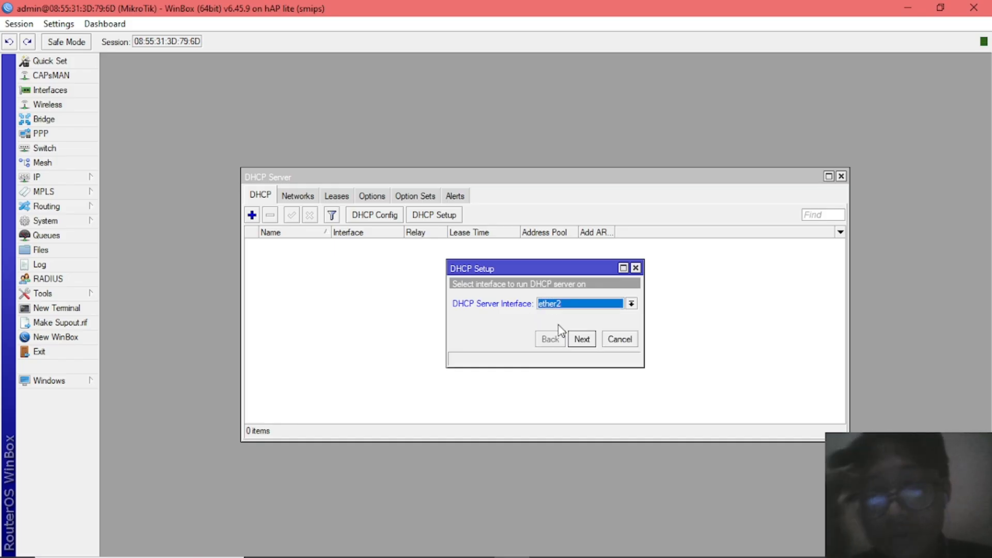
pyautogui.click(582, 340)
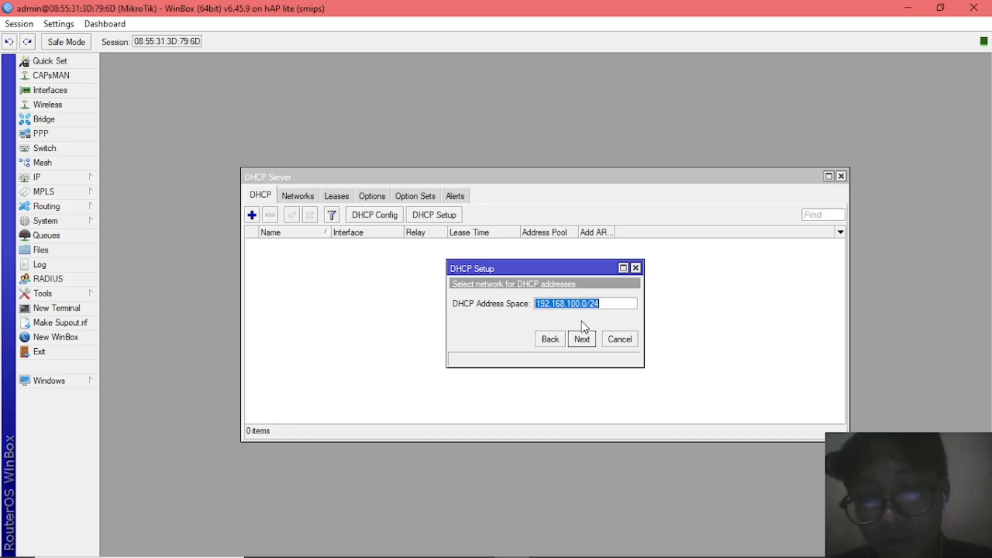
# - Accept 192.168.100.0/24, gateway 192.168.100.1 and the default pool, then replace the DNS server with 8.8.8.8
pyautogui.click(584, 339)
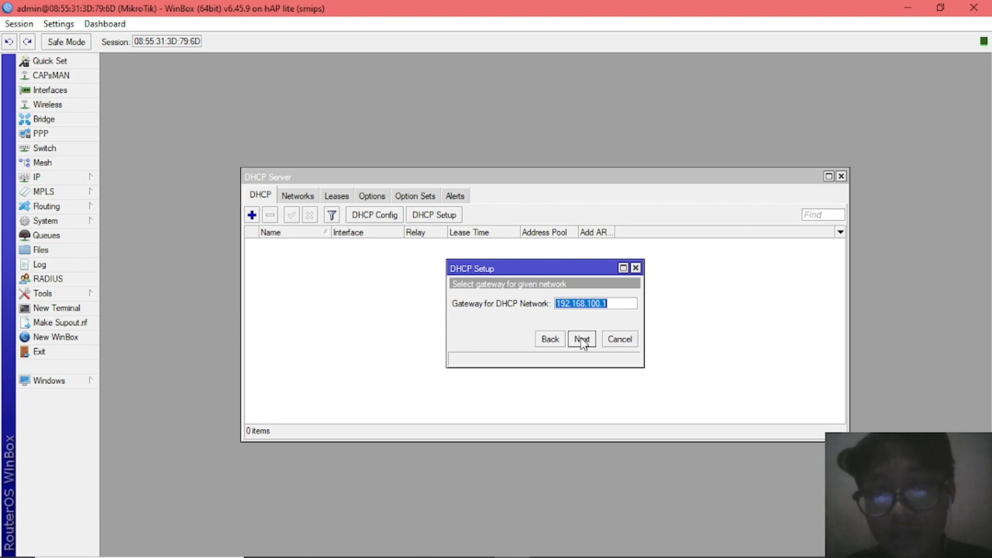
pyautogui.click(582, 340)
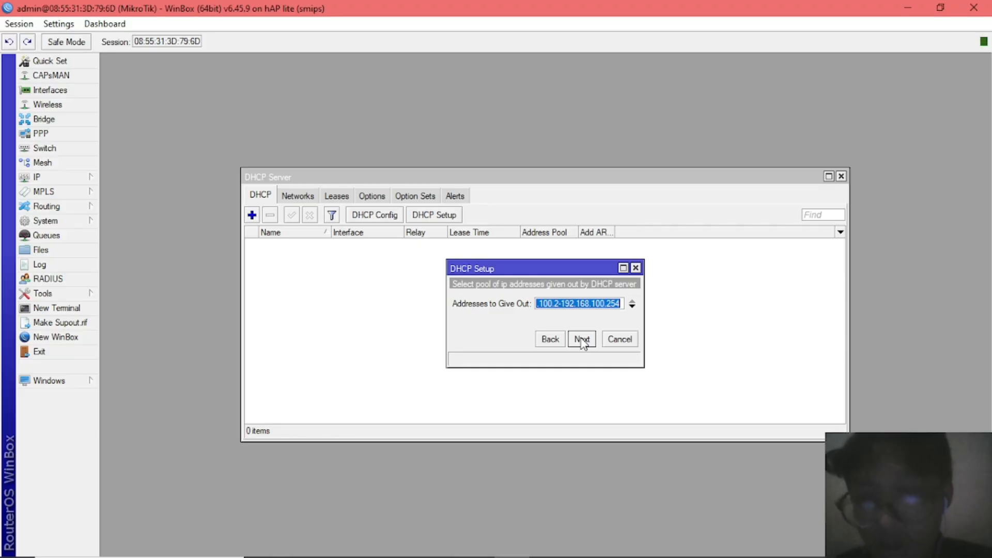
pyautogui.click(570, 304)
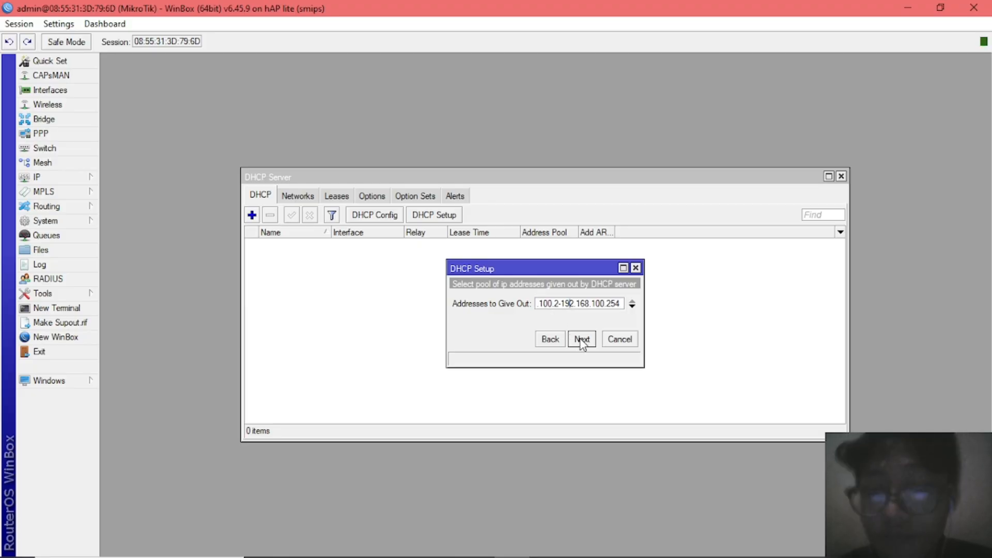
pyautogui.click(583, 341)
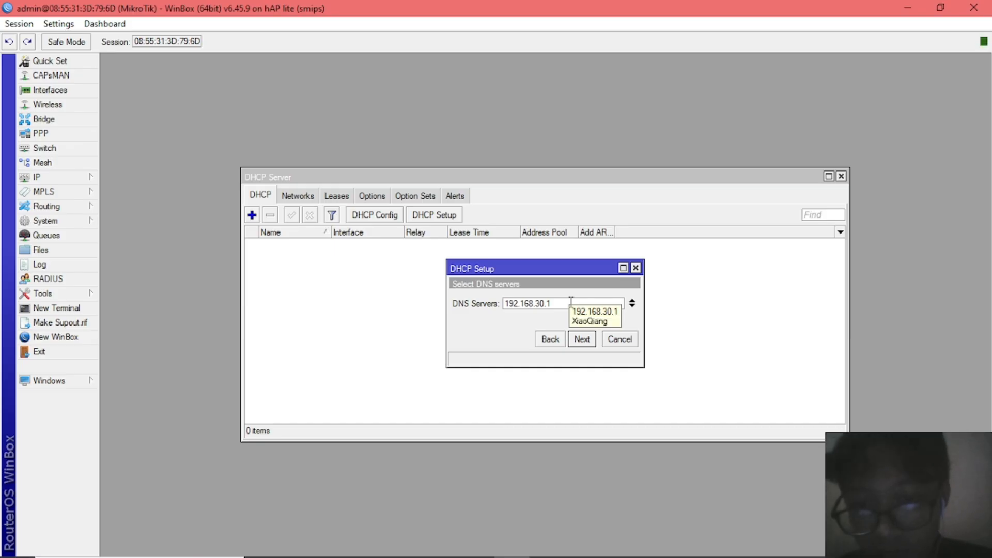
pyautogui.hotkey('ctrl', 'a')
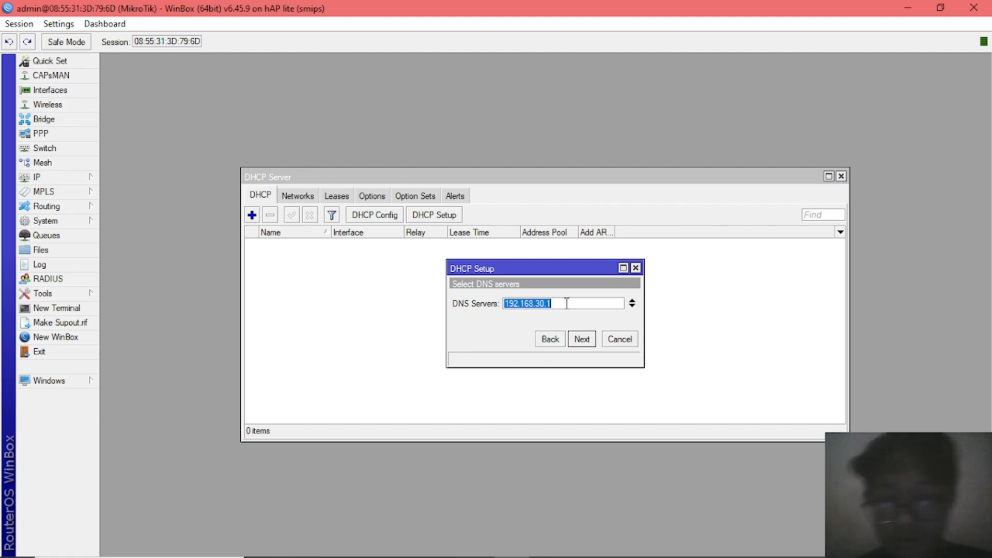
pyautogui.write('8.8.8.8')
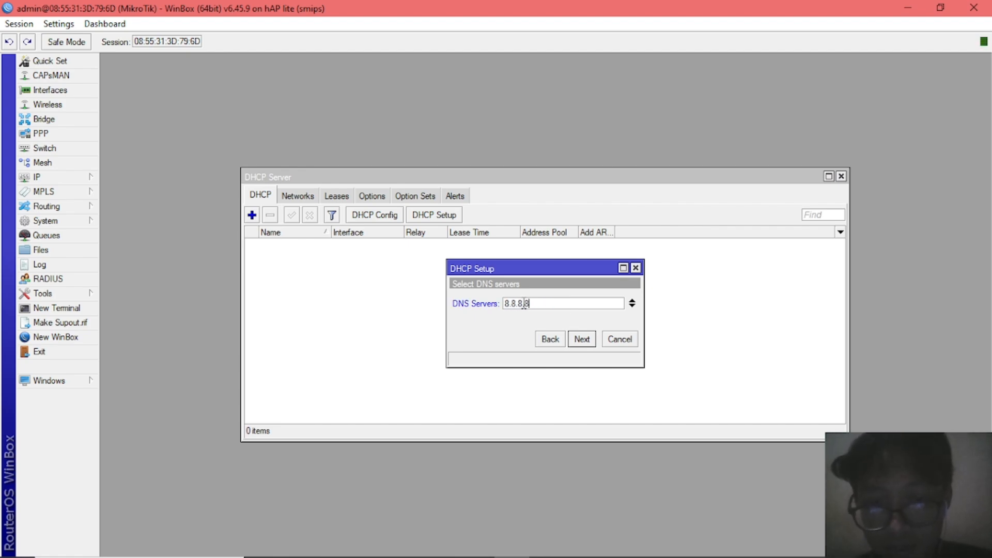
# - Add 8.8.4.4 as a second DNS server and continue
pyautogui.click(632, 306)
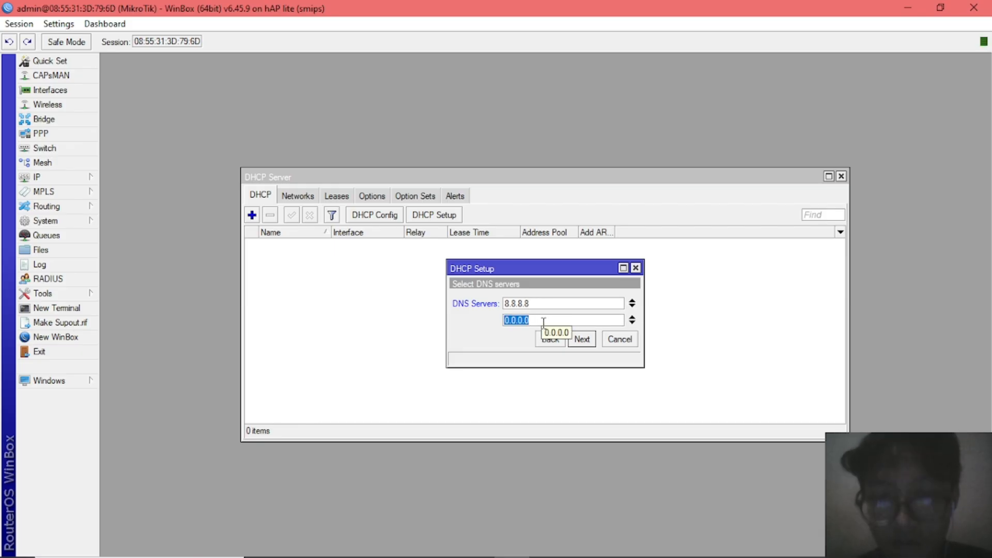
pyautogui.write('8.')
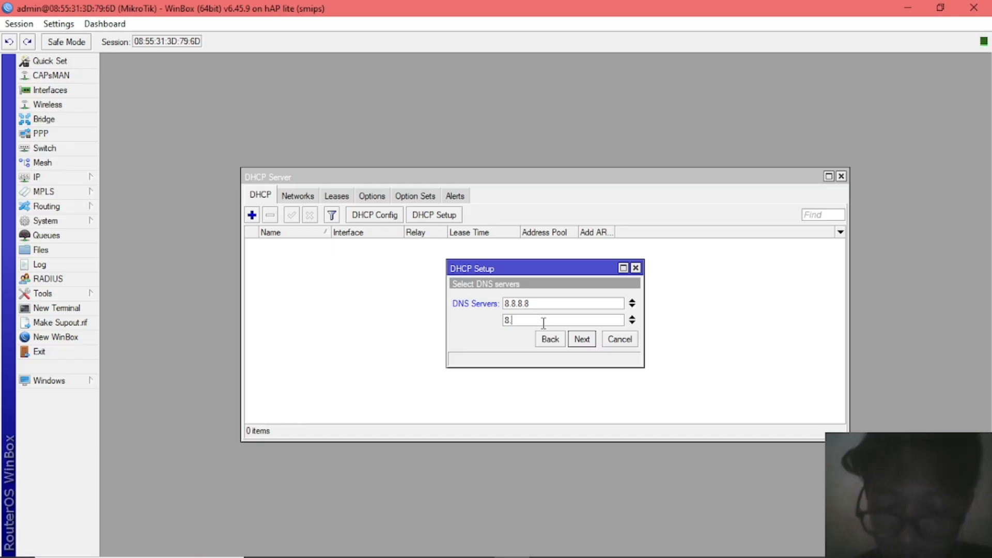
pyautogui.write('8.4.4')
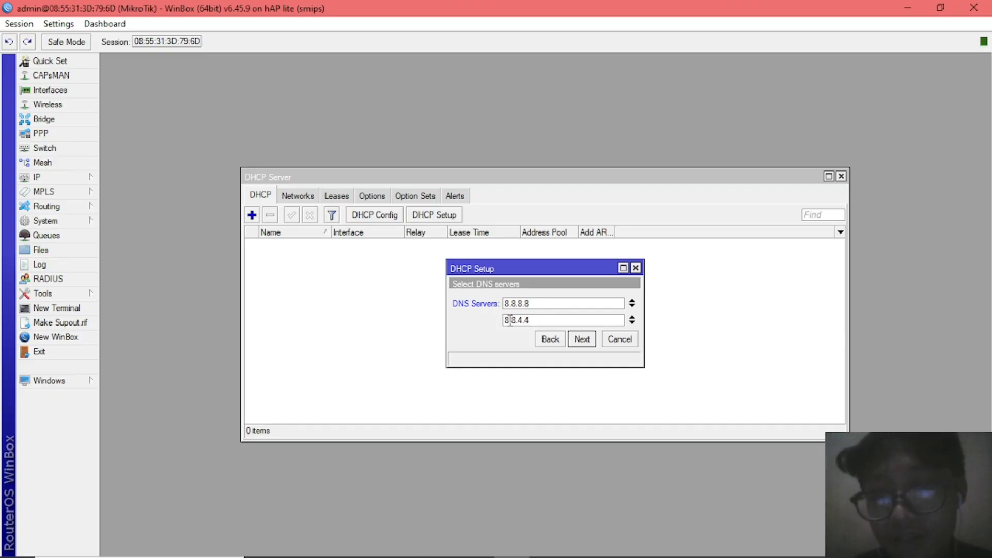
pyautogui.click(581, 338)
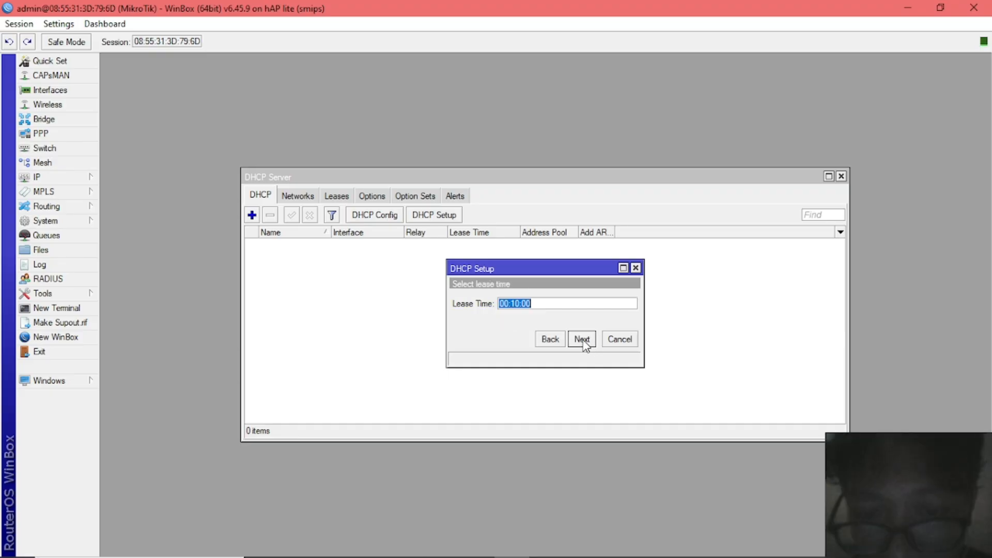
# - Set the lease time to 10:10:00 and finish creating dhcp1
pyautogui.click(509, 305)
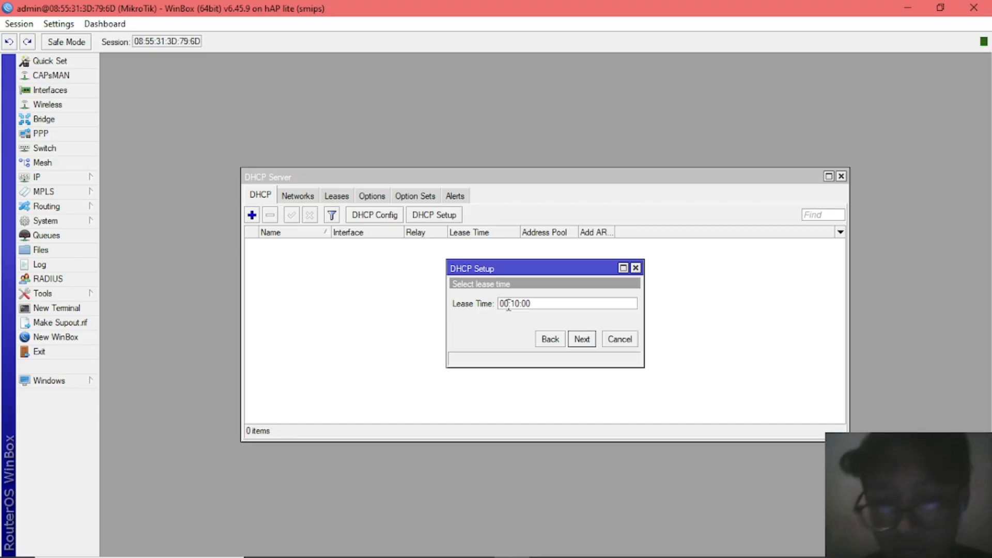
pyautogui.press('BackSpace')
pyautogui.press('BackSpace')
pyautogui.write('10')
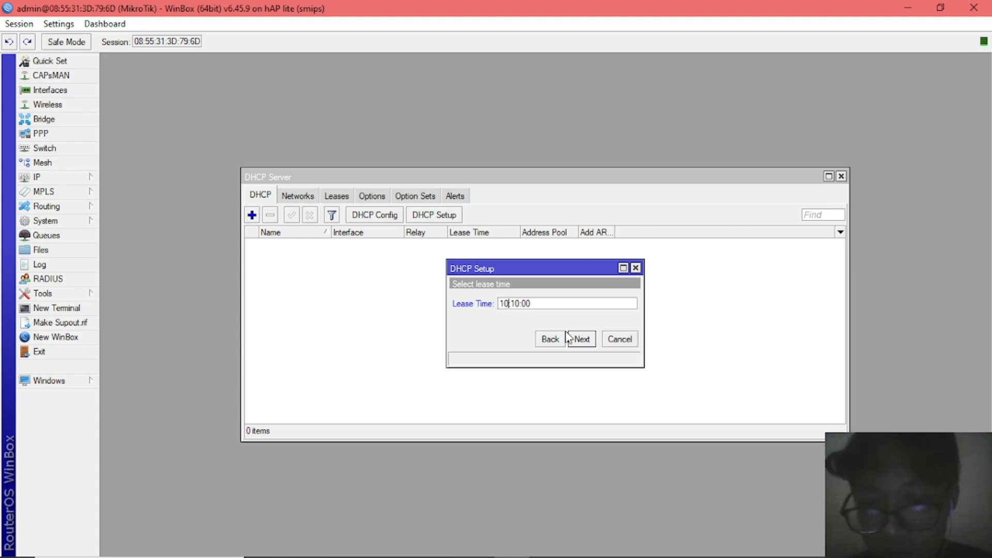
pyautogui.click(582, 339)
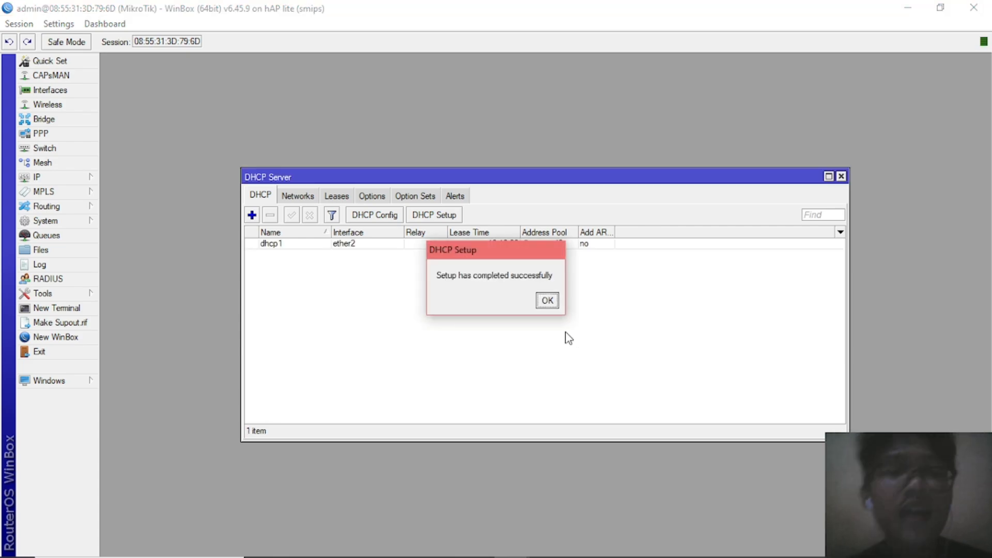
pyautogui.click(547, 301)
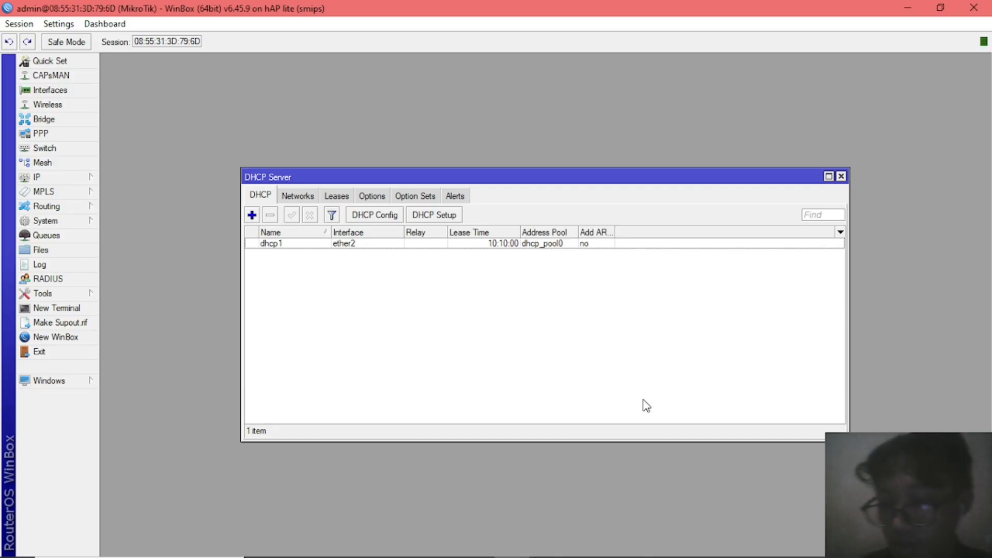
# - Look over the wired network and Ethernet adapter status in Windows, then return to WinBox
pyautogui.moveTo(776, 556)
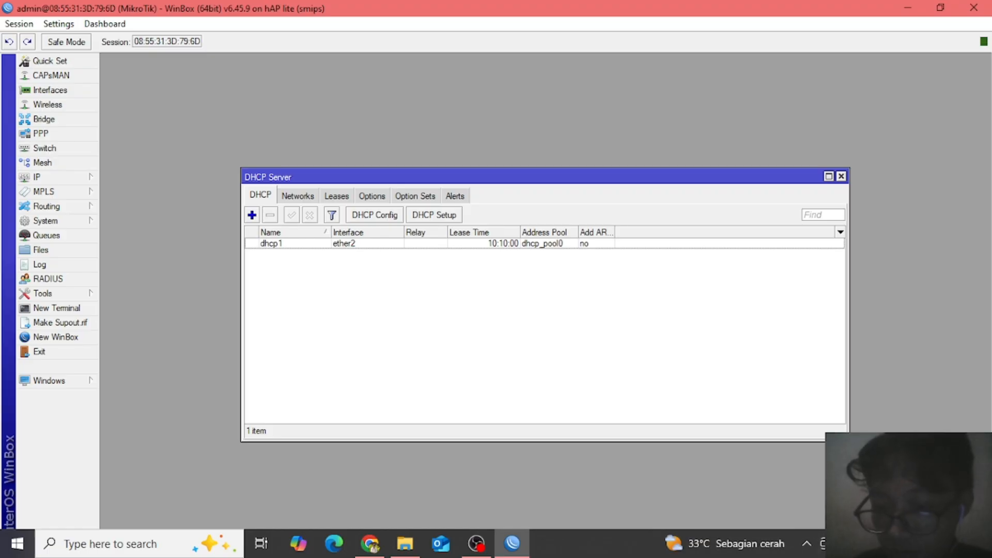
pyautogui.click(843, 543)
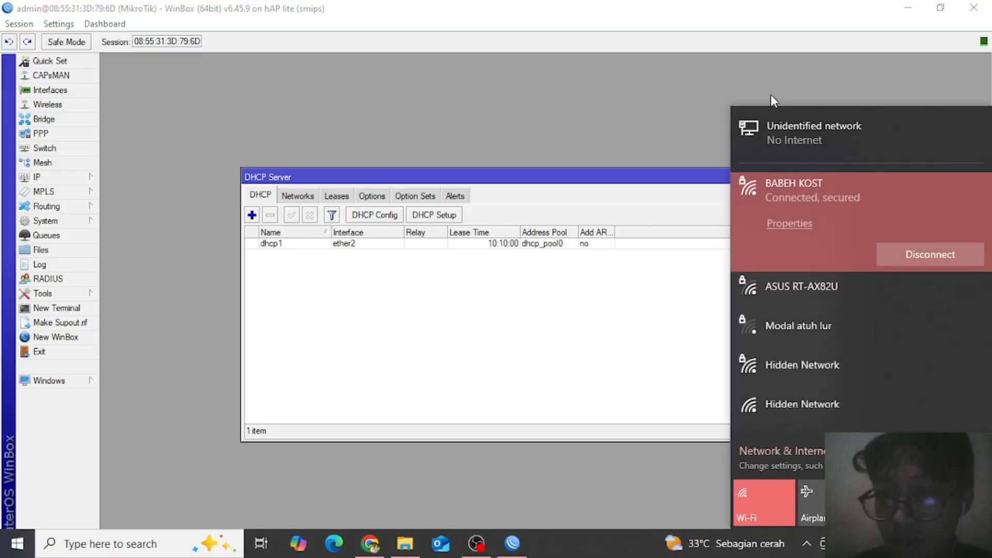
pyautogui.click(774, 102)
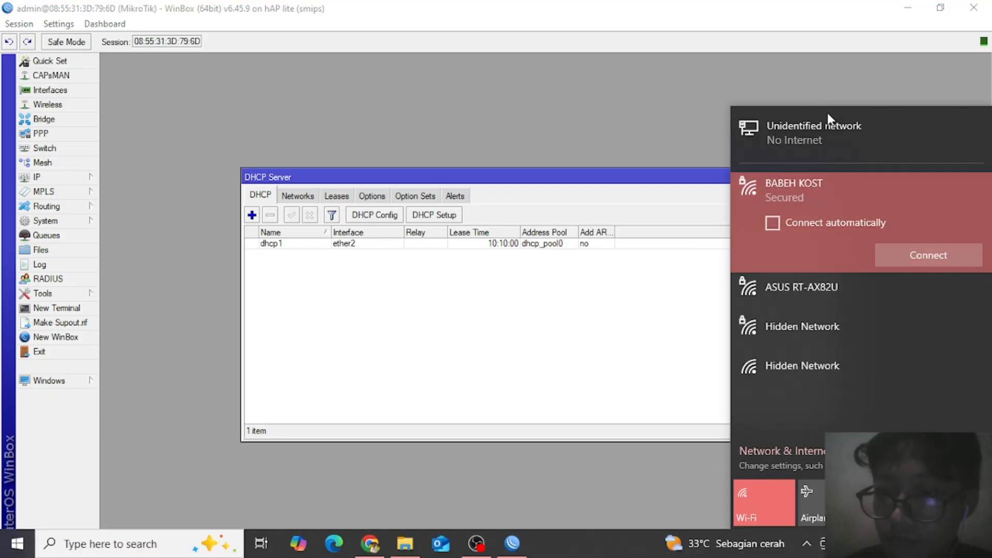
pyautogui.click(299, 97)
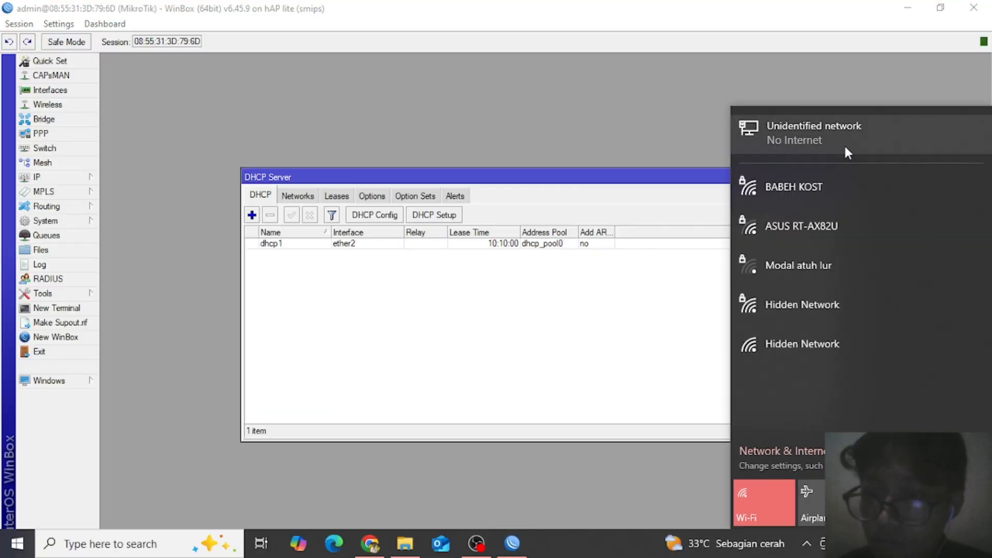
pyautogui.click(845, 144)
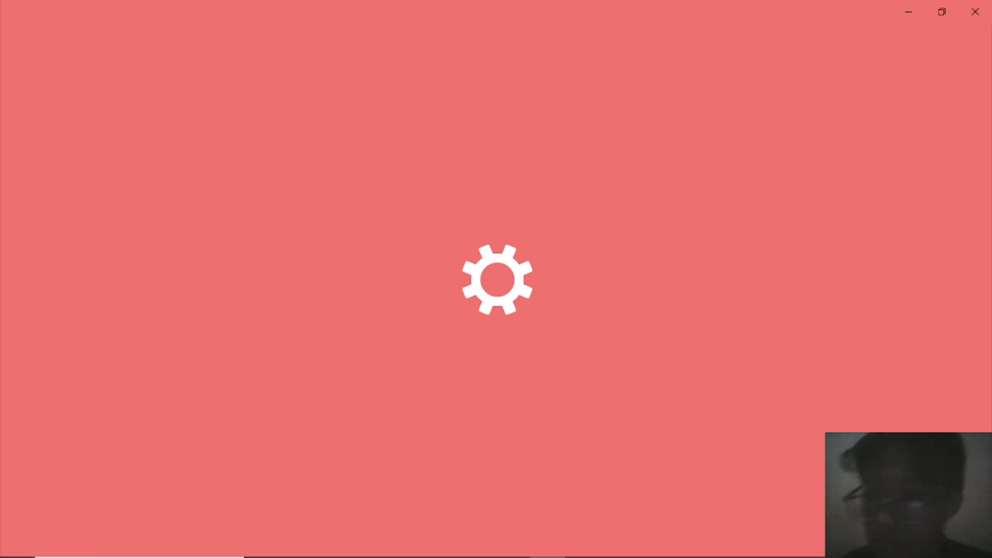
pyautogui.click(432, 475)
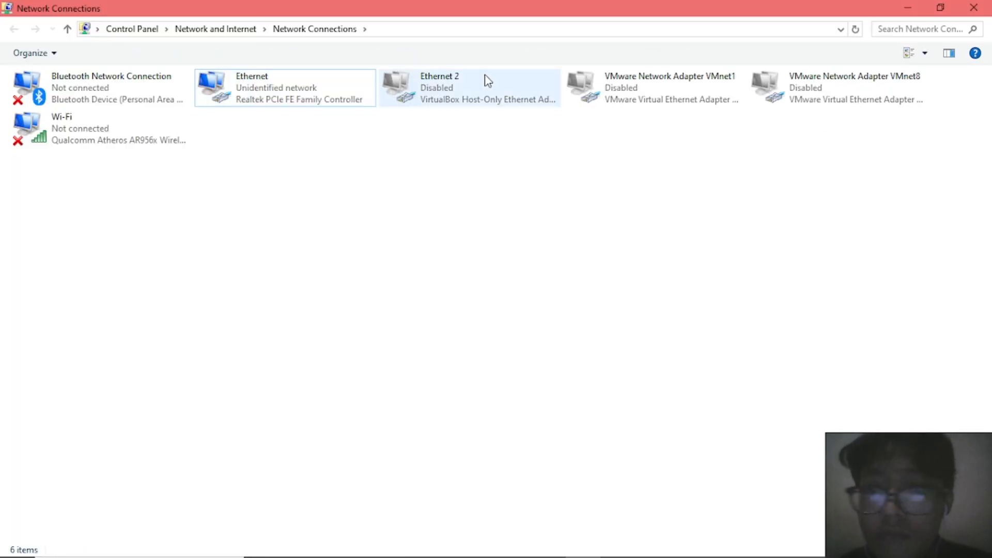
pyautogui.doubleClick(248, 86)
pyautogui.click(405, 261)
pyautogui.click(620, 146)
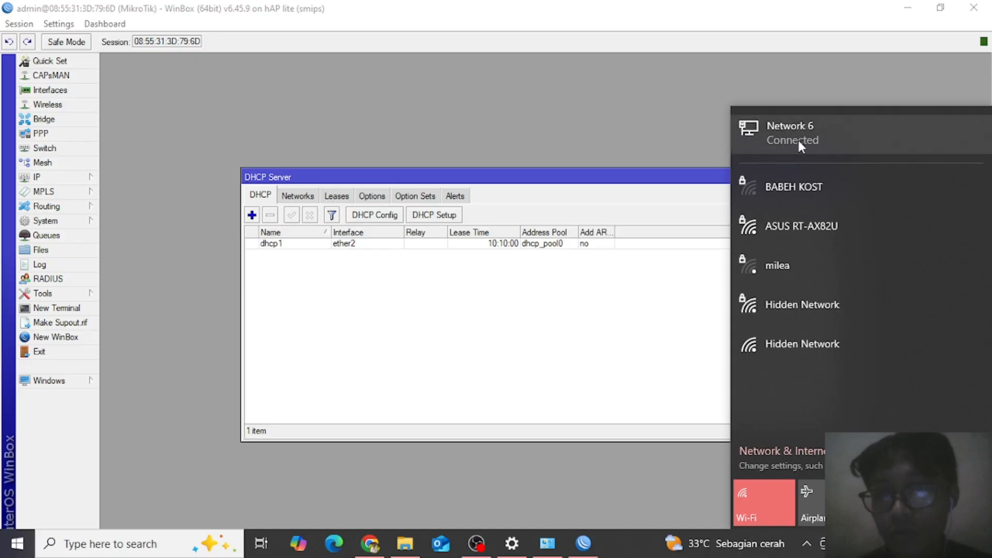
pyautogui.click(705, 453)
pyautogui.click(844, 545)
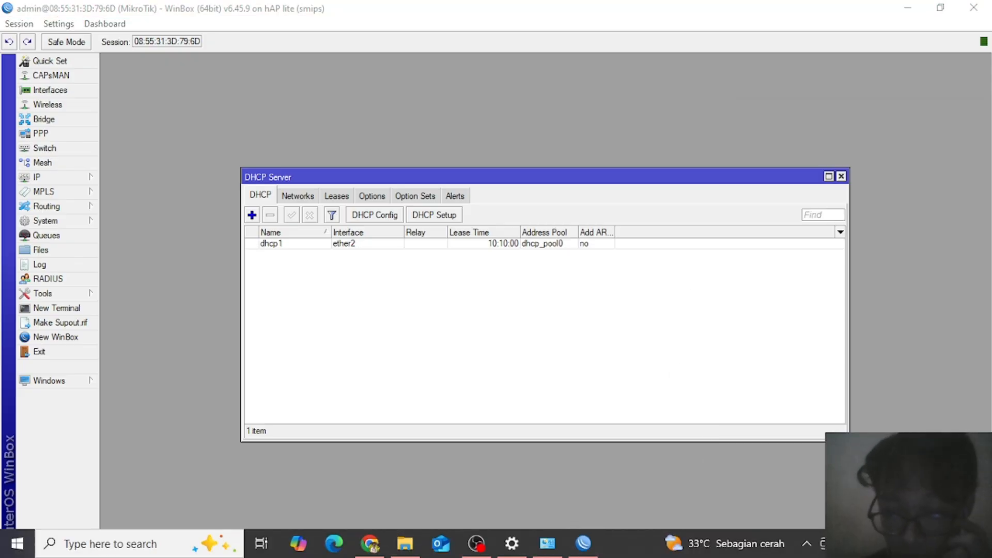
pyautogui.click(672, 472)
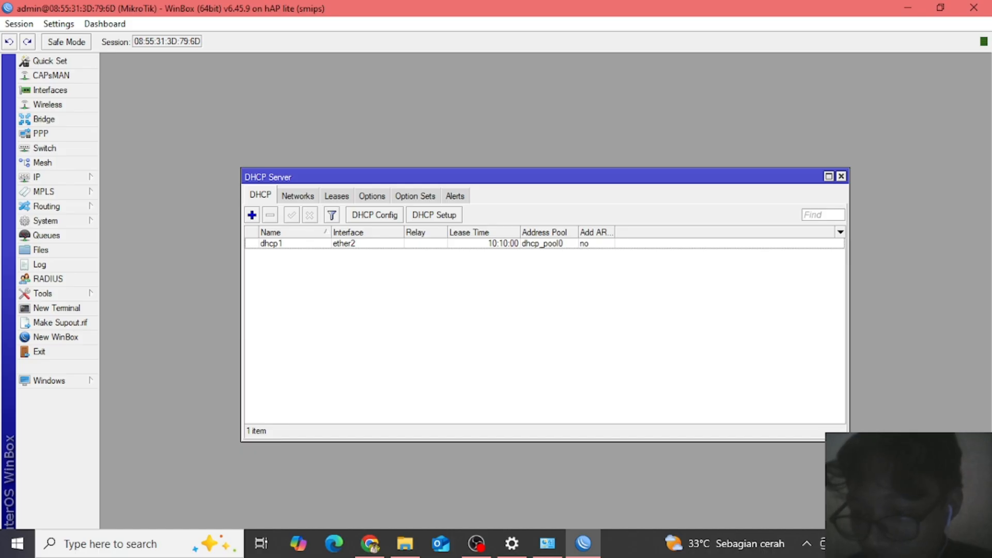
# - Confirm Ethernet leased 192.168.100.254 from DHCP server 192.168.100.1, then close the network windows
pyautogui.rightClick(859, 544)
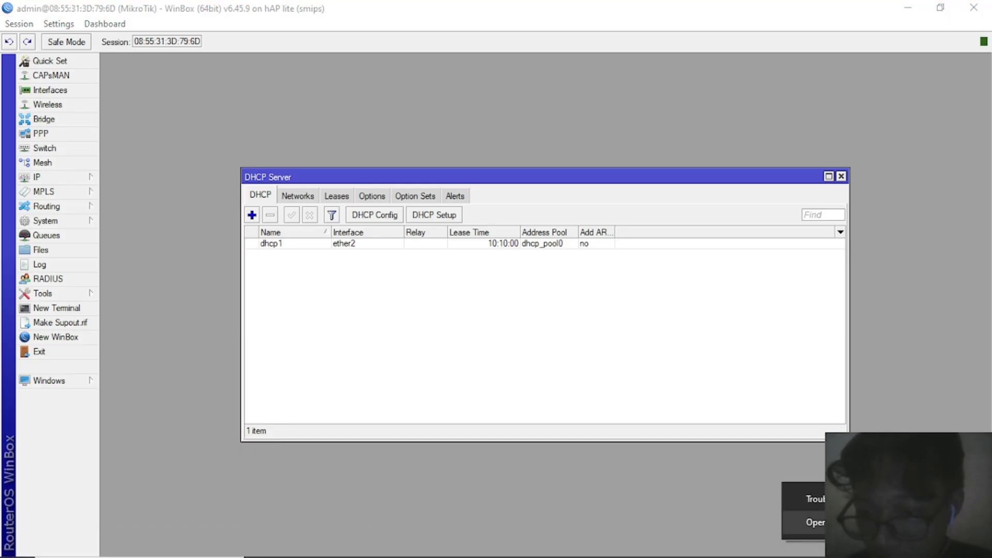
pyautogui.click(811, 523)
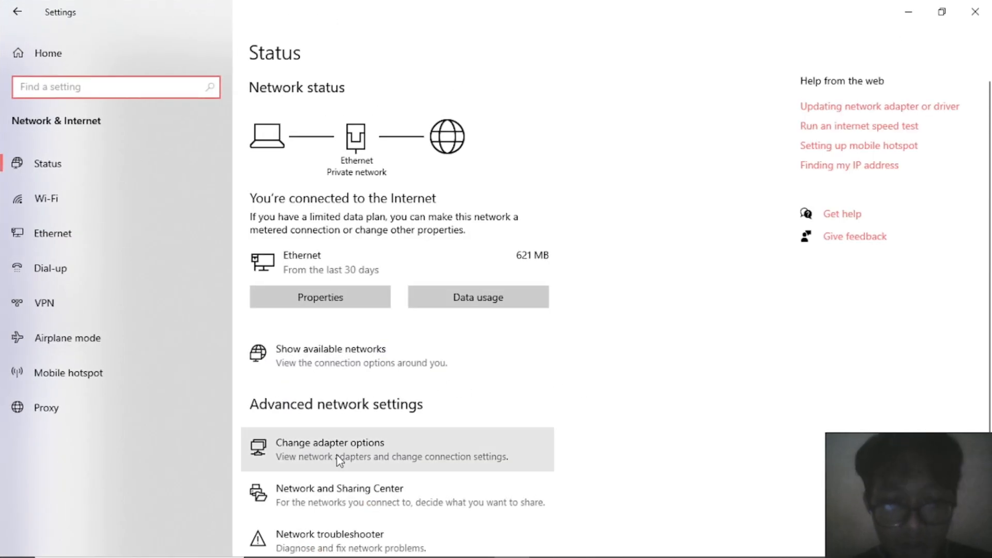
pyautogui.click(339, 460)
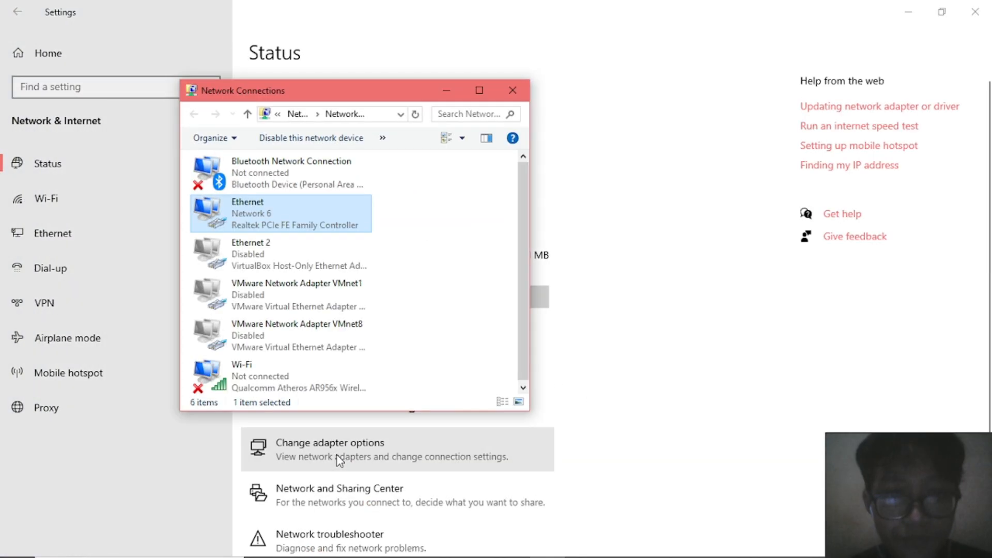
pyautogui.rightClick(287, 207)
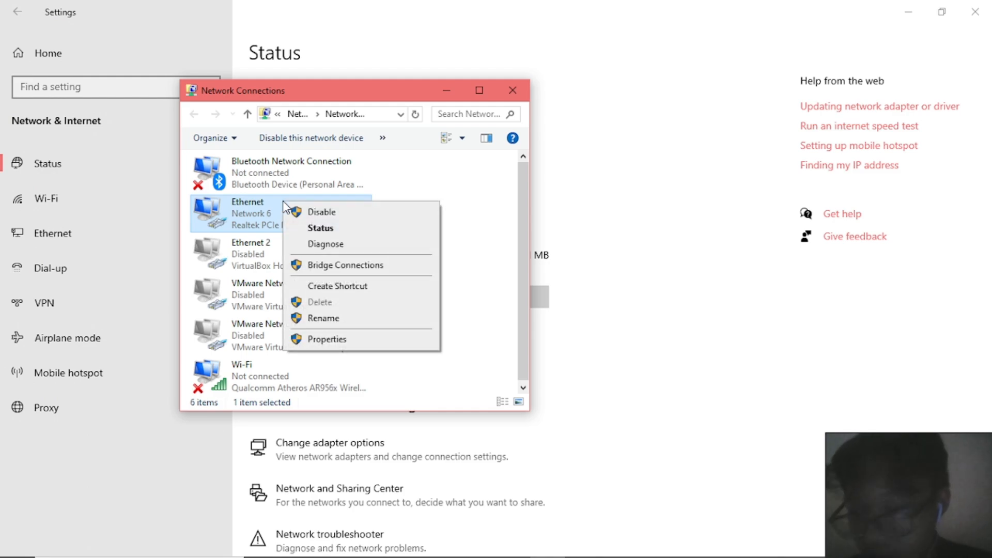
pyautogui.click(325, 228)
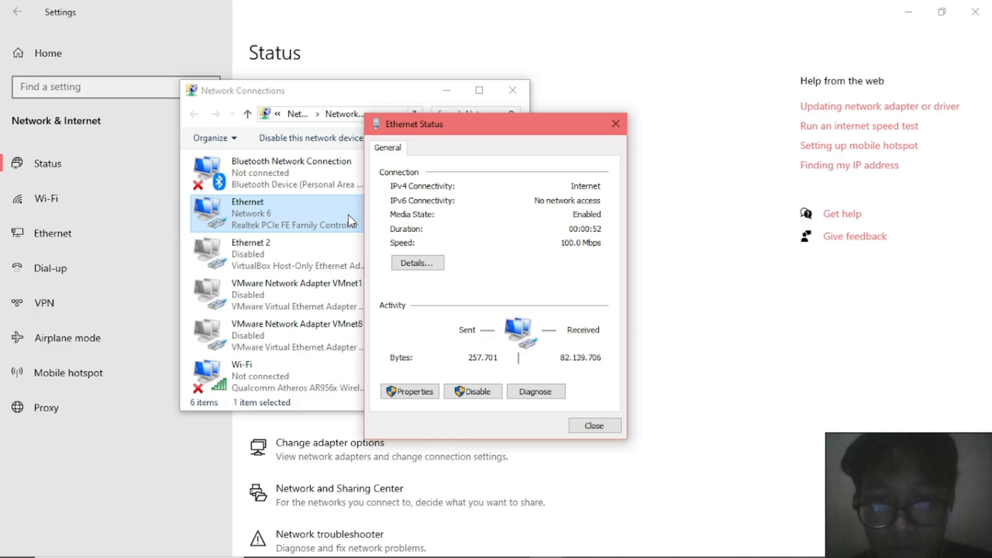
pyautogui.click(430, 268)
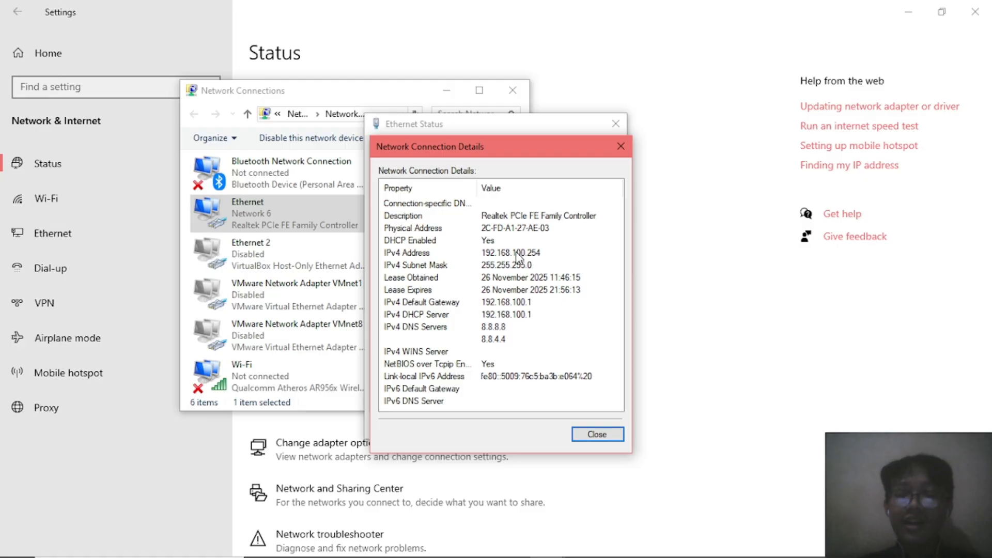
pyautogui.click(518, 253)
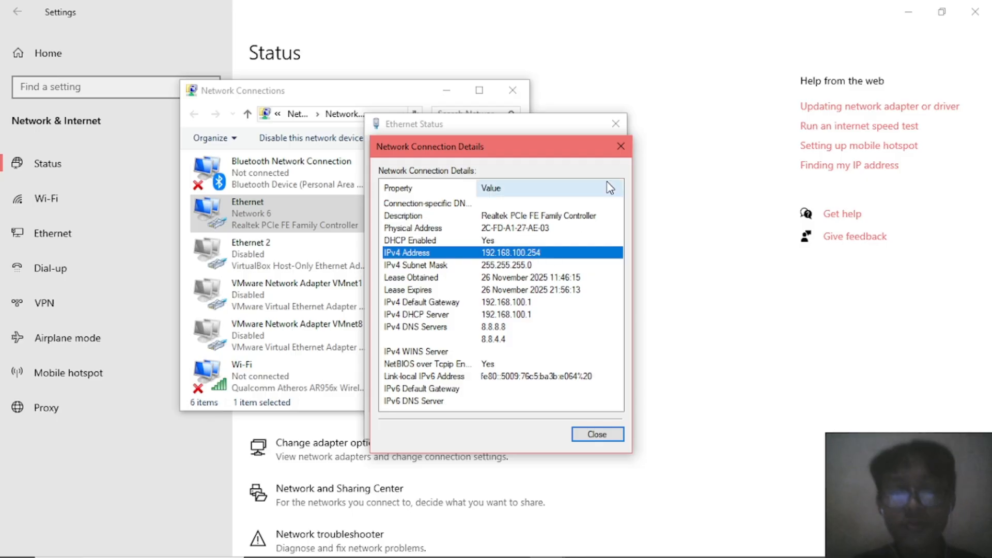
pyautogui.click(598, 436)
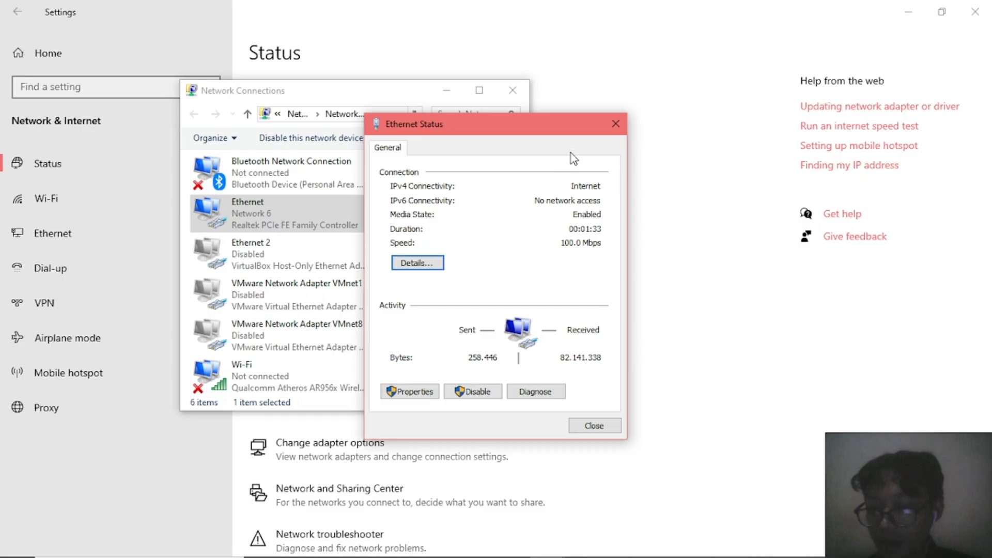
pyautogui.click(615, 124)
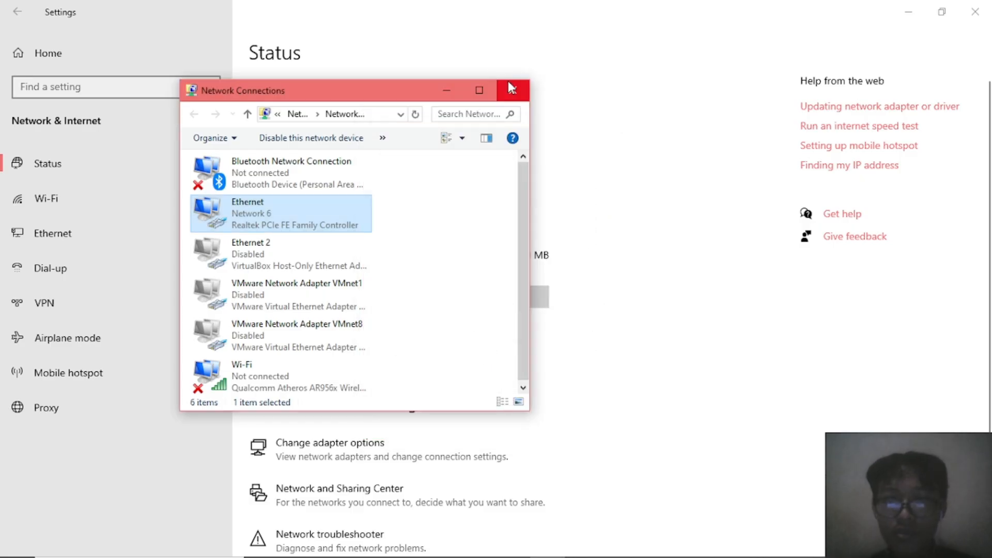
pyautogui.click(510, 88)
# - Close Windows Settings and review the router's user list in WinBox
pyautogui.click(974, 12)
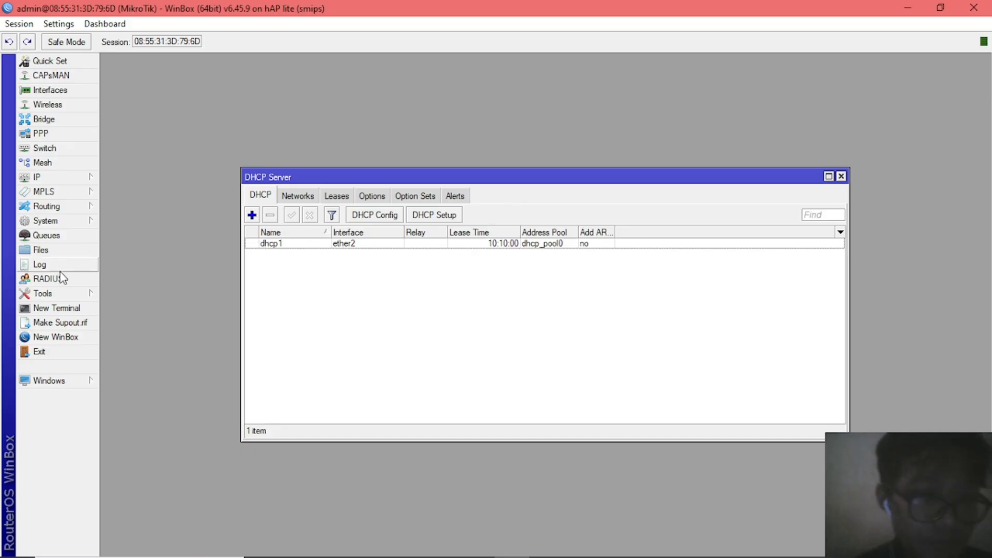
pyautogui.click(65, 224)
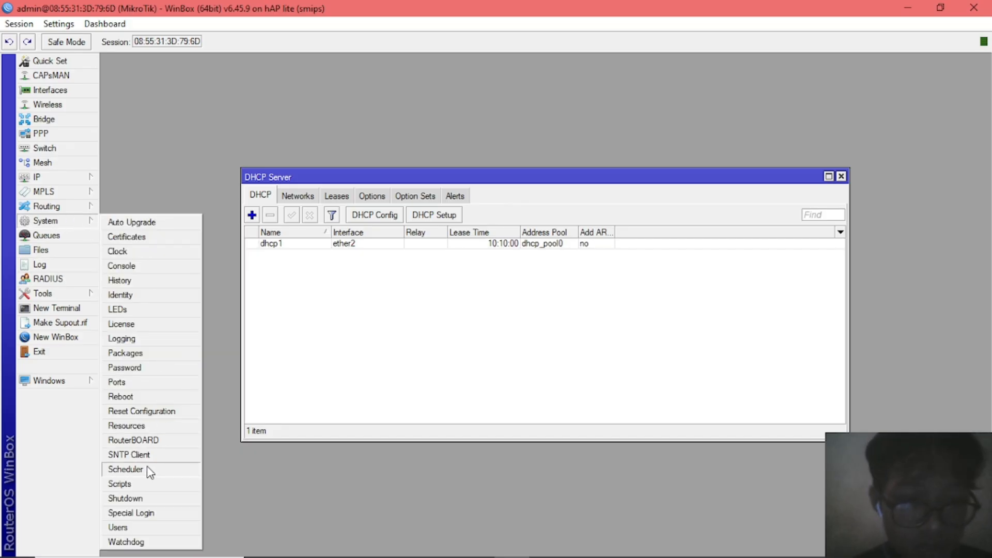
pyautogui.click(135, 526)
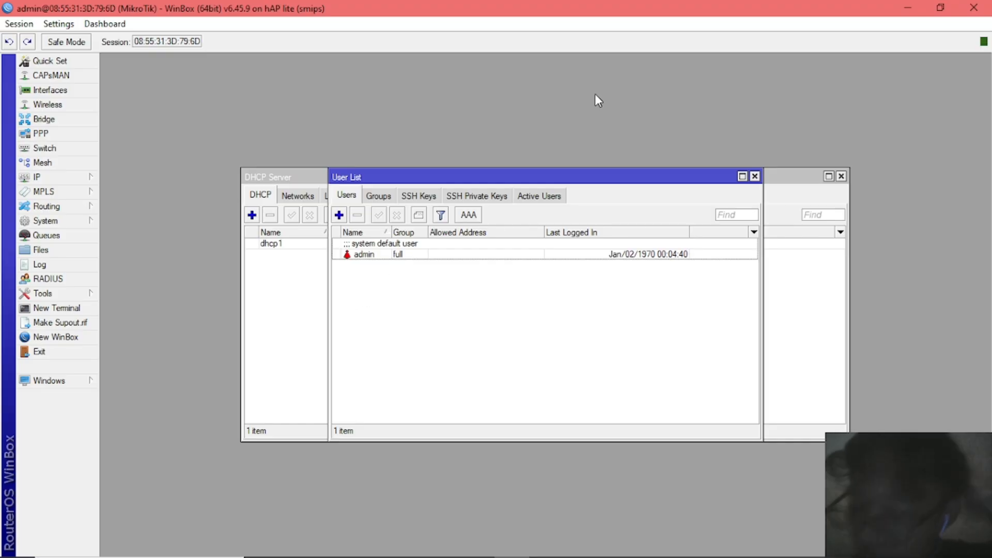
pyautogui.click(755, 176)
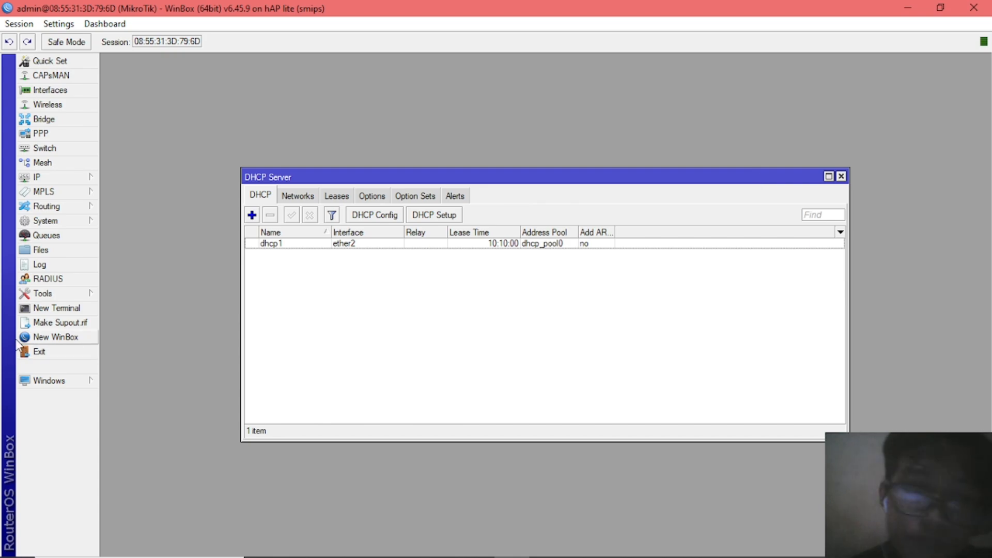
# - Set the router identity to raikanet and apply it
pyautogui.click(51, 221)
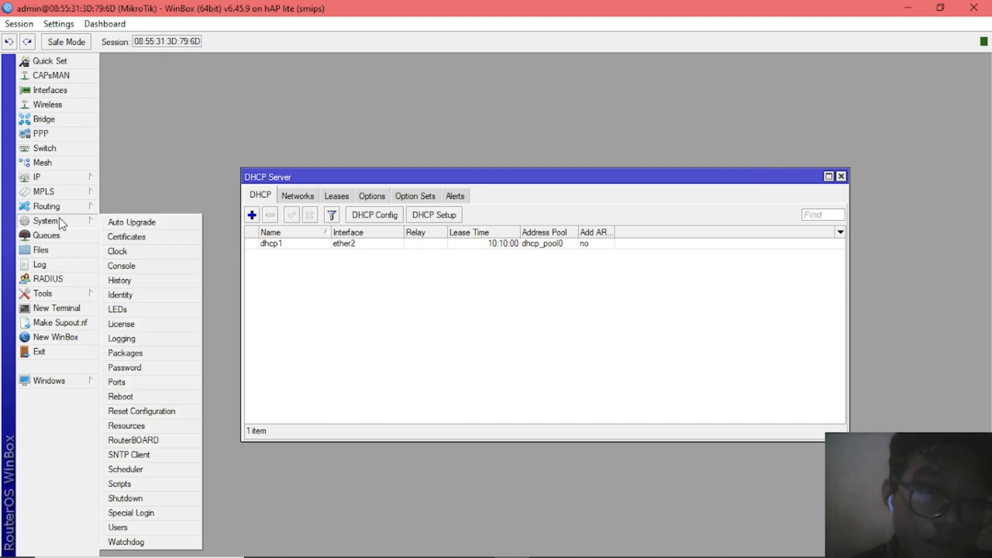
pyautogui.click(142, 296)
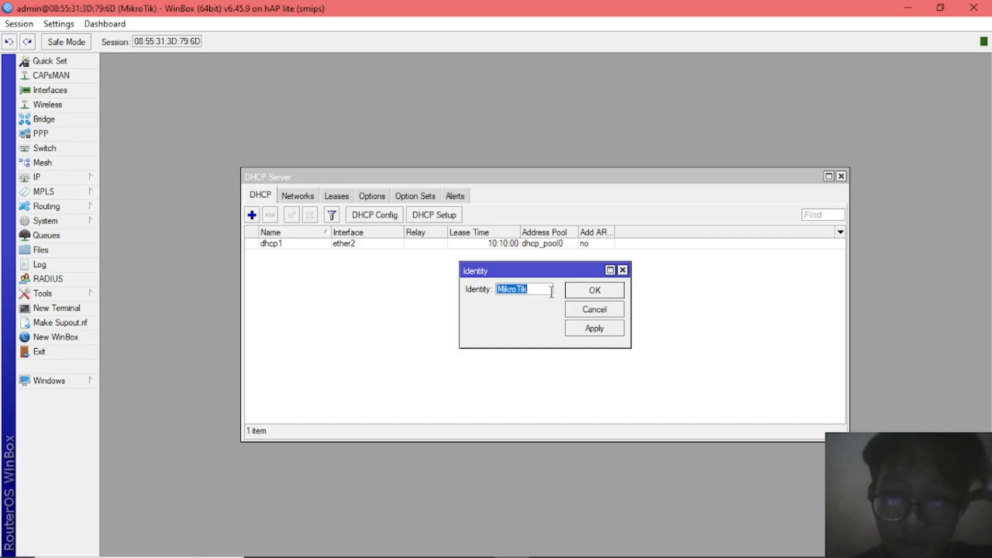
pyautogui.write('raikanet')
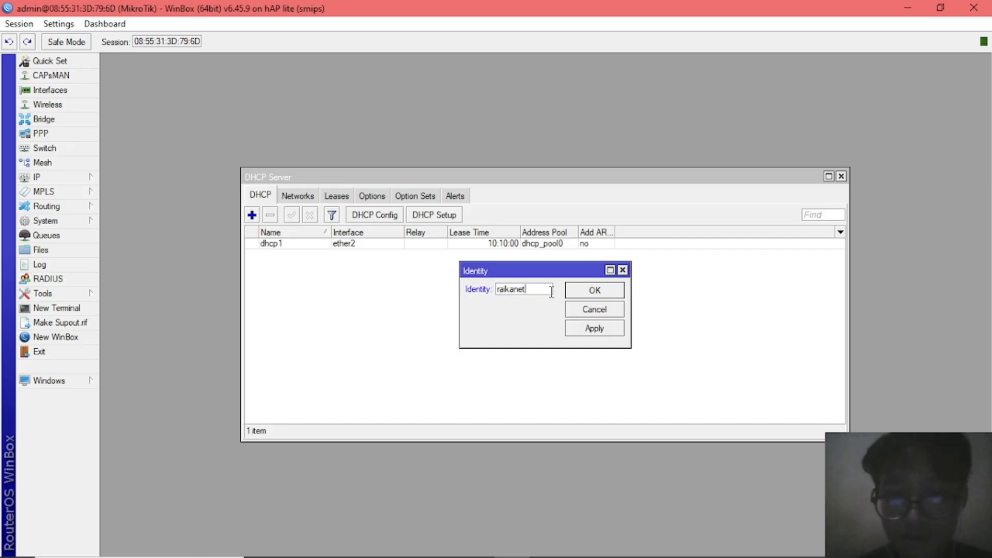
pyautogui.click(583, 328)
pyautogui.click(593, 292)
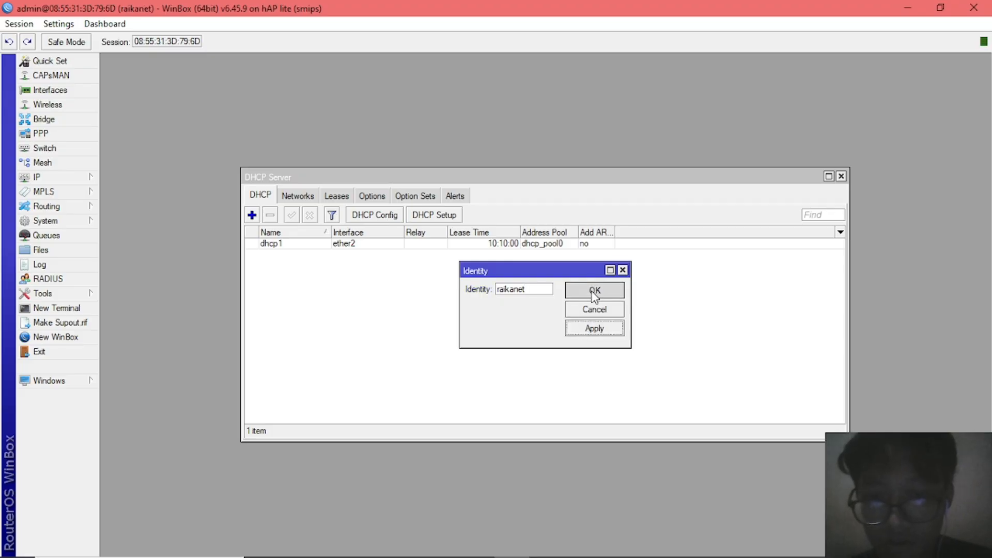
pyautogui.doubleClick(124, 11)
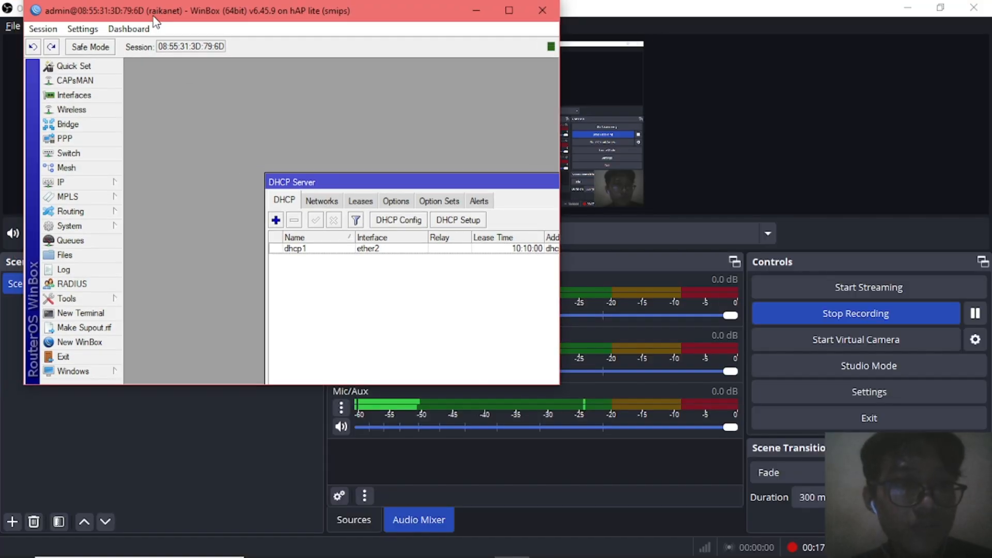
# - Close the DHCP Server list and reboot the router from System > Reboot
pyautogui.click(511, 5)
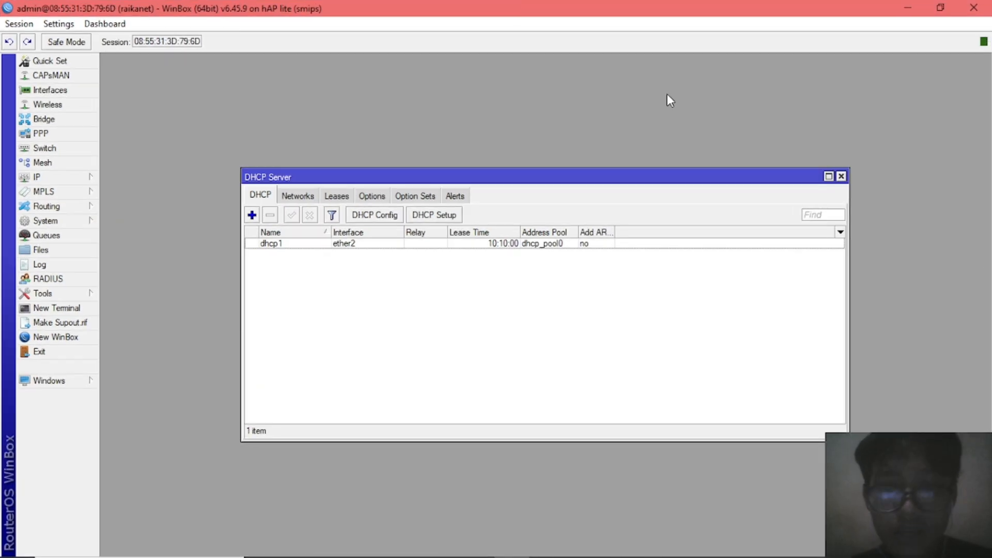
pyautogui.click(841, 176)
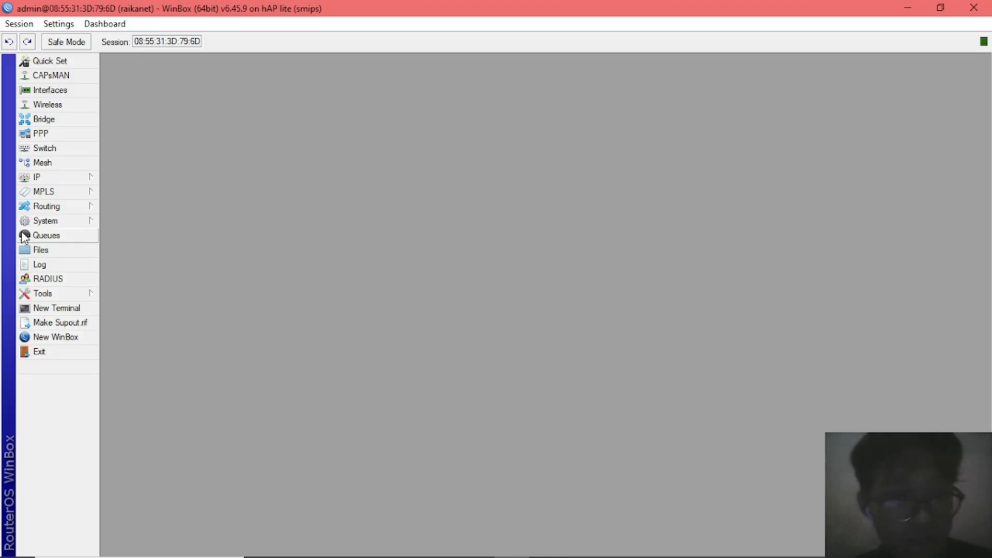
pyautogui.click(47, 221)
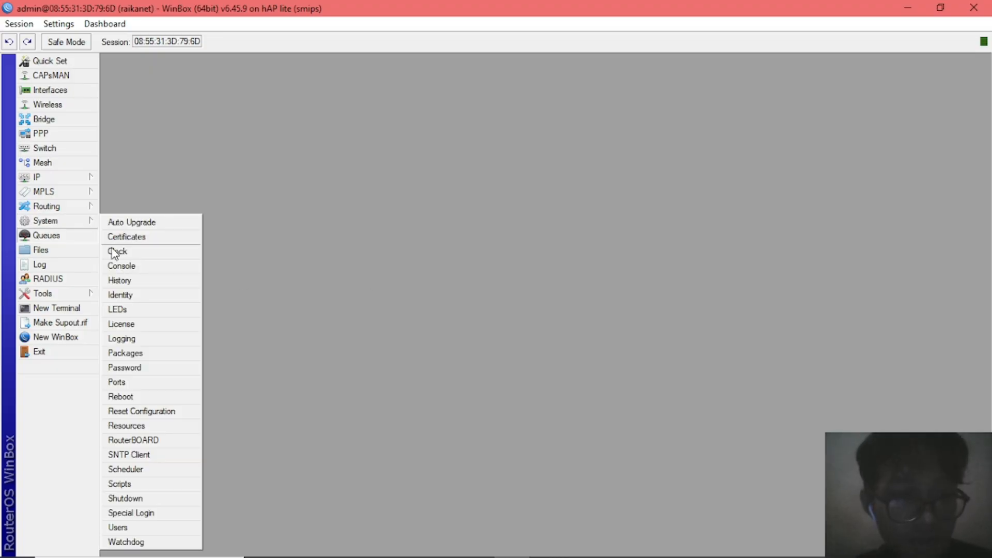
pyautogui.click(166, 391)
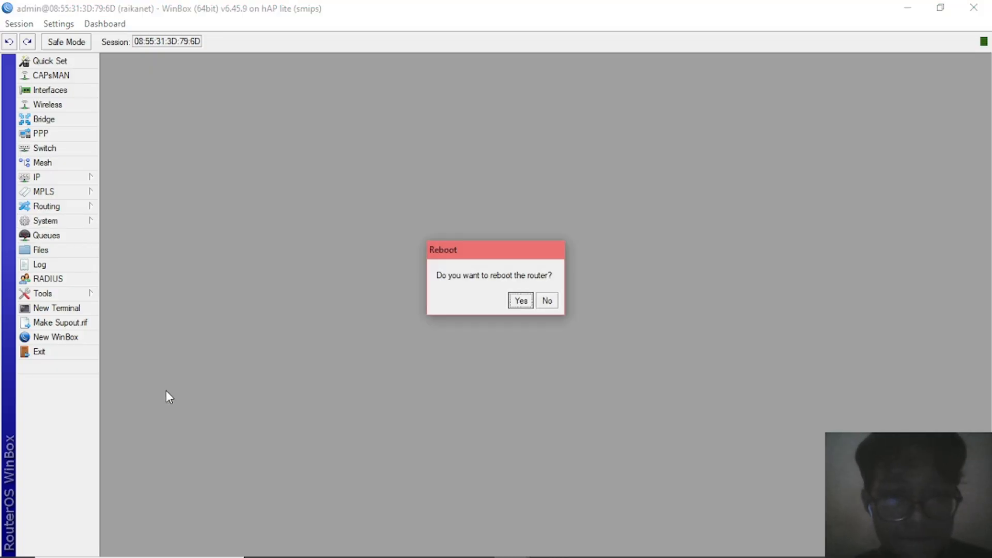
pyautogui.click(522, 301)
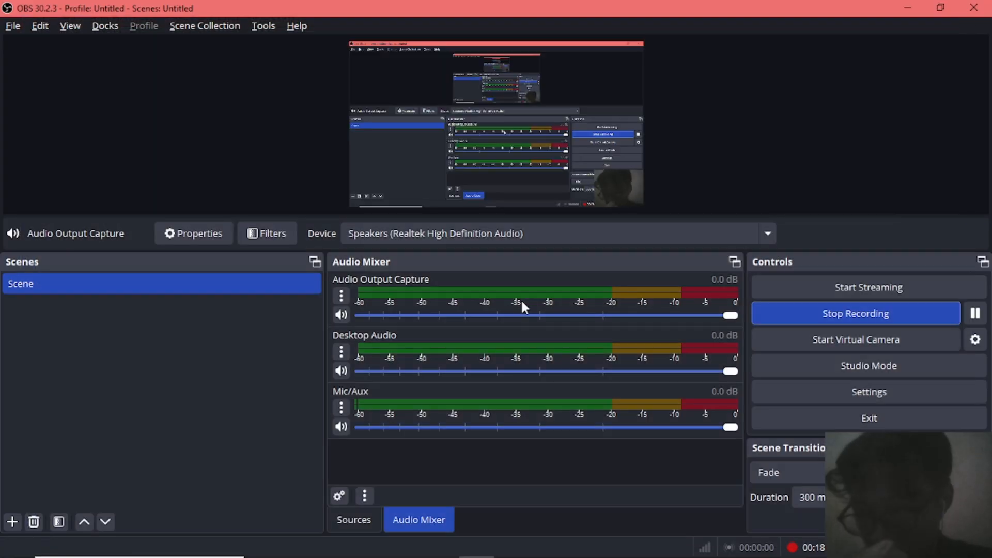
pyautogui.moveTo(486, 544)
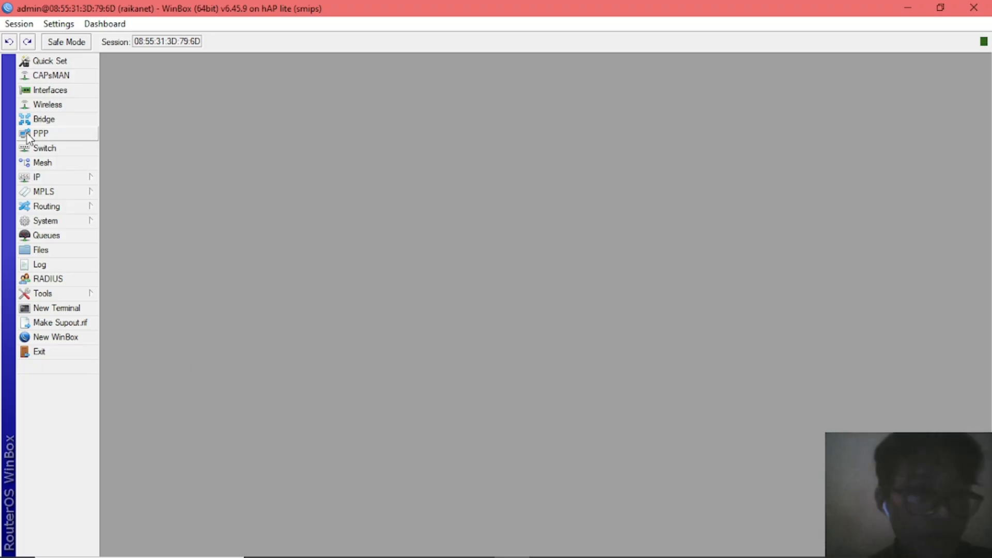
# - Enable the SNTP client with server DNS name id.pool.ntp.org and apply it
pyautogui.click(71, 227)
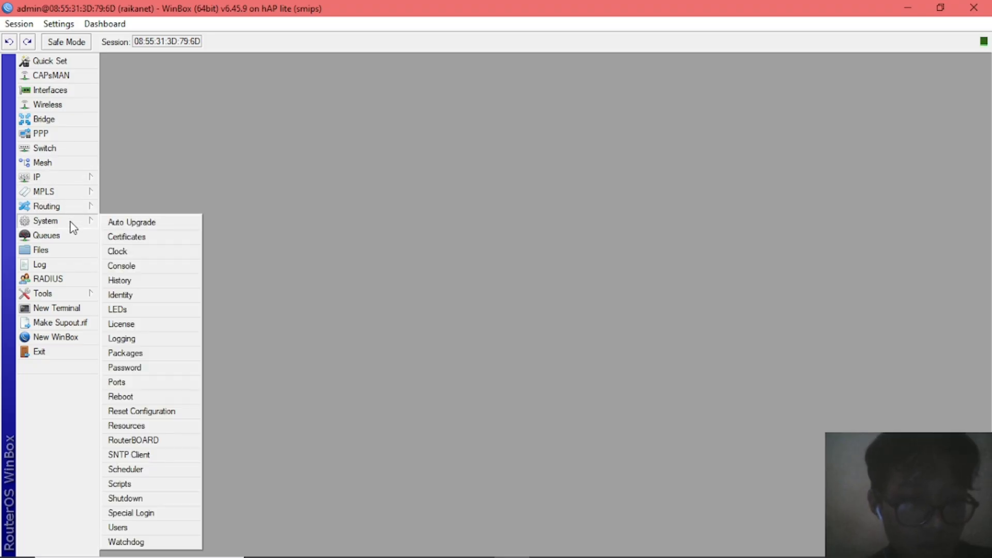
pyautogui.click(151, 458)
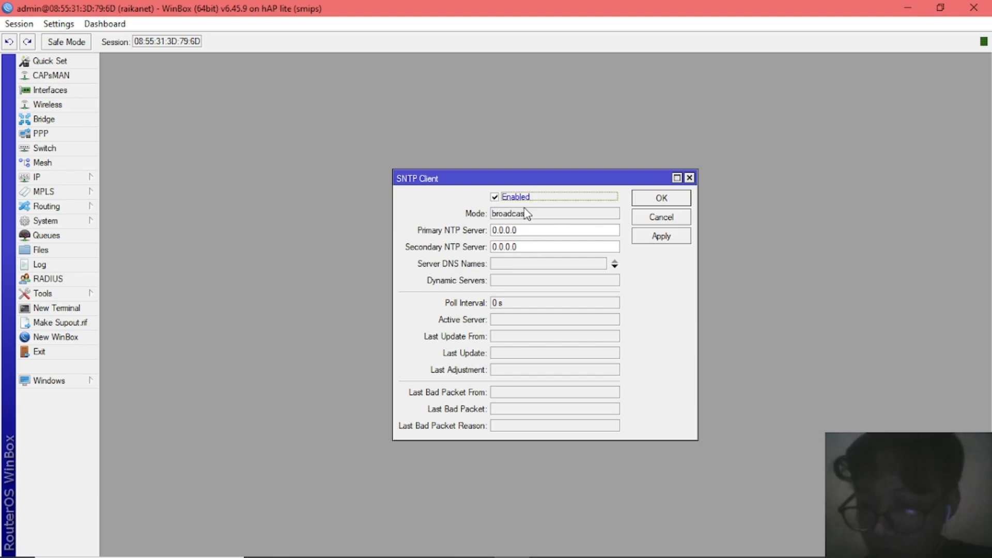
pyautogui.click(507, 264)
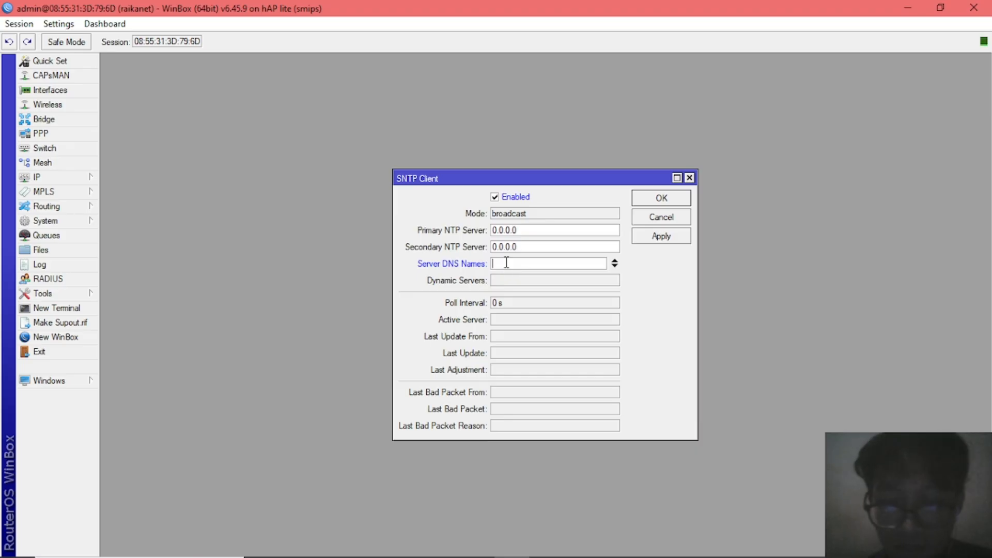
pyautogui.write('id.po')
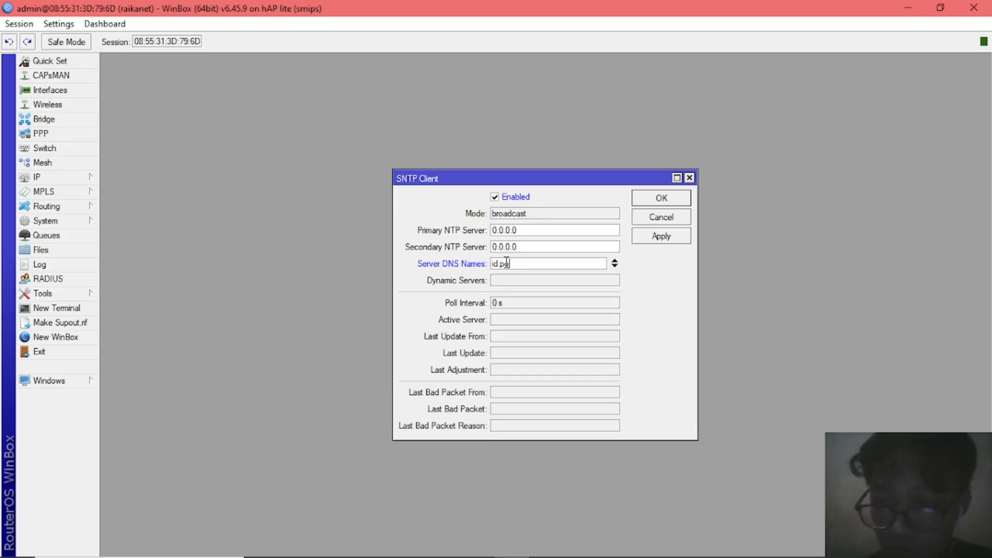
pyautogui.write('ol.ntp.')
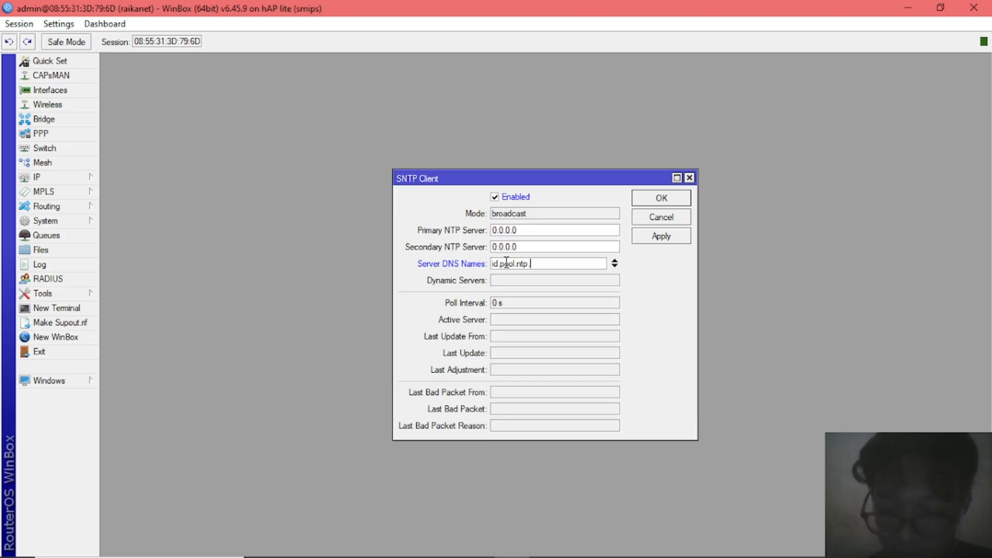
pyautogui.write('org')
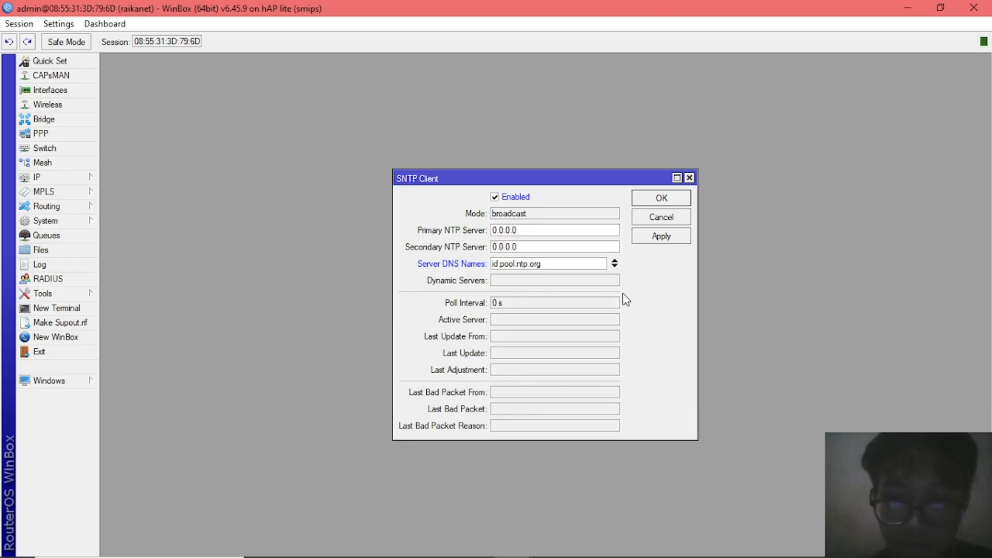
pyautogui.click(660, 237)
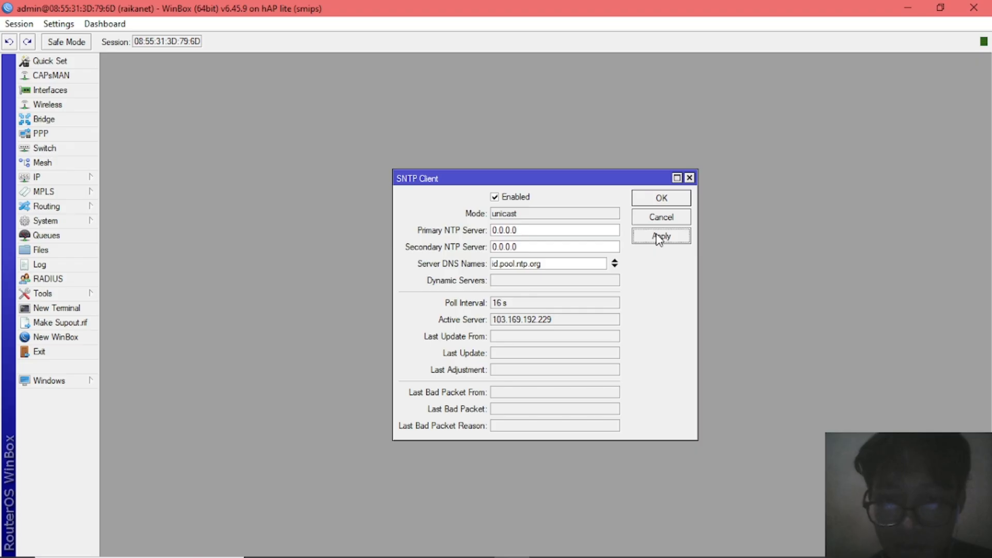
pyautogui.click(655, 200)
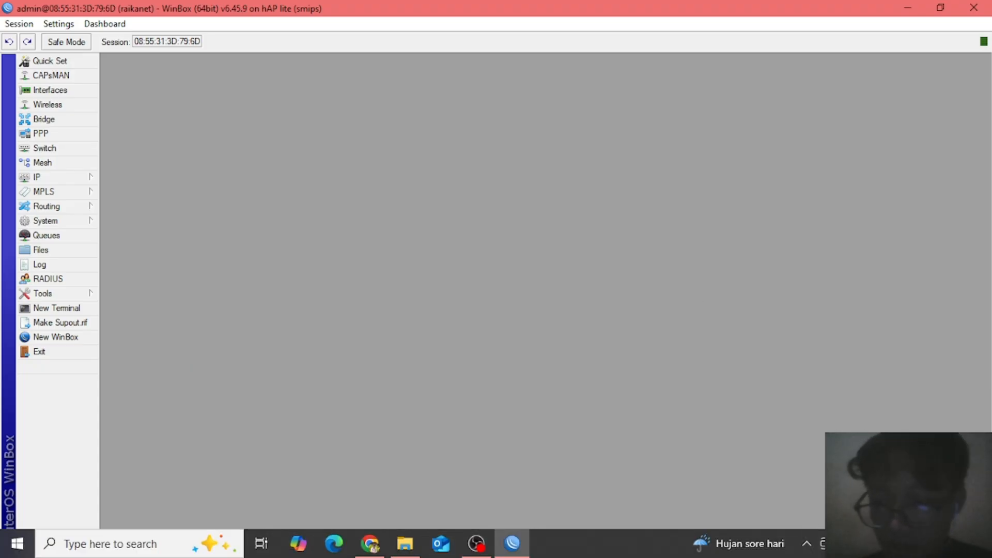
# - In Edge, search speedtest, open Speedtest by Ookla, start the test and dismiss the privacy notice
pyautogui.moveTo(914, 556)
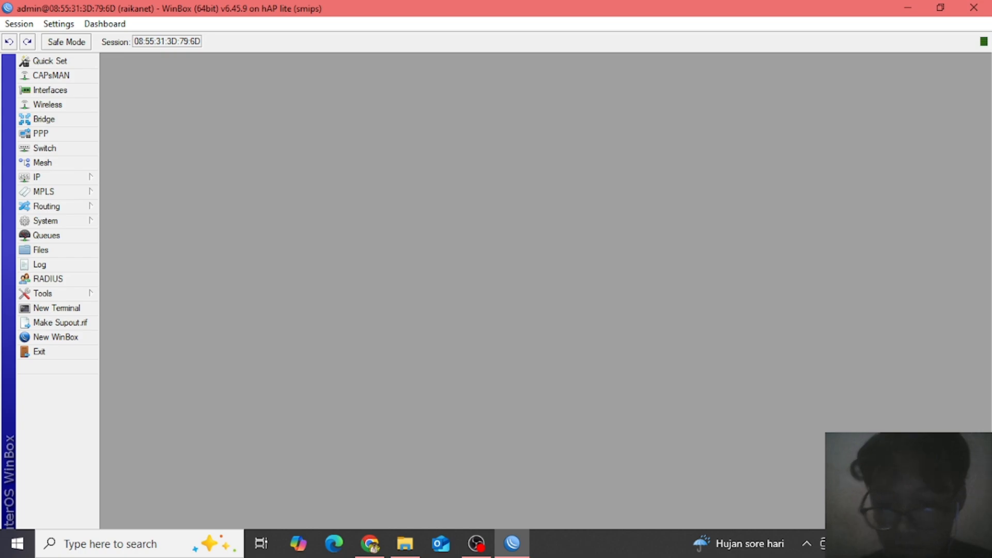
pyautogui.click(344, 550)
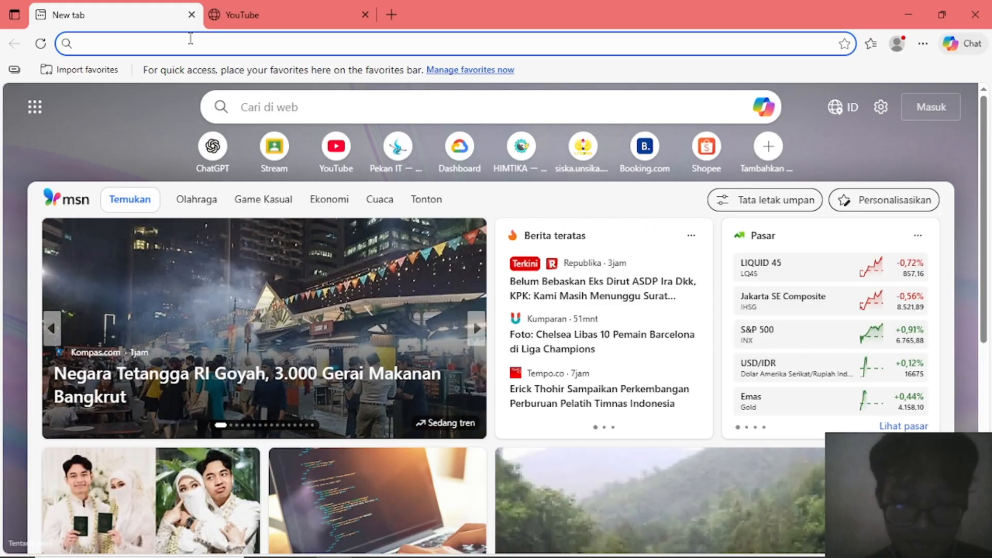
pyautogui.write('speed')
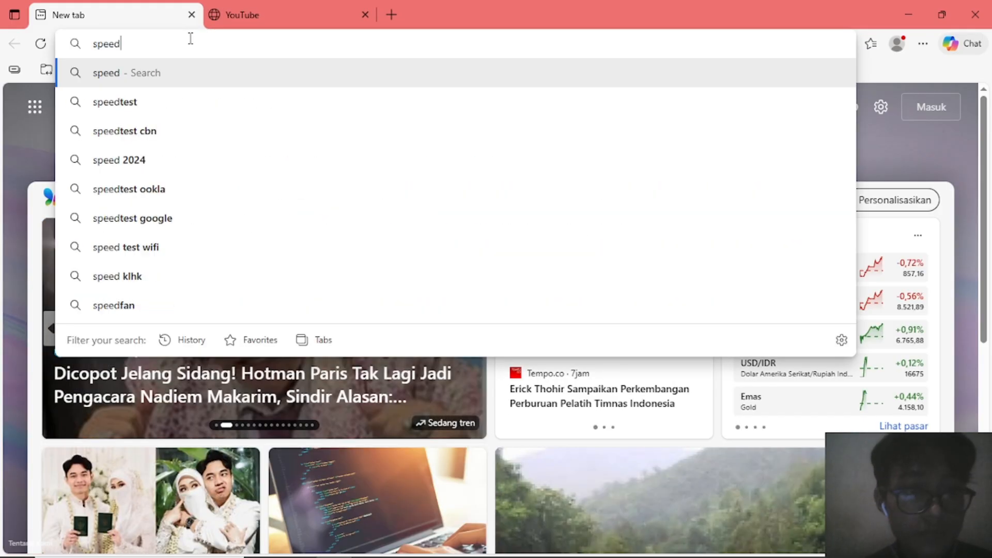
pyautogui.write('test')
pyautogui.press('Return')
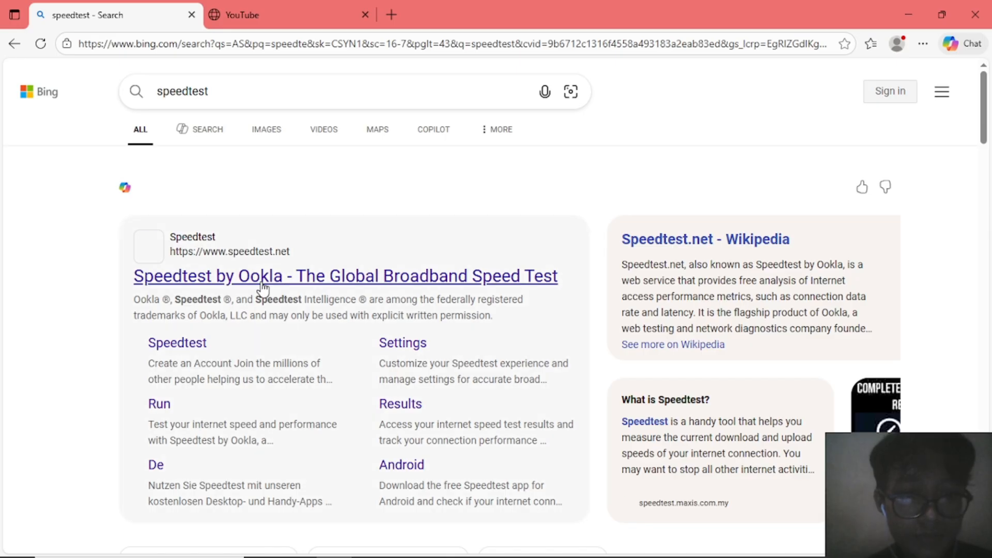
pyautogui.click(261, 282)
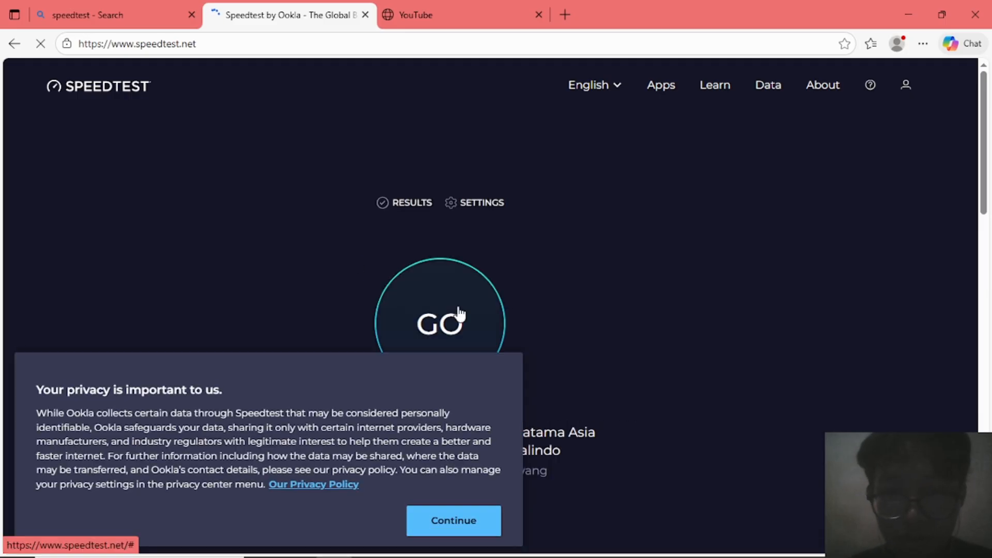
pyautogui.click(459, 313)
pyautogui.click(437, 522)
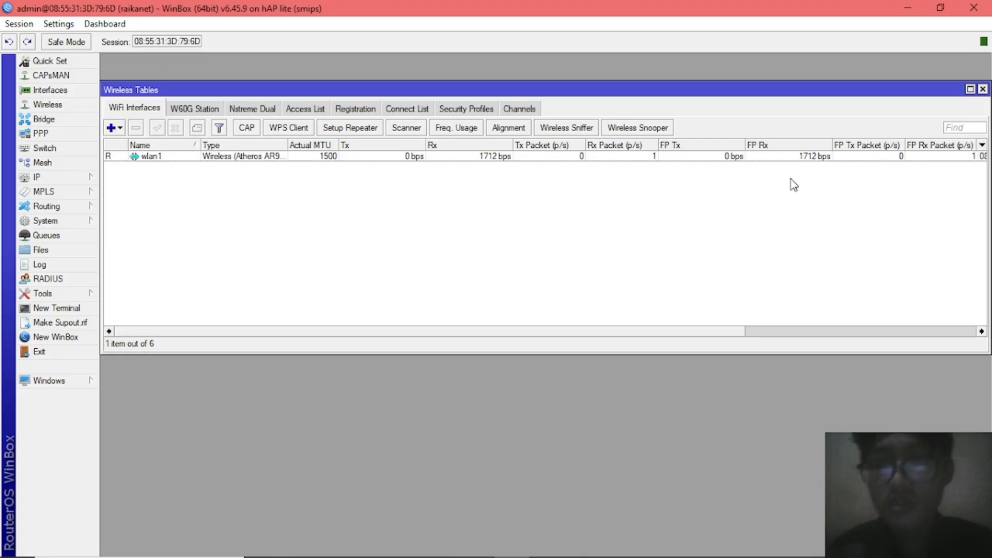
# - Inspect the Hotspot Setup interface choices, cancel the wizard, and bring up Interfaces and Wireless tables
pyautogui.click(89, 182)
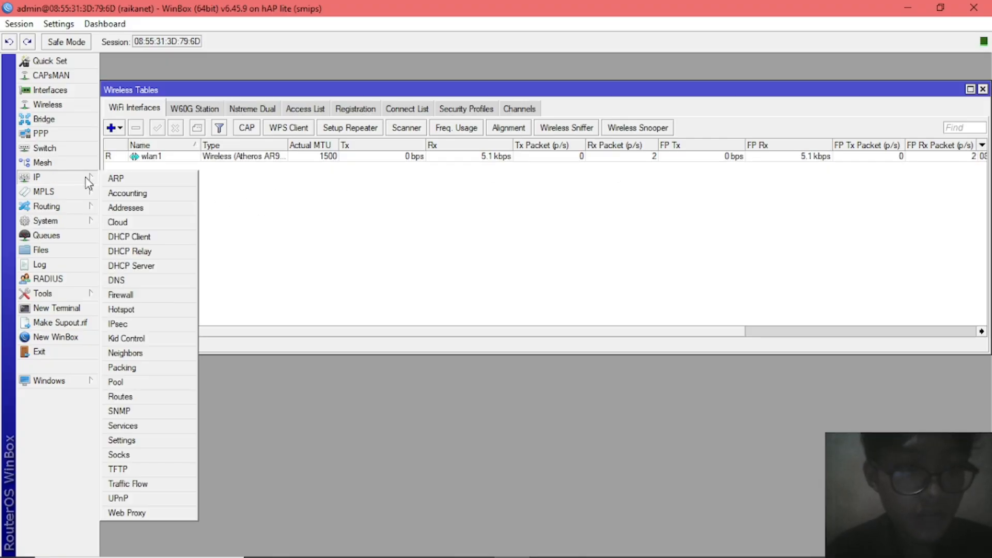
pyautogui.click(137, 311)
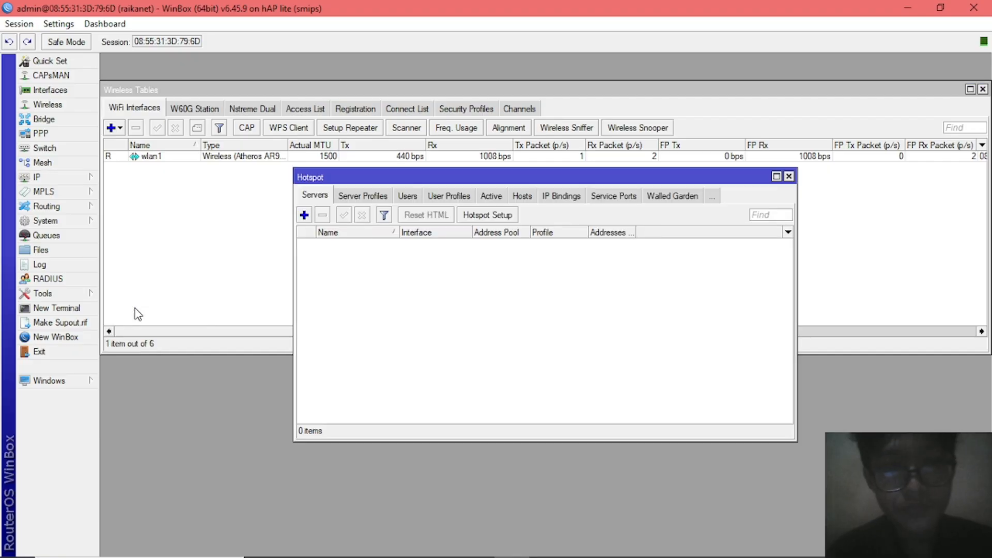
pyautogui.click(508, 216)
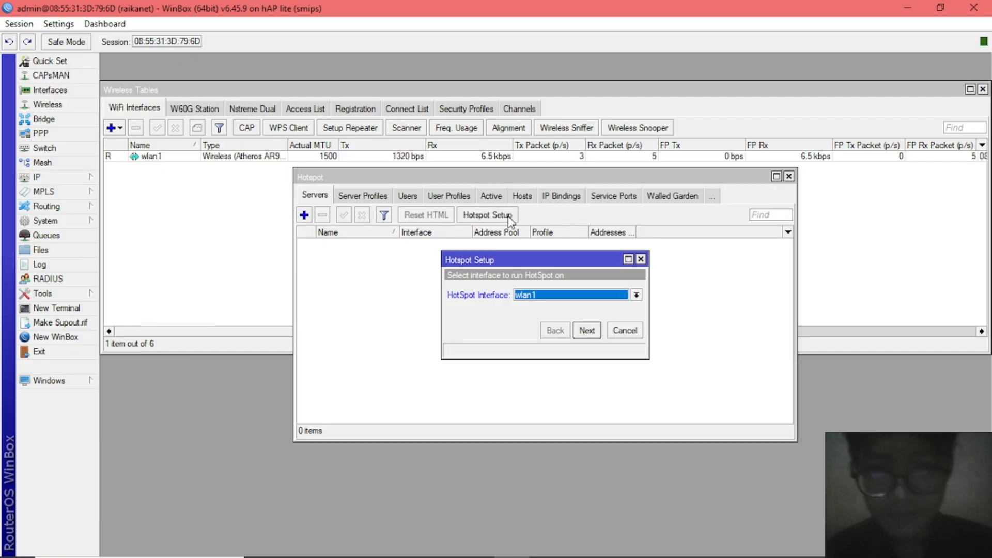
pyautogui.click(556, 295)
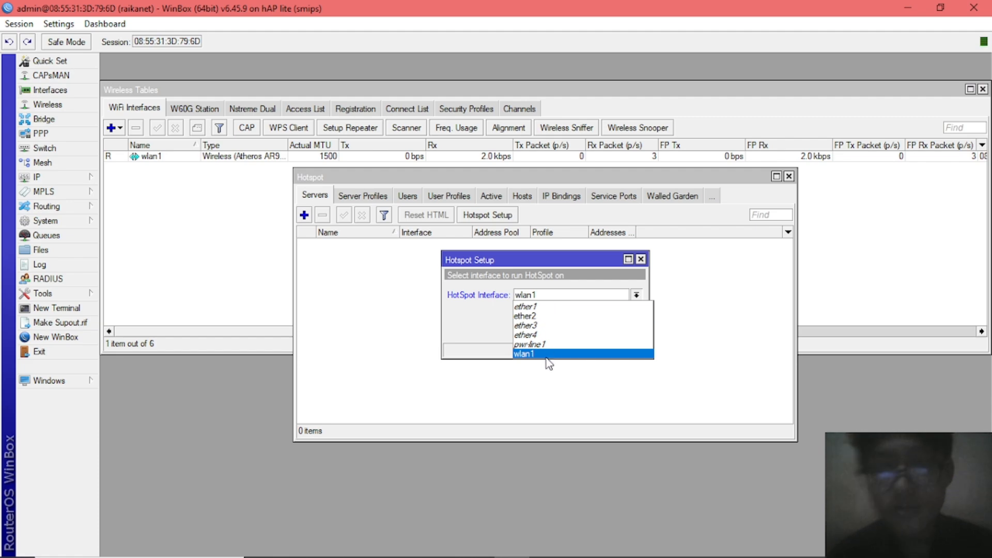
pyautogui.click(383, 318)
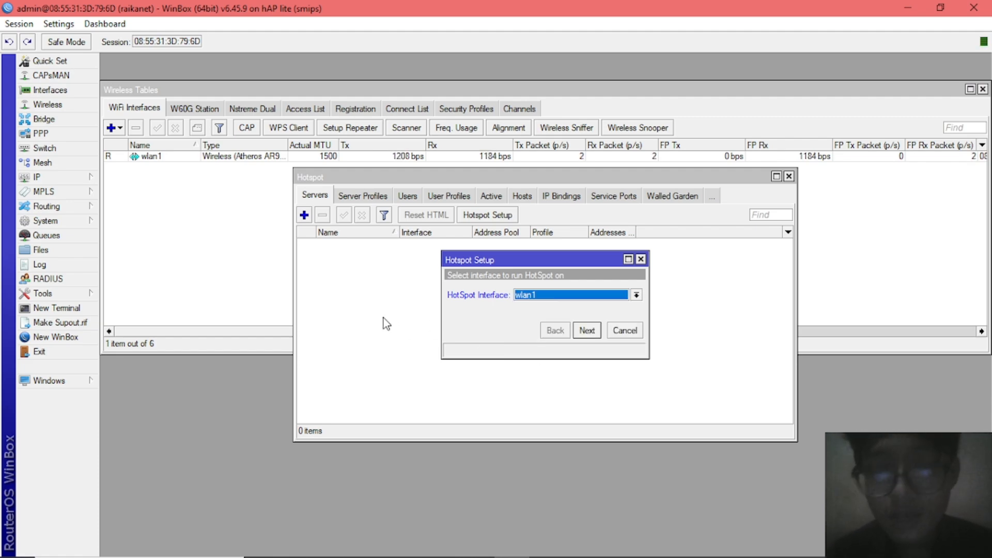
pyautogui.click(641, 259)
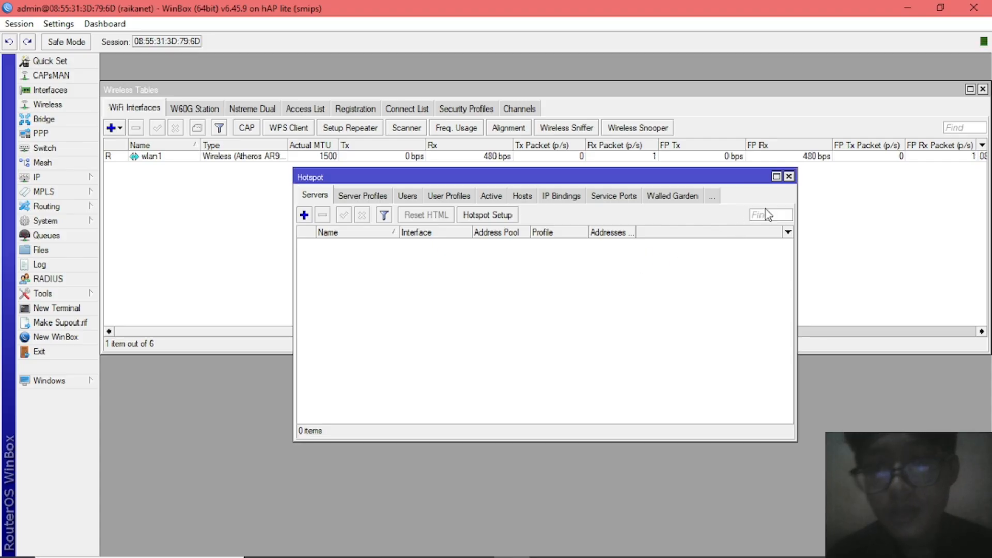
pyautogui.click(788, 177)
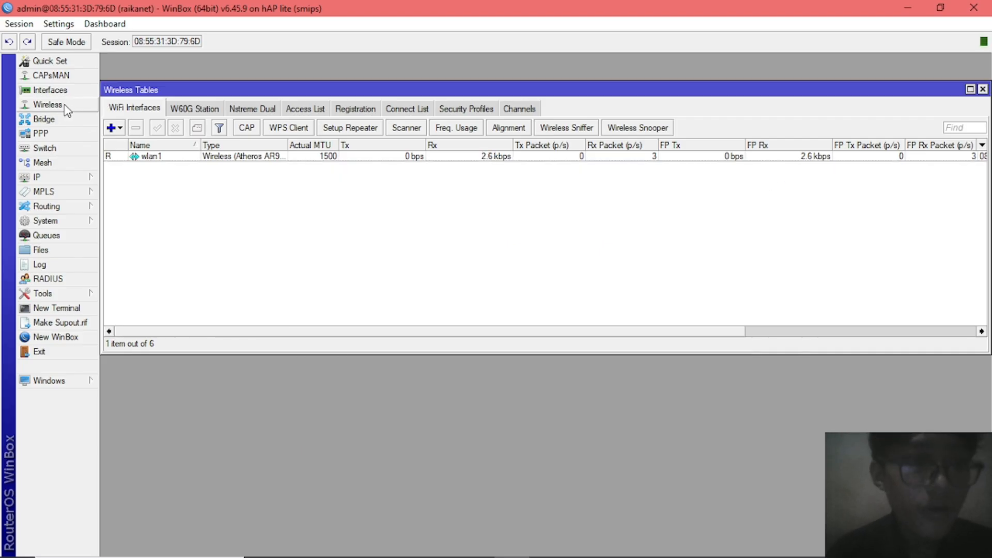
pyautogui.click(57, 90)
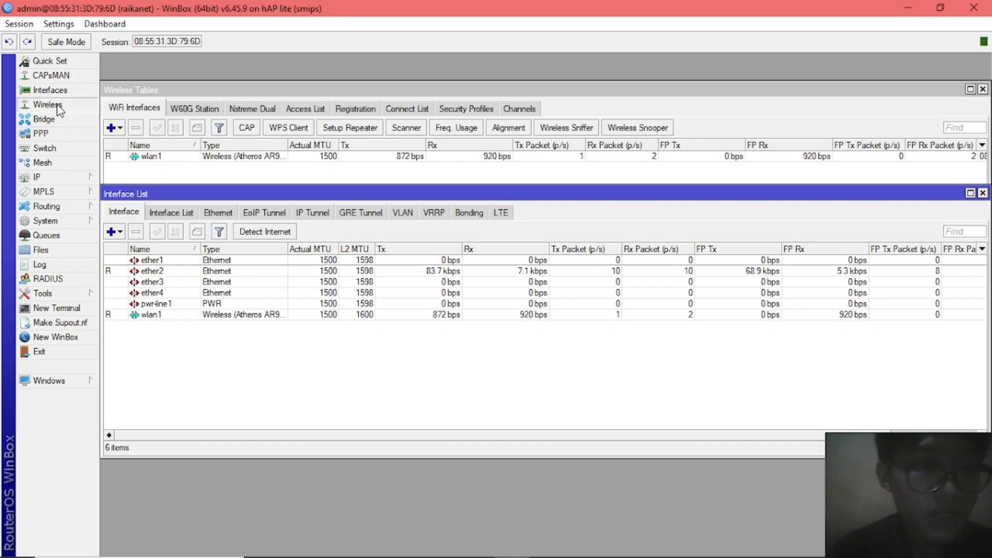
pyautogui.click(57, 105)
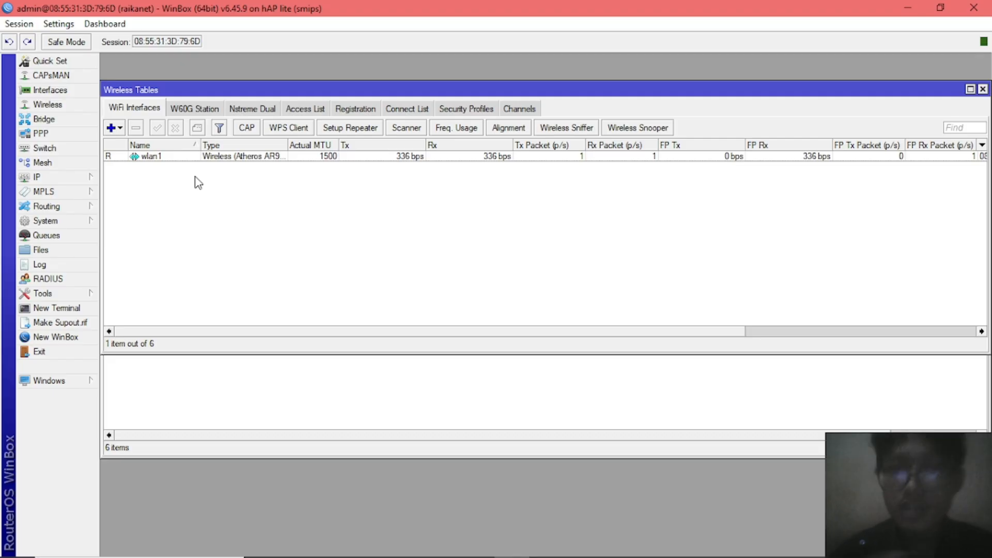
# - Add a new virtual wireless interface named wlan2
pyautogui.click(114, 129)
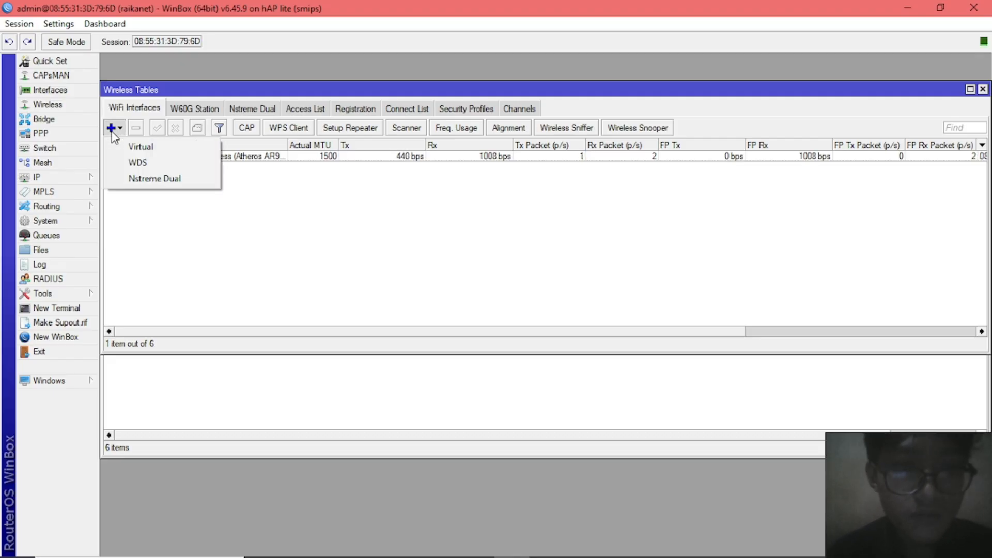
pyautogui.click(146, 147)
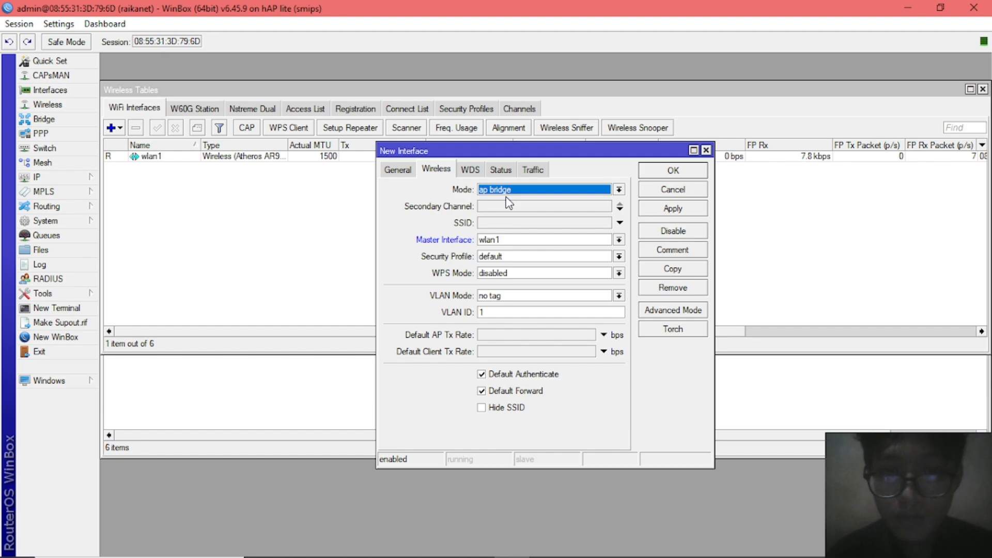
pyautogui.click(399, 170)
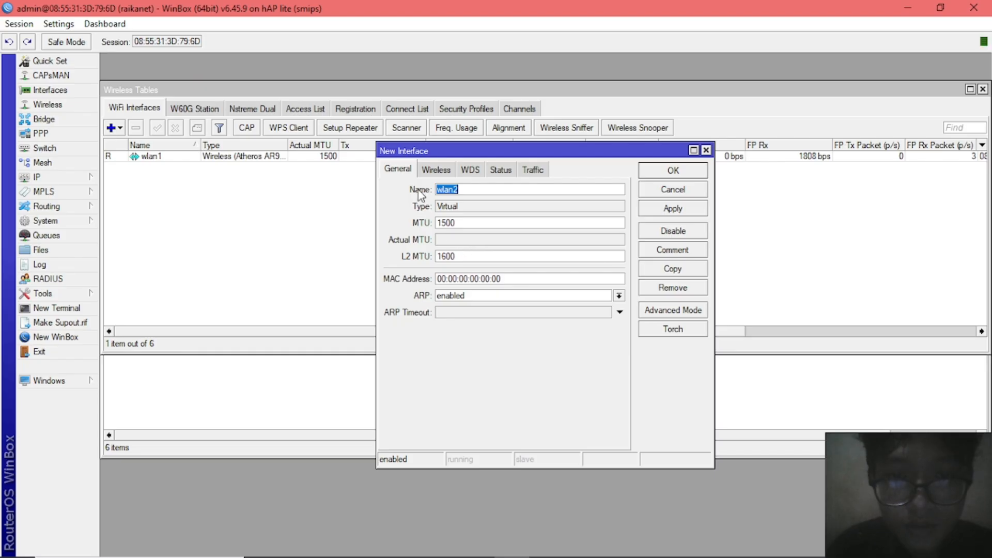
pyautogui.click(439, 171)
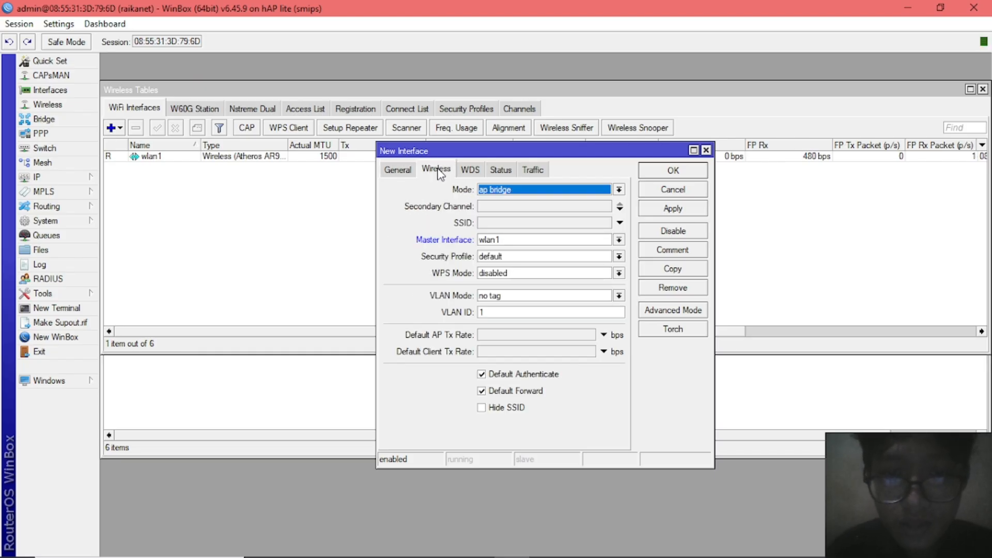
# - Set wlan2's SSID to RaikaNET with the default security profile and apply
pyautogui.click(494, 222)
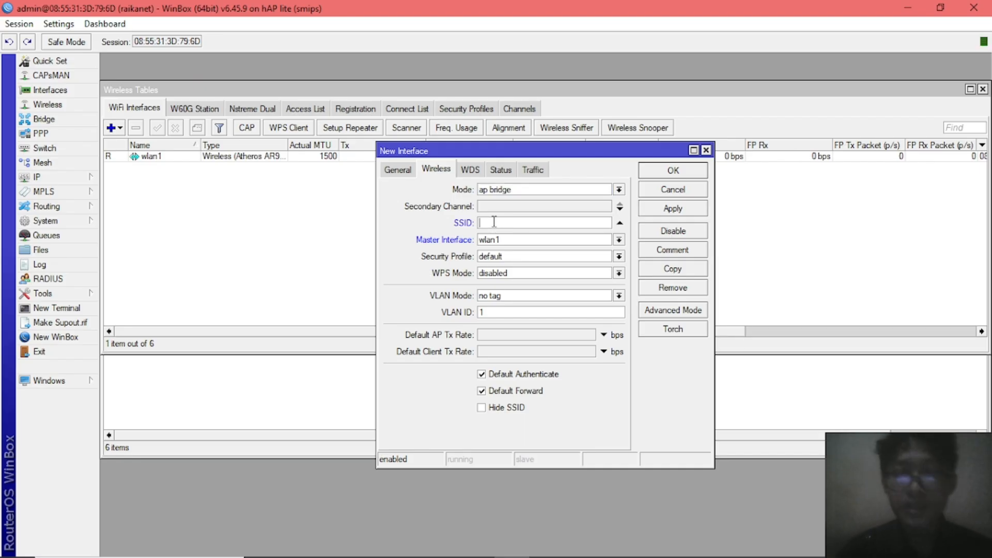
pyautogui.write('RaikaNET')
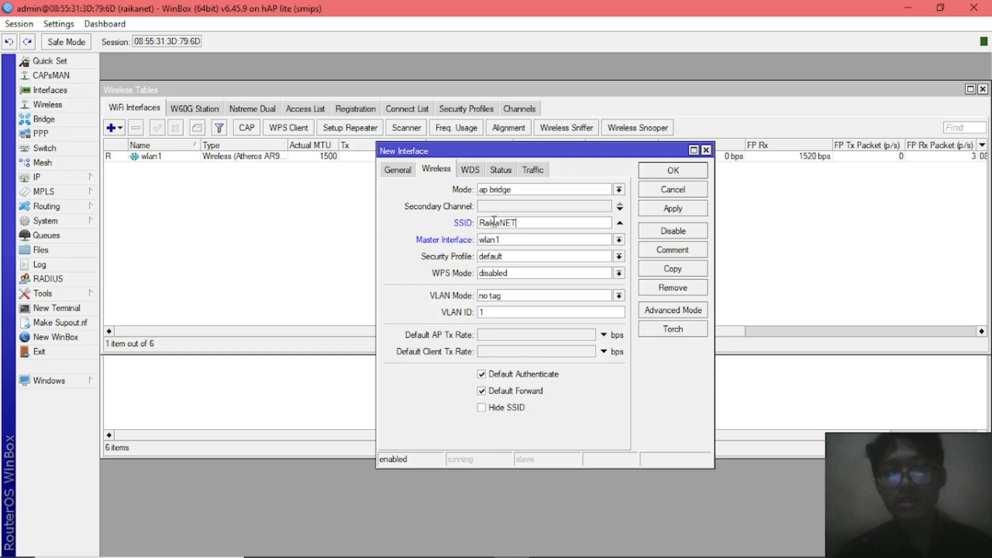
pyautogui.click(517, 256)
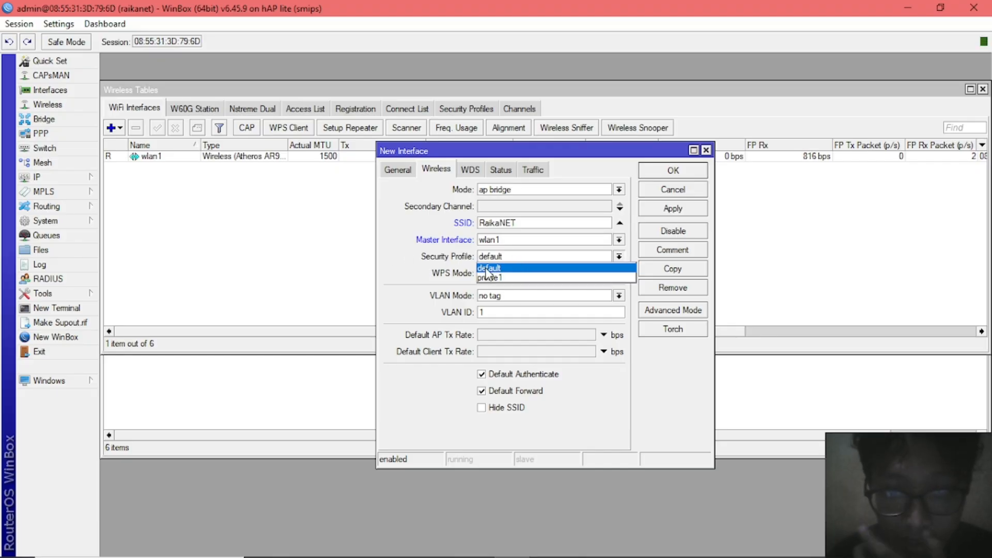
pyautogui.click(397, 254)
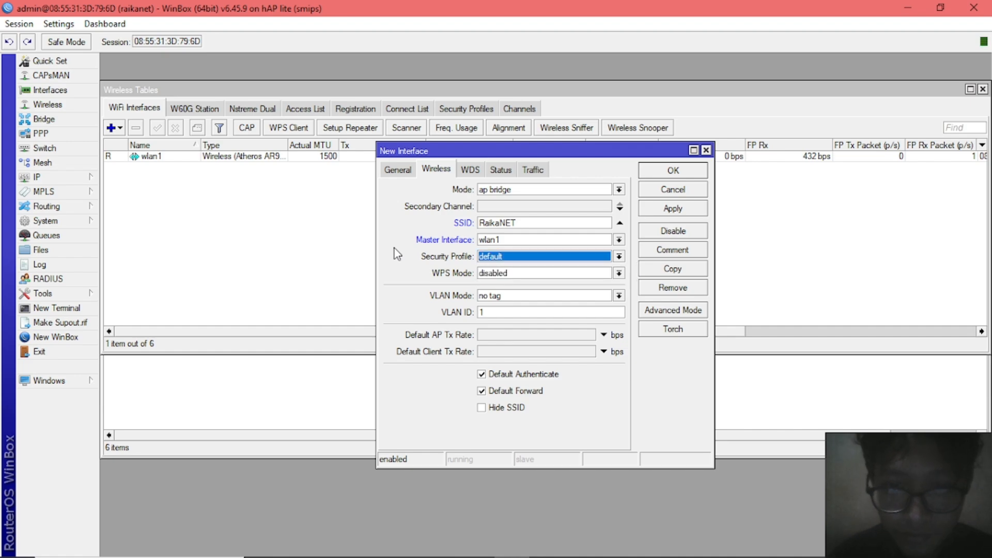
pyautogui.click(663, 209)
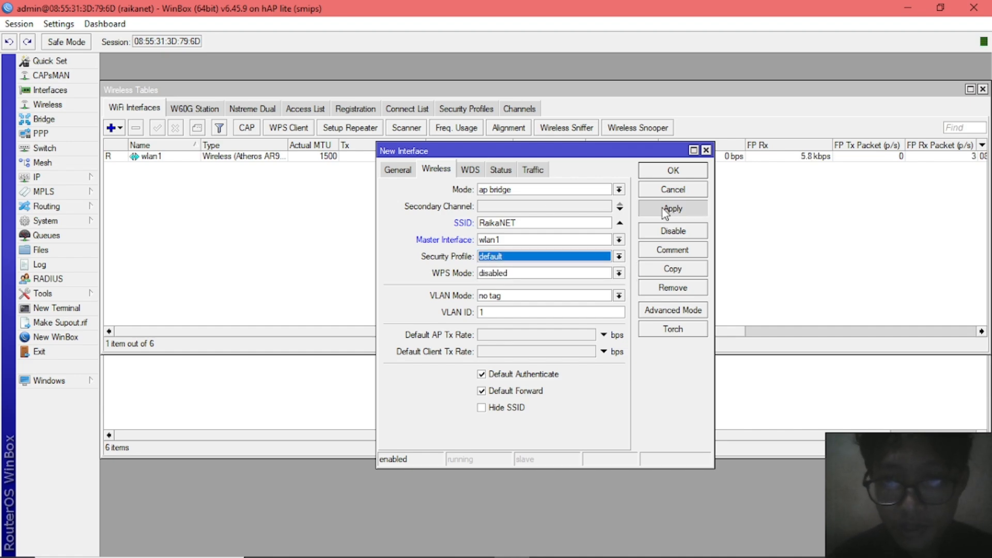
pyautogui.click(671, 171)
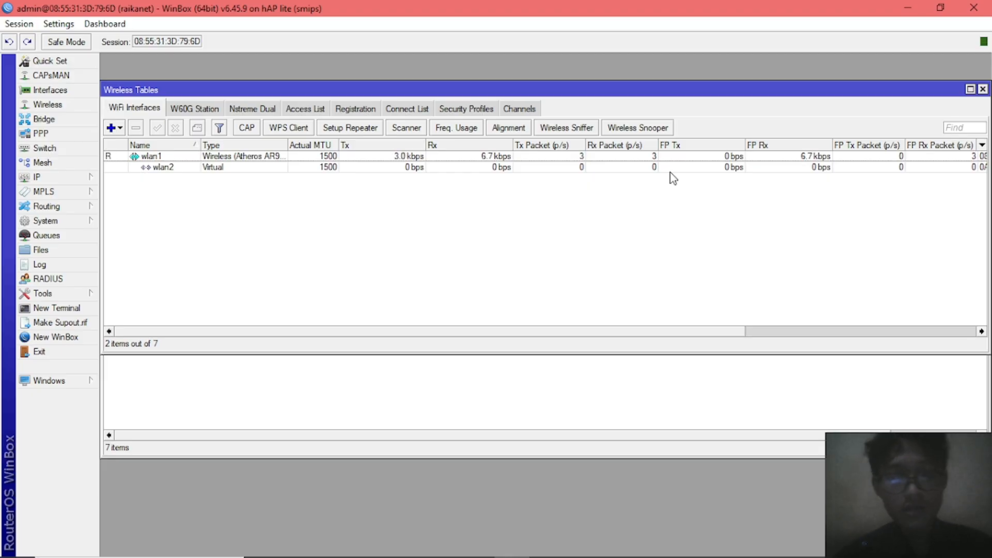
# - Open the IP address list and remove the existing 192.168.100.1/24 entry
pyautogui.click(67, 178)
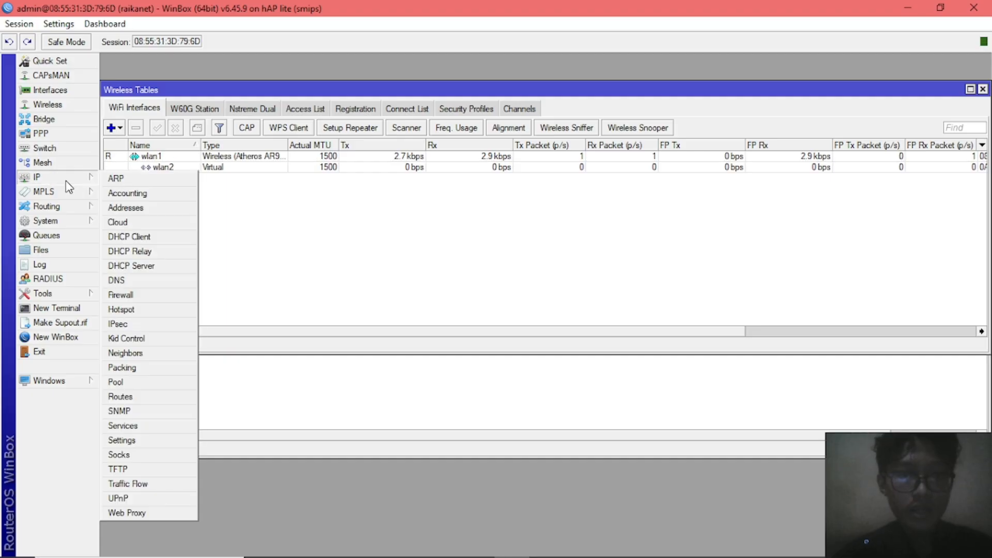
pyautogui.click(125, 208)
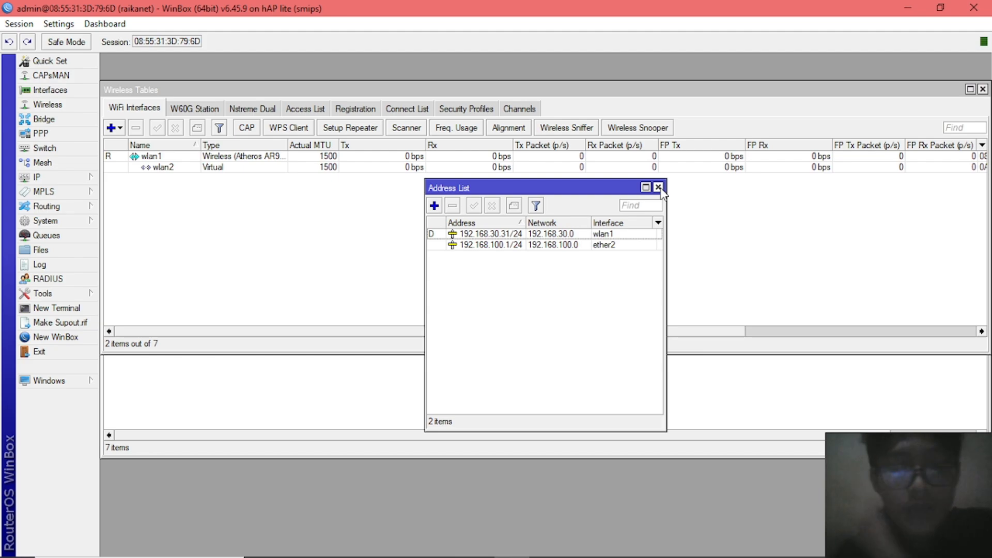
pyautogui.click(658, 187)
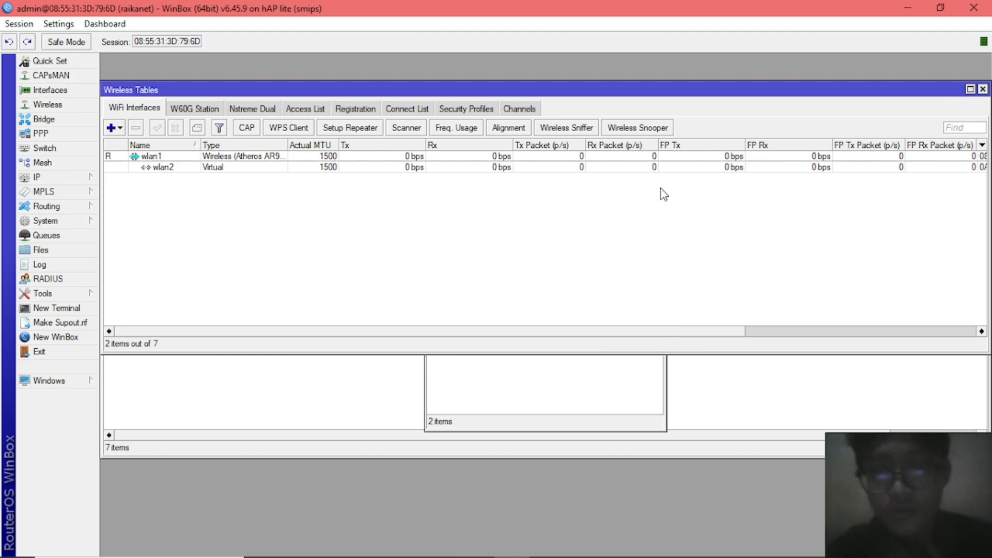
pyautogui.click(57, 180)
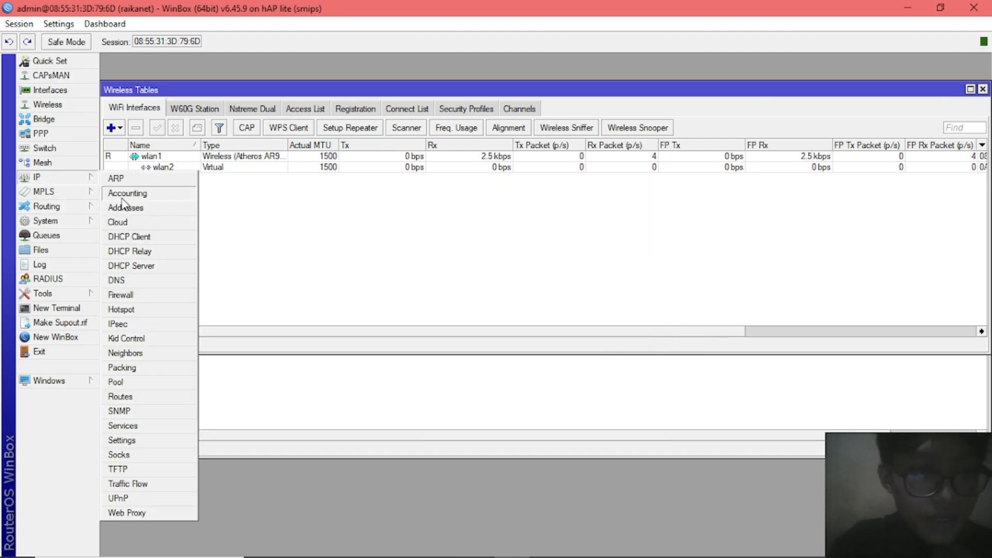
pyautogui.click(192, 208)
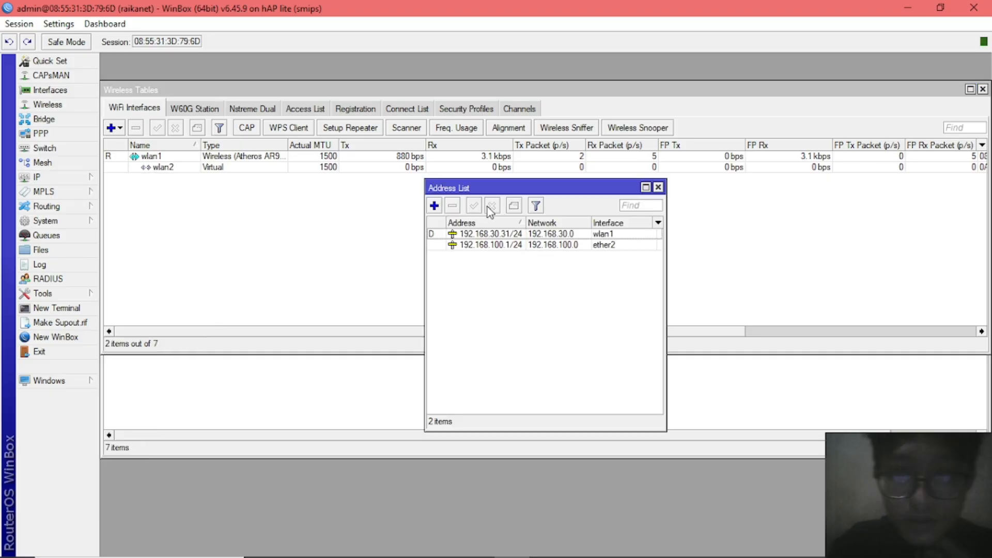
pyautogui.doubleClick(495, 251)
pyautogui.hotkey('ctrl', 'c')
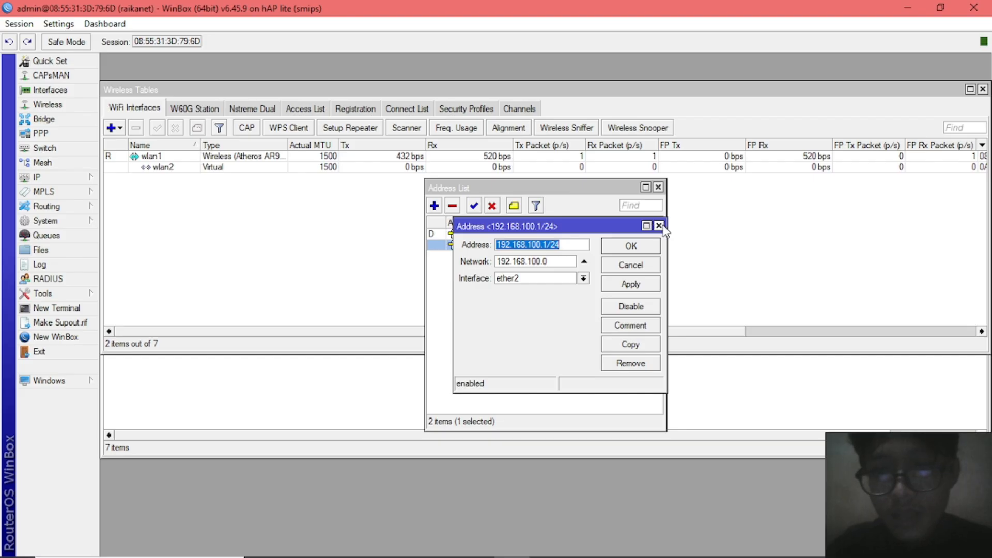
pyautogui.click(658, 226)
pyautogui.click(485, 245)
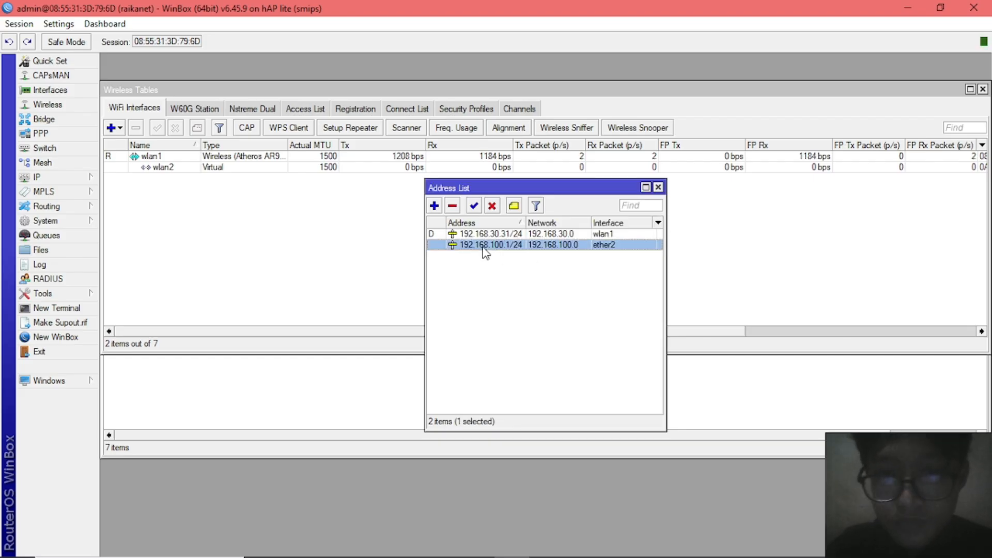
pyautogui.click(453, 206)
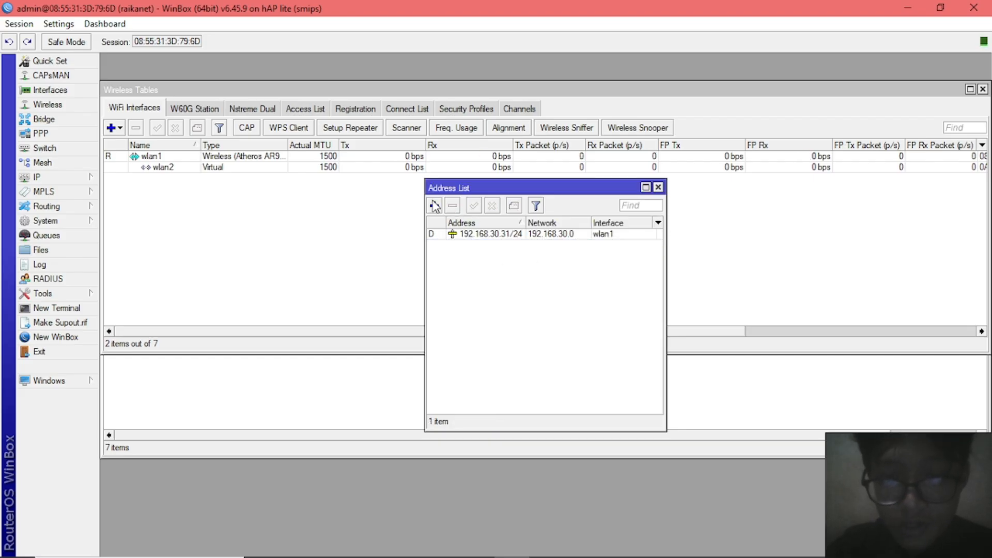
# - Add 192.168.100.1/24 on interface wlan2, apply it, and close the Address List
pyautogui.click(435, 205)
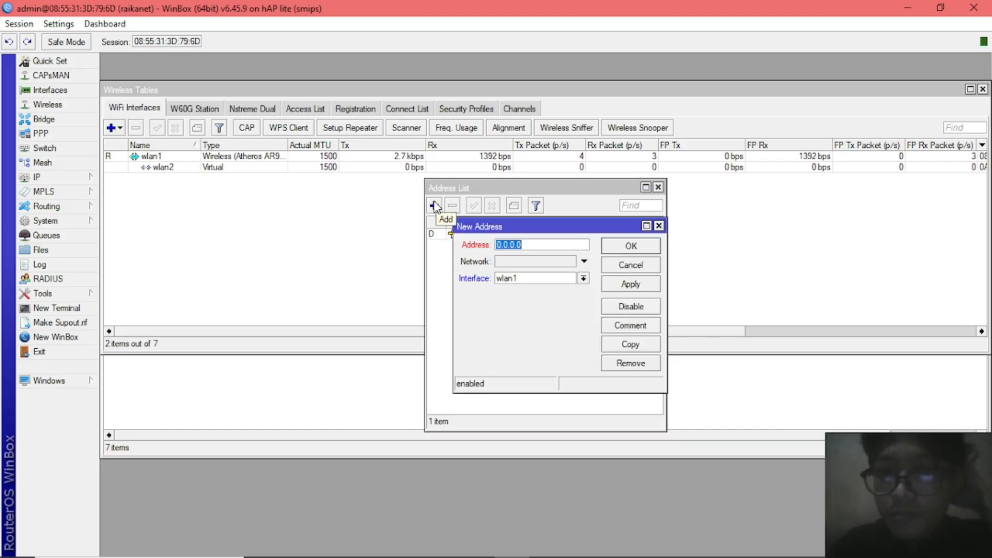
pyautogui.click(534, 282)
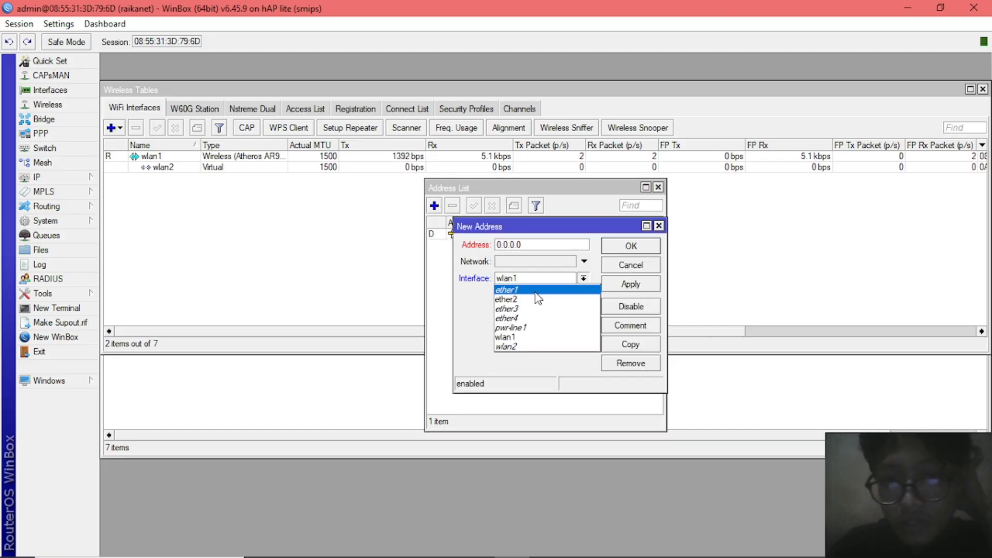
pyautogui.click(523, 348)
pyautogui.click(510, 247)
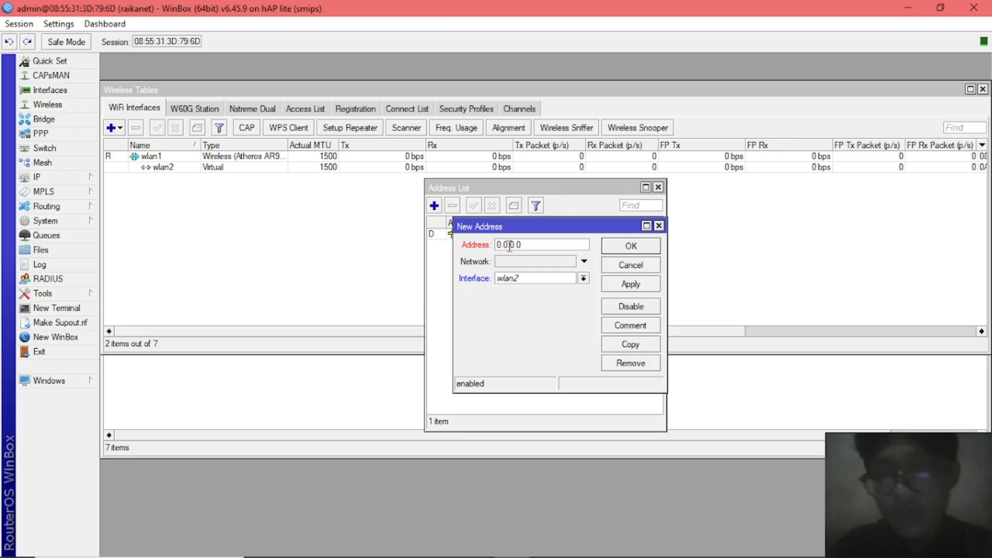
pyautogui.hotkey('ctrl', 'a')
pyautogui.hotkey('ctrl', 'v')
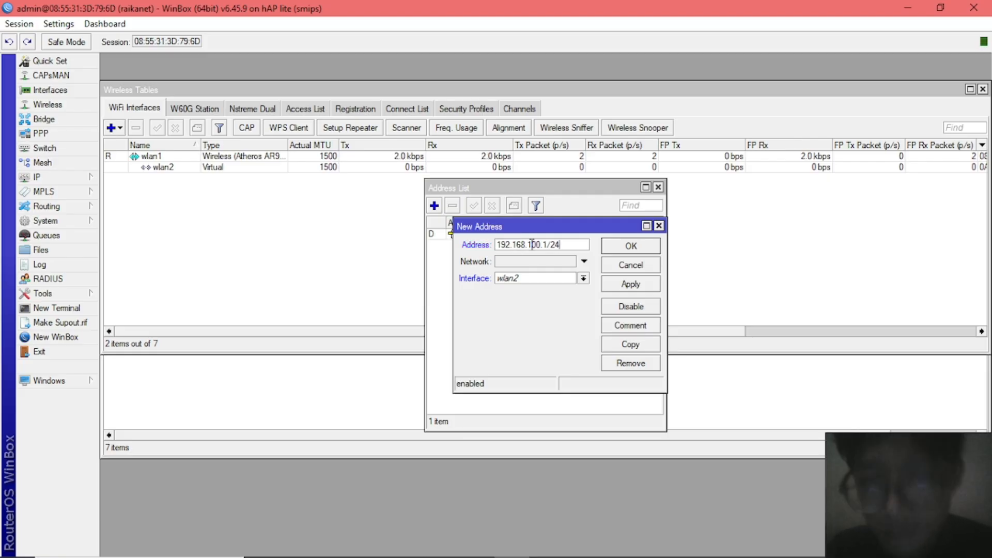
pyautogui.click(623, 285)
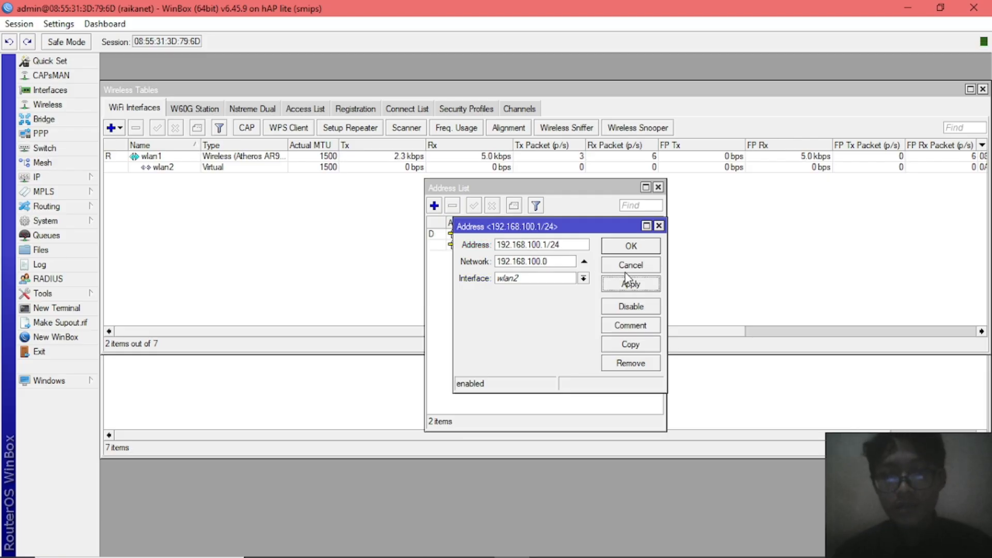
pyautogui.click(621, 247)
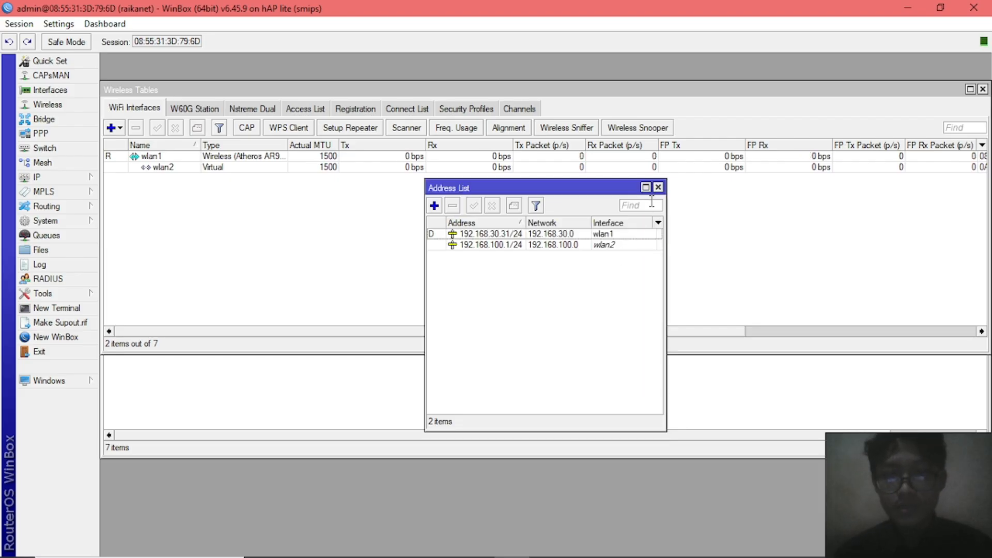
pyautogui.click(658, 187)
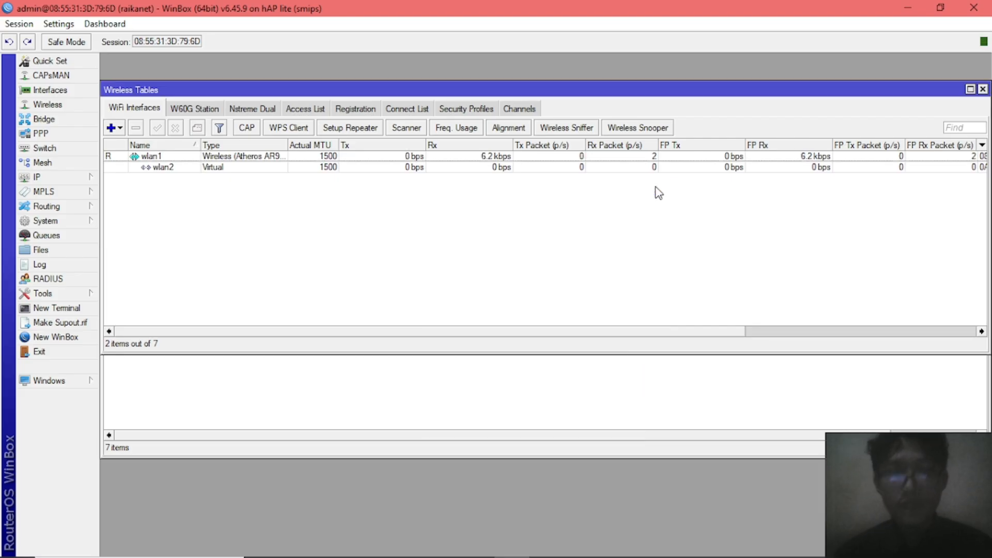
# - Start Hotspot Setup on wlan2 with hotspot address 192.168.100.1/24
pyautogui.click(59, 179)
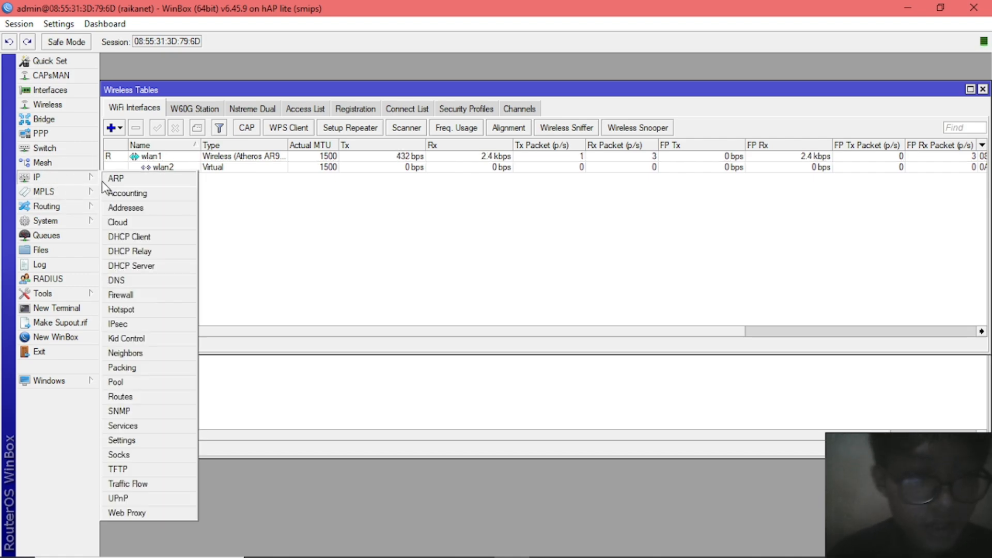
pyautogui.click(124, 309)
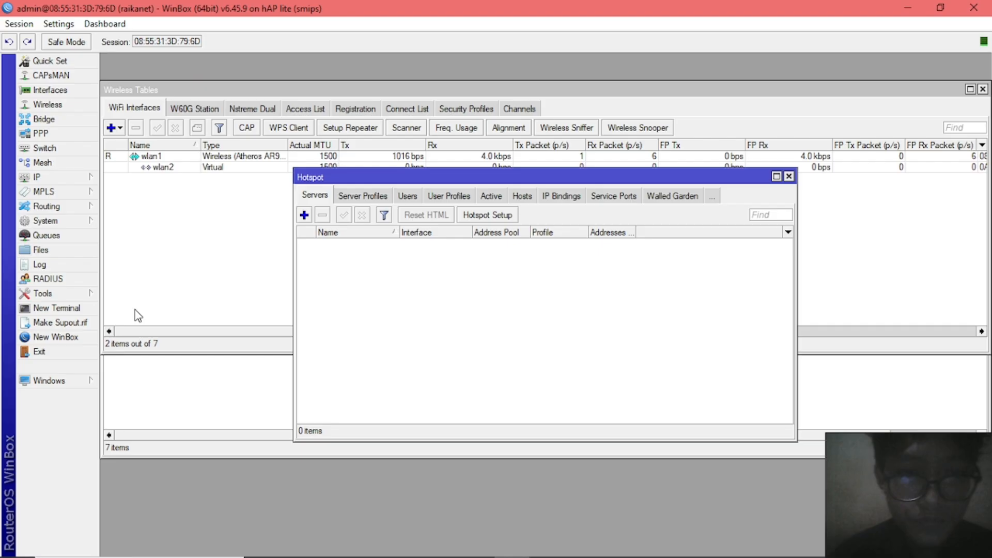
pyautogui.click(499, 216)
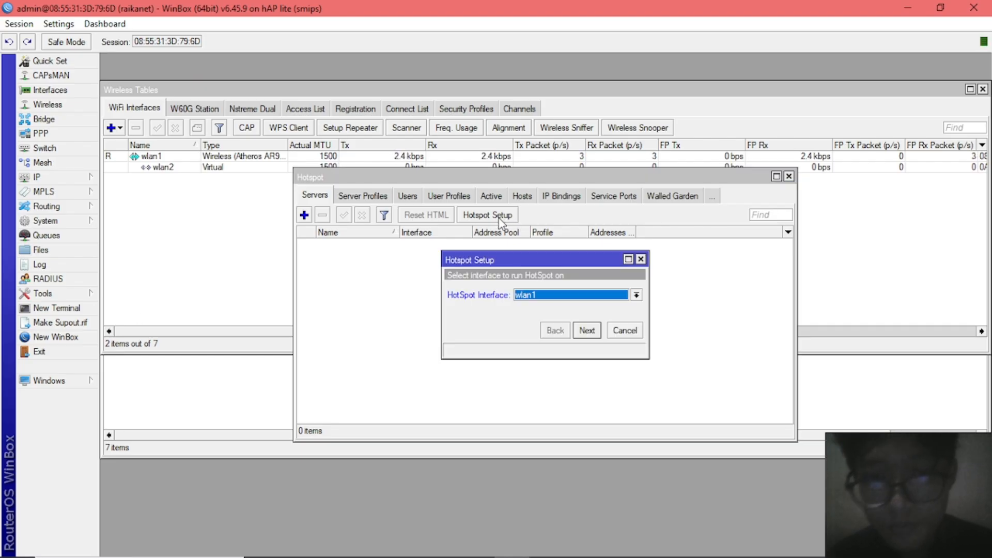
pyautogui.click(550, 299)
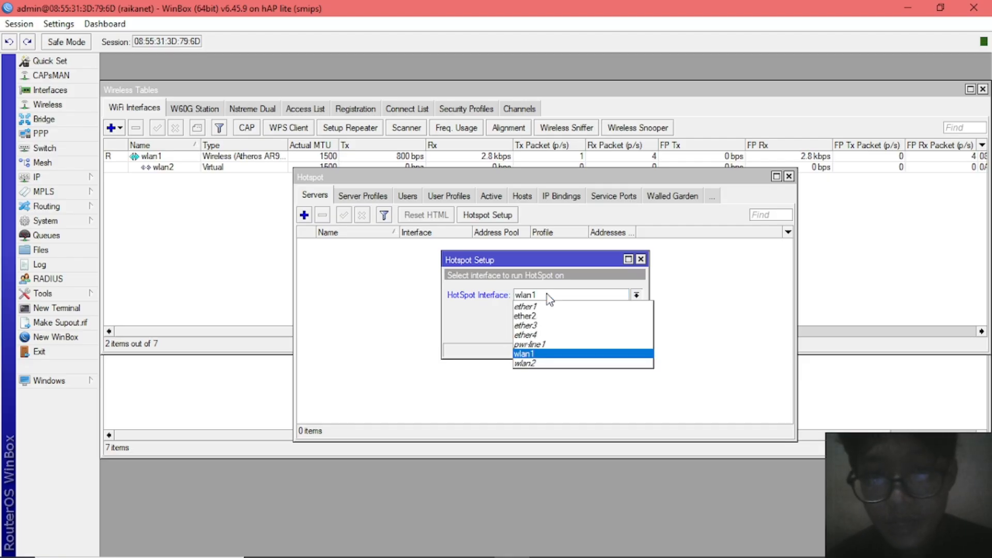
pyautogui.click(538, 365)
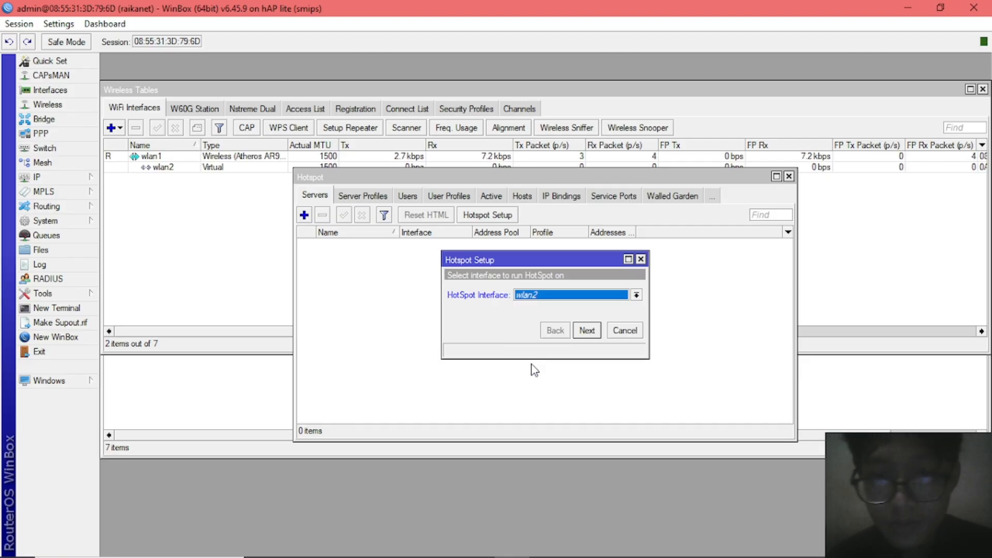
pyautogui.click(586, 331)
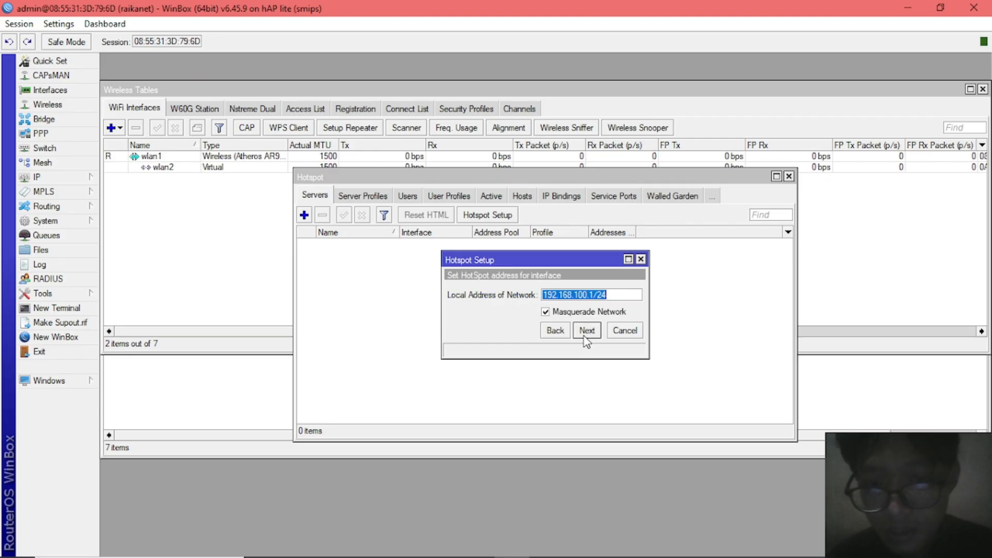
pyautogui.click(586, 331)
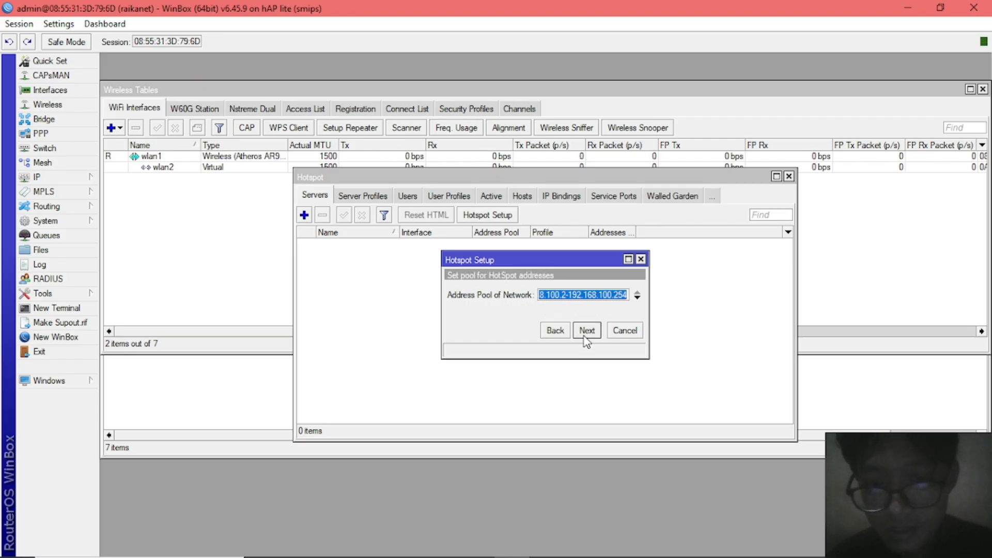
# - Set the hotspot address pool to 192.168.100.10–192.168.100.253
pyautogui.click(570, 295)
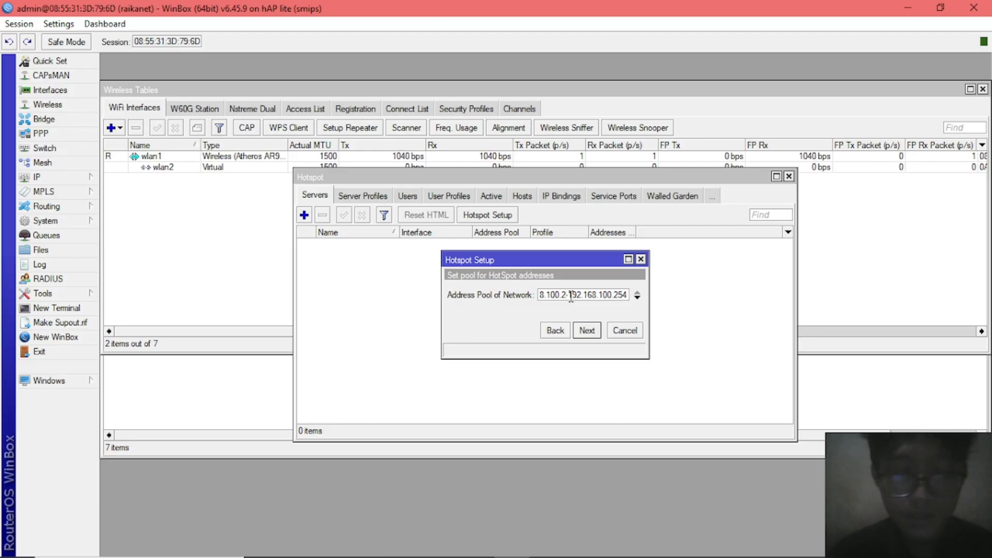
pyautogui.press('BackSpace')
pyautogui.write('10')
pyautogui.click(626, 295)
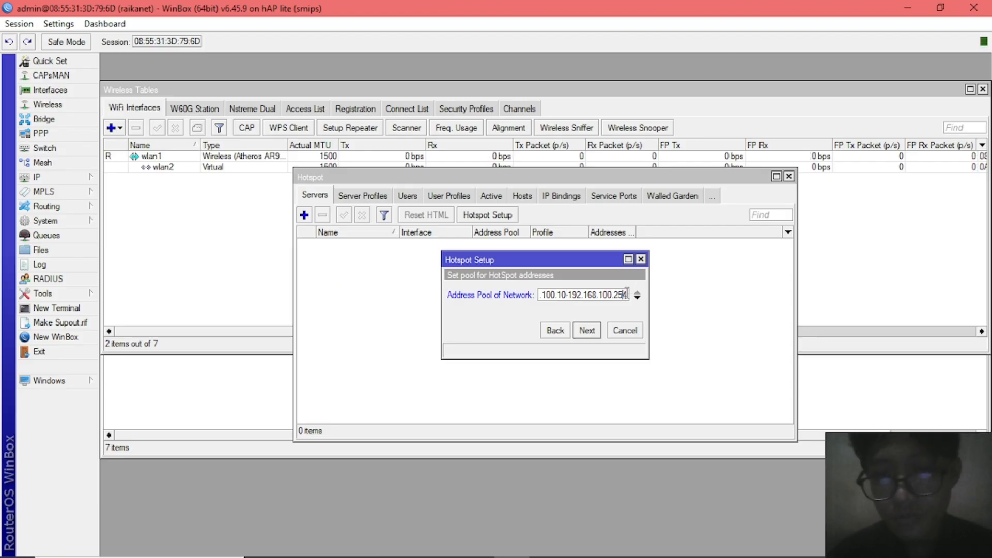
pyautogui.press('BackSpace')
pyautogui.write('3')
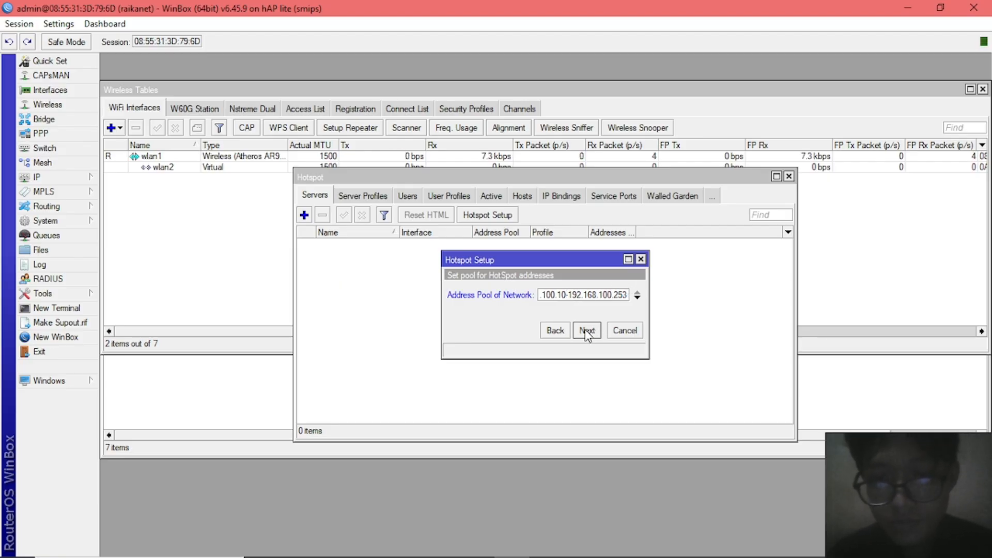
pyautogui.click(587, 330)
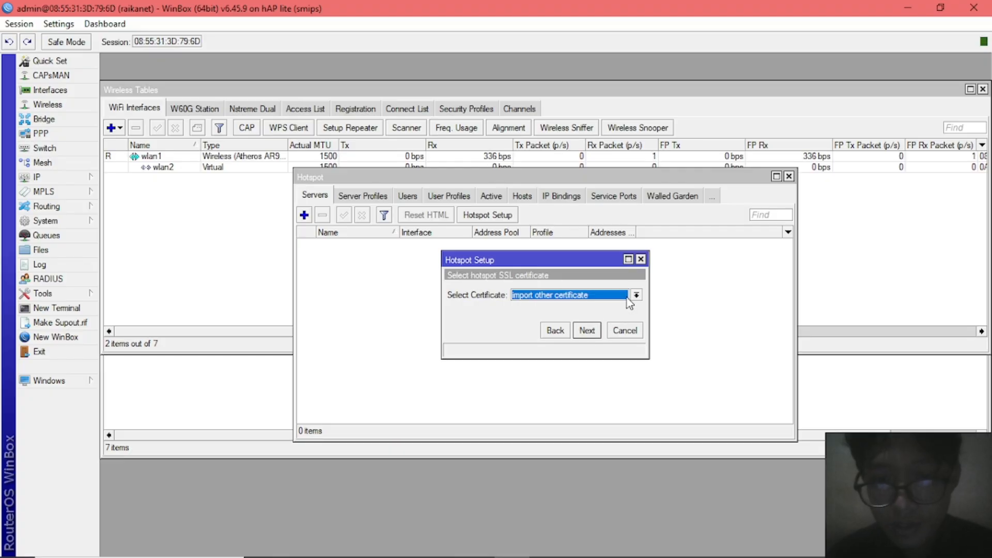
# - Choose no SSL certificate, keep DNS 8.8.8.8/8.8.4.4 and the local user, and finish setup
pyautogui.click(636, 295)
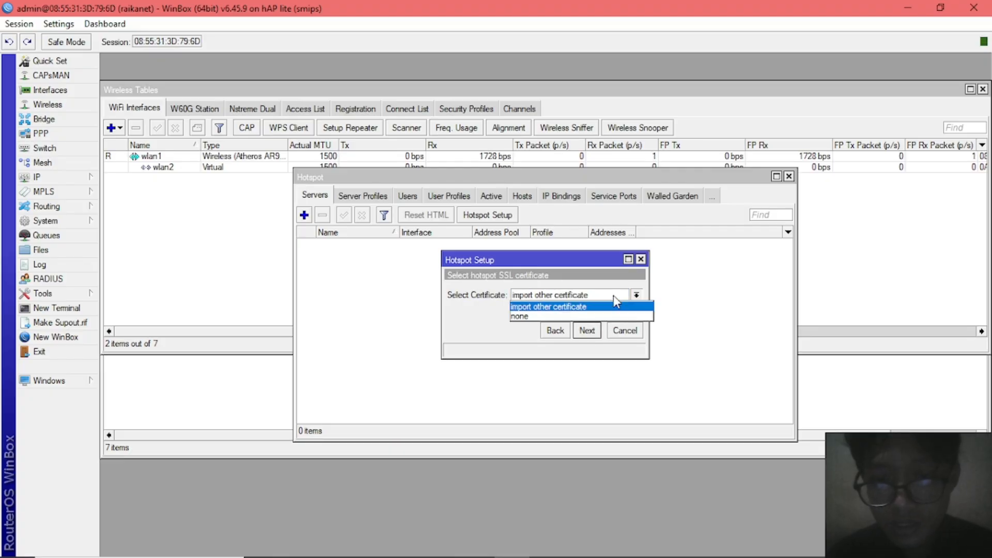
pyautogui.click(541, 318)
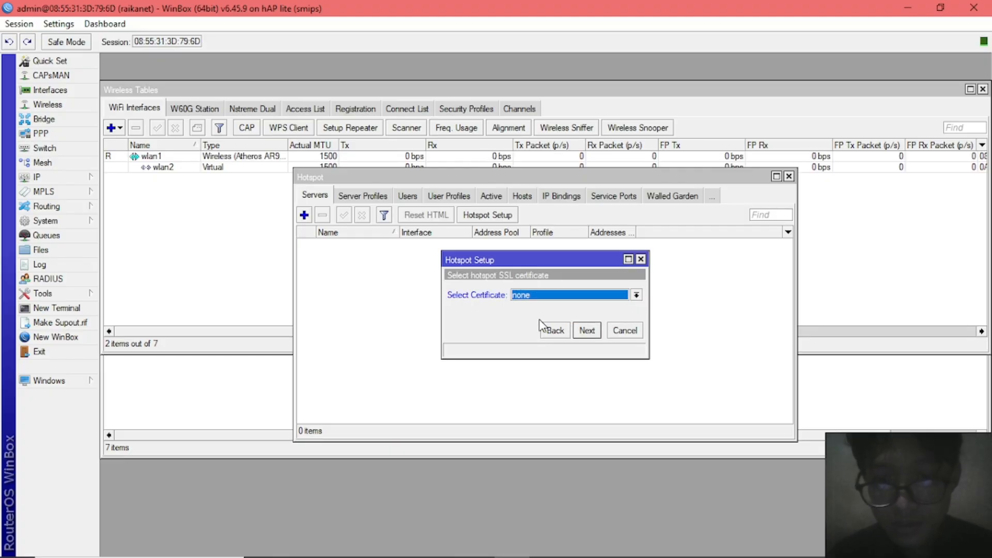
pyautogui.click(587, 330)
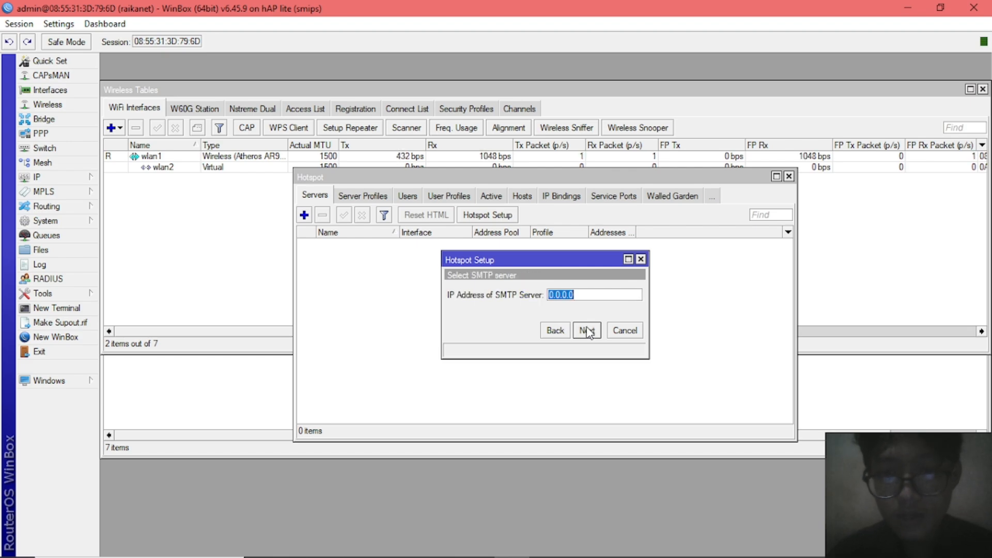
pyautogui.click(587, 330)
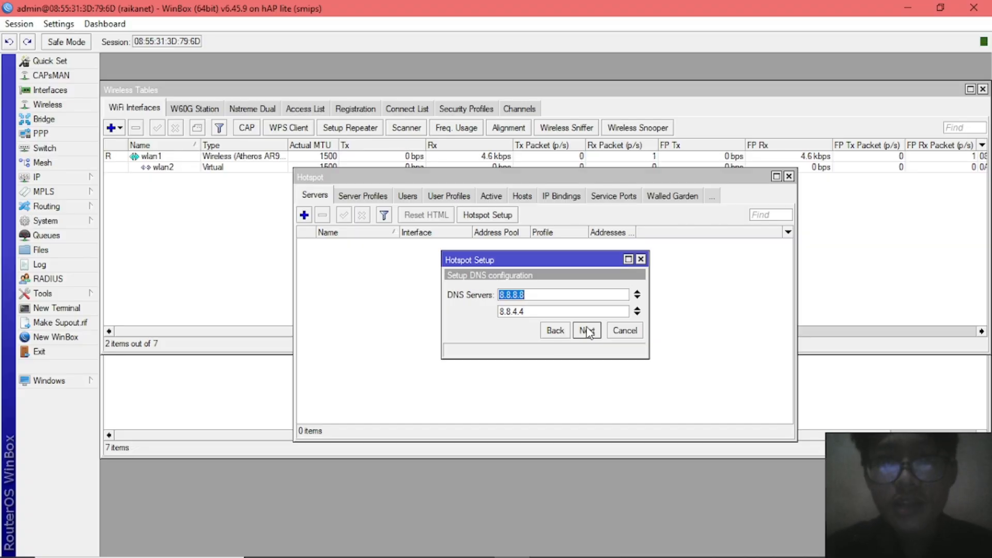
pyautogui.click(587, 331)
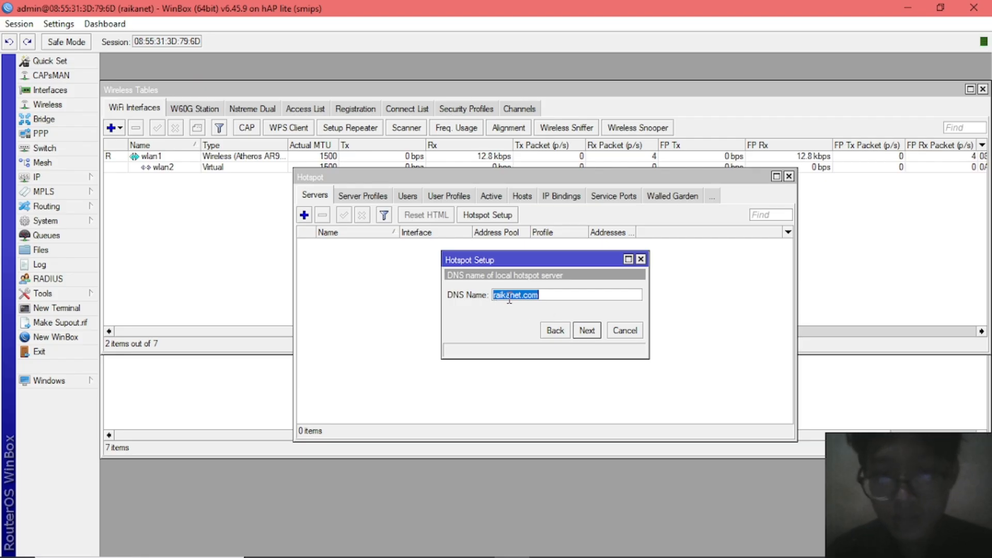
pyautogui.click(586, 331)
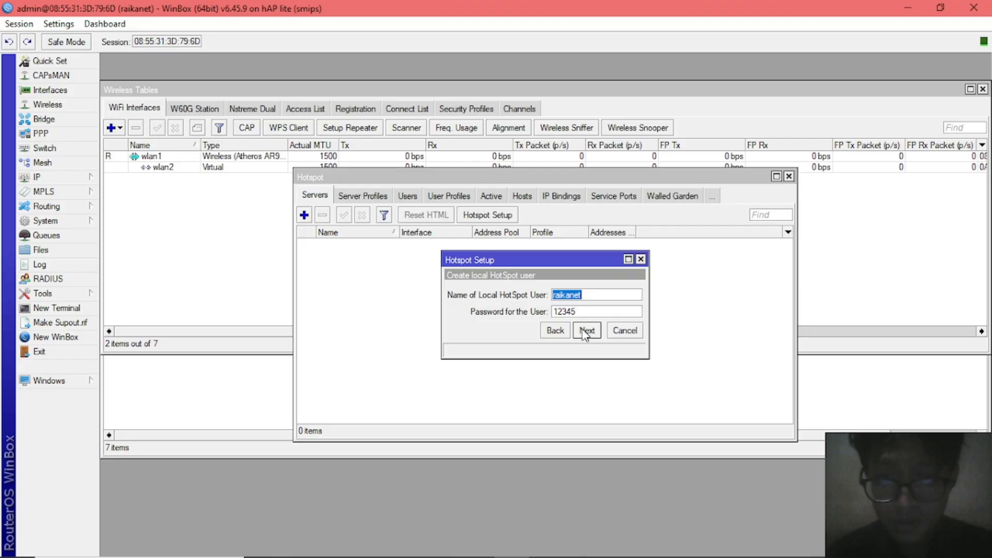
pyautogui.click(593, 295)
pyautogui.moveTo(593, 295); pyautogui.dragTo(550, 296)
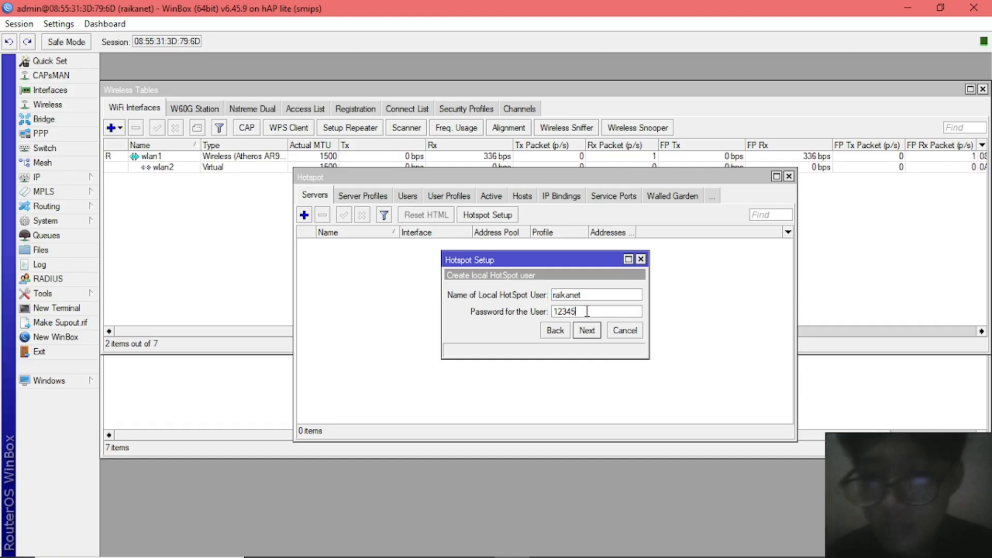
pyautogui.moveTo(587, 312); pyautogui.dragTo(549, 312)
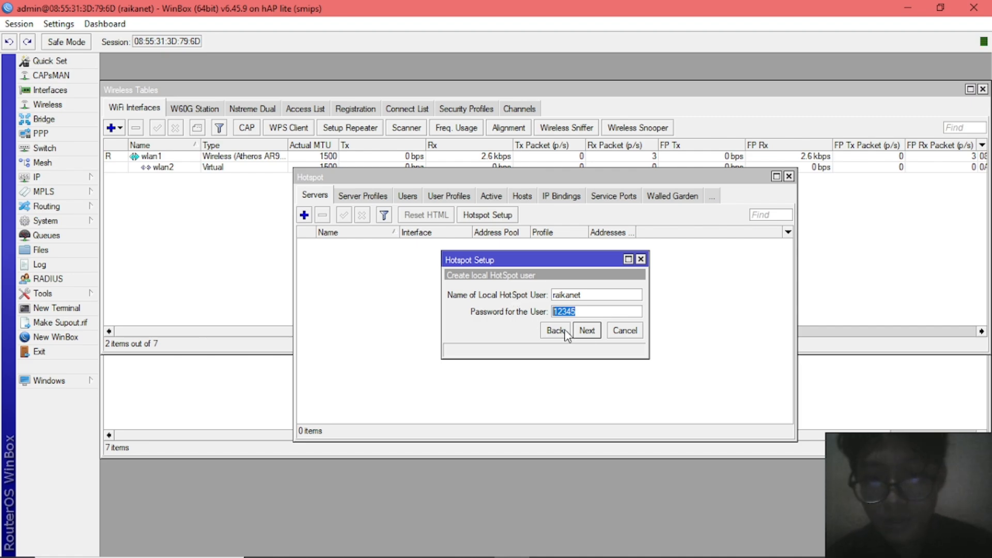
pyautogui.click(587, 330)
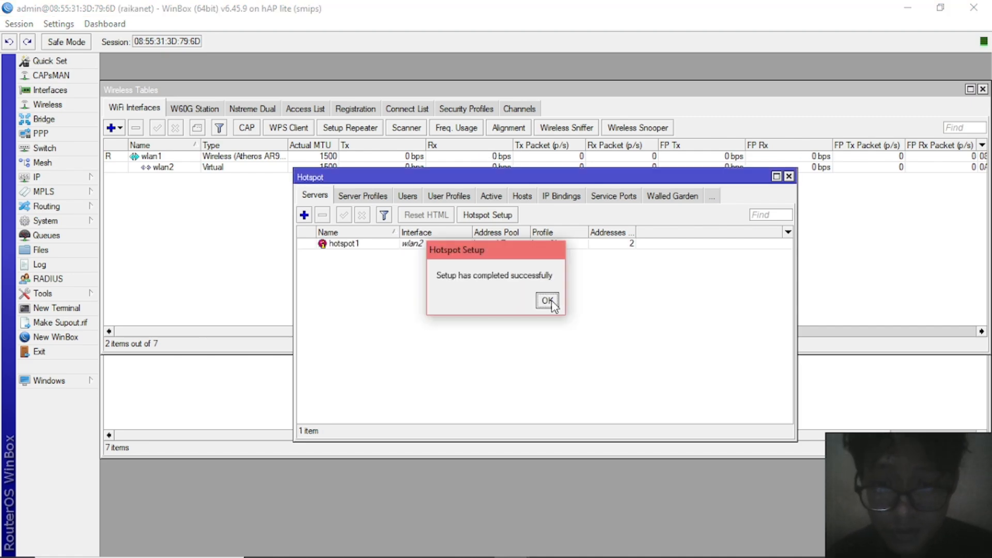
# - Dismiss the success message and apply hotspot1's server settings with 2 addresses per MAC
pyautogui.click(547, 301)
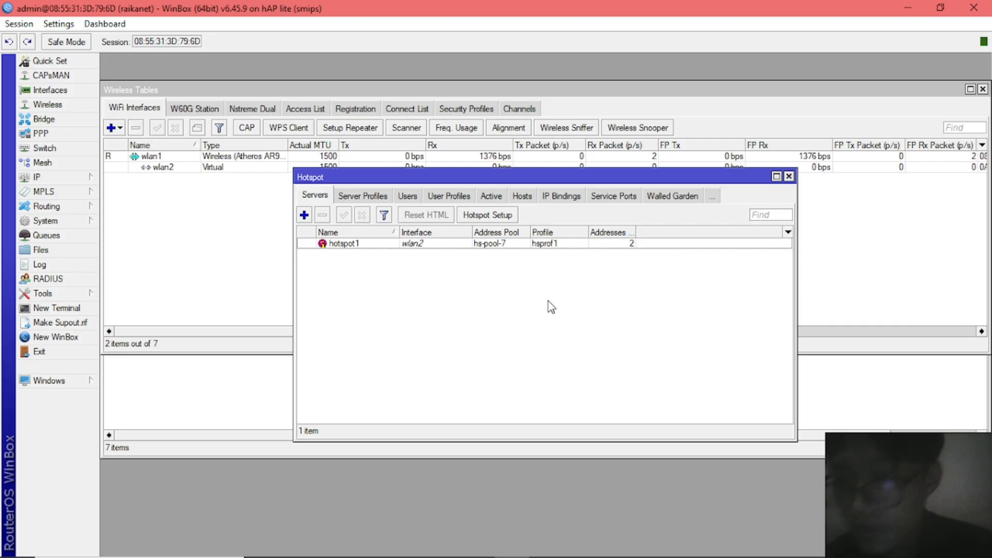
pyautogui.doubleClick(345, 244)
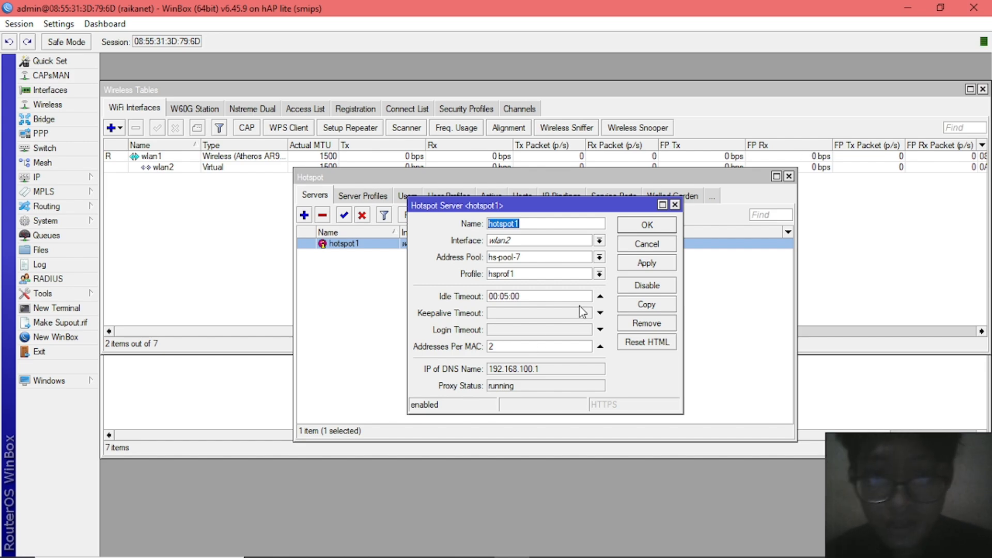
pyautogui.click(644, 264)
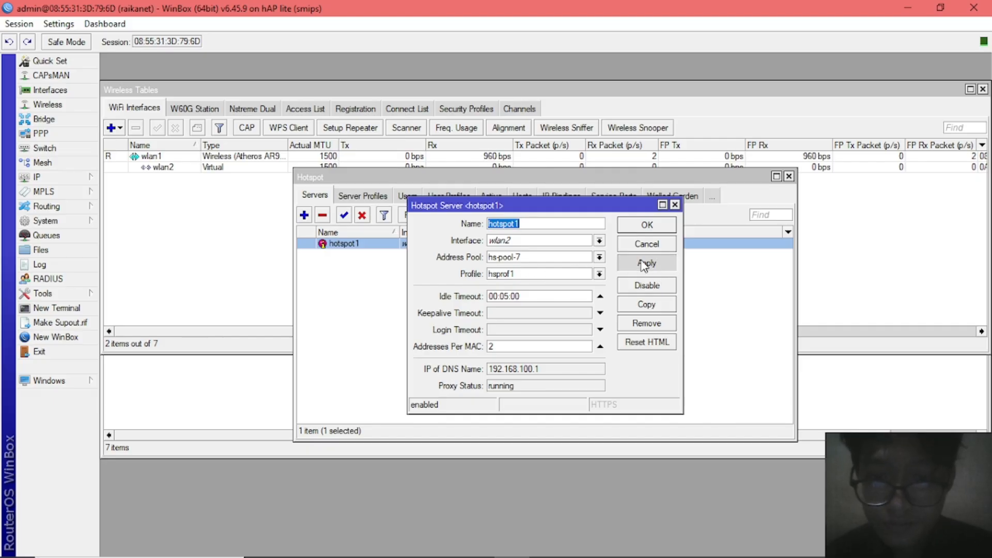
pyautogui.click(639, 225)
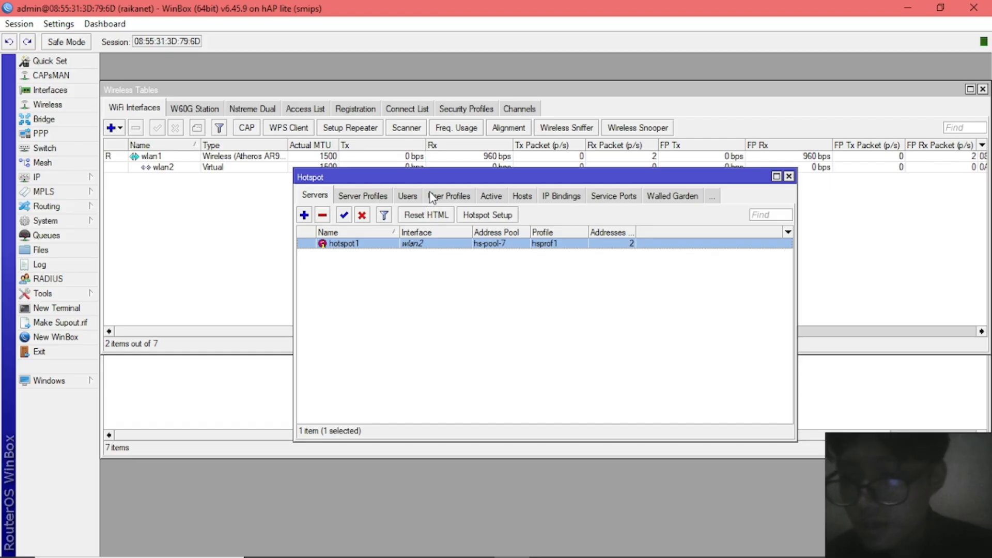
# - In the hsprof1 profile, enable HTTP PAP and MAC Cookie logins and disable Cookie
pyautogui.click(383, 199)
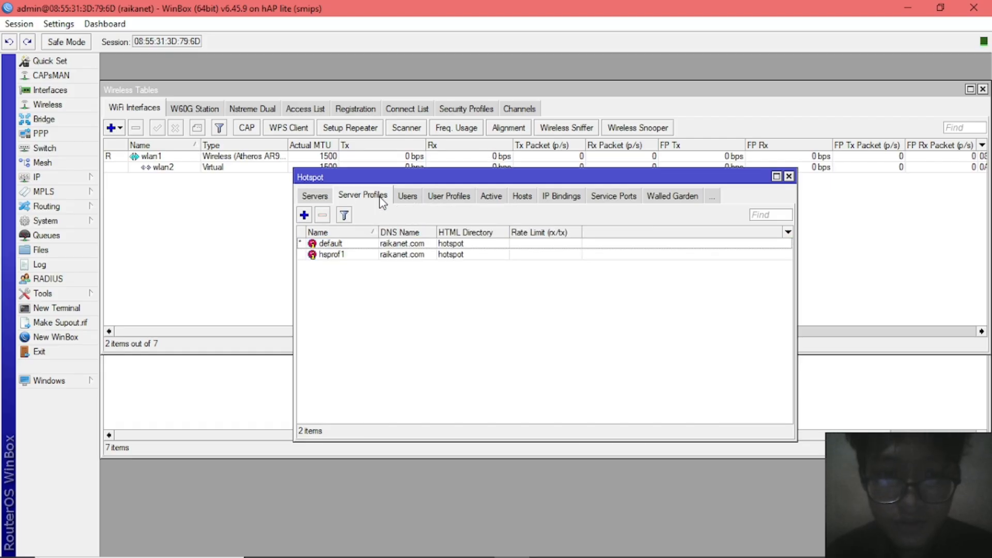
pyautogui.doubleClick(335, 255)
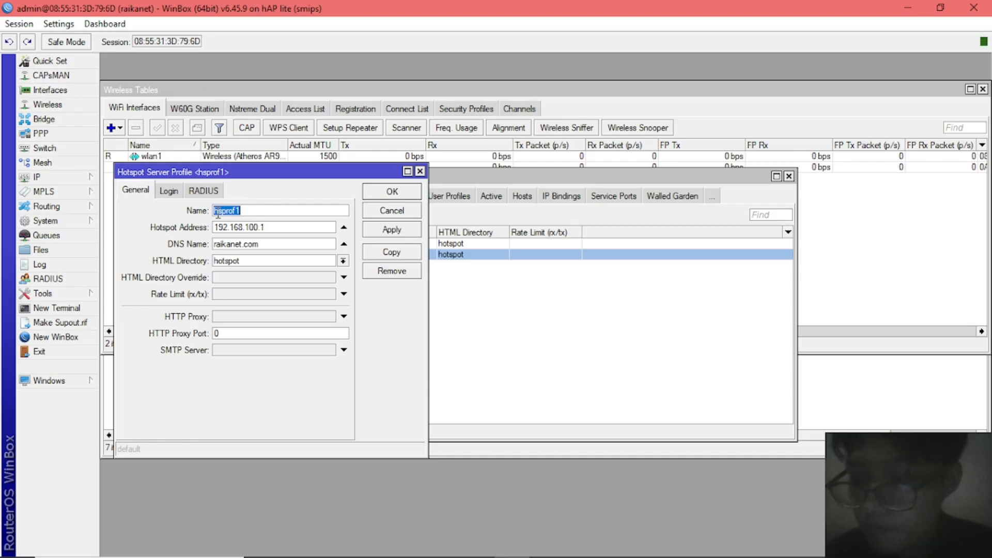
pyautogui.click(175, 195)
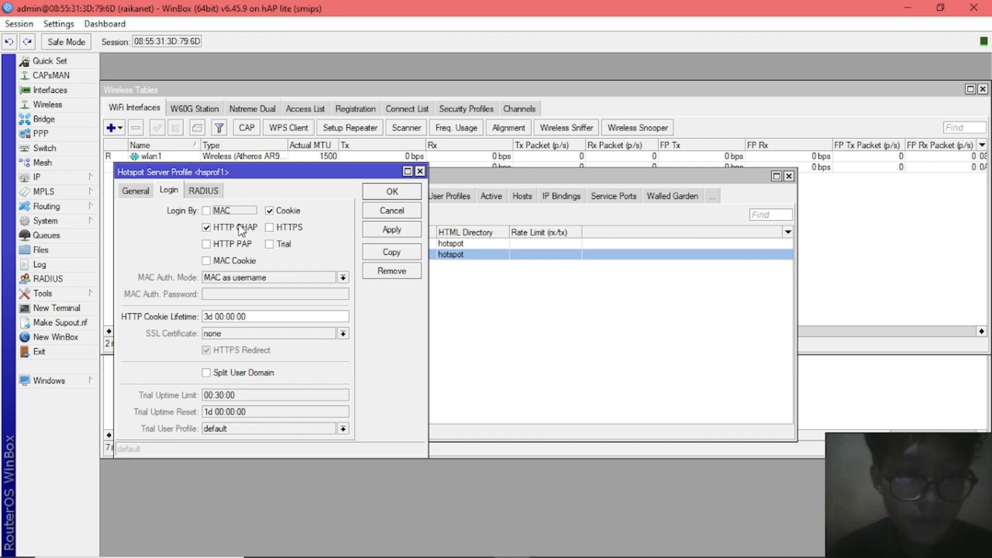
pyautogui.click(226, 245)
pyautogui.click(222, 262)
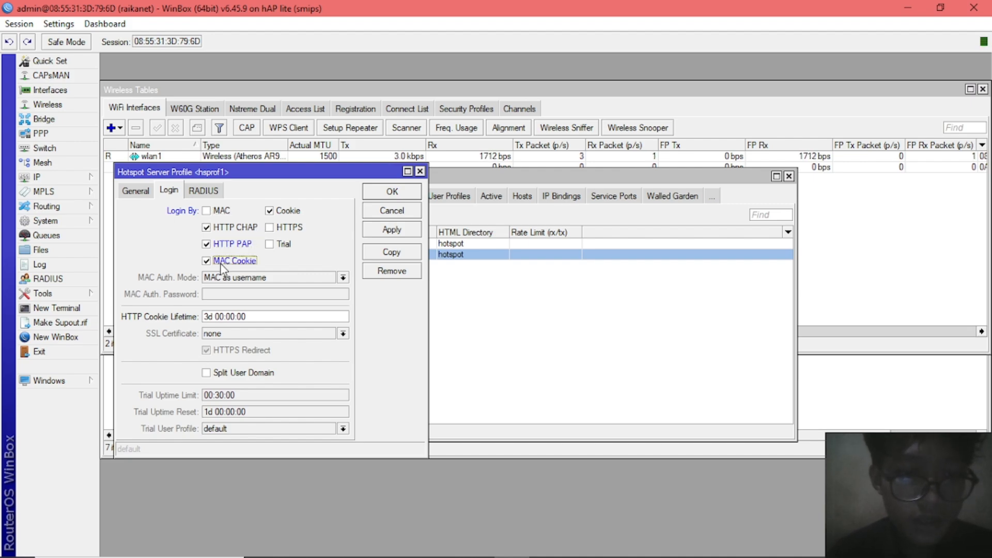
pyautogui.click(270, 213)
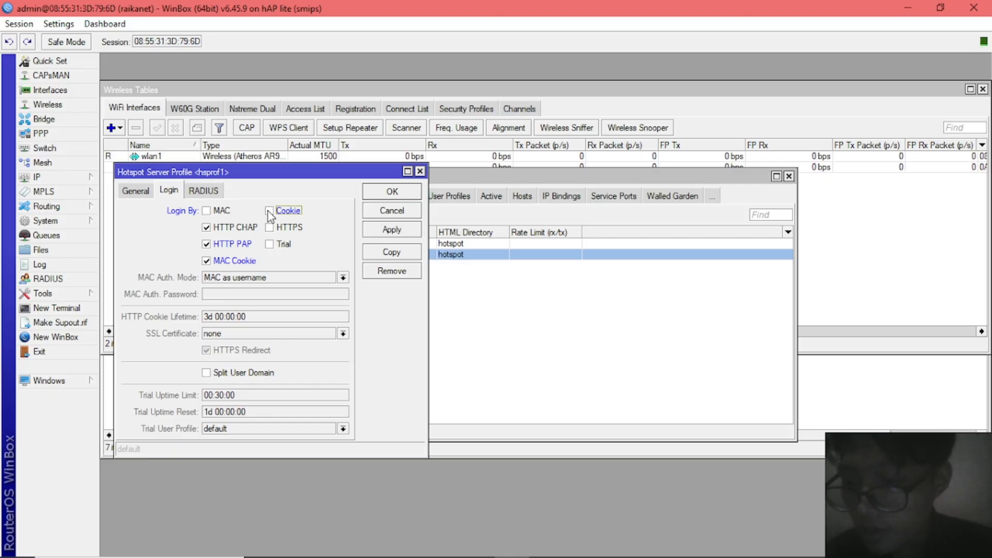
pyautogui.click(385, 233)
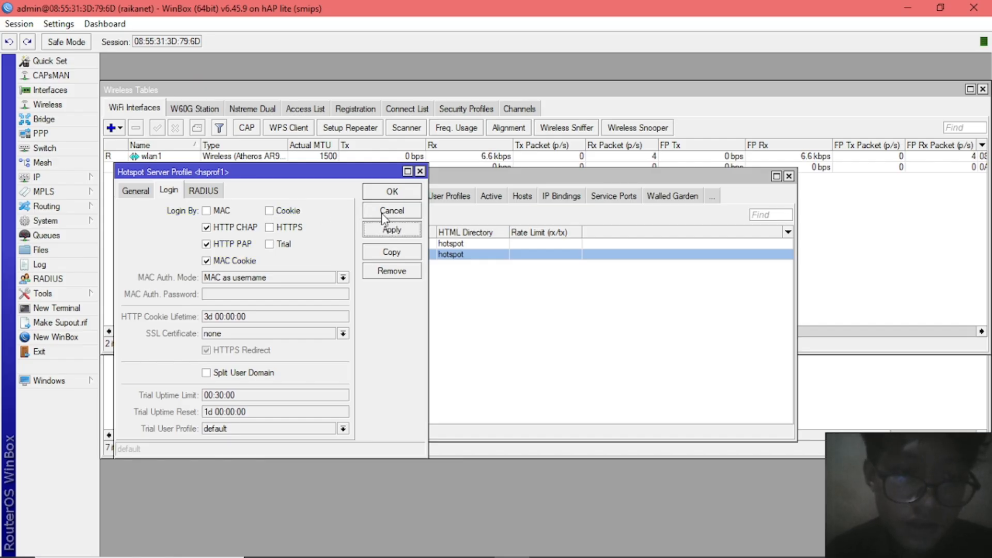
pyautogui.click(382, 195)
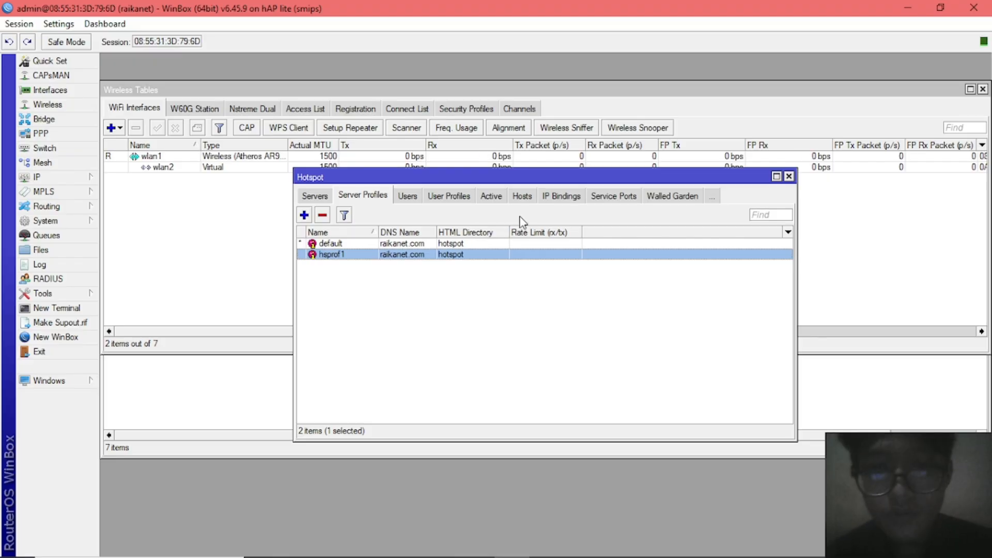
# - Set the default hotspot user profile's Rate Limit (rx/tx) to 3M/6M
pyautogui.click(453, 200)
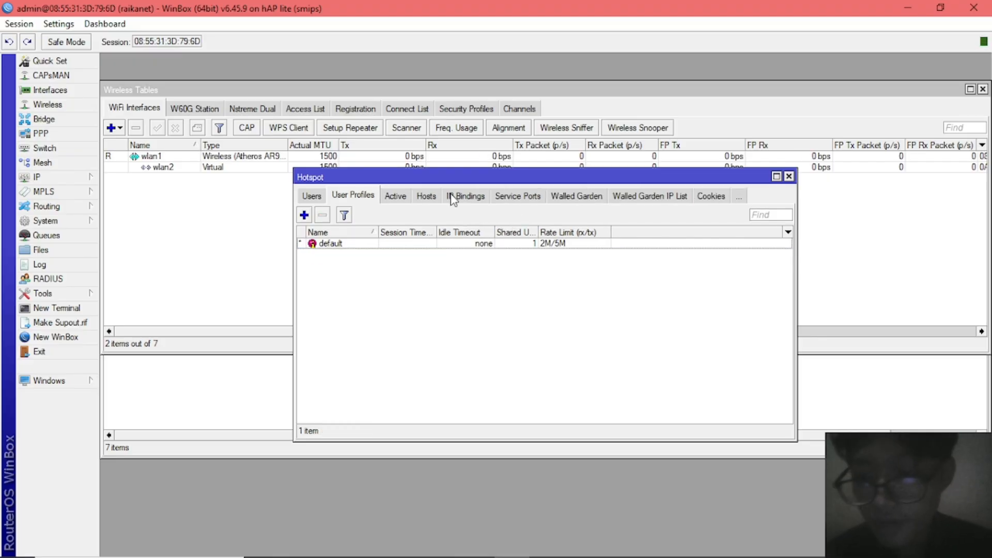
pyautogui.doubleClick(345, 246)
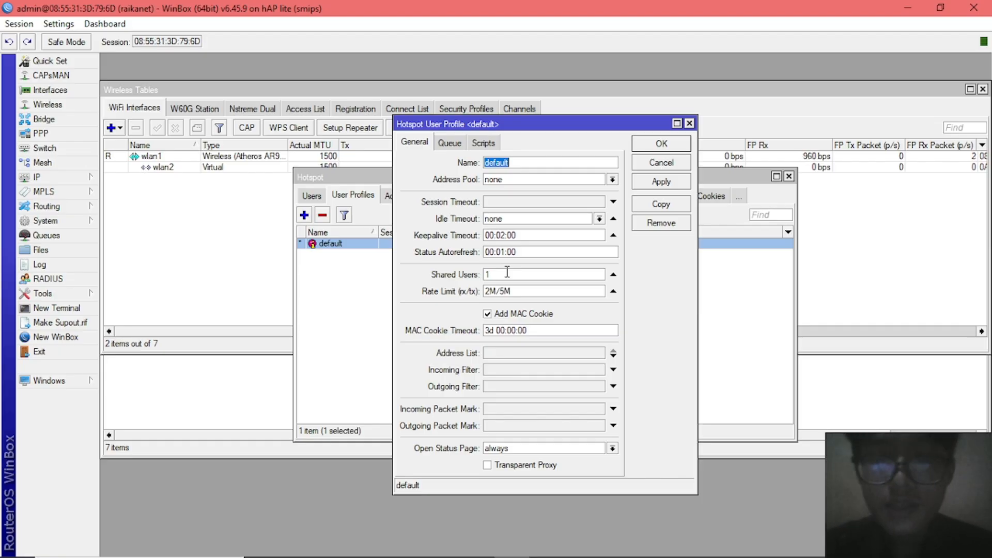
pyautogui.click(498, 289)
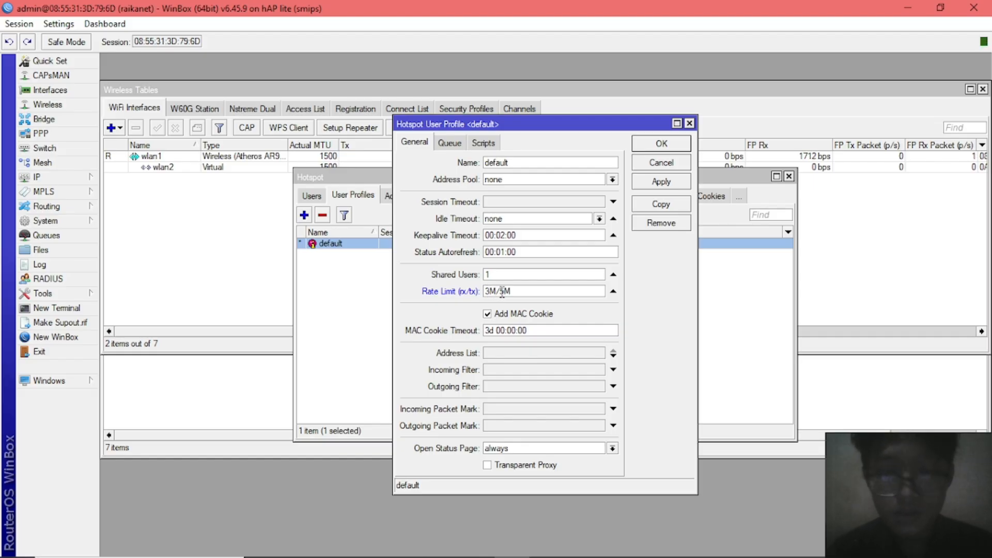
pyautogui.write('6')
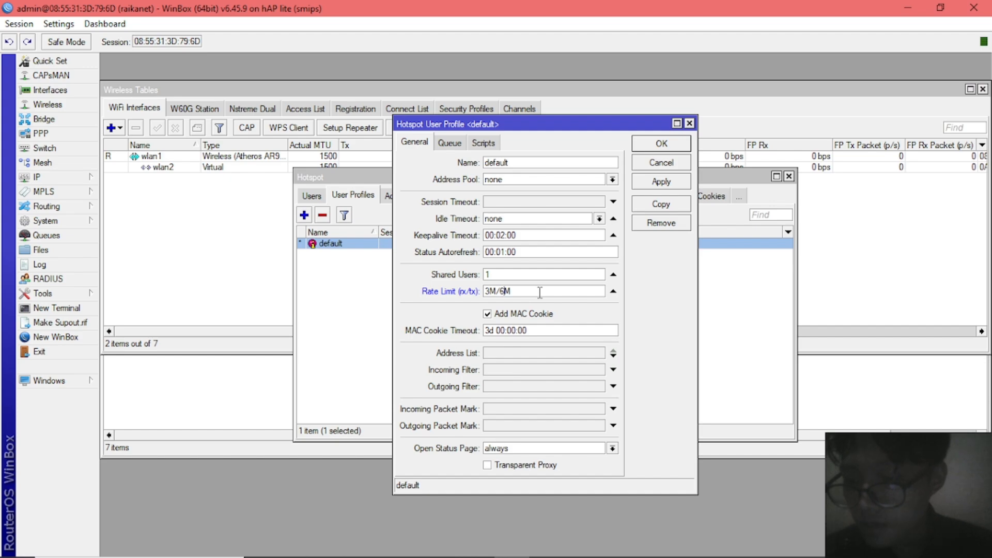
pyautogui.click(658, 182)
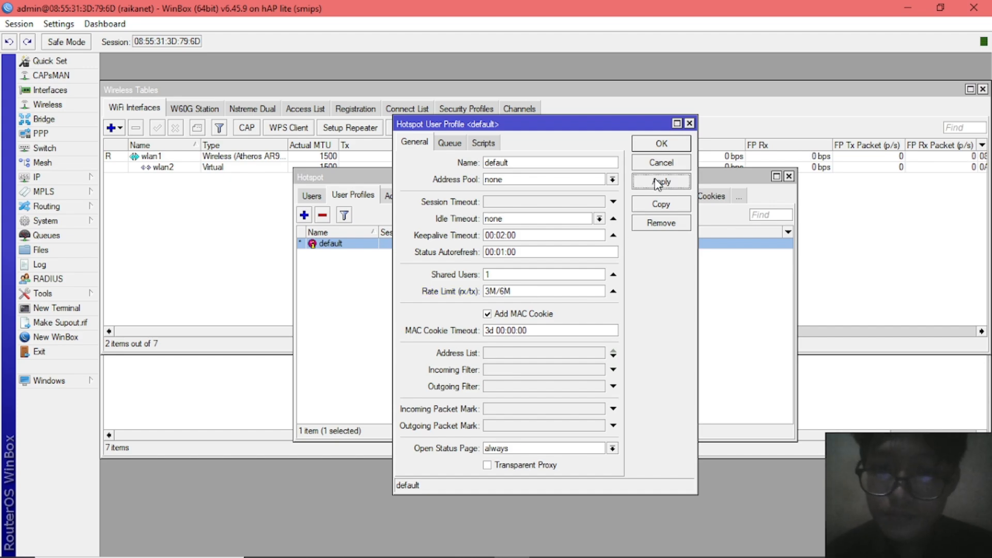
pyautogui.click(651, 146)
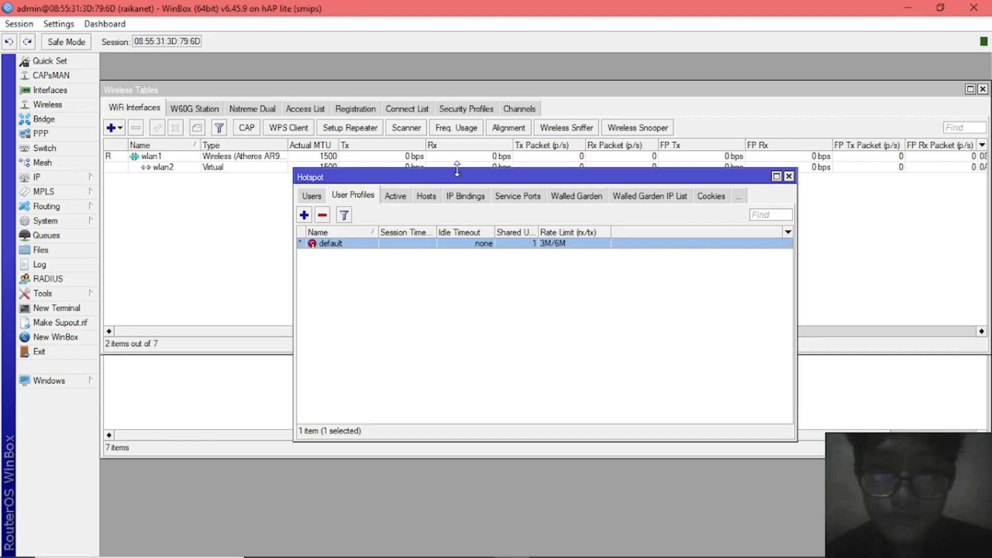
# - Show the Hotspot Users list, then open the Windows Wi-Fi network list
pyautogui.click(312, 199)
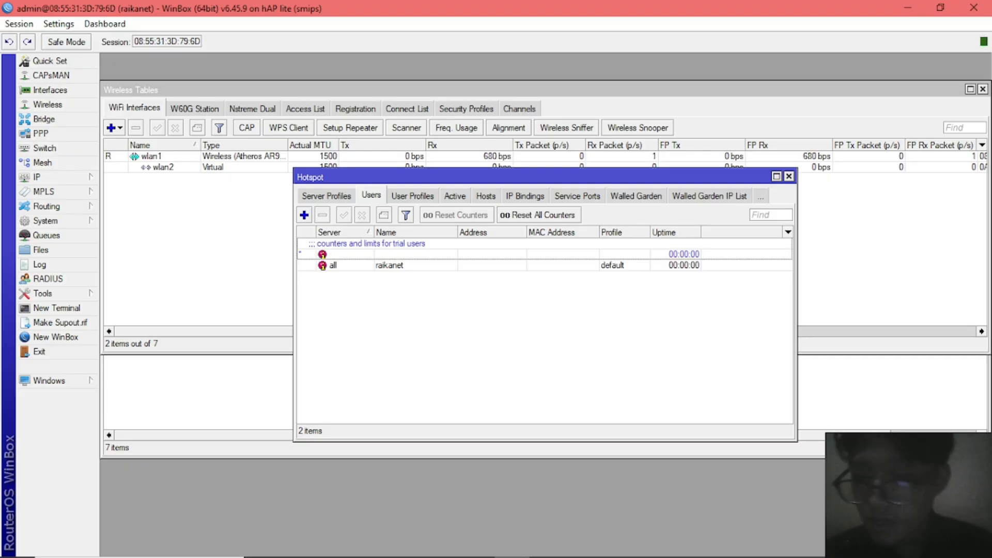
pyautogui.click(862, 544)
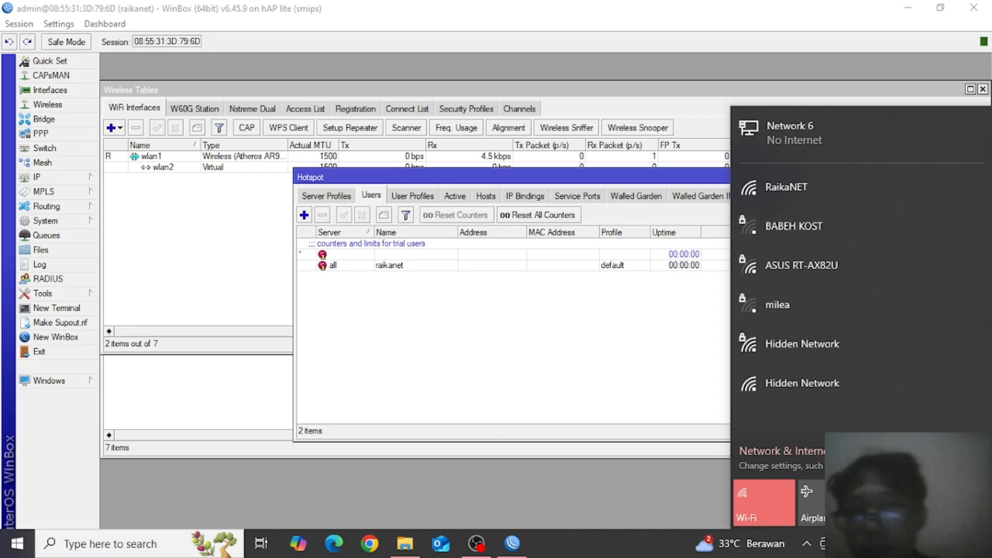
# - Connect to the open RaikaNET network and log in with the hotspot user's name and password
pyautogui.click(778, 192)
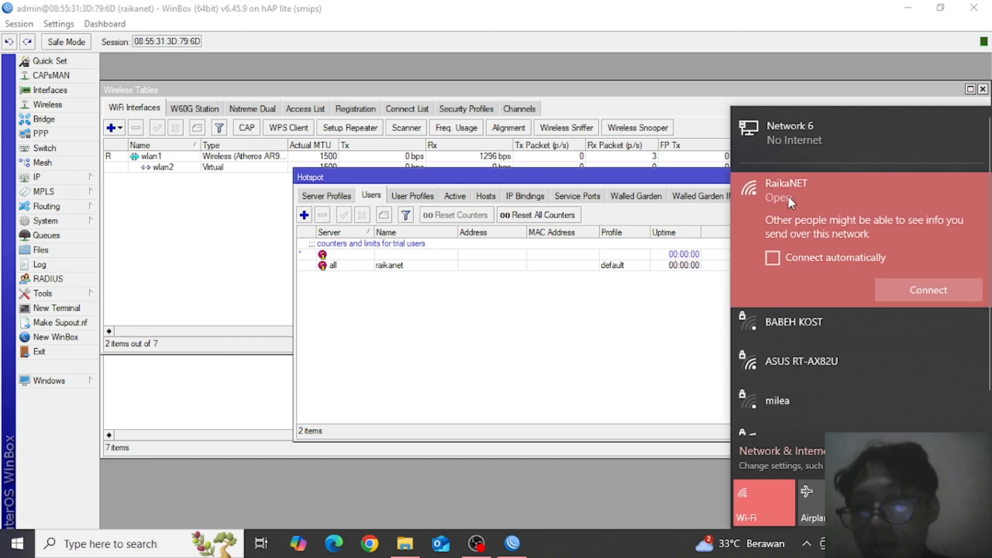
pyautogui.click(917, 287)
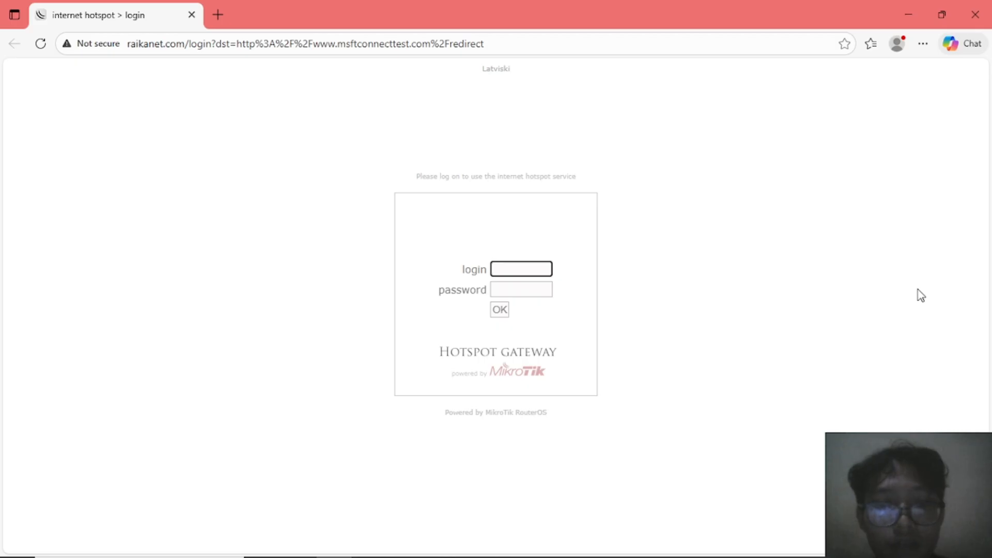
pyautogui.click(506, 270)
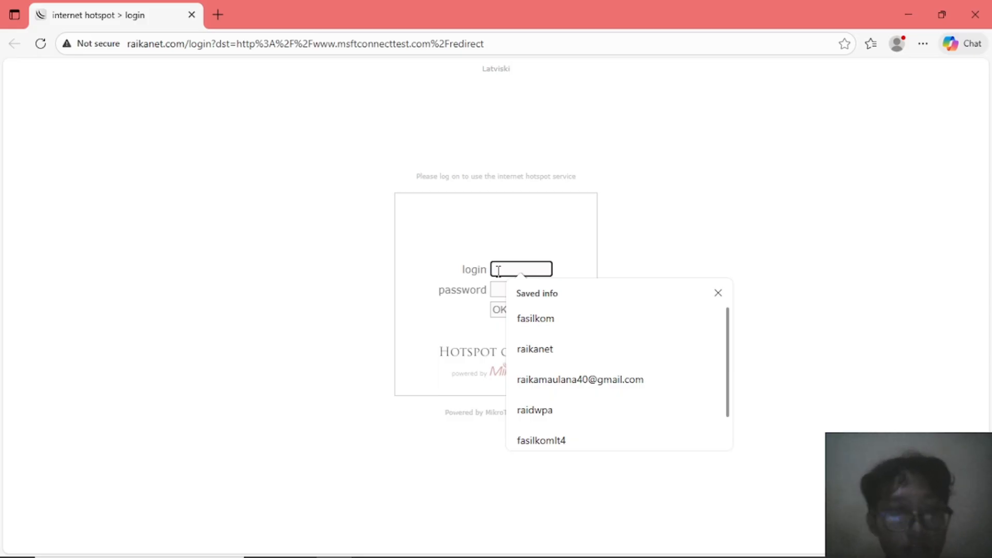
pyautogui.write('RA')
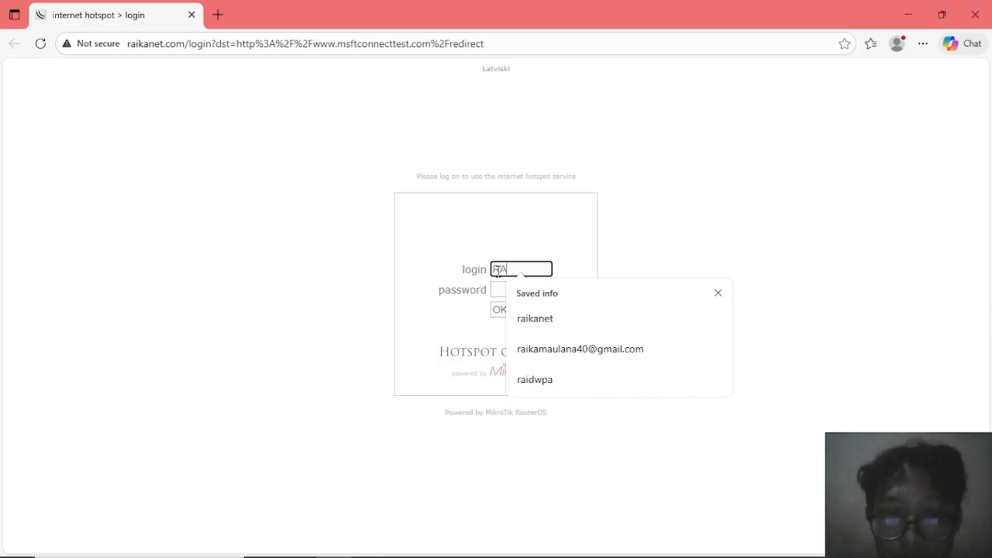
pyautogui.hotkey('ctrl', 'a')
pyautogui.press('BackSpace')
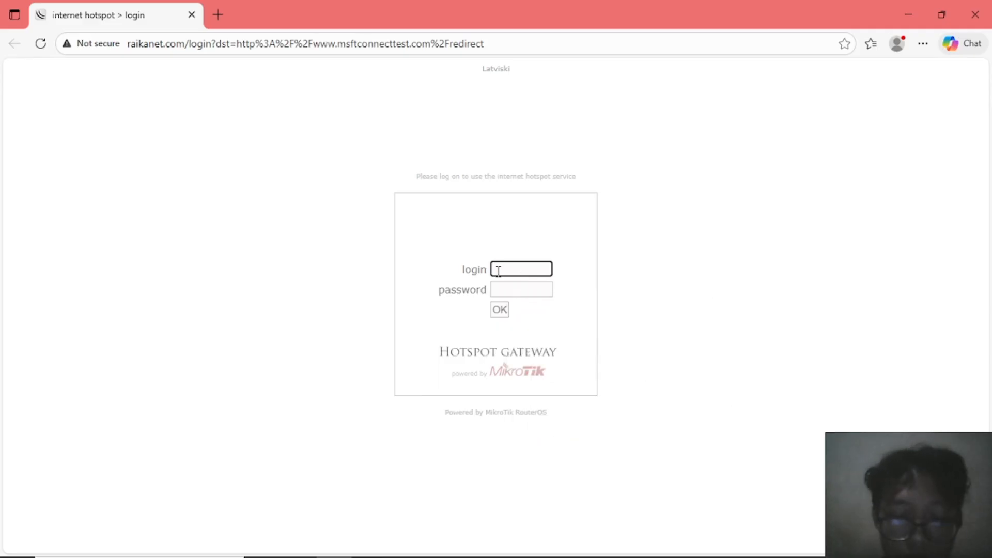
pyautogui.write('raika')
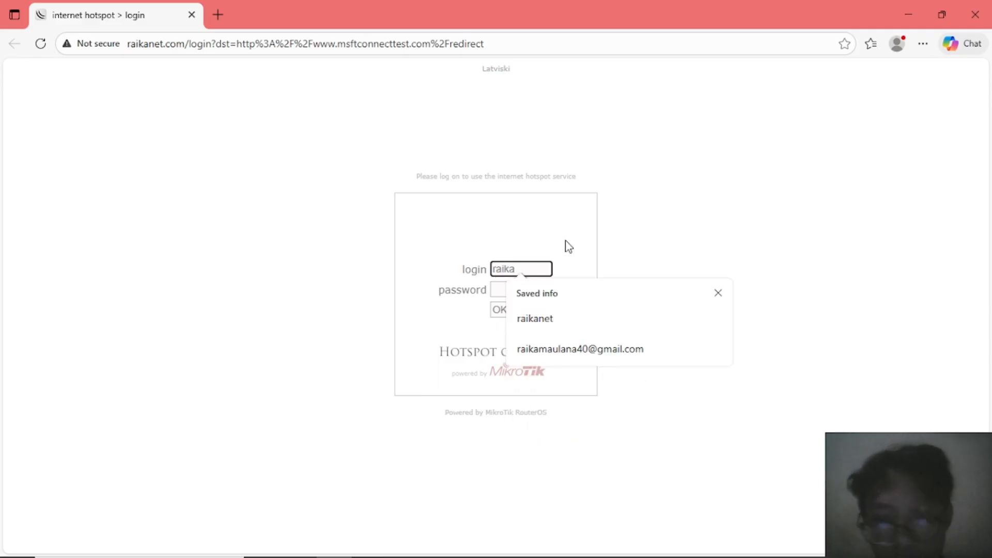
pyautogui.write('net')
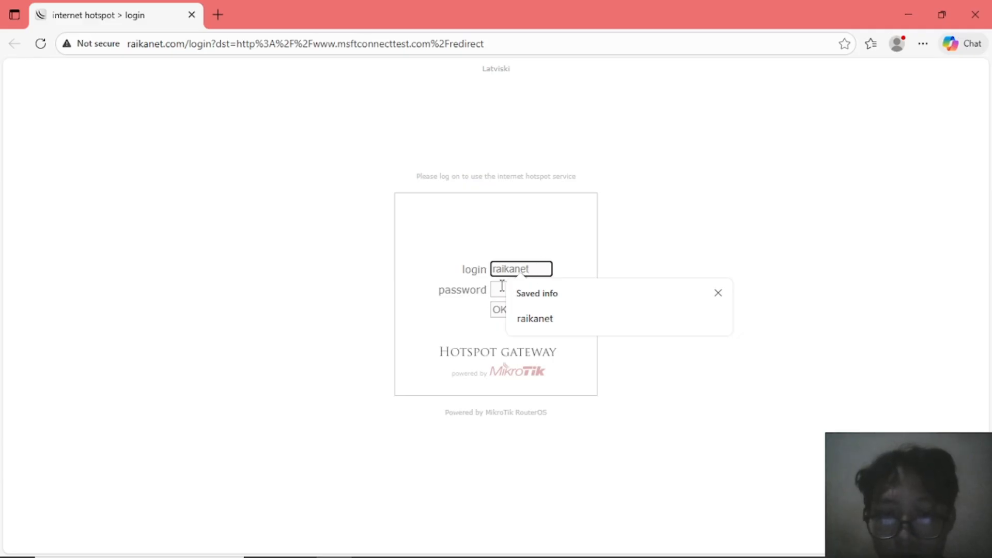
pyautogui.click(503, 288)
pyautogui.write('•••••')
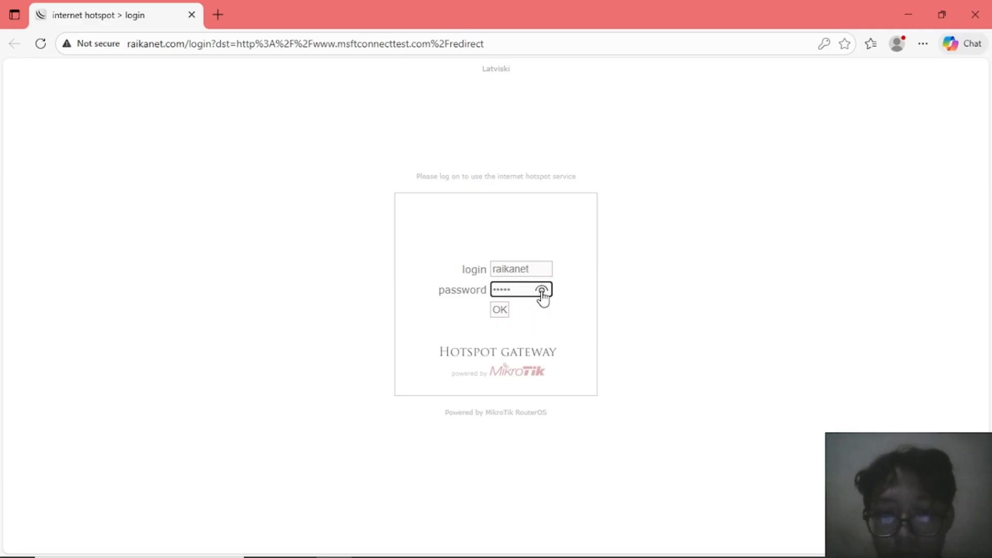
pyautogui.click(542, 291)
pyautogui.click(500, 309)
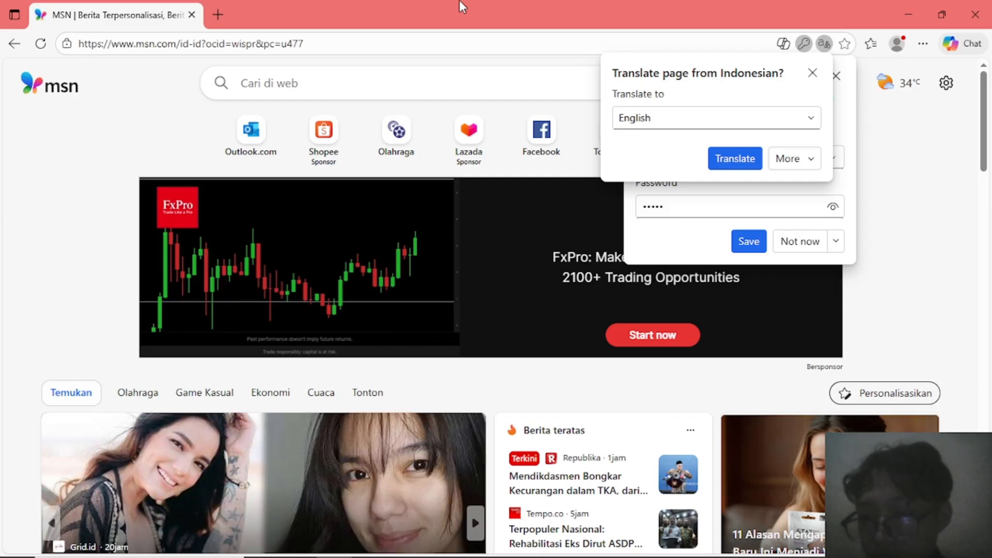
# - Search 'speedtest' in a new tab and run the Speedtest by Ookla test
pyautogui.click(218, 14)
pyautogui.write('ape')
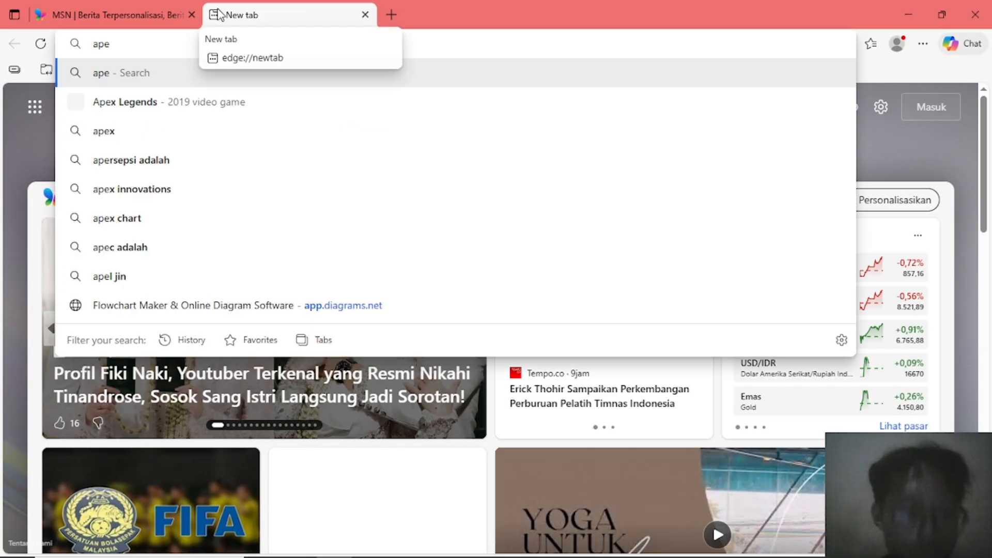
pyautogui.press('BackSpace')
pyautogui.press('BackSpace')
pyautogui.press('BackSpace')
pyautogui.write('spe')
pyautogui.press('Return')
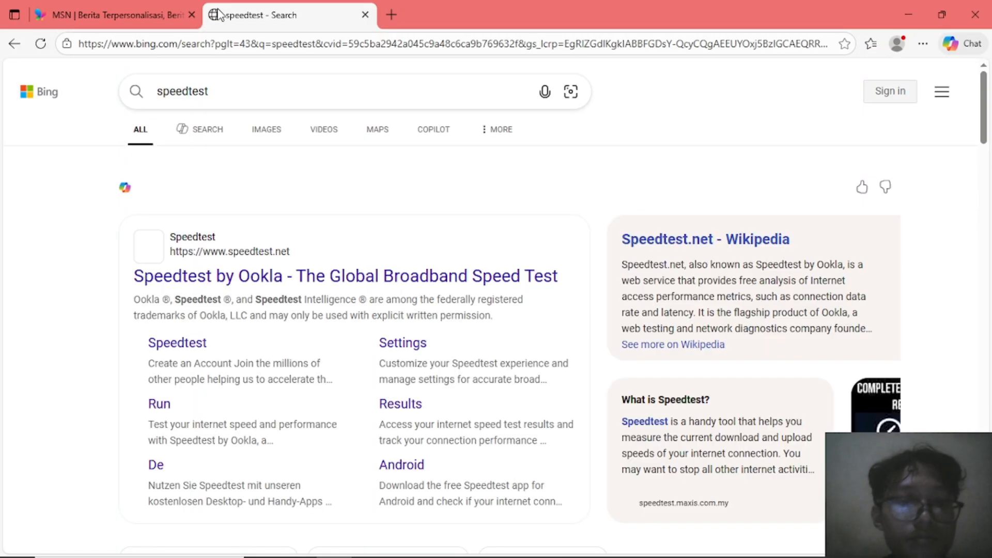
pyautogui.click(262, 282)
pyautogui.click(434, 309)
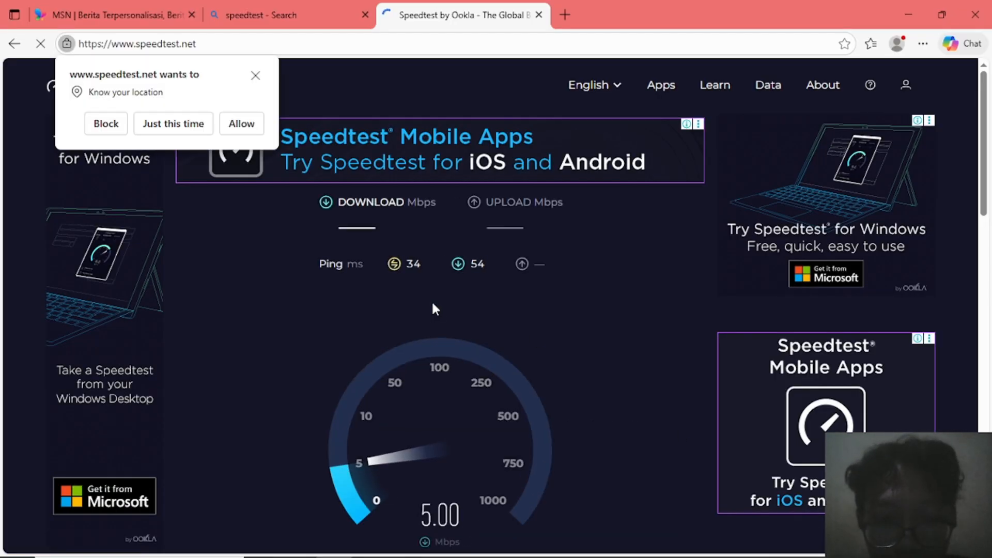
pyautogui.scroll(-2, 411, 510)
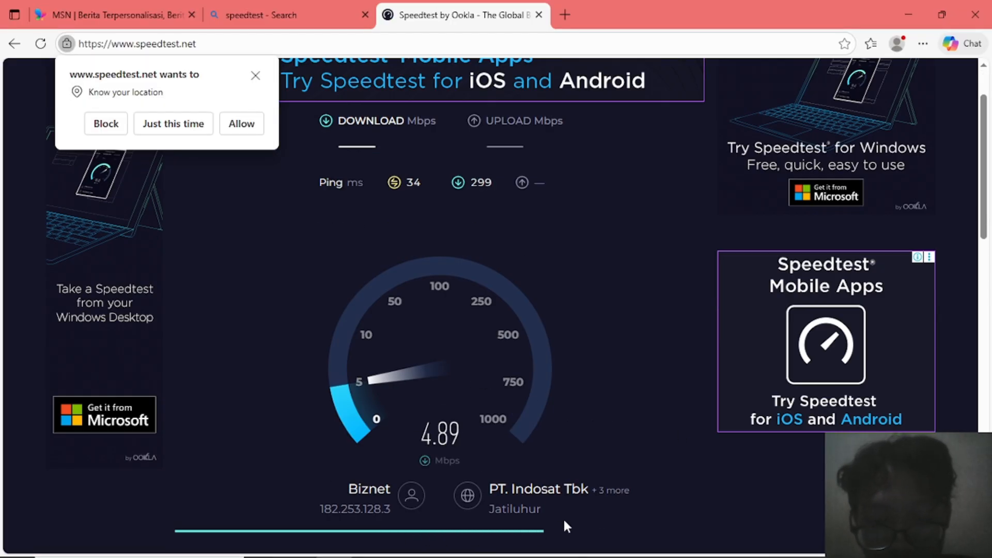
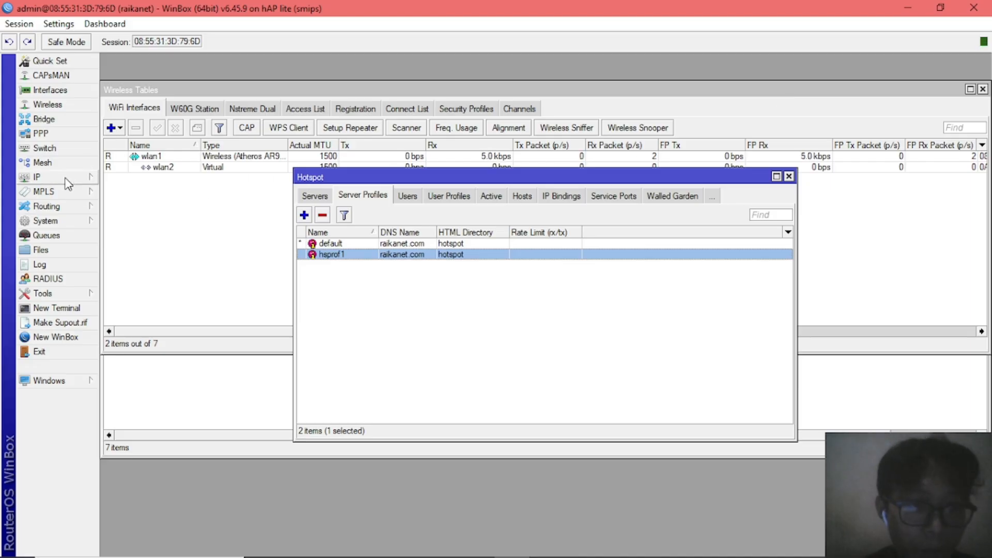
# - Check the router's IP Services list in WinBox, then close it
pyautogui.click(39, 177)
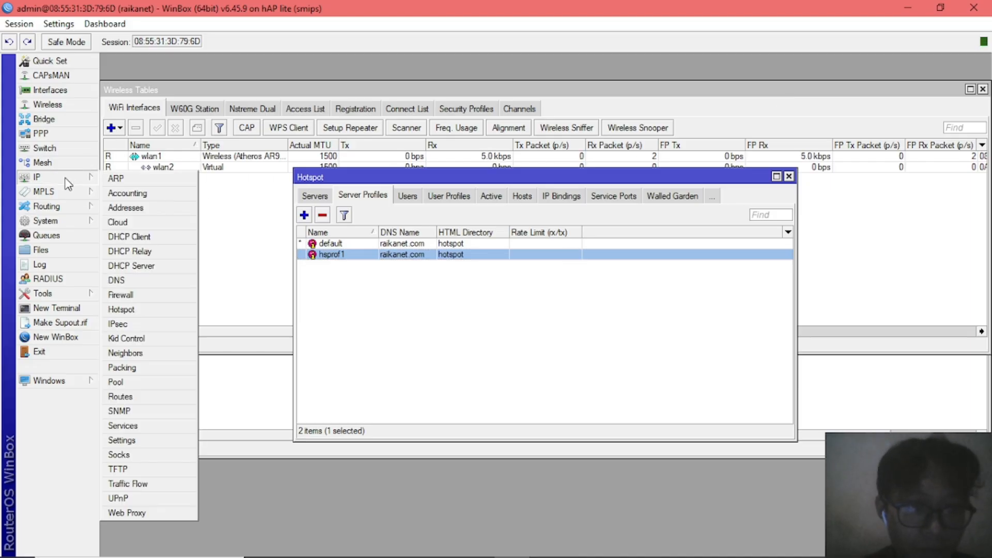
pyautogui.click(124, 426)
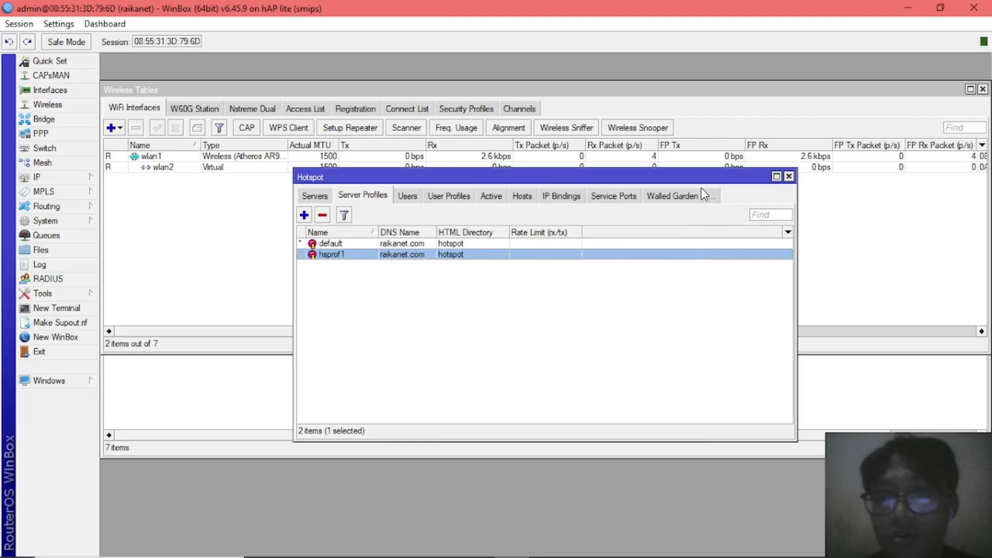
pyautogui.click(698, 187)
# - Open the Mikhmon Server folder in MIKHMON and return to the browser showing mks.txt
pyautogui.hotkey('alt', 'Tab')
pyautogui.hotkey('alt', 'Tab')
pyautogui.hotkey('alt', 'Tab')
pyautogui.hotkey('alt', 'Tab')
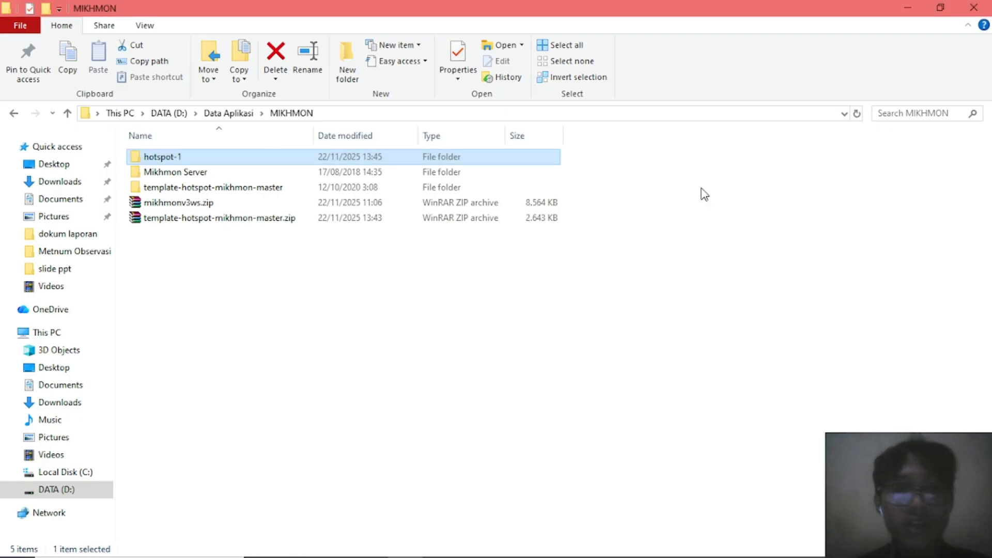
pyautogui.doubleClick(217, 177)
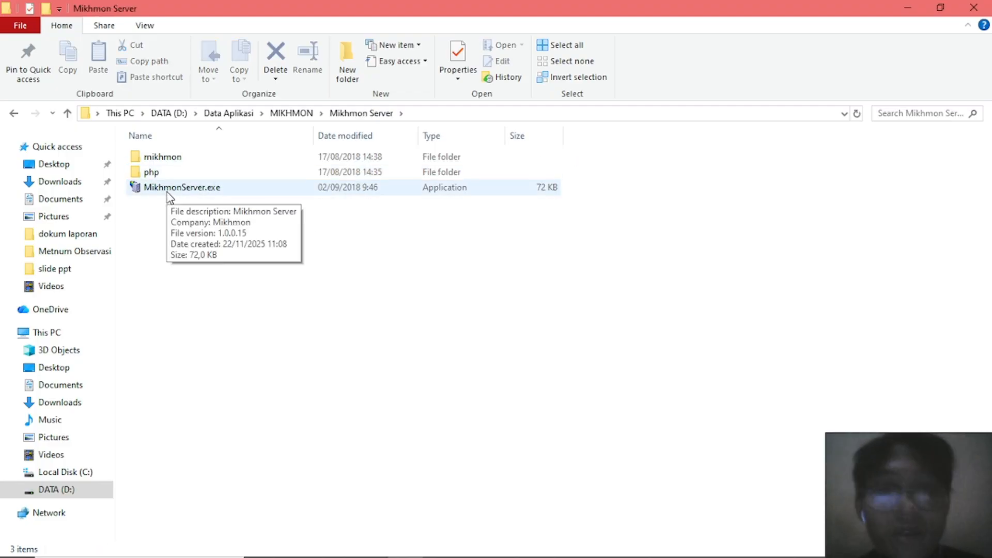
pyautogui.hotkey('alt', 'Tab')
pyautogui.hotkey('alt', 'Tab')
pyautogui.hotkey('alt', 'Tab')
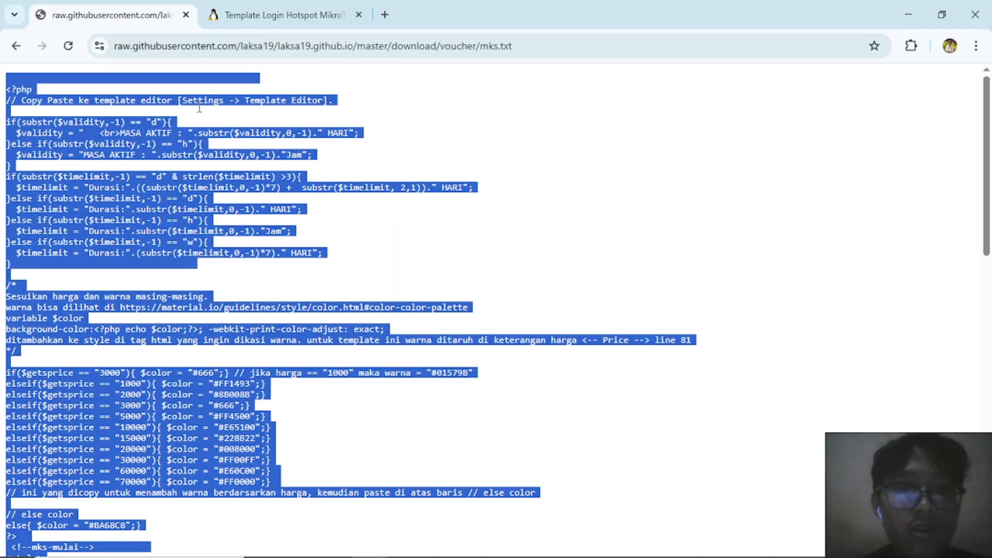
# - Browse laksa19.github.io's MIKHMON V3 page down to Download, then close that tab
pyautogui.click(385, 14)
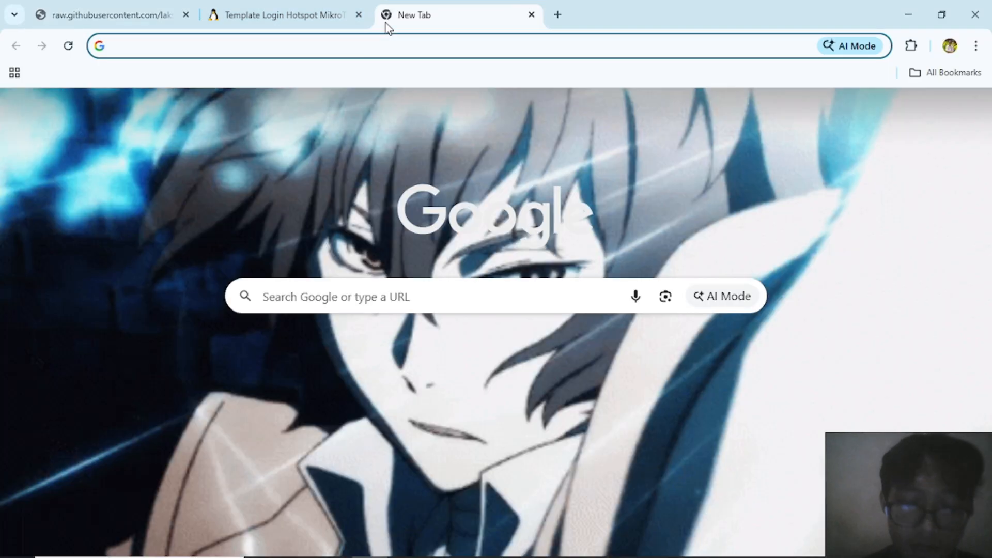
pyautogui.write('lak')
pyautogui.press('Return')
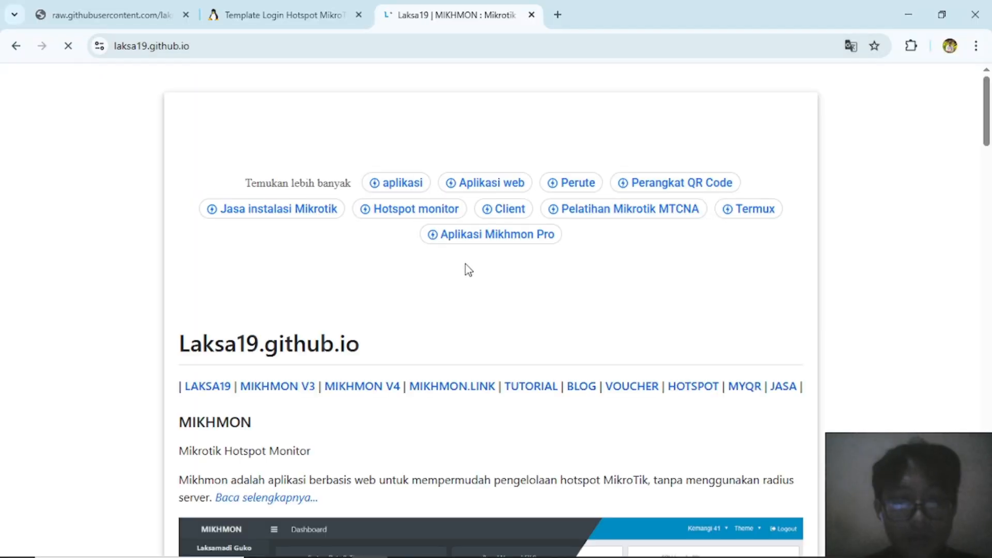
pyautogui.scroll(-1, 468, 270)
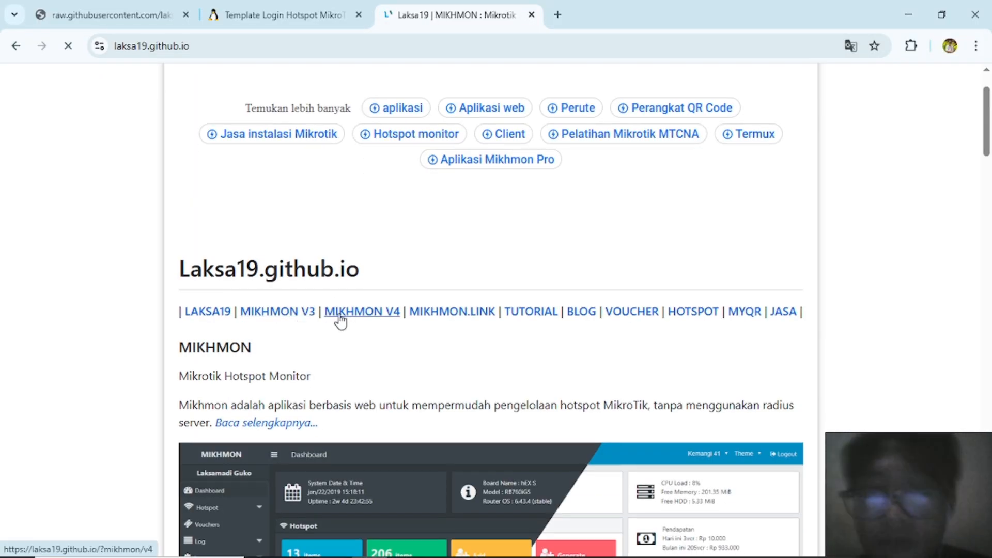
pyautogui.click(304, 321)
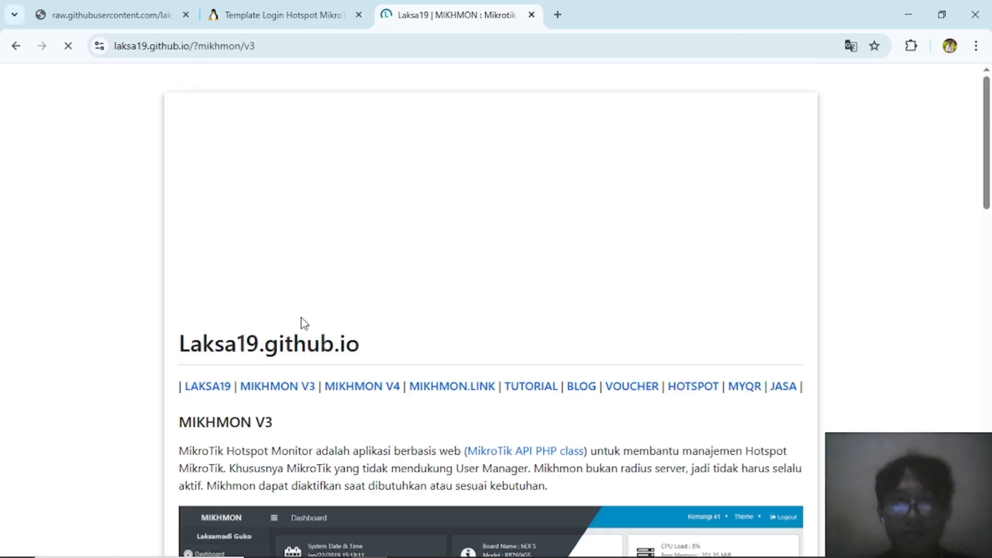
pyautogui.scroll(-10, 302, 323)
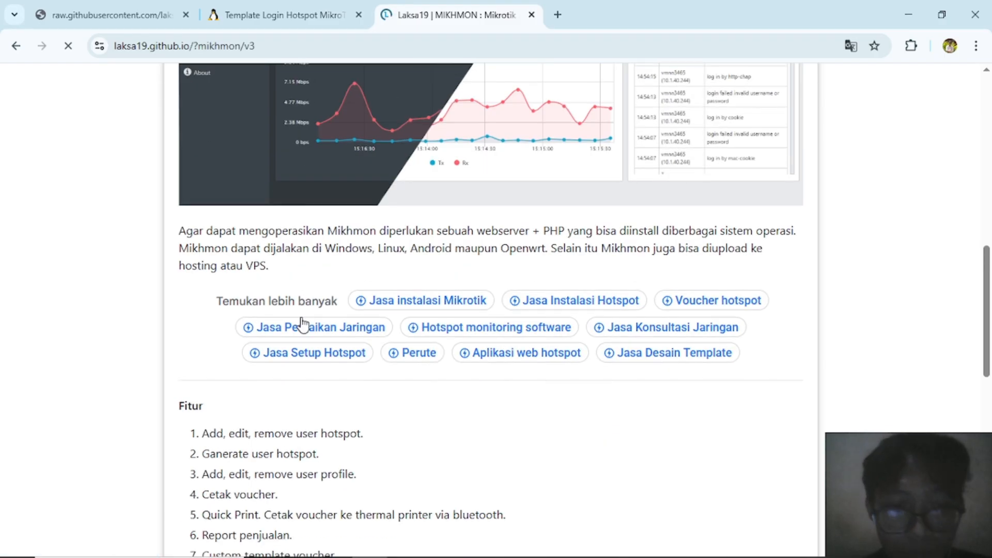
pyautogui.scroll(-10, 304, 324)
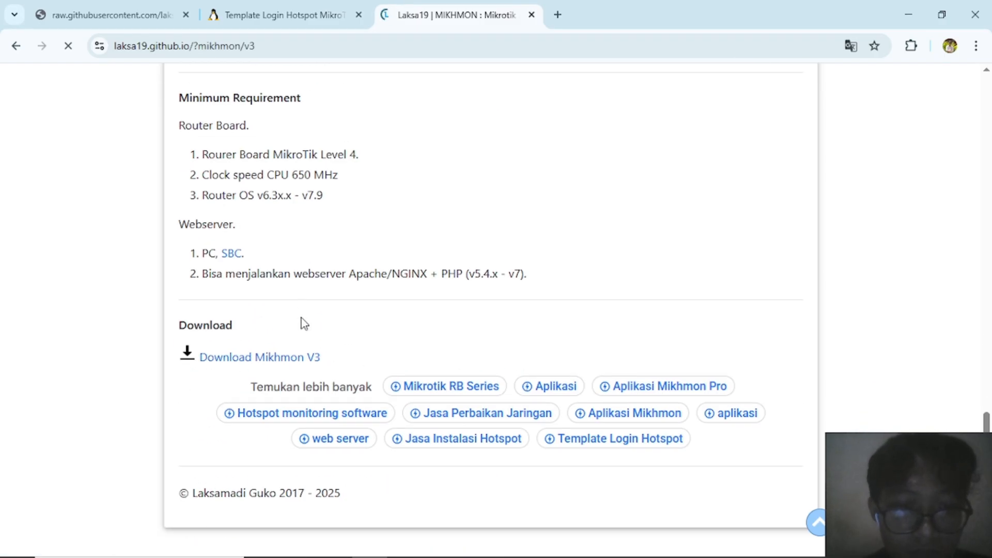
pyautogui.click(532, 14)
pyautogui.hotkey('alt', 'Tab')
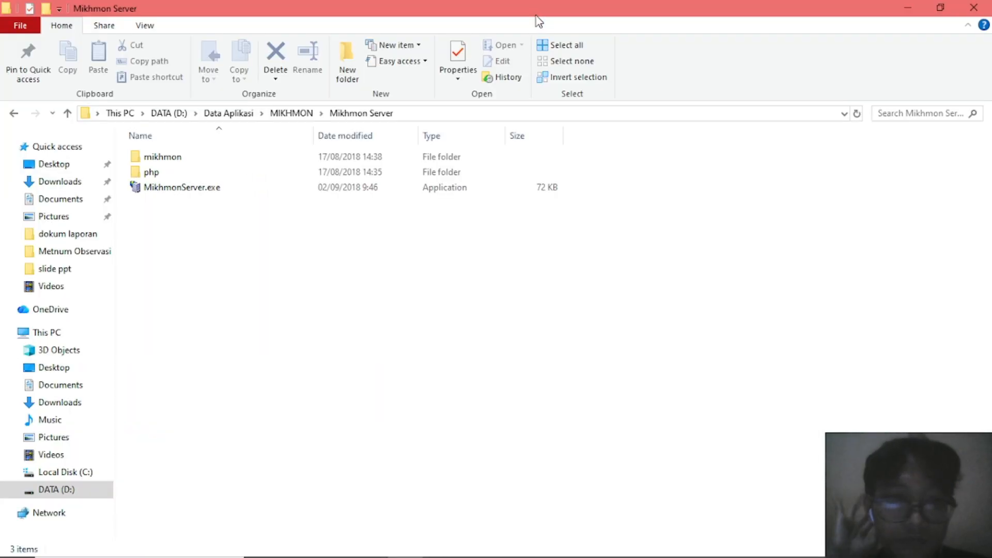
# - Run MikhmonServer.exe so it serves on 192.168.100.248:80 and open the Mikhmon login page
pyautogui.doubleClick(174, 190)
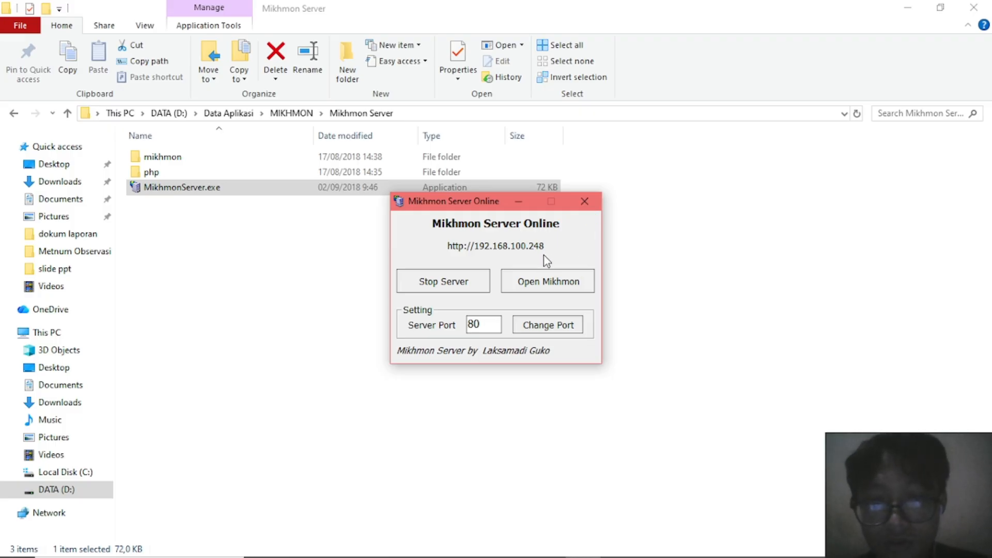
pyautogui.click(541, 286)
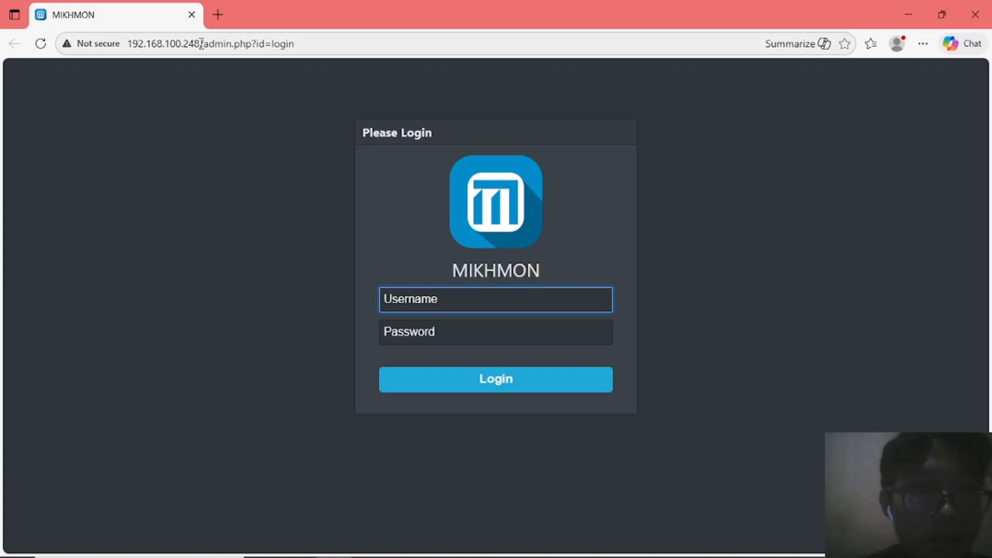
# - Log in to Mikhmon as mikhmon with the admin password
pyautogui.moveTo(201, 43); pyautogui.dragTo(127, 45)
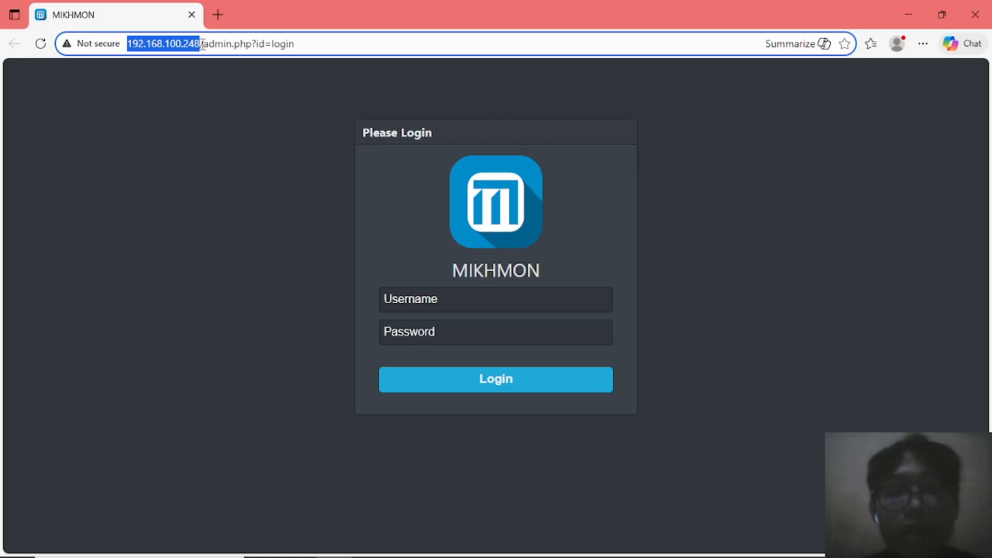
pyautogui.click(201, 46)
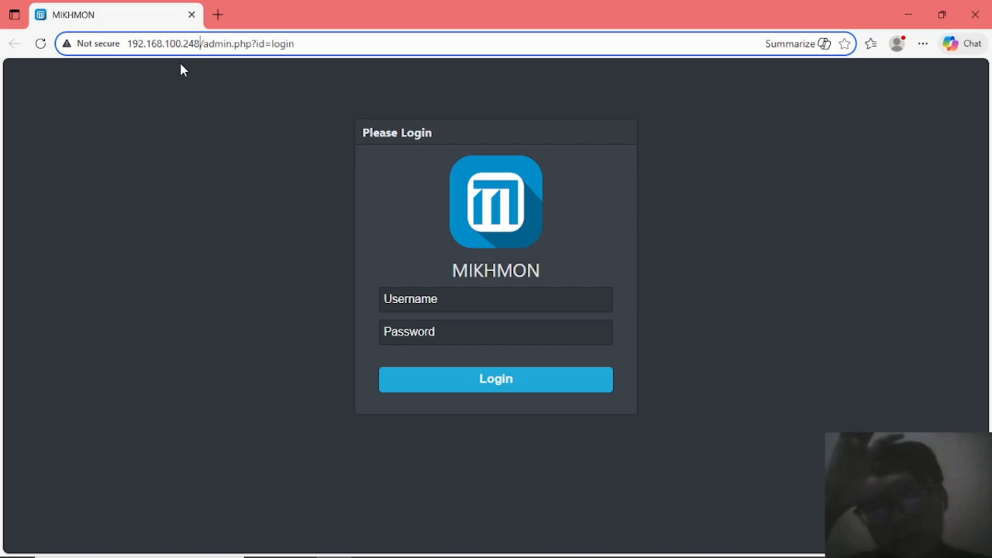
pyautogui.click(431, 300)
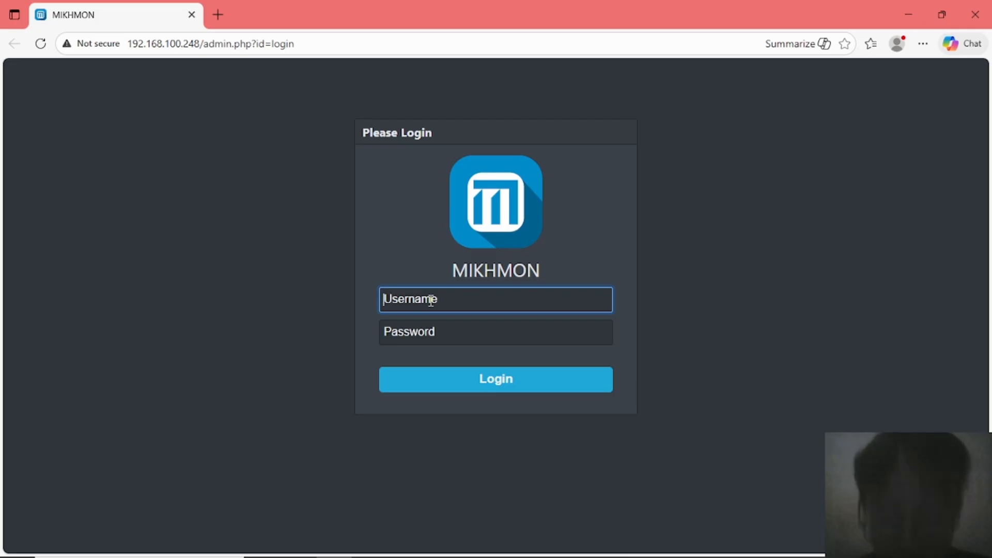
pyautogui.write('mikhmon')
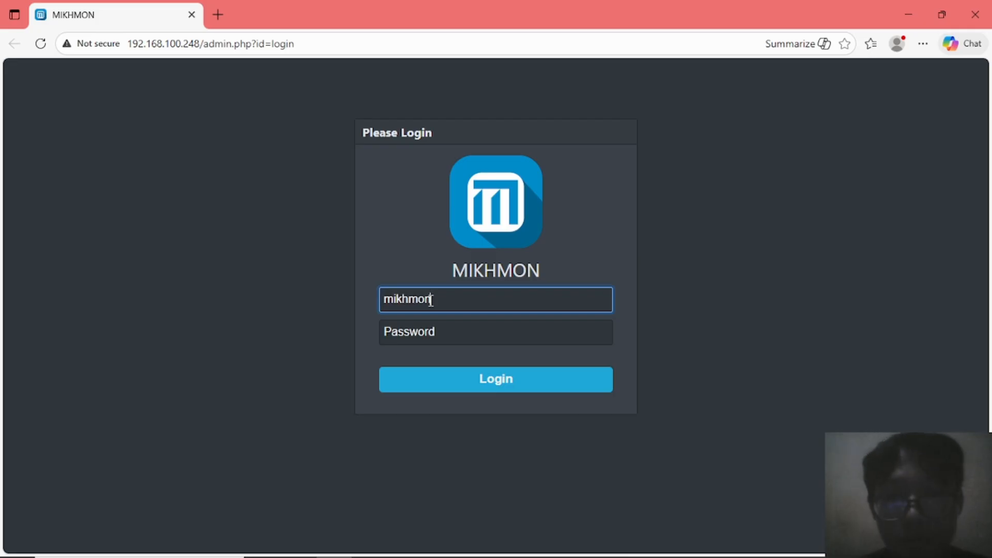
pyautogui.click(436, 333)
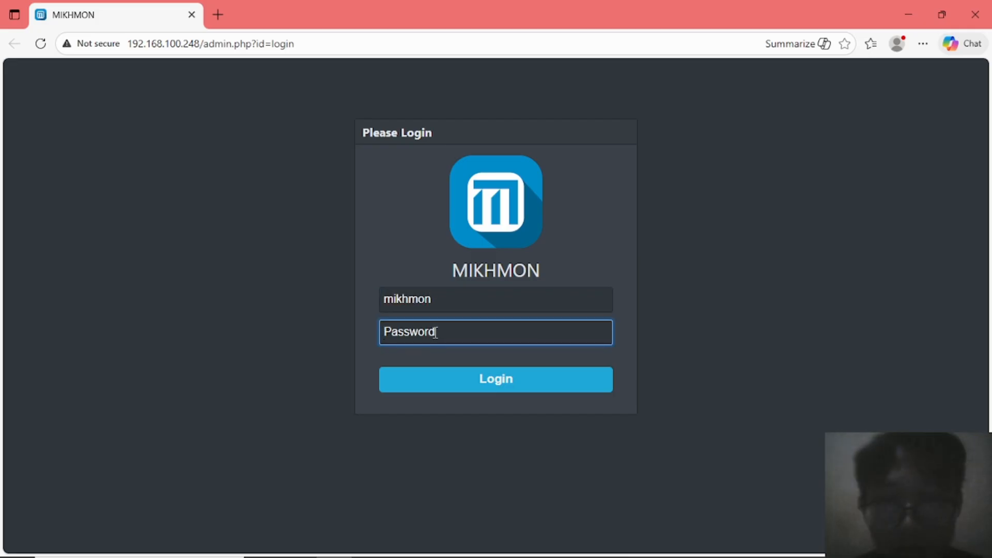
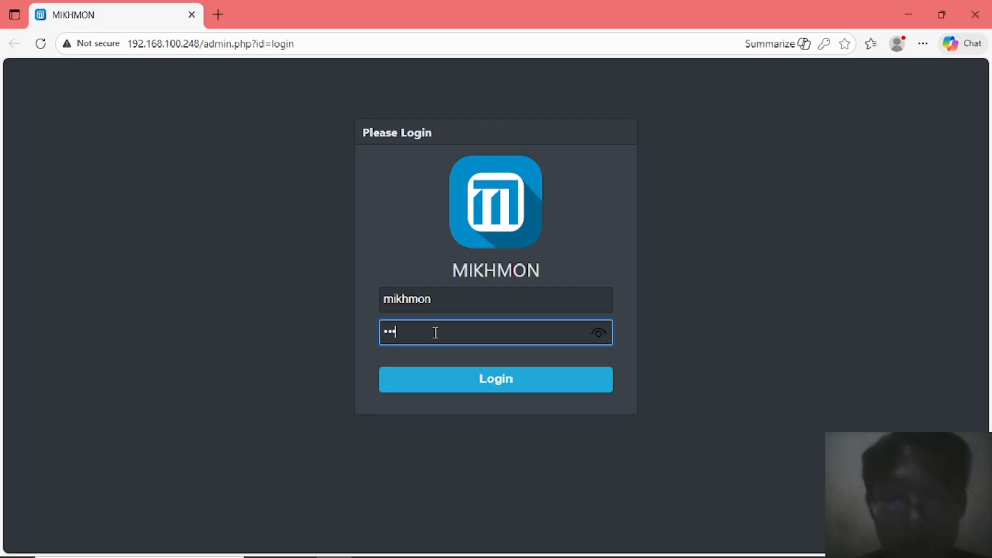
pyautogui.click(602, 335)
pyautogui.click(492, 380)
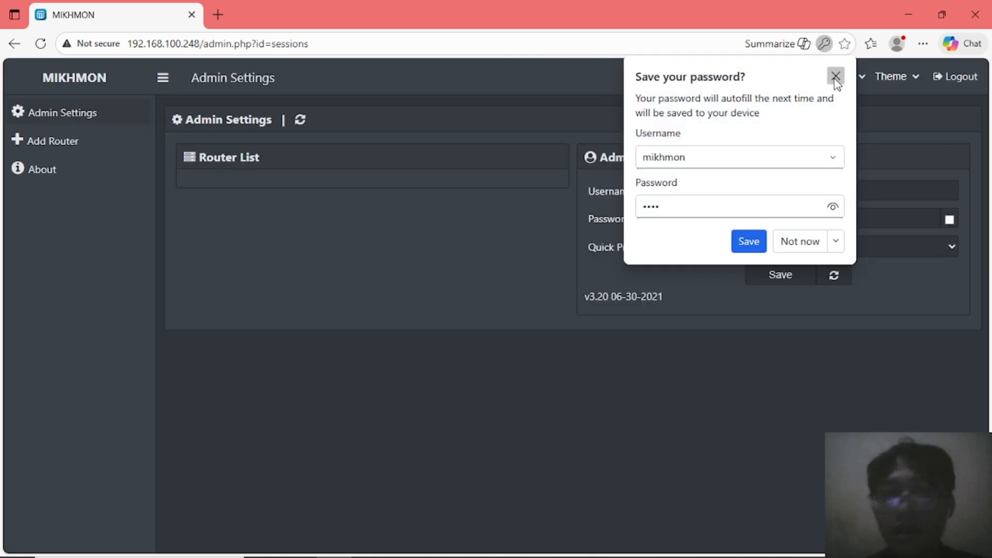
# - Dismiss the save-password offer and review the stored admin username and password
pyautogui.click(836, 77)
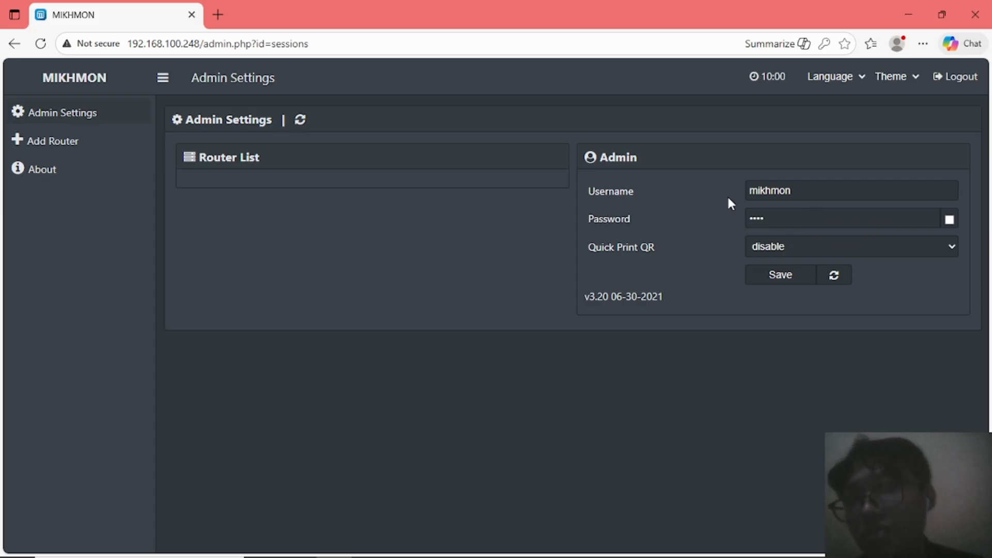
pyautogui.click(796, 191)
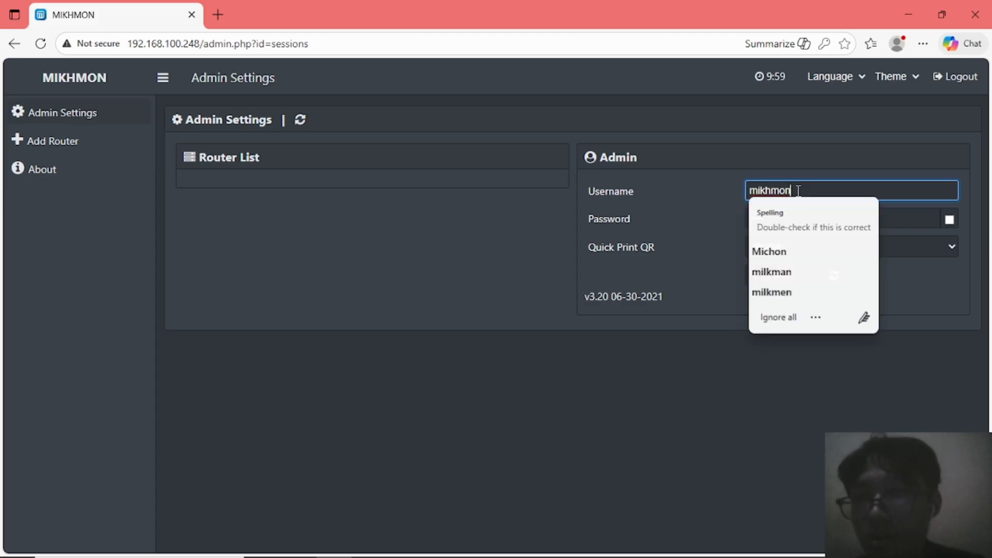
pyautogui.click(696, 185)
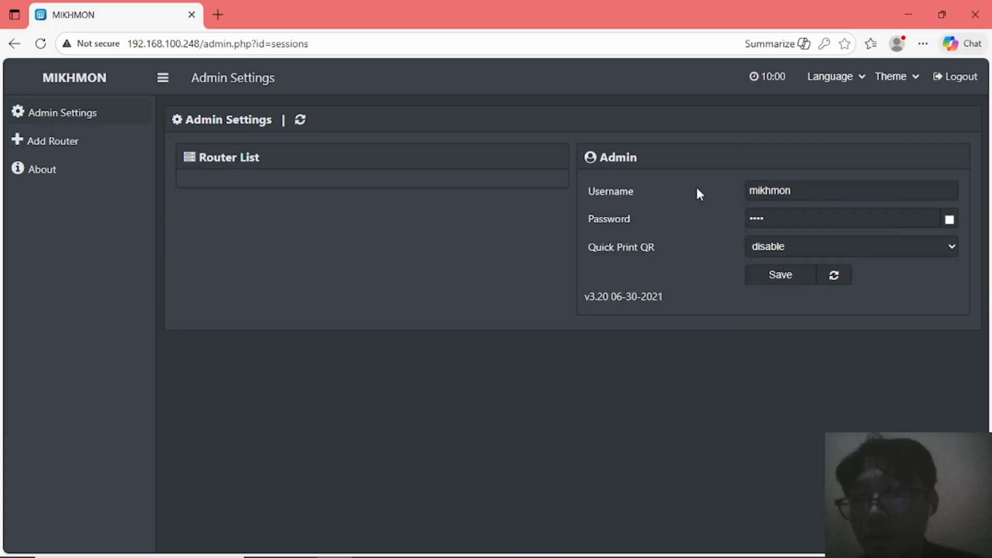
pyautogui.click(778, 224)
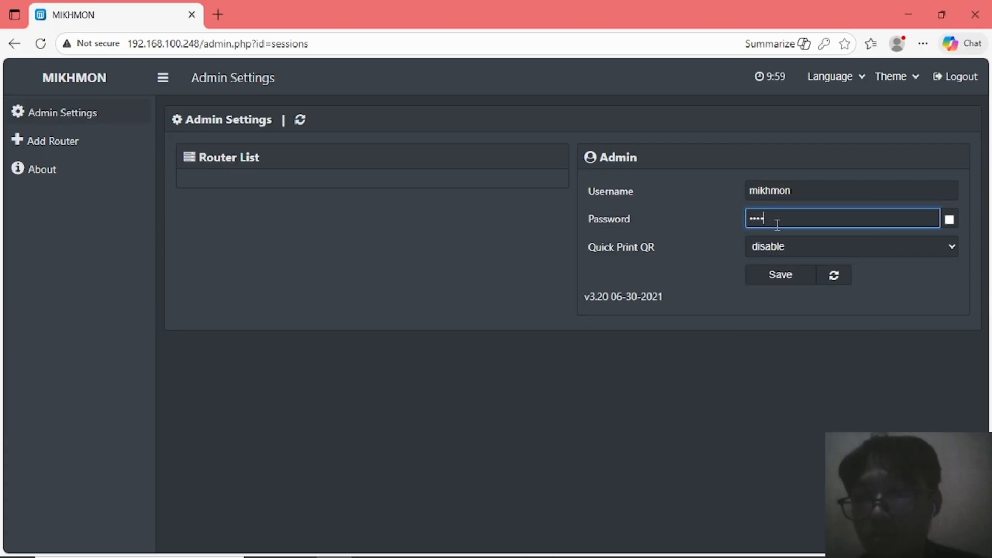
pyautogui.click(697, 206)
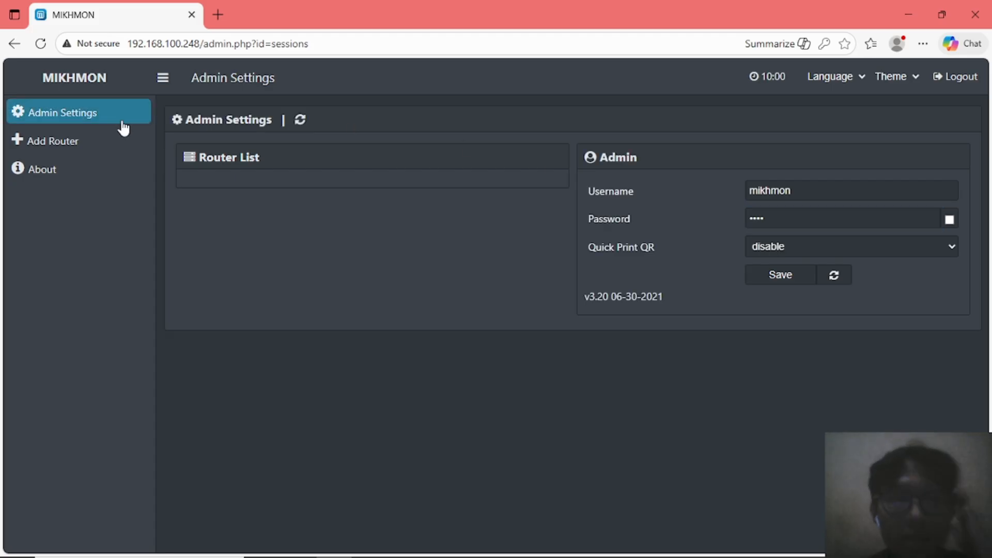
# - Add a new router session with Session Name raikanet
pyautogui.click(63, 145)
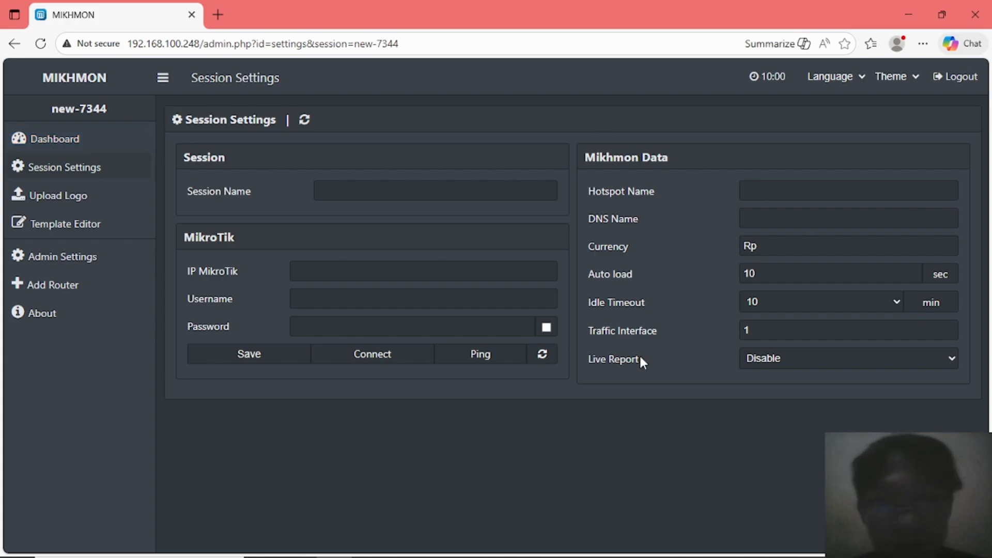
pyautogui.click(375, 189)
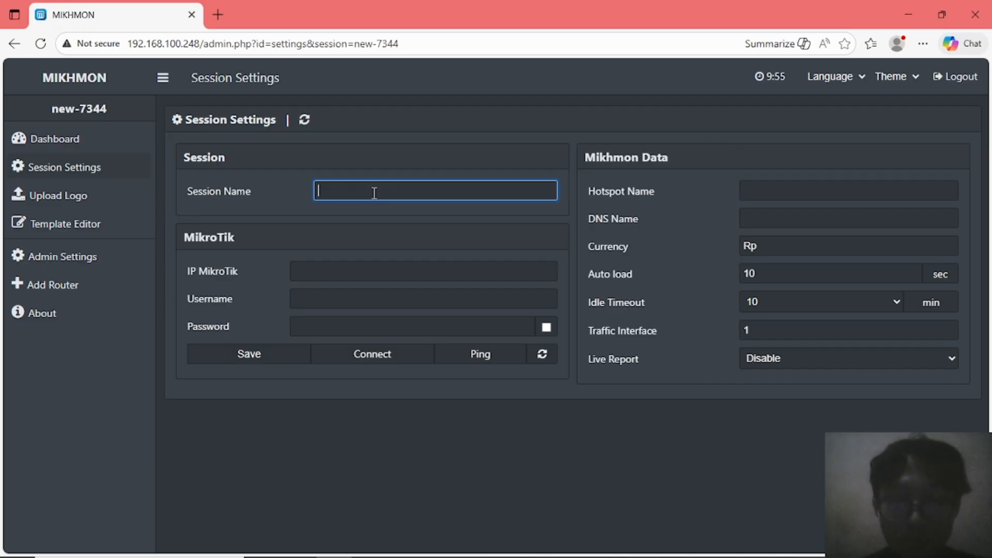
pyautogui.write('raikanet')
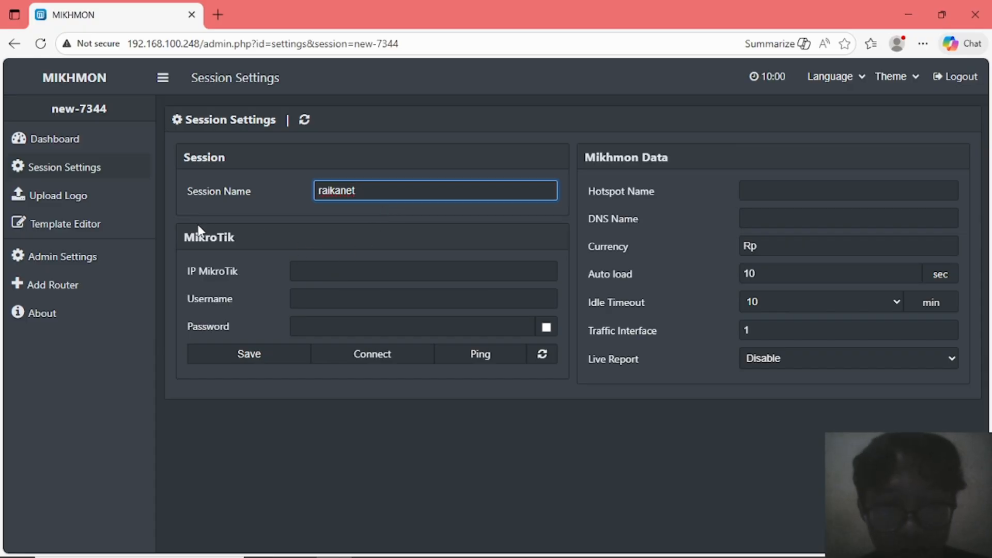
pyautogui.click(344, 271)
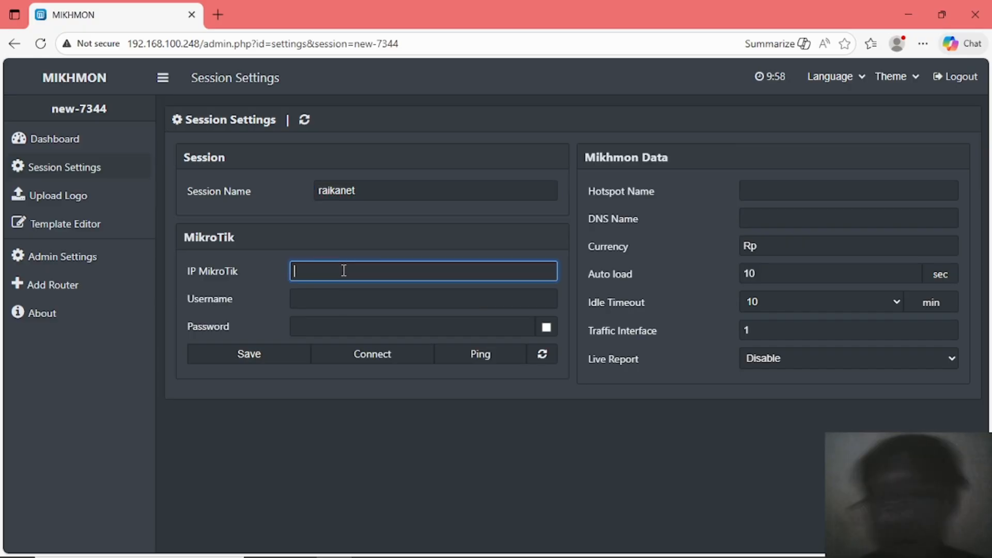
pyautogui.hotkey('alt', 'Tab')
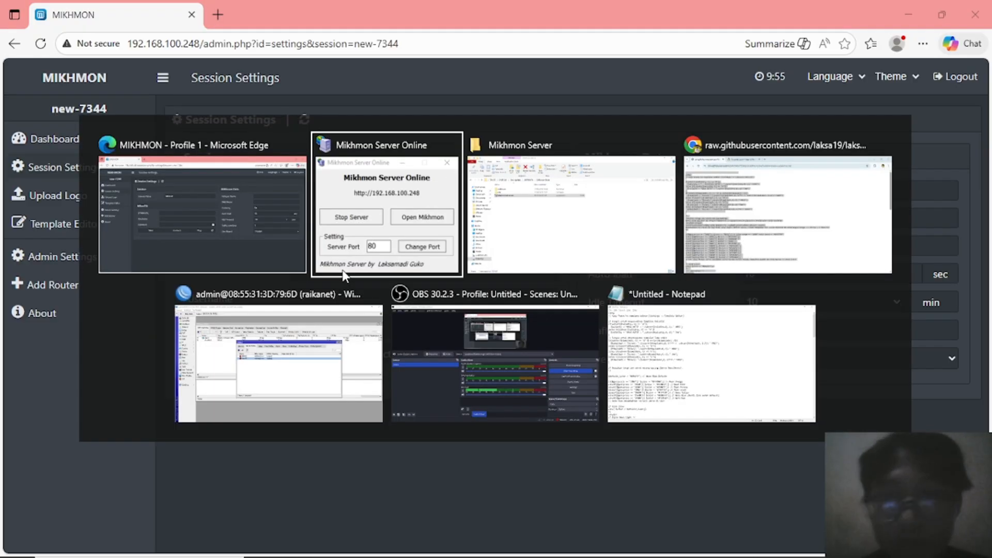
# - Copy hotspot address 192.168.100.1 from WinBox's hsprof1 server profile
pyautogui.click(282, 377)
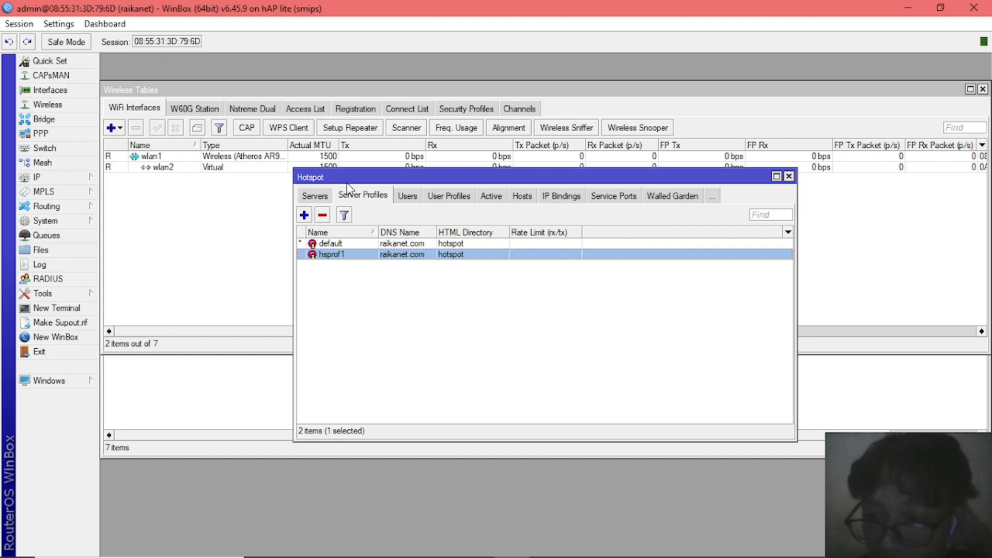
pyautogui.doubleClick(332, 256)
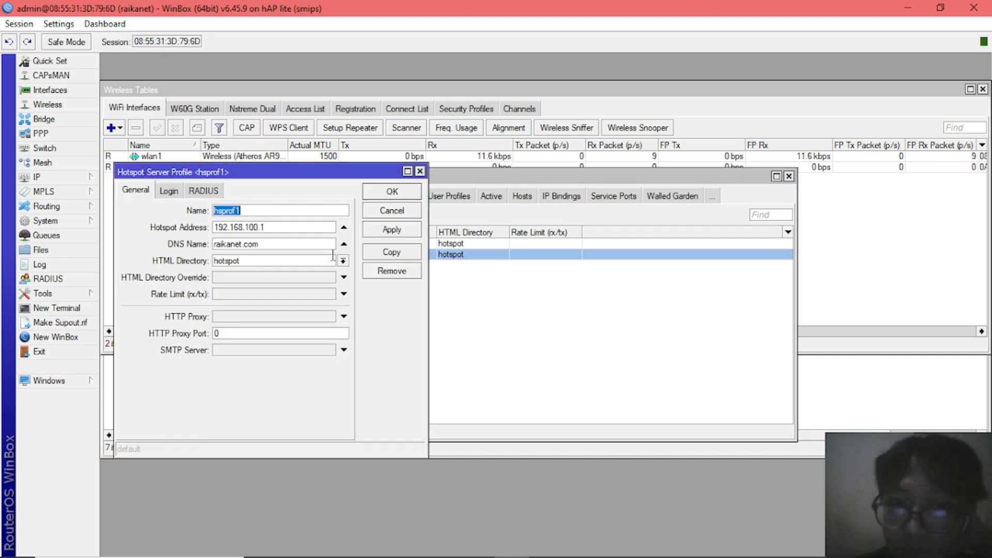
pyautogui.click(419, 171)
pyautogui.doubleClick(331, 254)
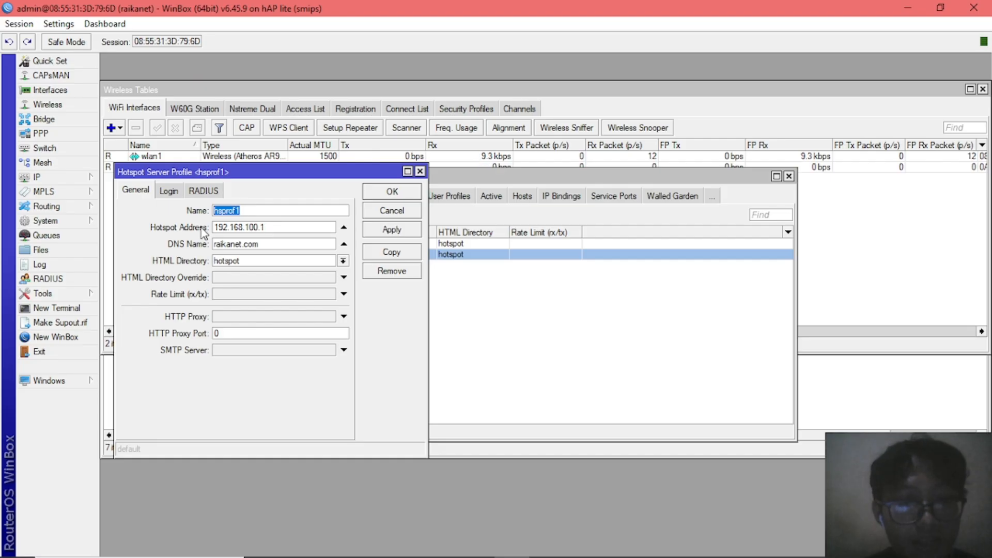
pyautogui.click(292, 228)
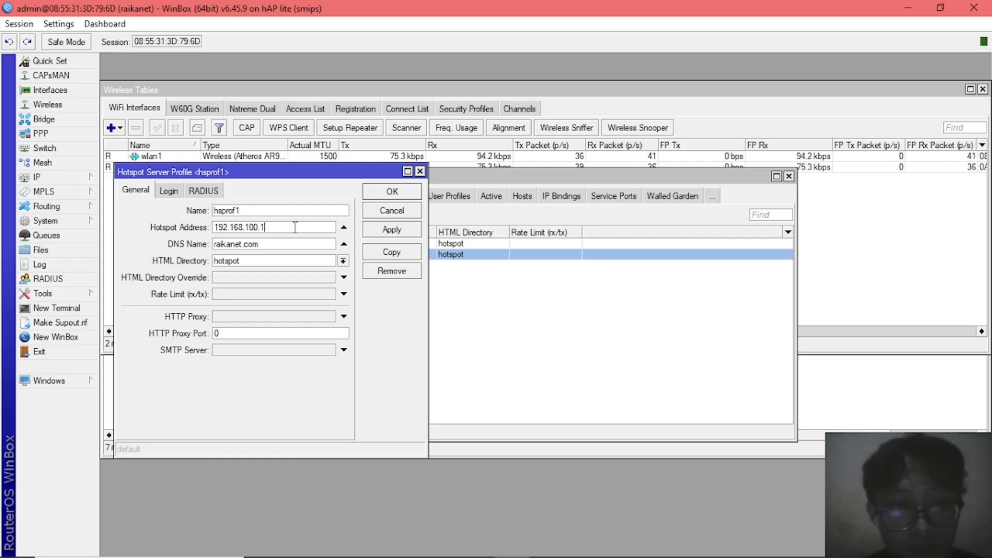
pyautogui.doubleClick(296, 227)
pyautogui.hotkey('ctrl', 'c')
pyautogui.hotkey('alt', 'Tab')
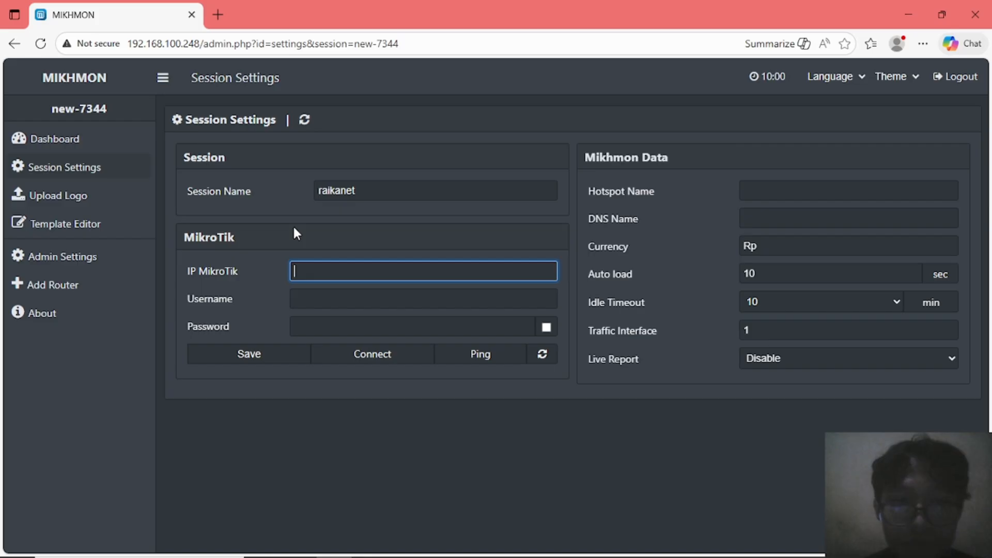
# - Paste 192.168.100.1 as the session's IP MikroTik and return to WinBox
pyautogui.hotkey('ctrl', 'v')
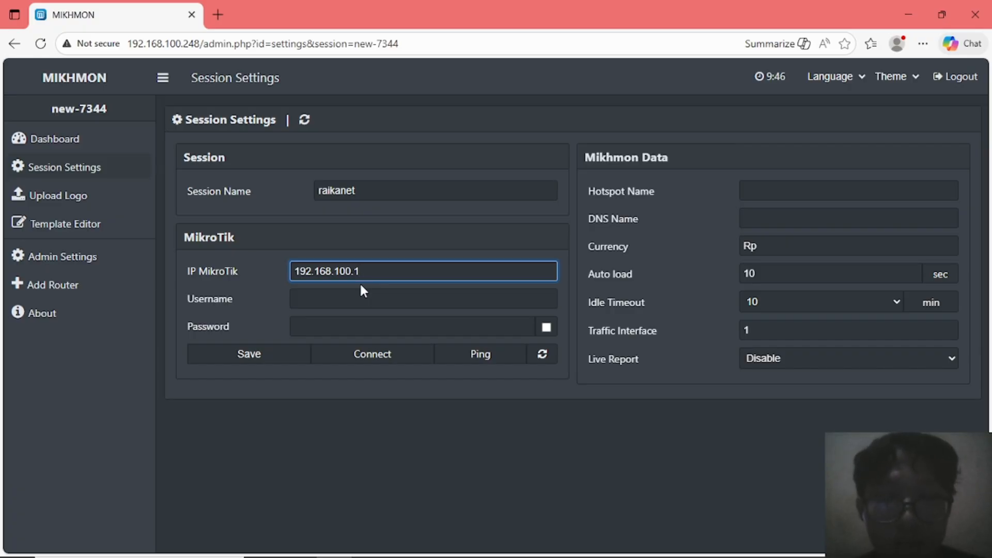
pyautogui.hotkey('alt', 'Tab')
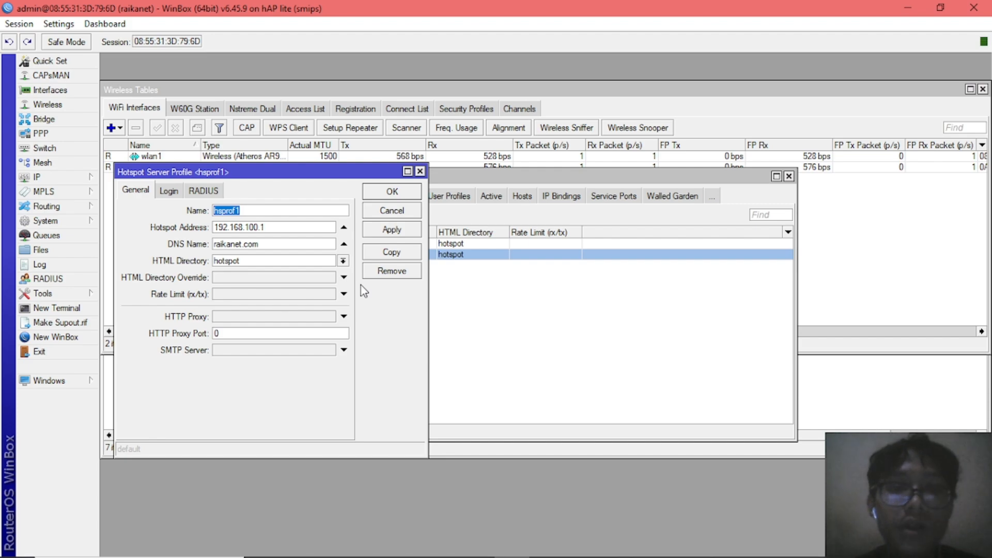
pyautogui.hotkey('alt', 'Tab')
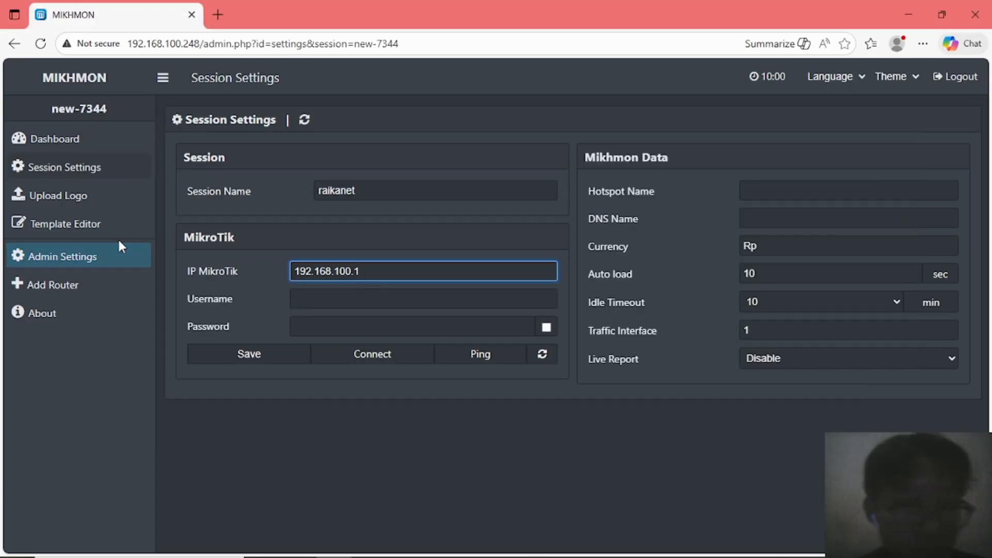
pyautogui.hotkey('alt', 'Tab')
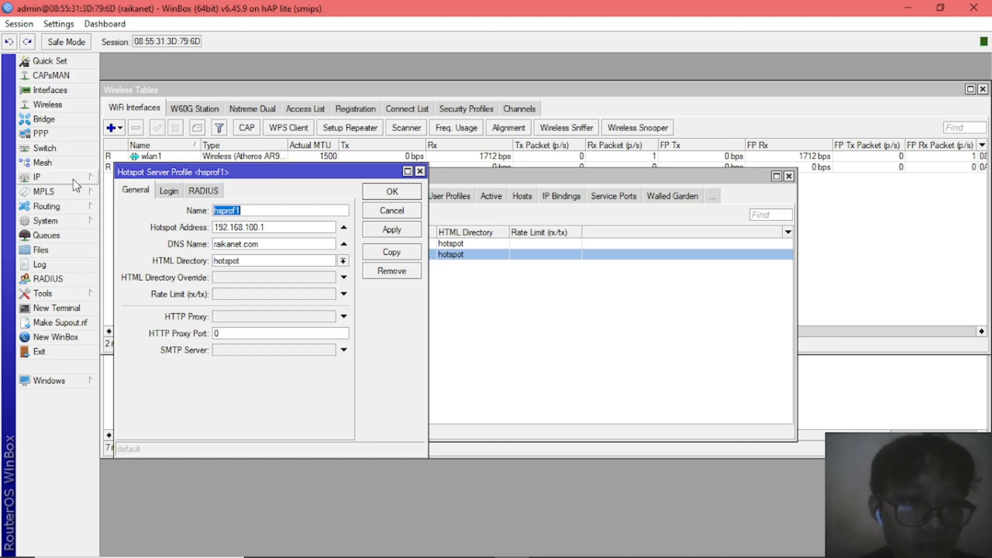
pyautogui.click(73, 180)
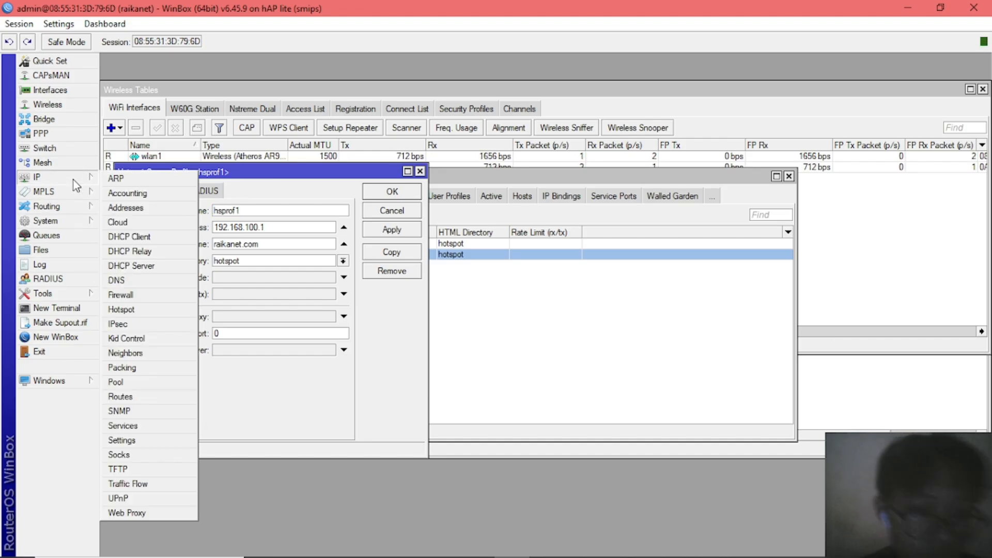
pyautogui.moveTo(72, 224)
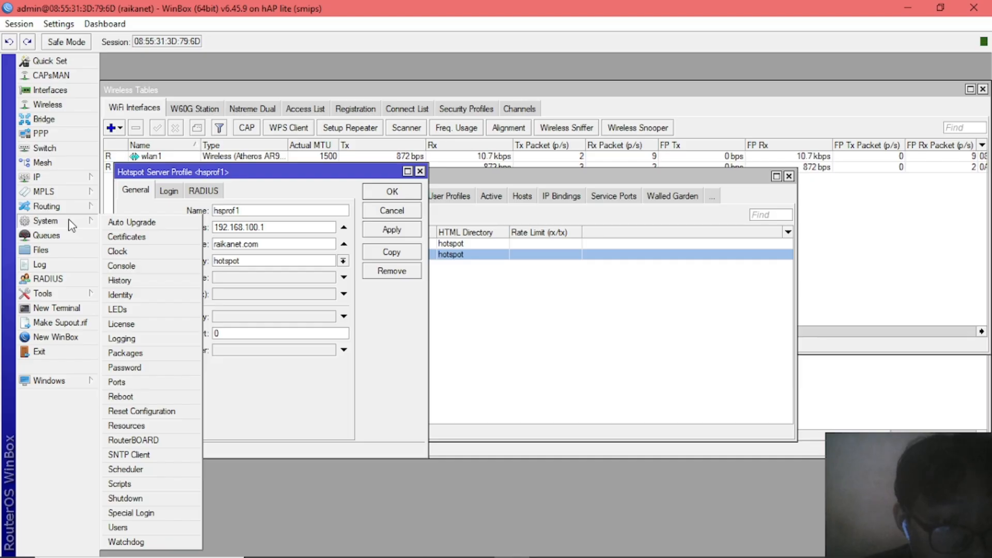
pyautogui.click(122, 527)
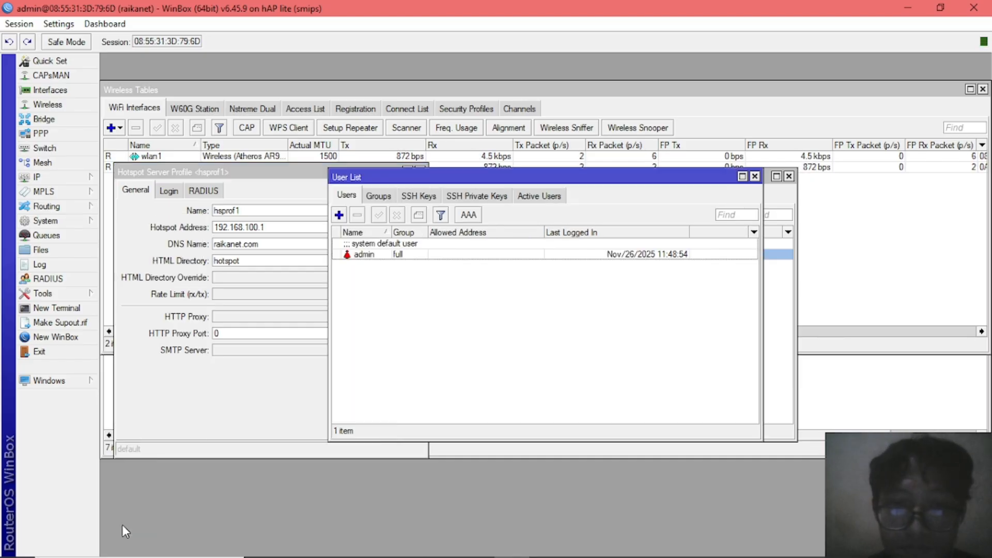
pyautogui.doubleClick(372, 257)
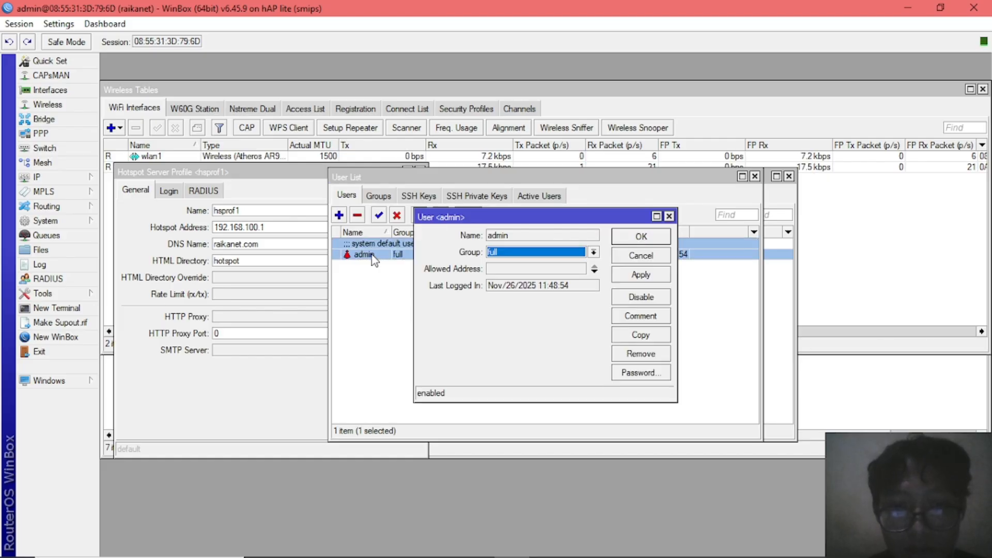
pyautogui.click(641, 378)
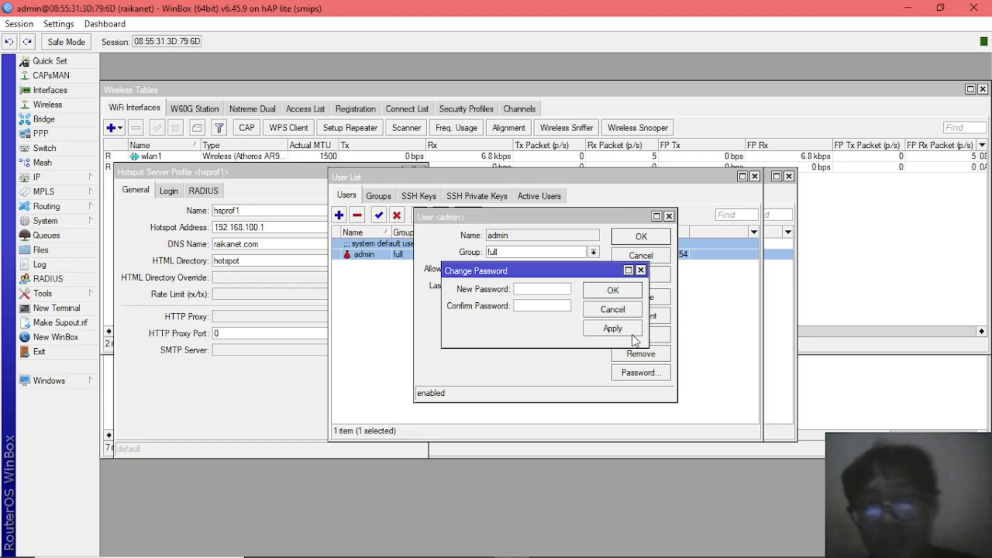
pyautogui.press('Escape')
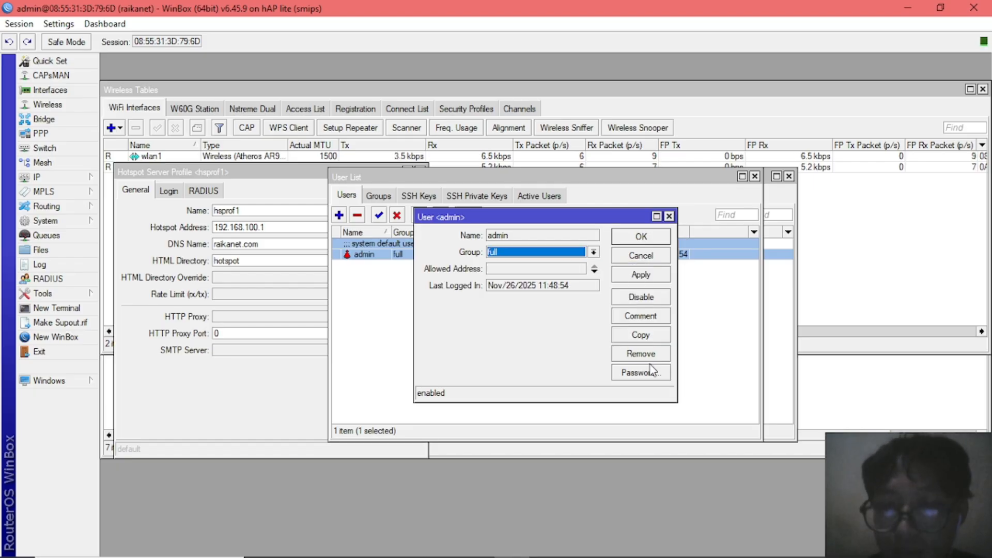
pyautogui.click(652, 370)
pyautogui.click(640, 306)
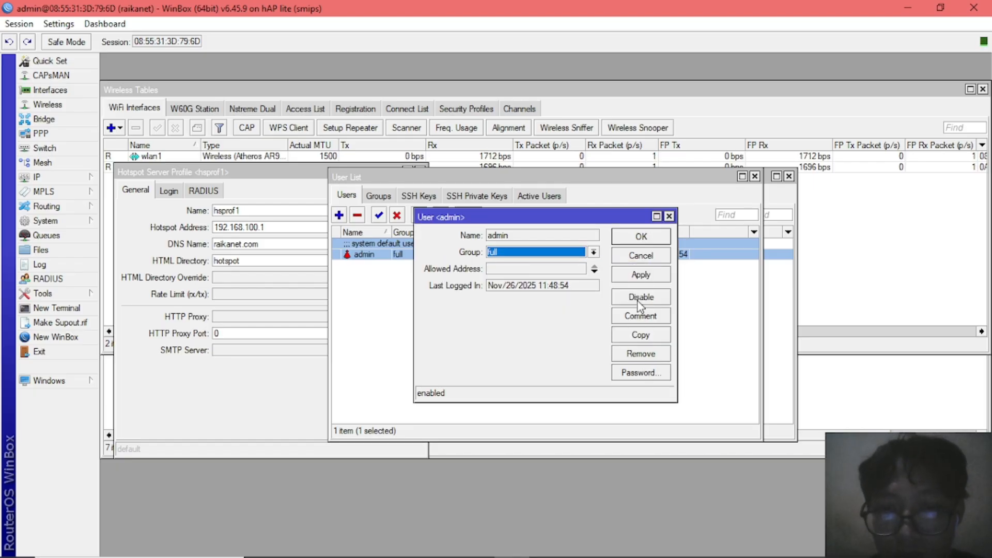
pyautogui.click(670, 217)
pyautogui.click(756, 176)
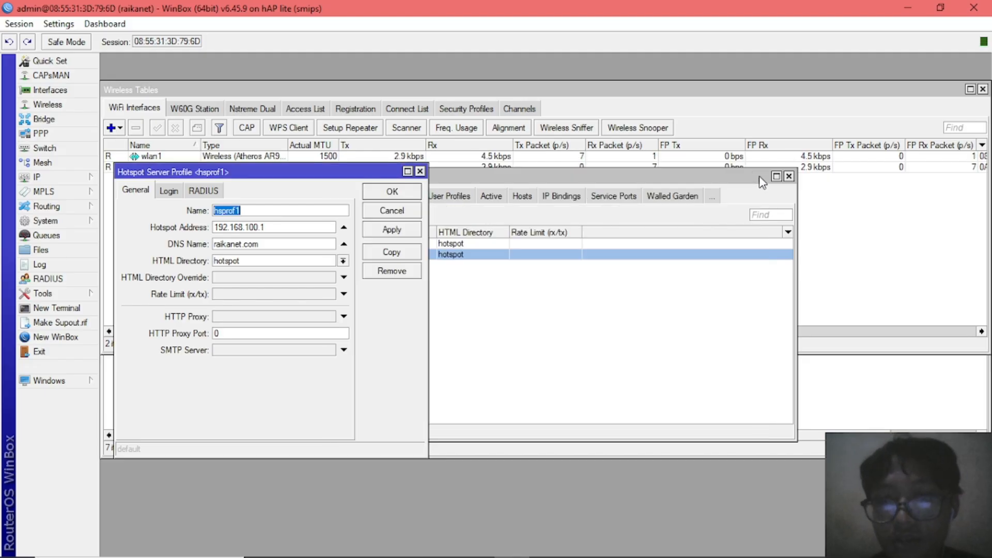
pyautogui.hotkey('alt', 'Tab')
# - Enter admin as the MikroTik username in the Mikhmon session settings
pyautogui.click(305, 299)
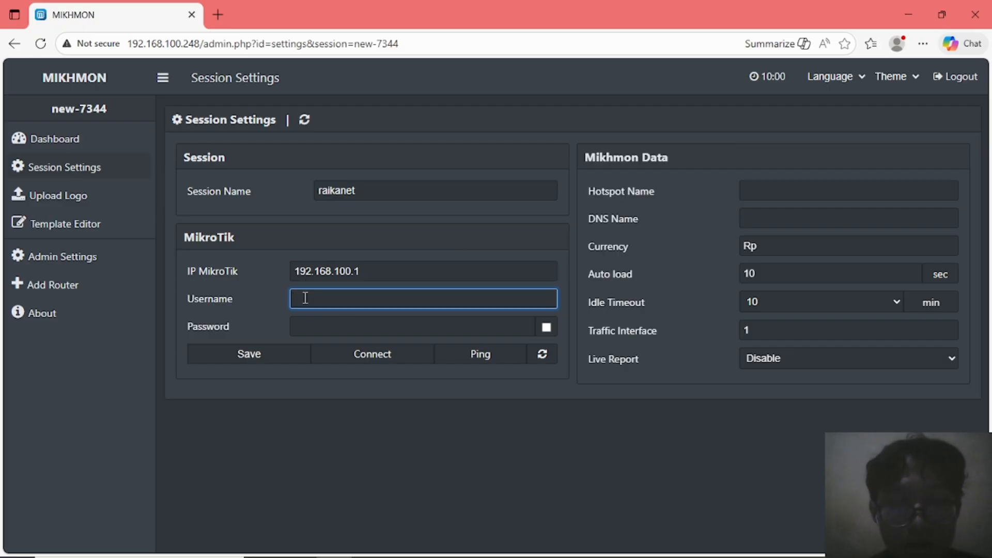
pyautogui.write('admin')
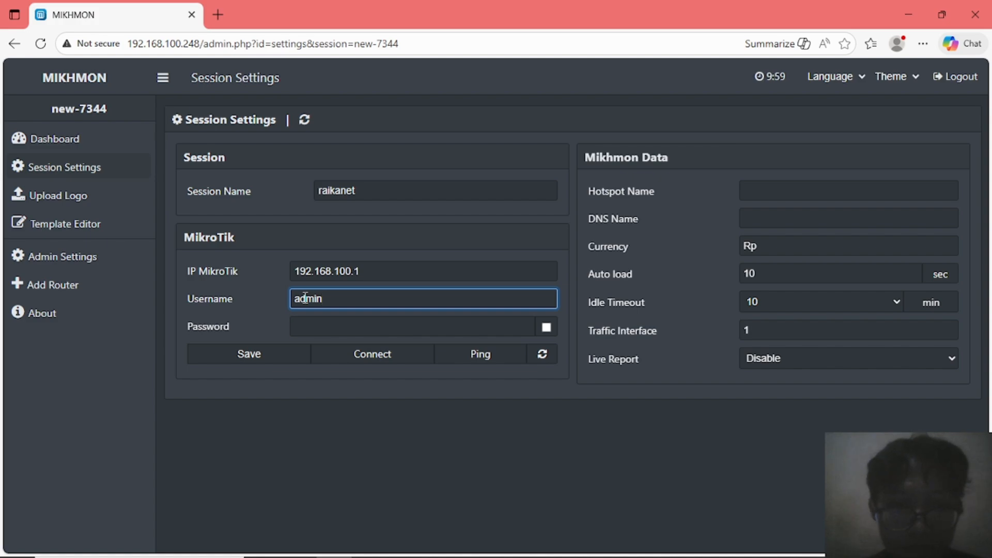
pyautogui.click(327, 331)
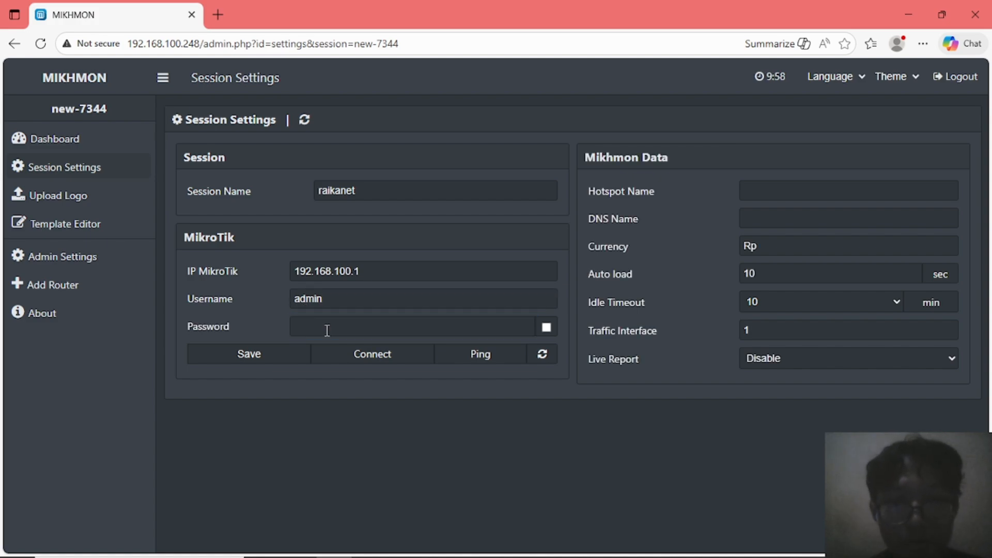
pyautogui.hotkey('alt', 'Tab')
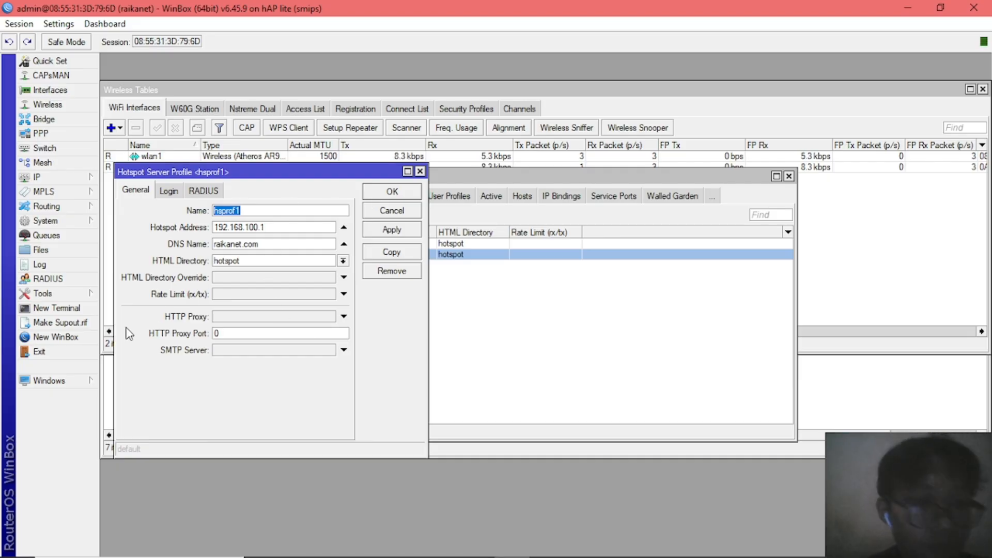
# - In System > Users, add a new router user in group full with a password
pyautogui.click(50, 220)
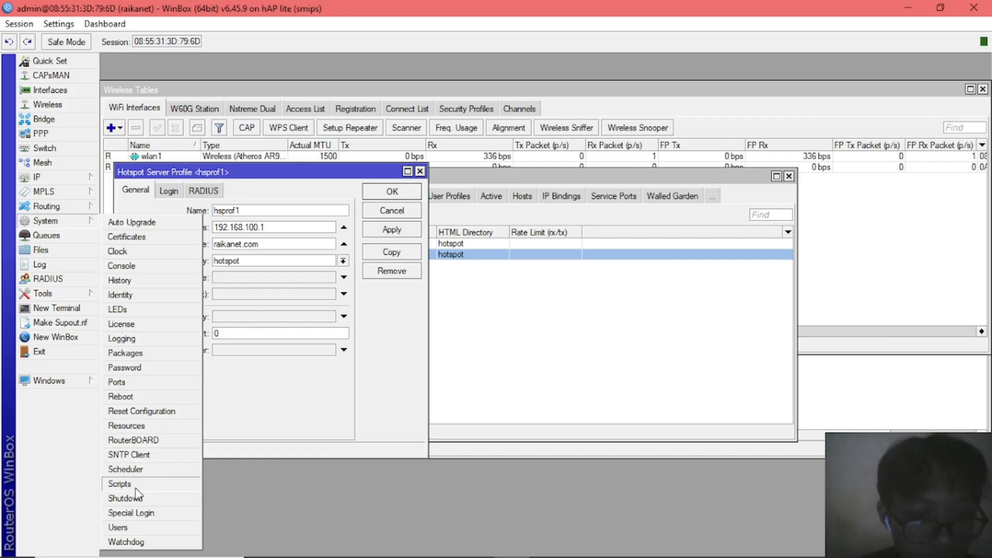
pyautogui.click(123, 527)
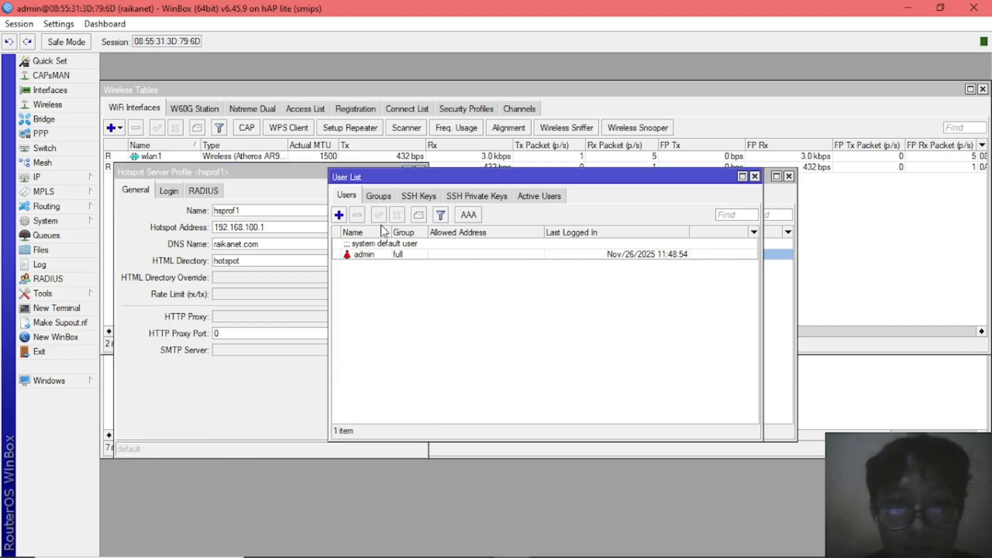
pyautogui.click(339, 215)
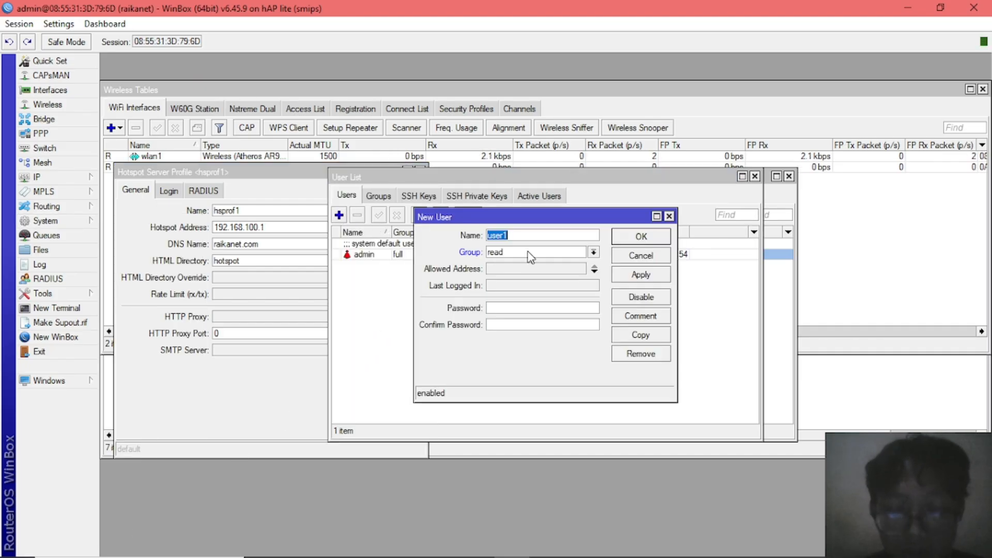
pyautogui.write('raikamikhmon')
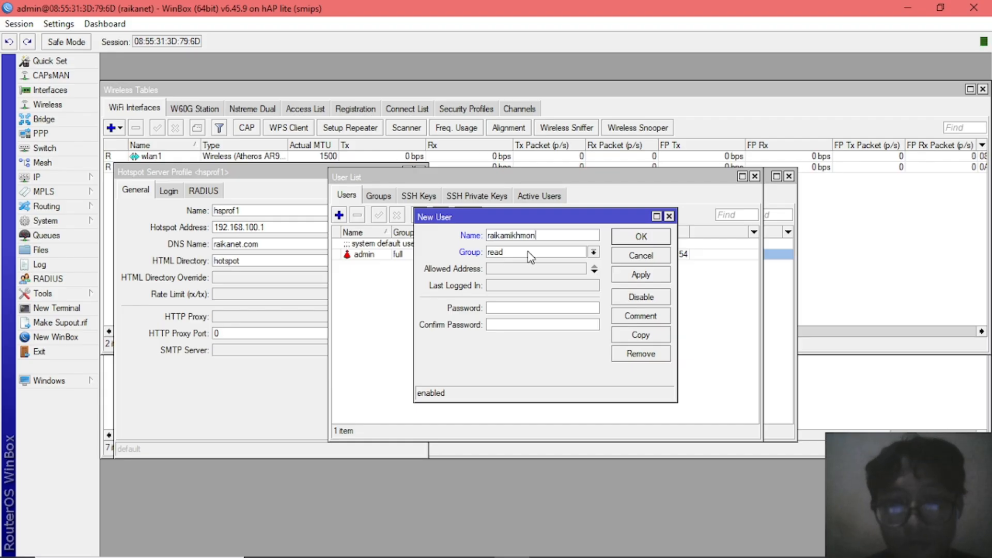
pyautogui.click(523, 252)
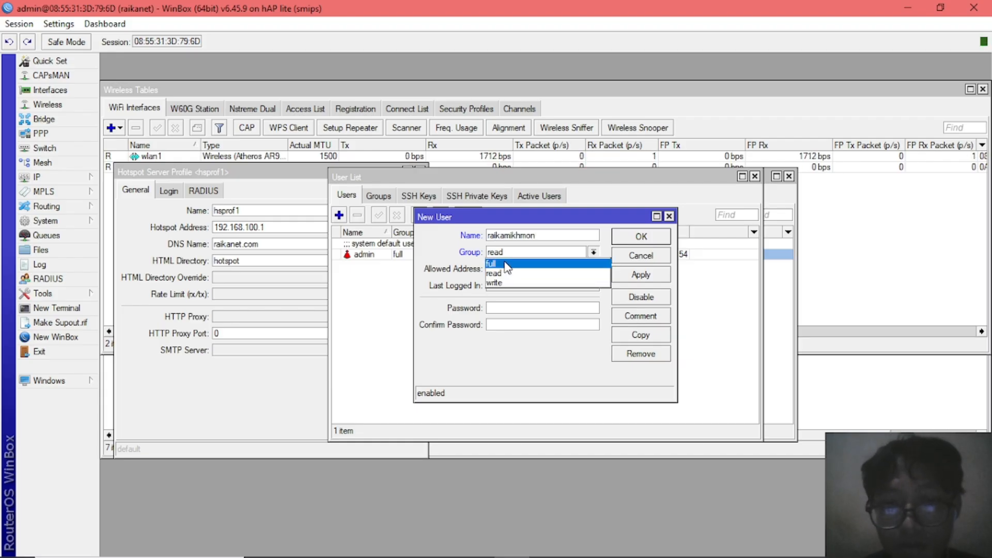
pyautogui.click(508, 264)
pyautogui.click(505, 309)
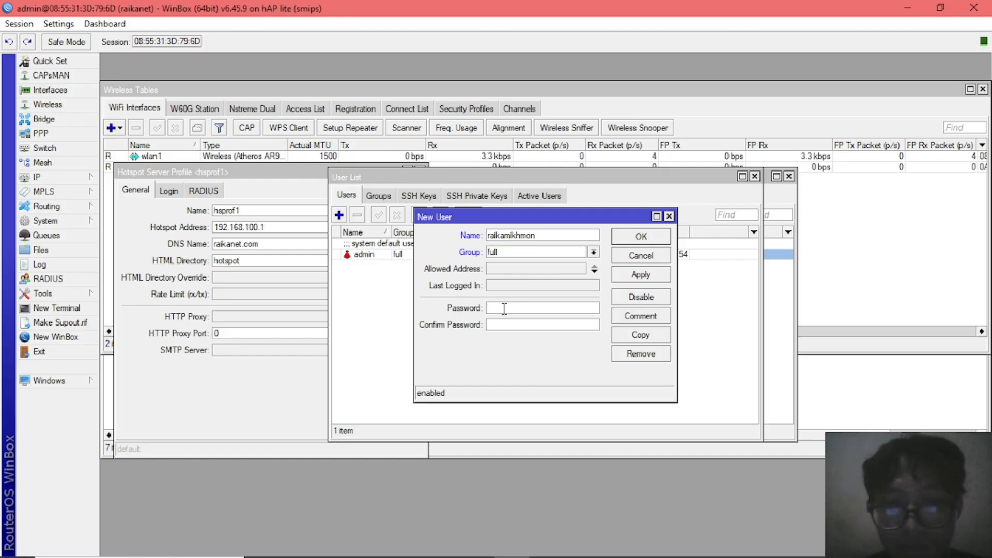
pyautogui.write('*******')
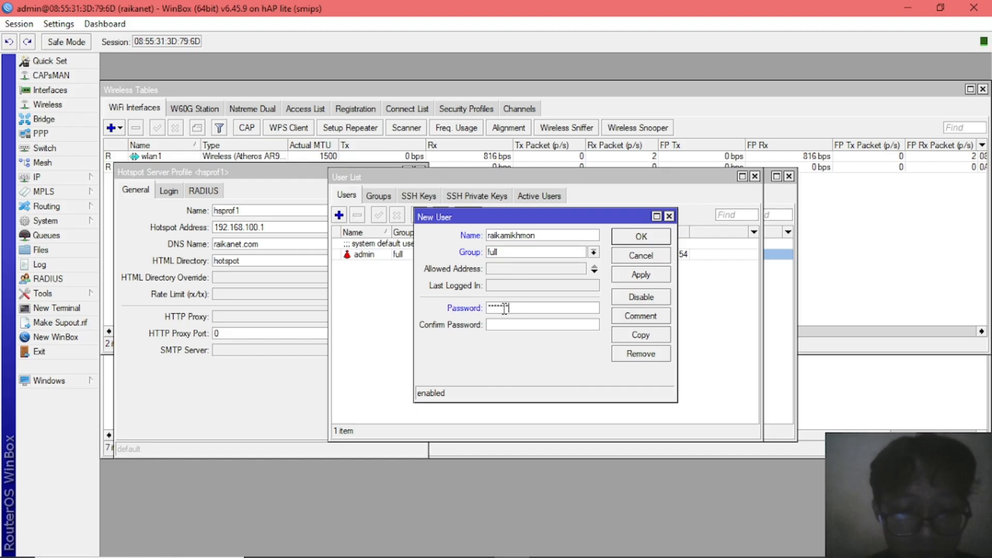
pyautogui.write('*')
pyautogui.click(514, 323)
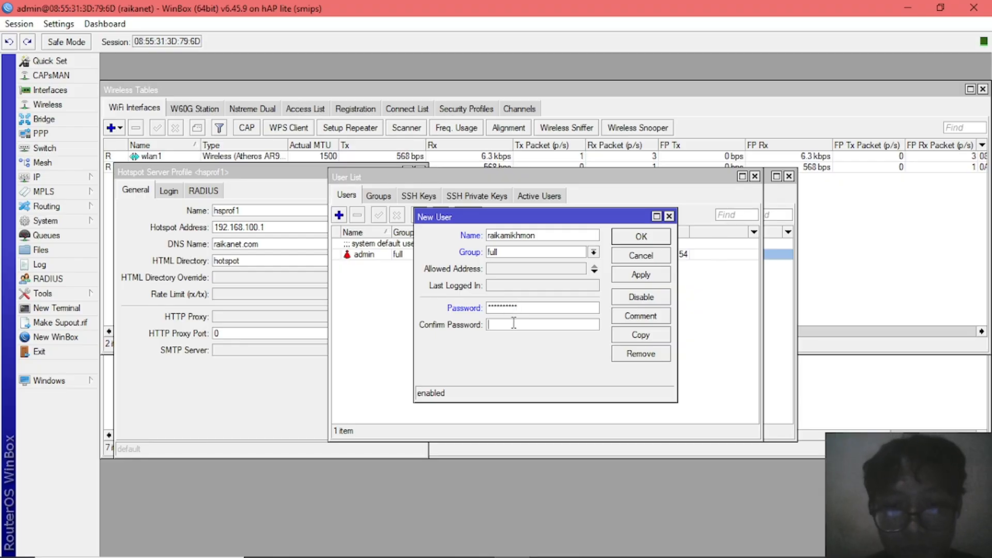
pyautogui.write('**********')
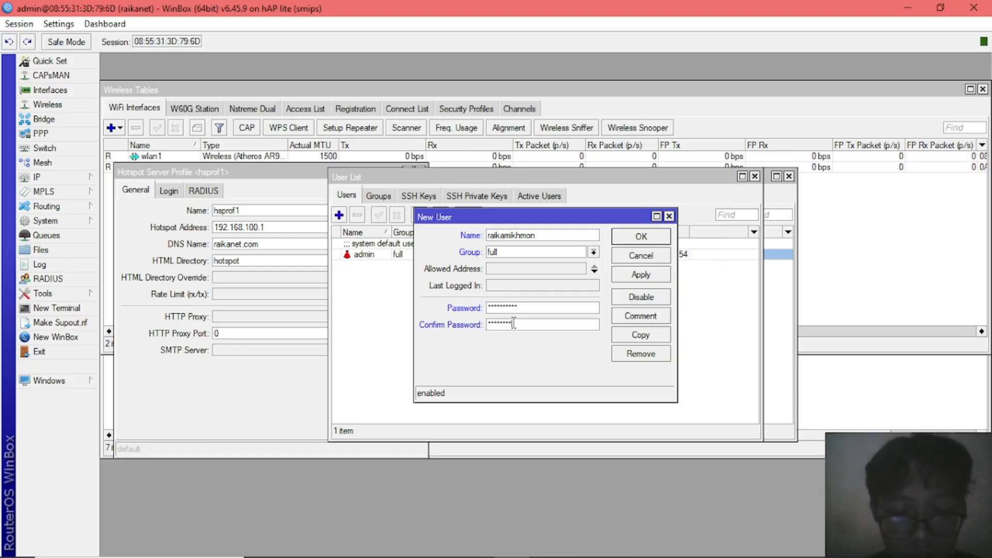
# - Comment the new user LOGIN MIKHMON, apply and close the dialog
pyautogui.click(639, 318)
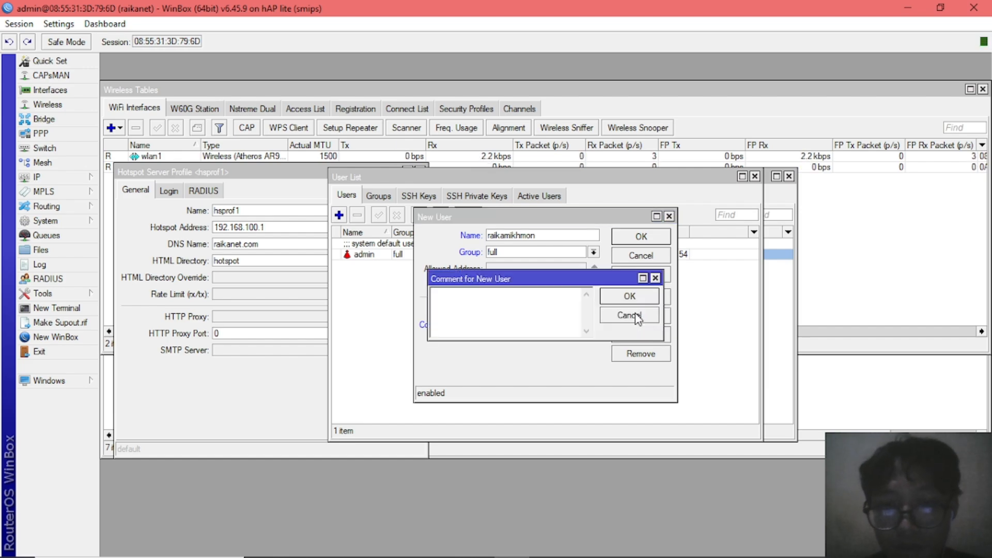
pyautogui.write('LOGIN MIKHMON')
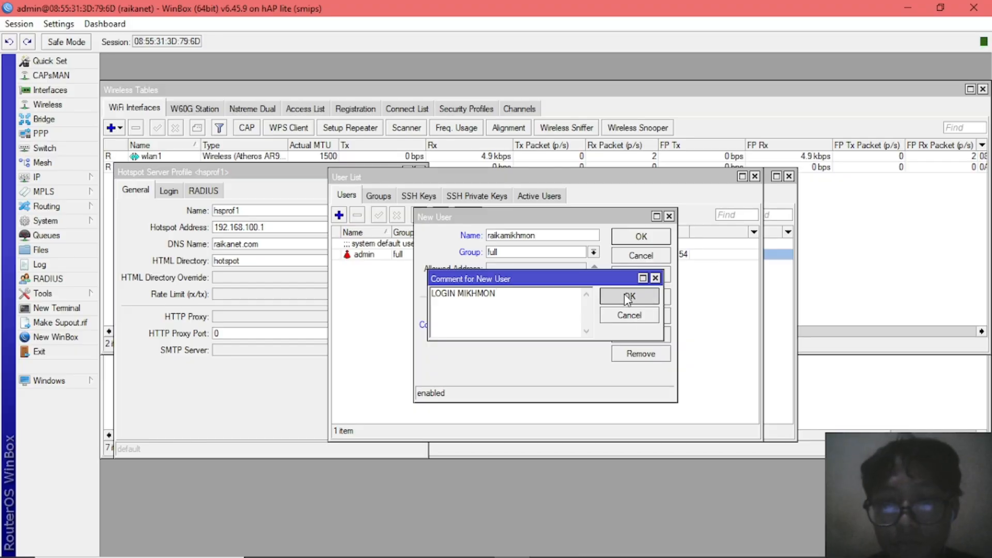
pyautogui.click(627, 297)
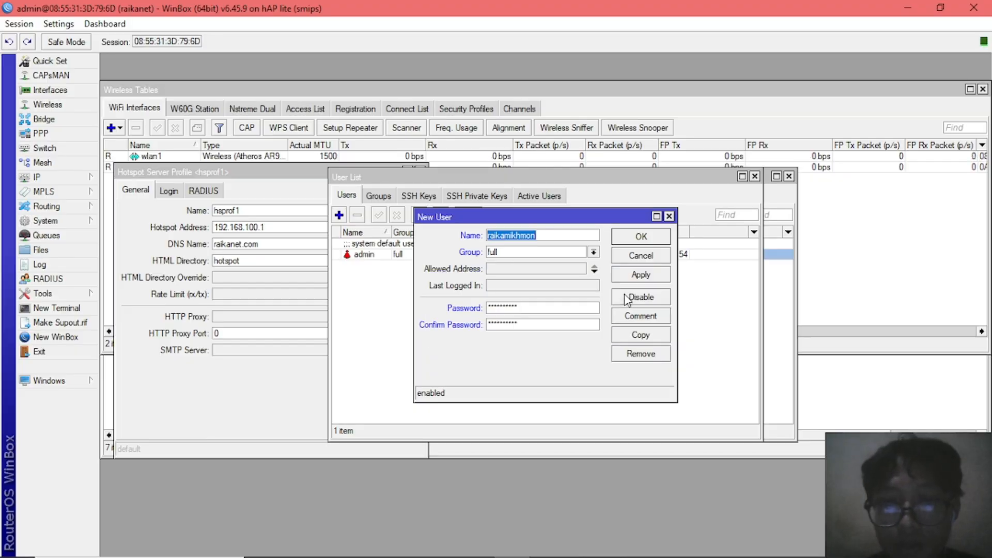
pyautogui.click(641, 274)
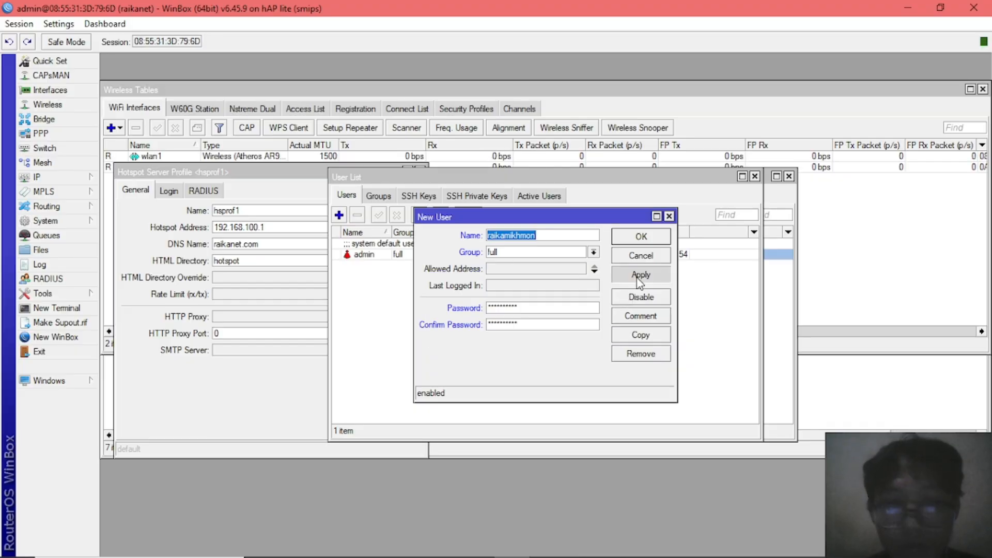
pyautogui.click(641, 237)
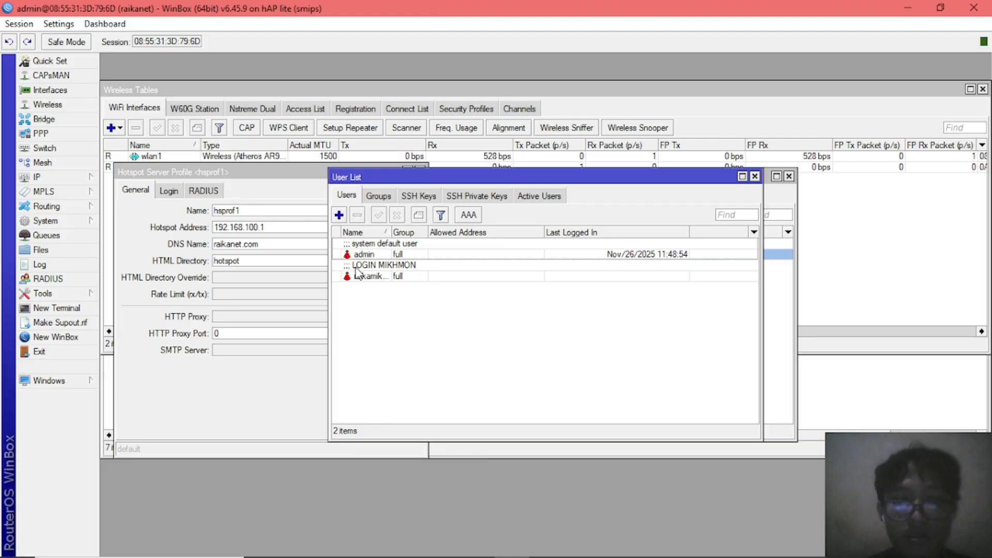
pyautogui.hotkey('alt', 'Tab')
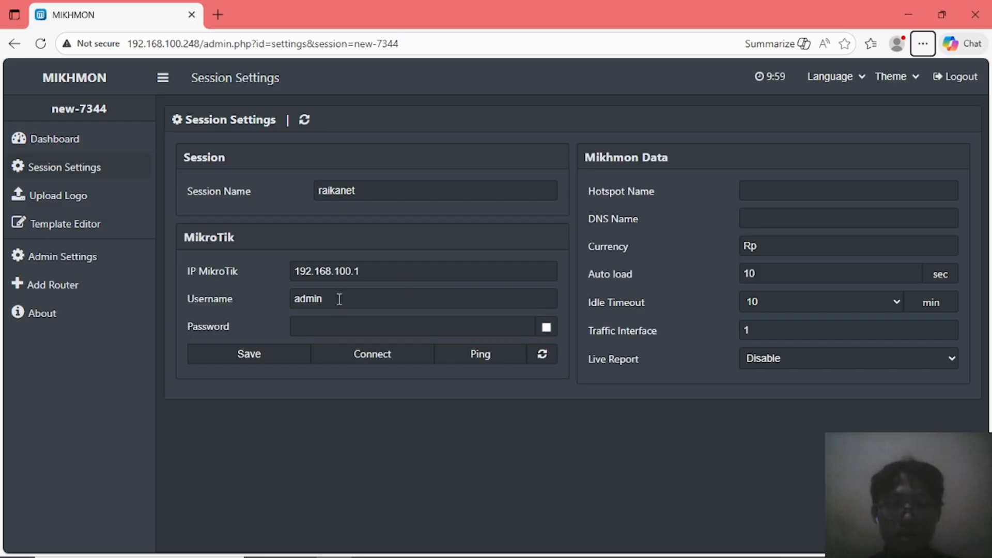
# - Replace the session's MikroTik username and password with the new router user's login
pyautogui.click(339, 300)
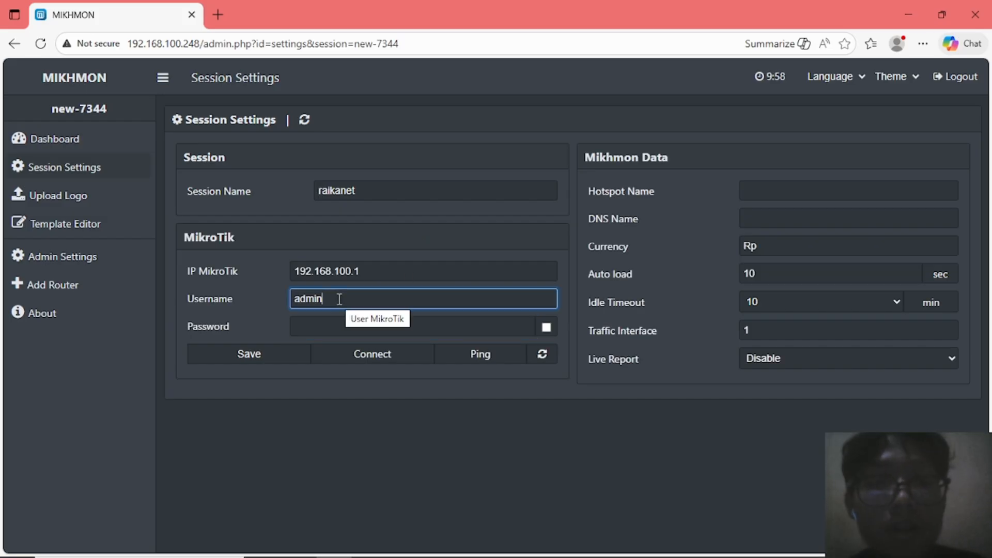
pyautogui.hotkey('ctrl', 'a')
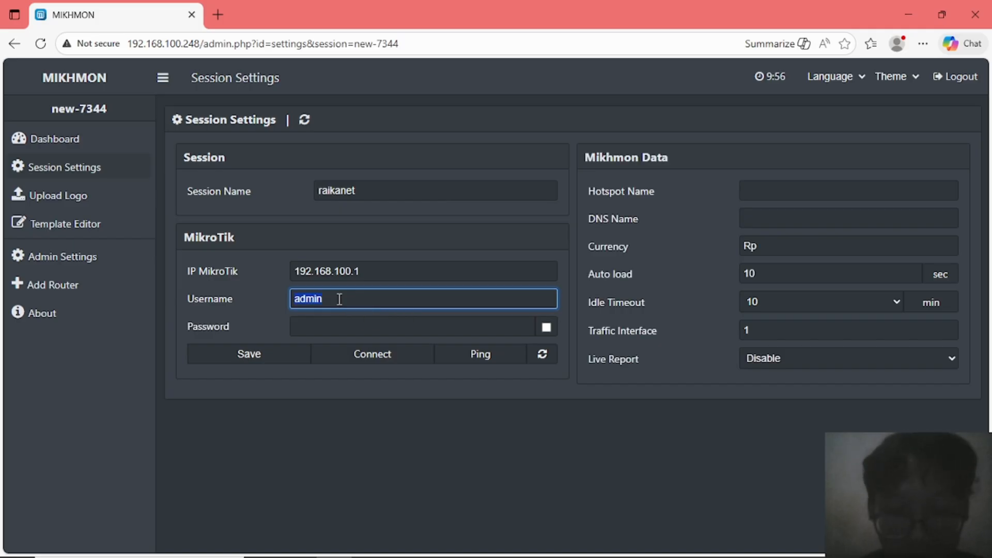
pyautogui.write('RAIKA')
pyautogui.hotkey('ctrl', 'a')
pyautogui.write('raika')
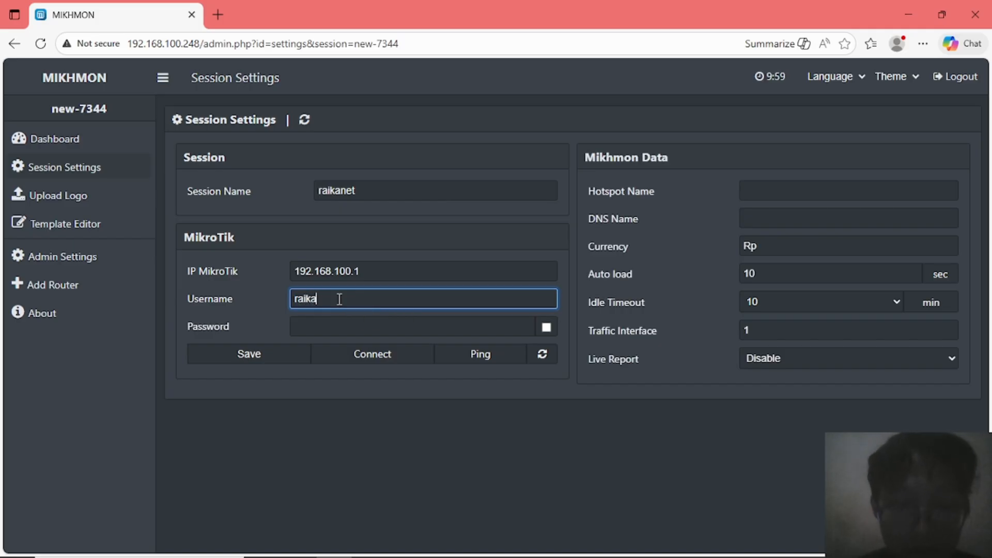
pyautogui.write('mikhmon')
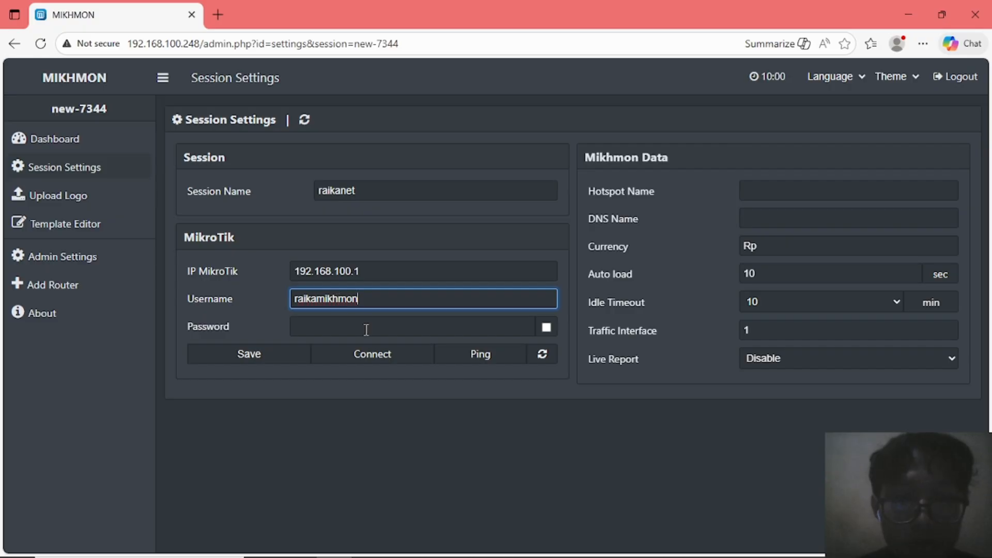
pyautogui.click(366, 327)
pyautogui.click(546, 329)
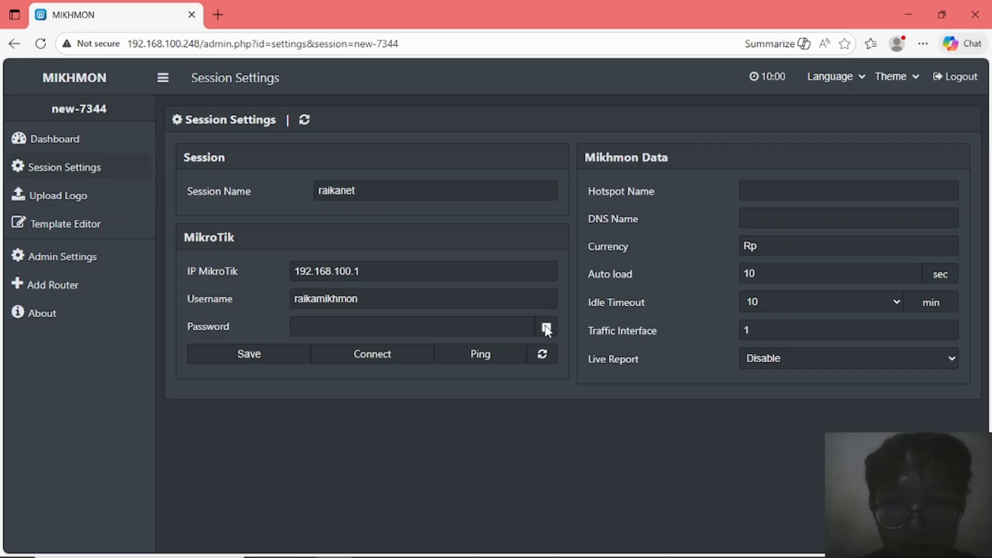
pyautogui.click(510, 324)
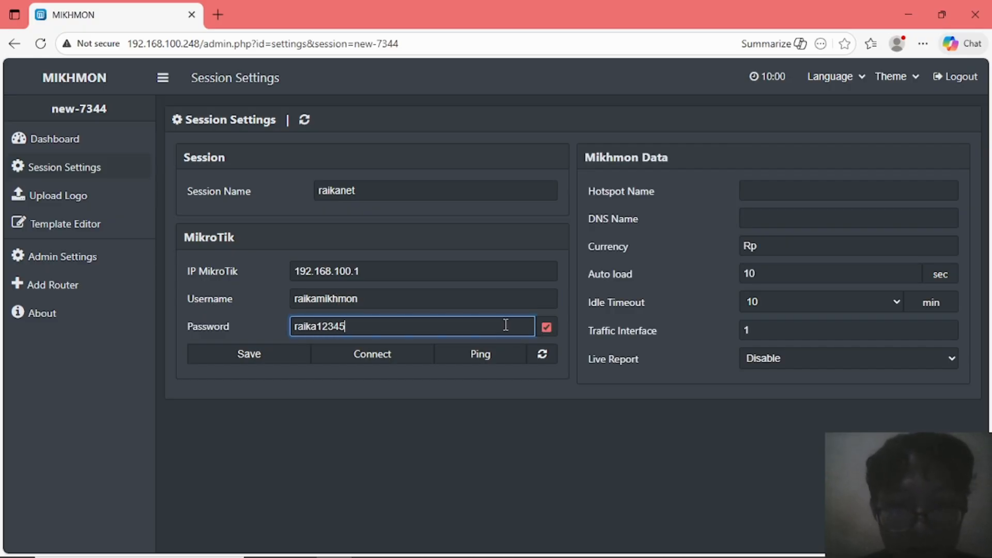
# - Set the session's Hotspot Name to RAIKANET
pyautogui.click(781, 199)
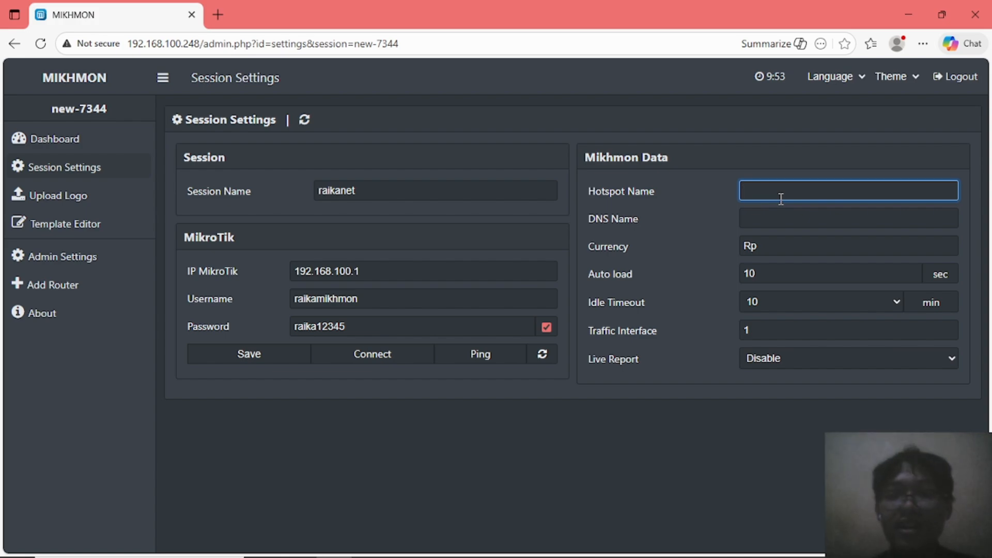
pyautogui.write('RAIKANET')
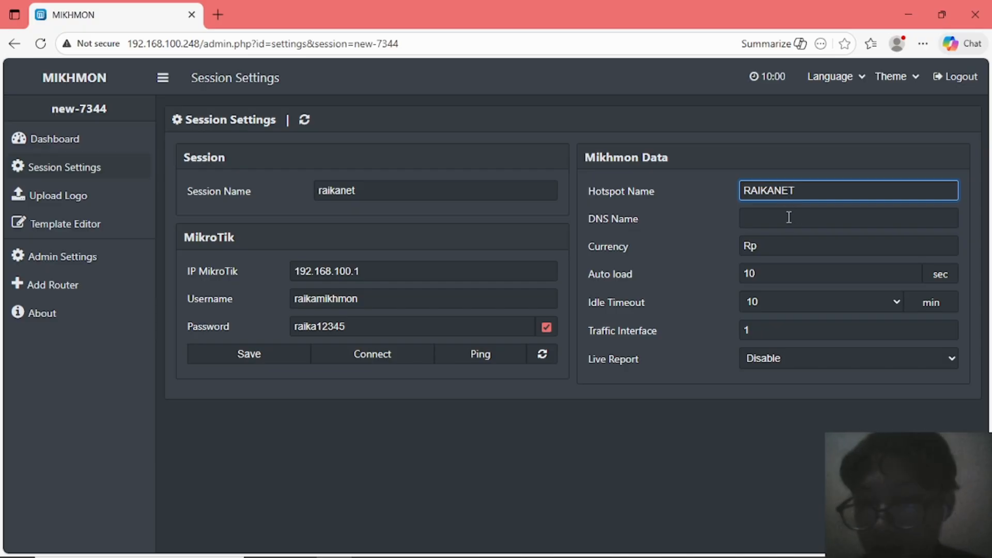
pyautogui.click(776, 220)
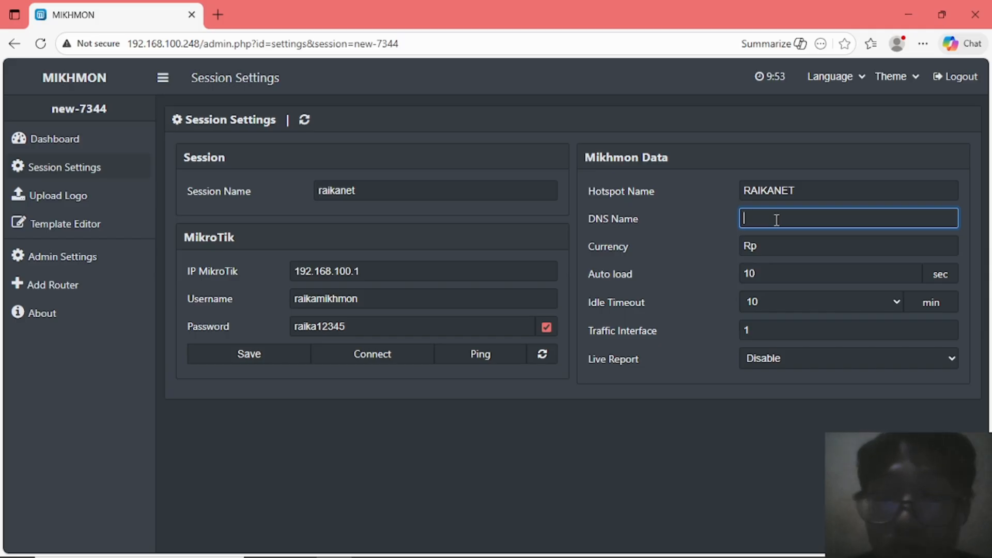
pyautogui.hotkey('alt', 'Tab')
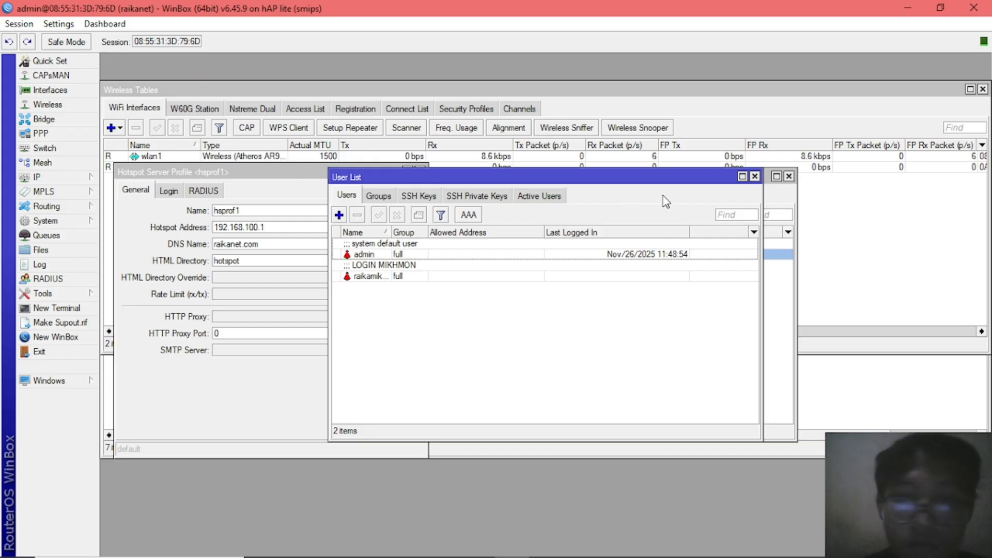
# - In WinBox, reopen the hsprof1 server profile and select its DNS name raikanet.com
pyautogui.click(755, 176)
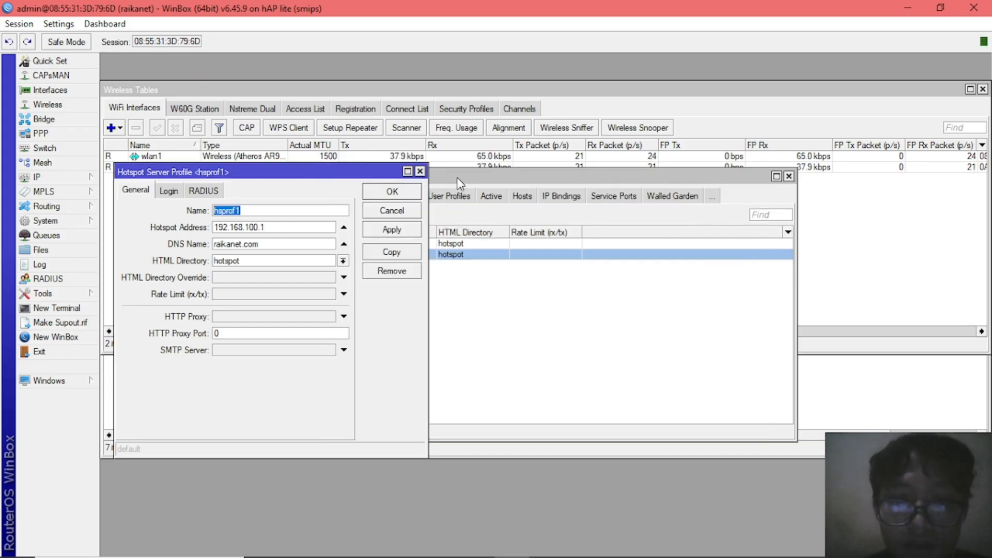
pyautogui.click(457, 178)
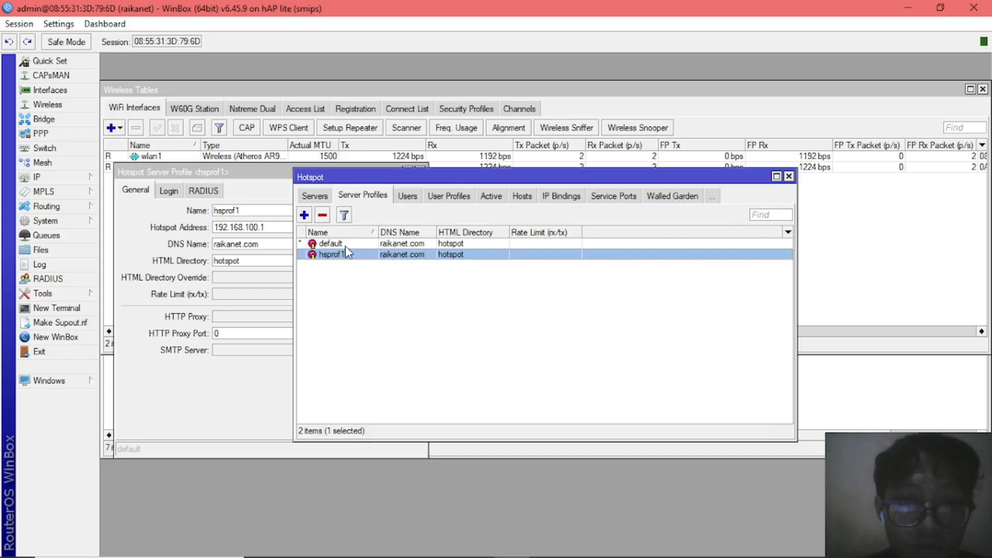
pyautogui.doubleClick(334, 254)
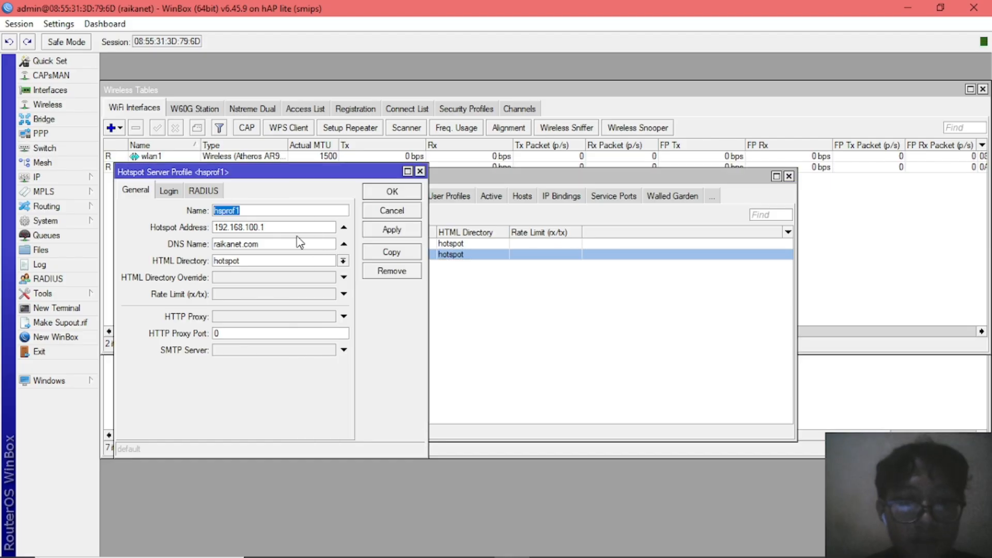
pyautogui.click(232, 245)
pyautogui.doubleClick(258, 245)
pyautogui.hotkey('ctrl', 'c')
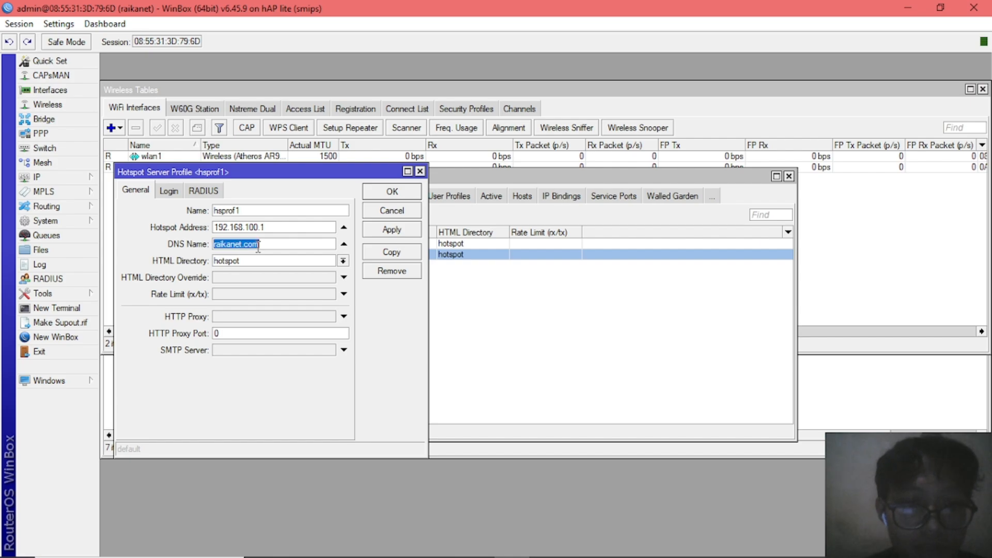
# - Paste raikanet.com into the DNS Name field of Mikhmon's session settings
pyautogui.hotkey('alt', 'Tab')
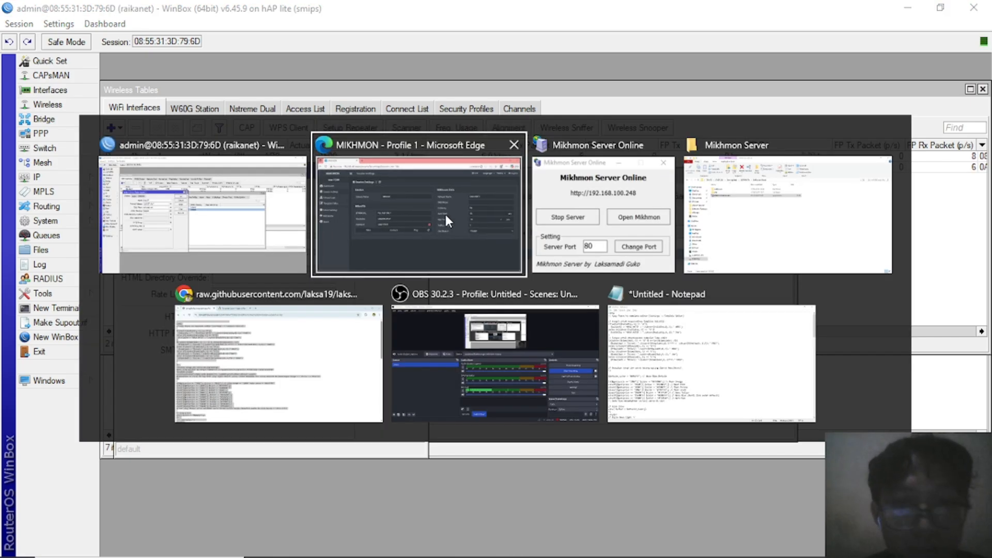
pyautogui.click(445, 216)
pyautogui.click(777, 214)
pyautogui.hotkey('ctrl', 'v')
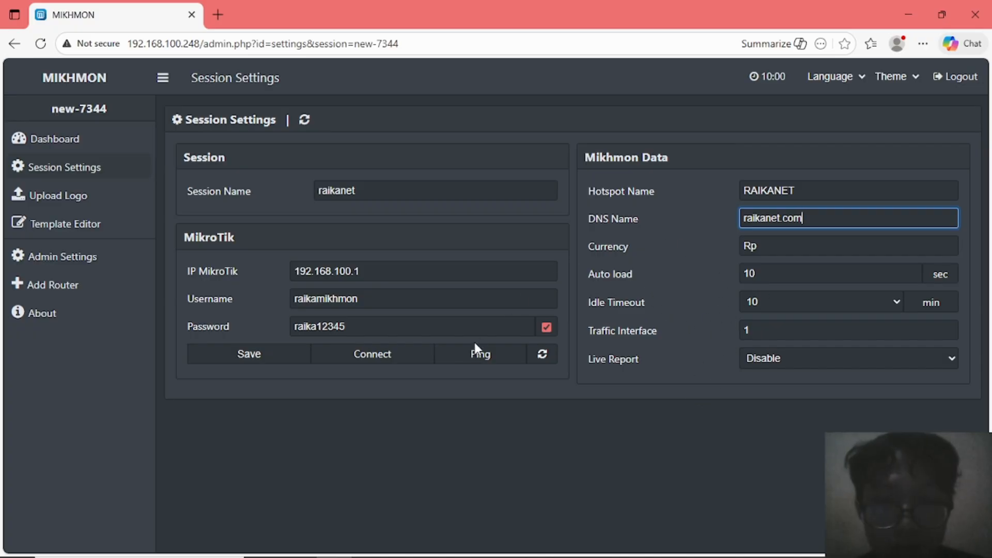
# - Save the raikanet session settings and ping-test the router at 192.168.100.1:8728
pyautogui.click(473, 356)
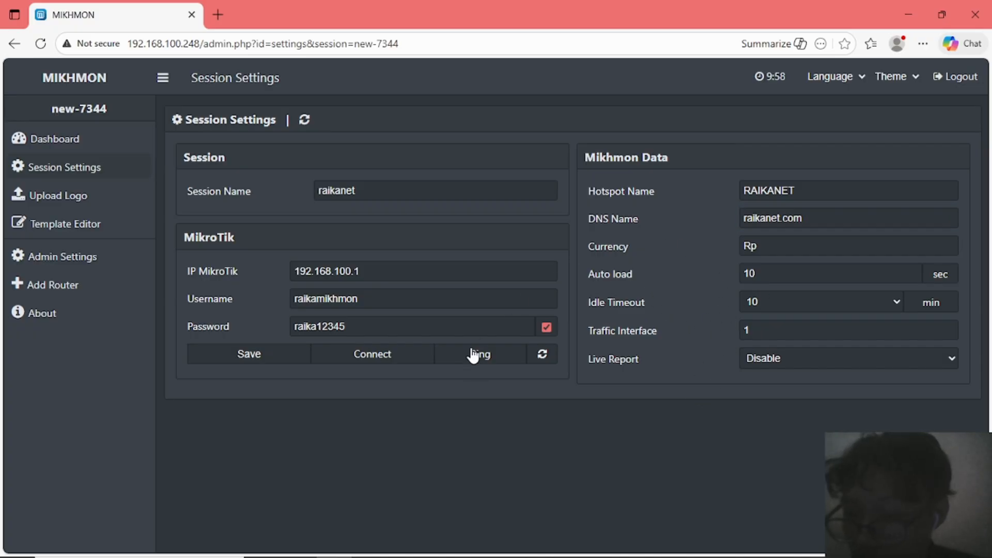
pyautogui.click(248, 354)
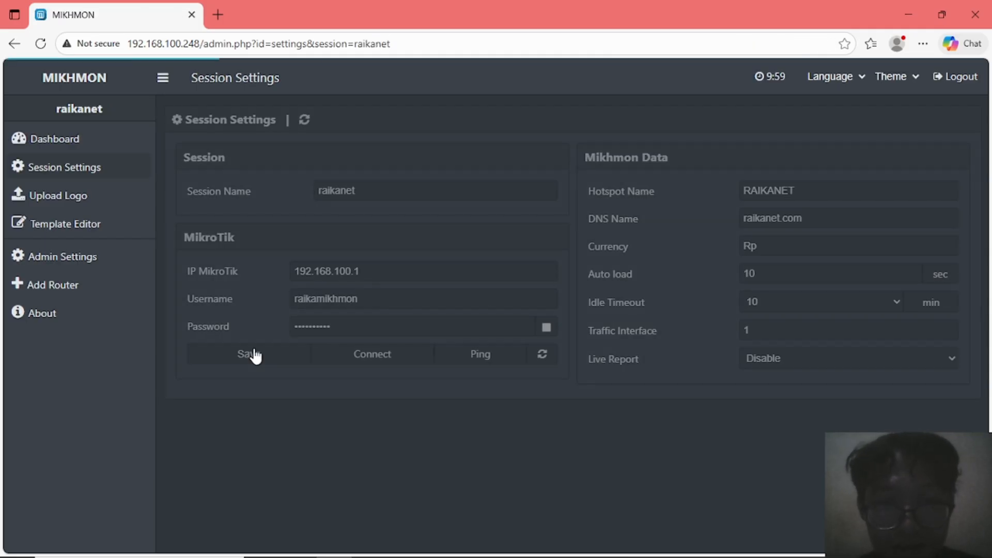
pyautogui.click(463, 363)
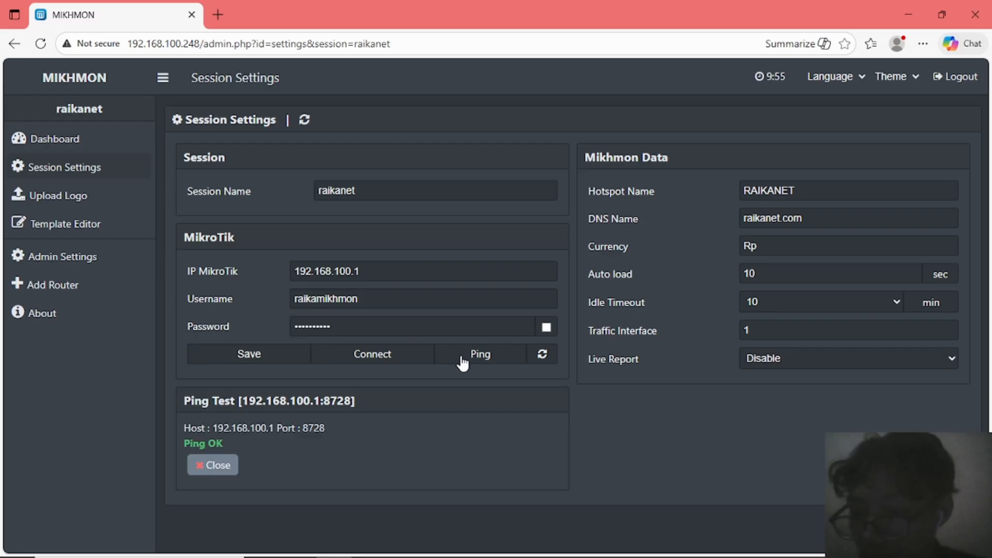
# - Connect to the router to load the RAIKANET dashboard with its live status
pyautogui.click(371, 361)
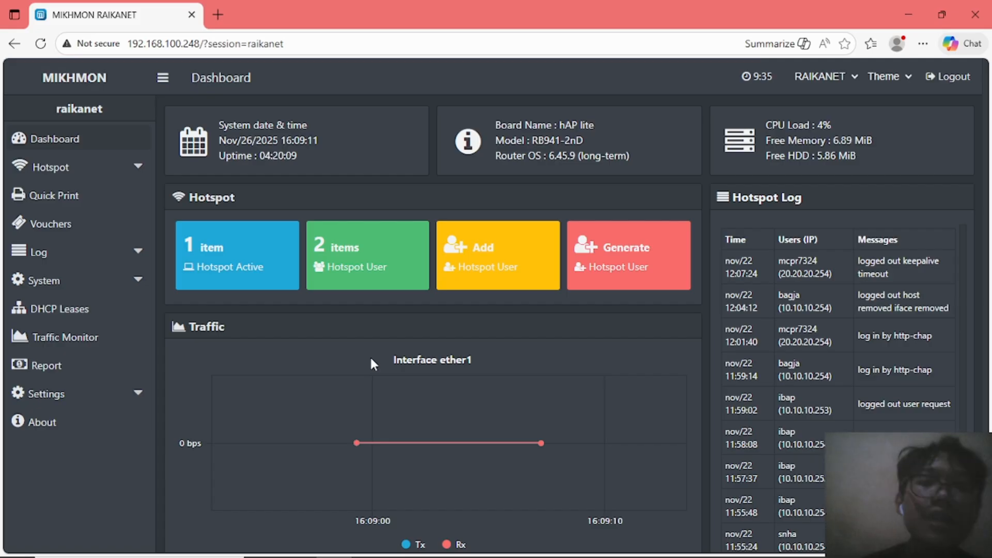
# - Open Mikhmon's Hotspot User Profile list, showing only default, then return to WinBox
pyautogui.click(140, 170)
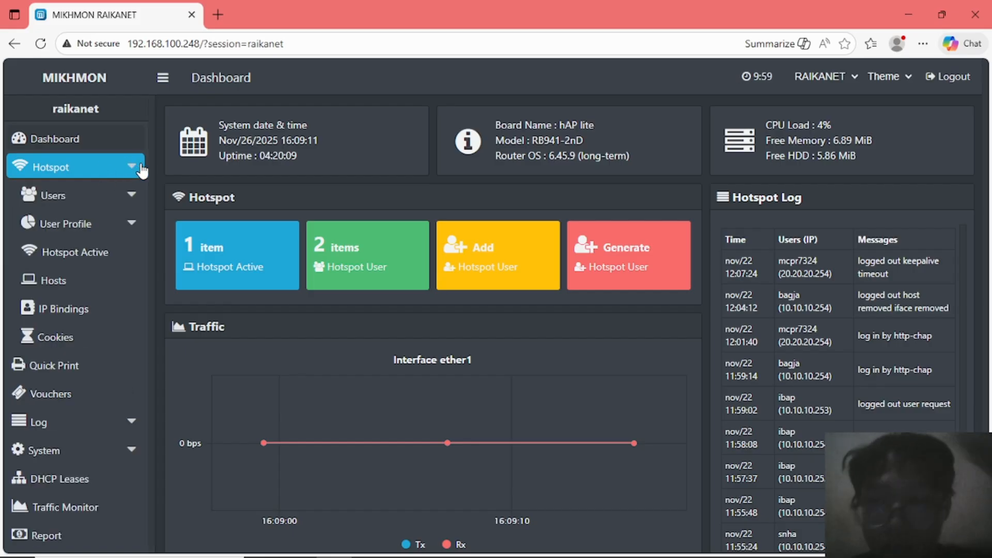
pyautogui.click(138, 225)
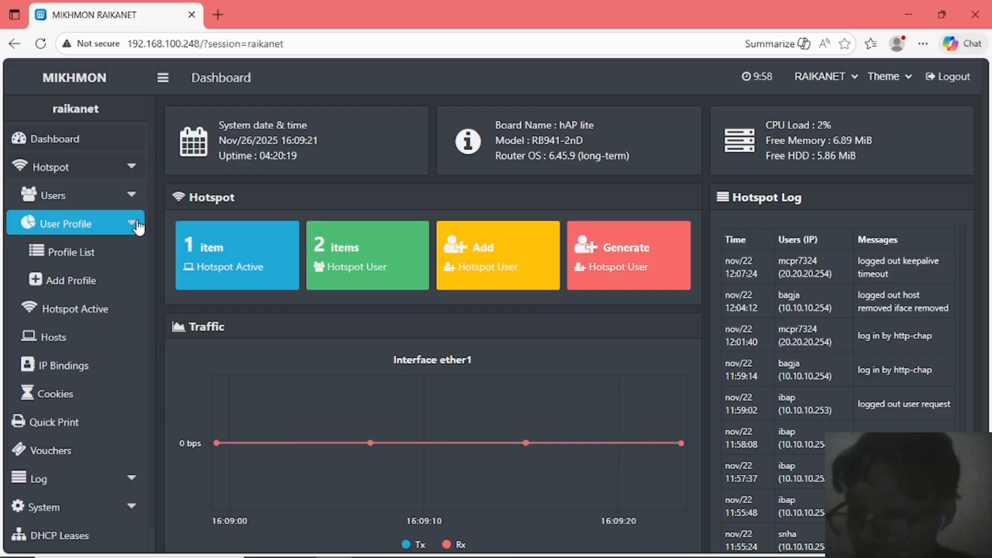
pyautogui.click(96, 251)
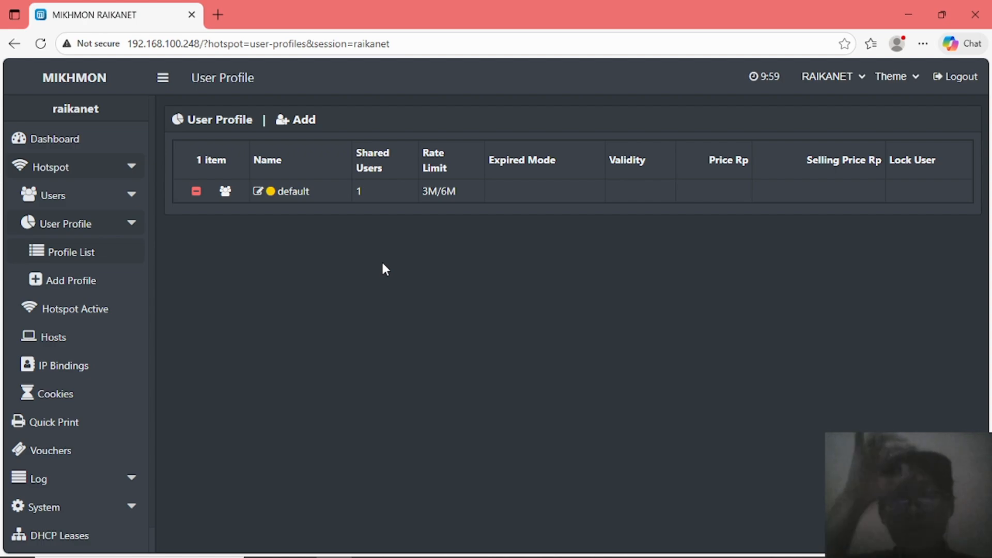
pyautogui.hotkey('alt', 'Tab')
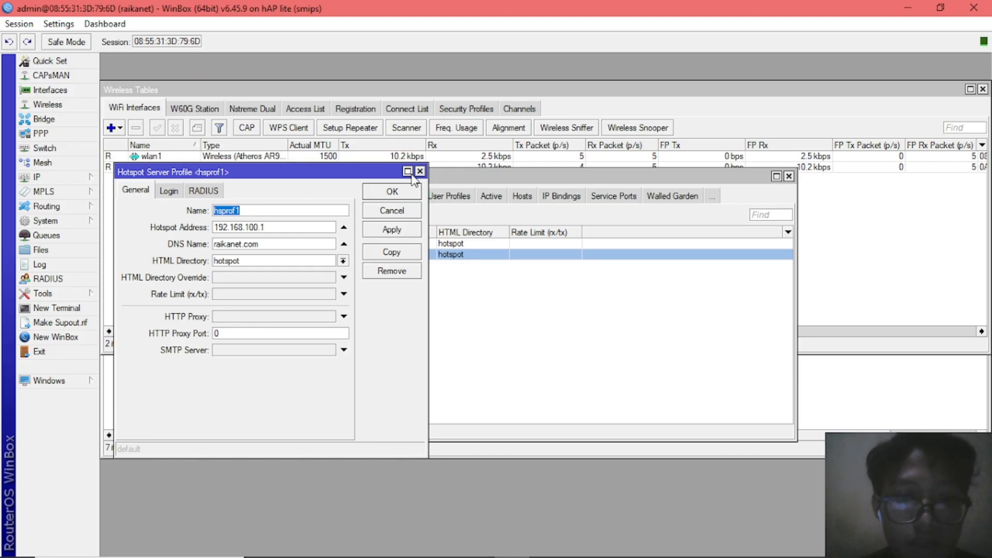
# - Close the hsprof1 server profile, view WinBox's hotspot User Profiles, and return to Mikhmon
pyautogui.click(420, 171)
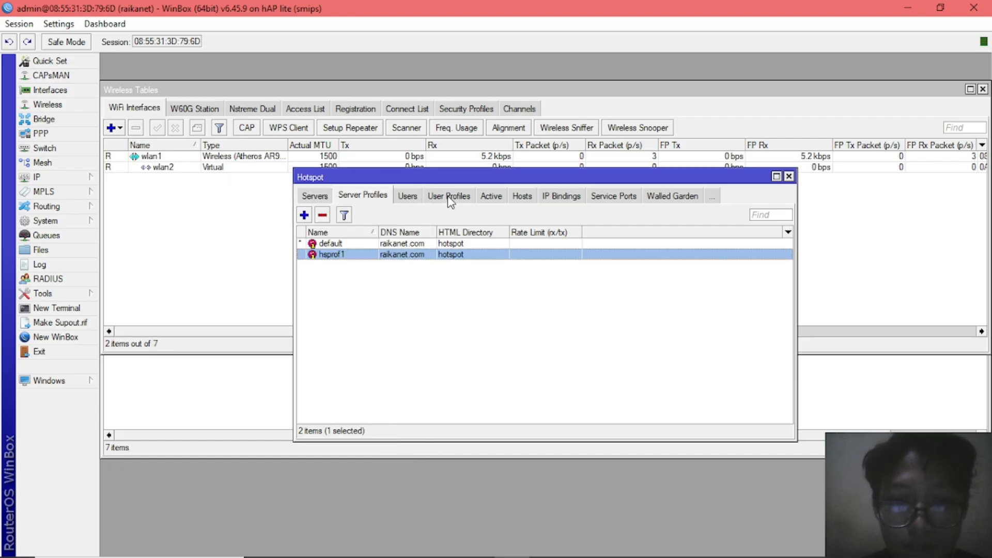
pyautogui.click(449, 197)
pyautogui.hotkey('alt', 'Tab')
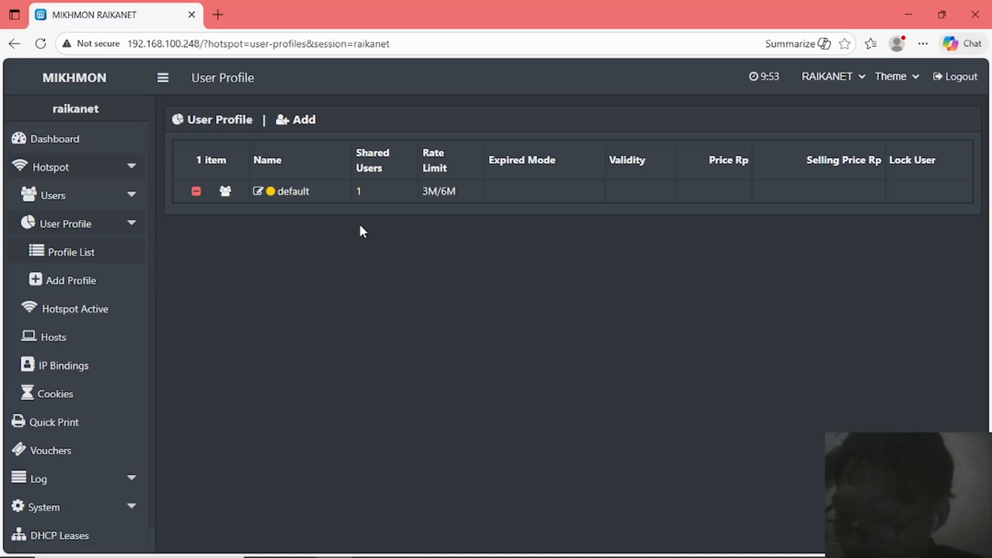
# - Add a new user profile named Paket-5-Jam-5000 with a 2M/4M rate limit
pyautogui.click(283, 123)
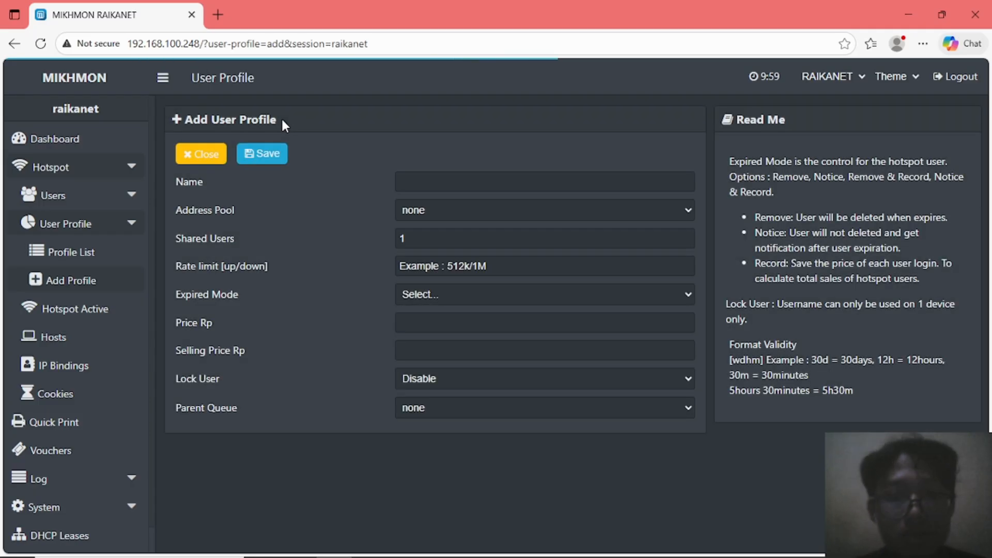
pyautogui.click(439, 178)
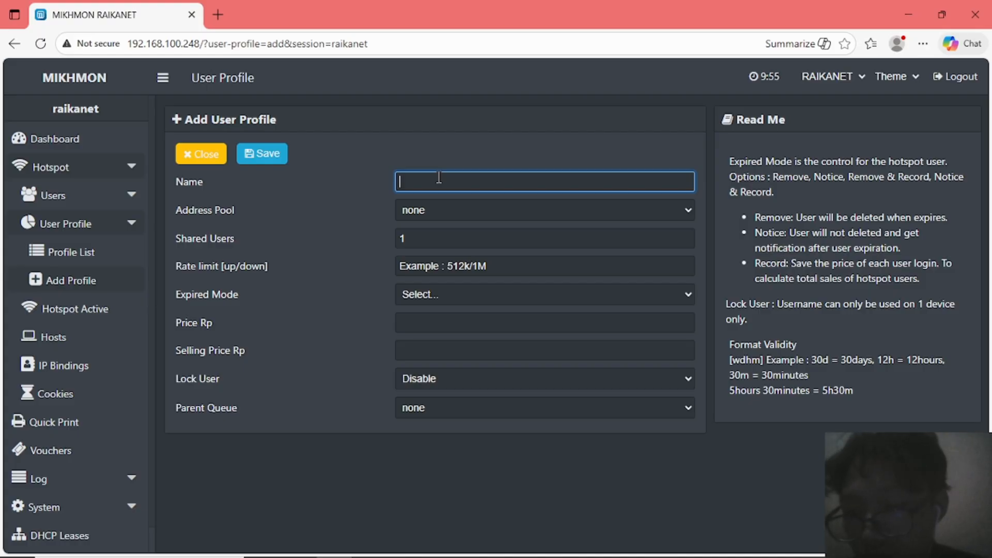
pyautogui.write('pAKET')
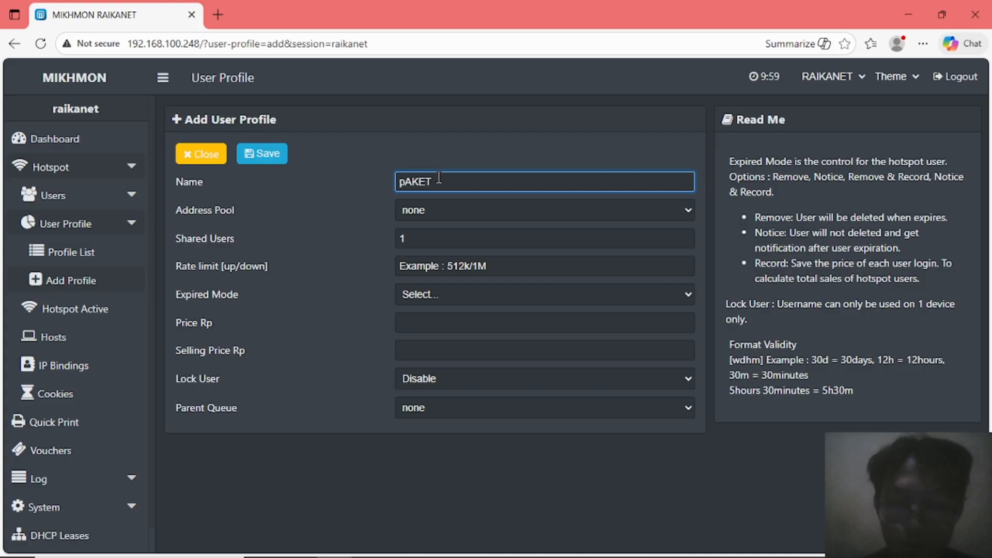
pyautogui.press('BackSpace')
pyautogui.press('BackSpace')
pyautogui.press('BackSpace')
pyautogui.press('BackSpace')
pyautogui.press('BackSpace')
pyautogui.write('Paket-5')
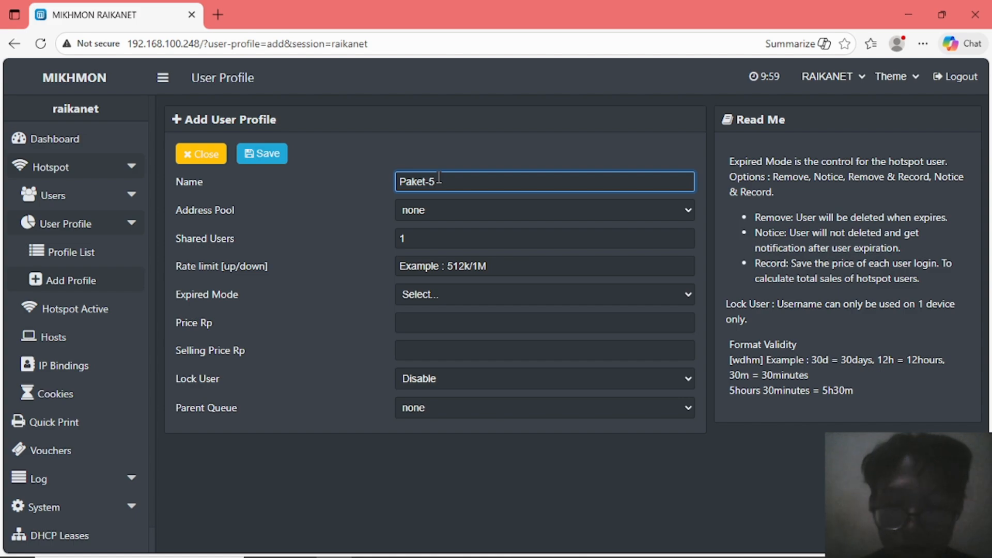
pyautogui.write('-Jam-')
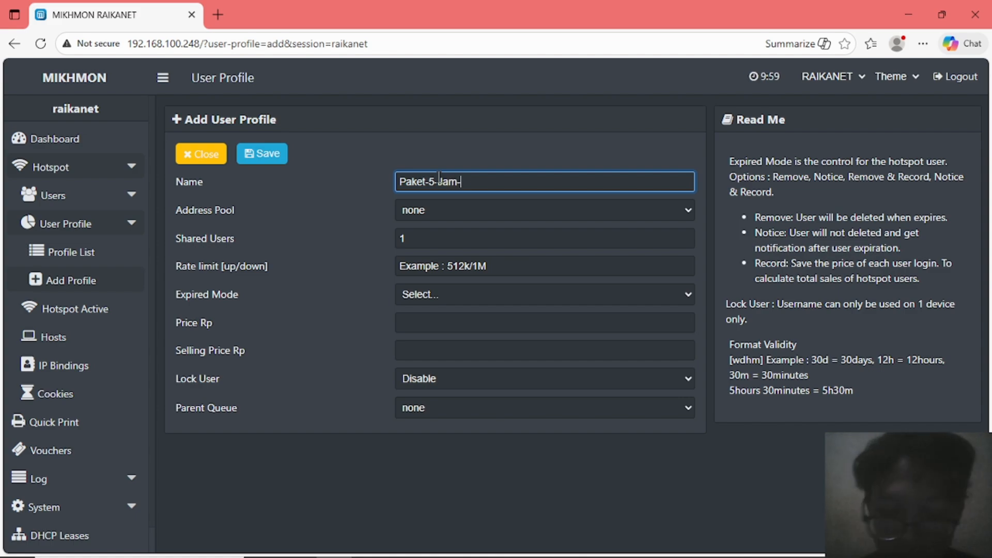
pyautogui.write('5000')
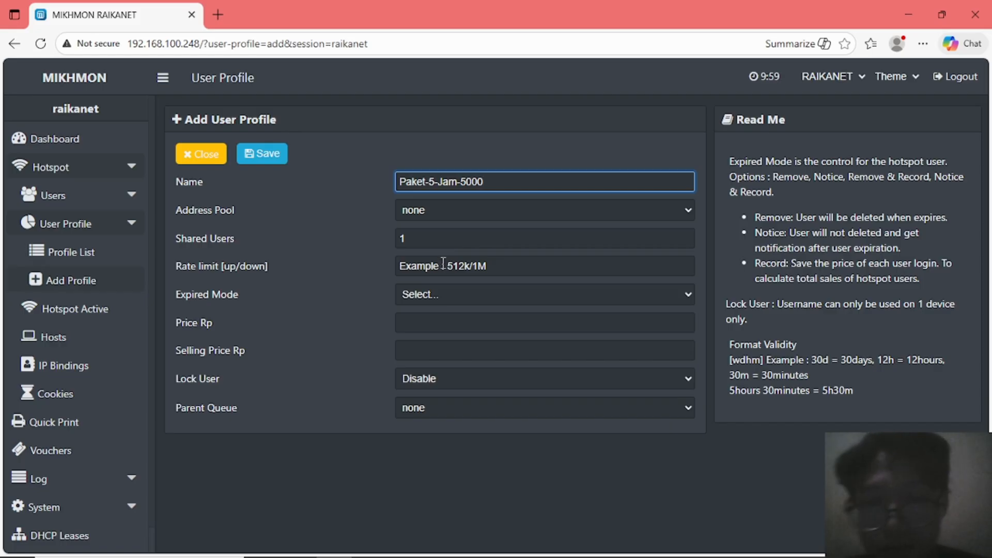
pyautogui.click(443, 263)
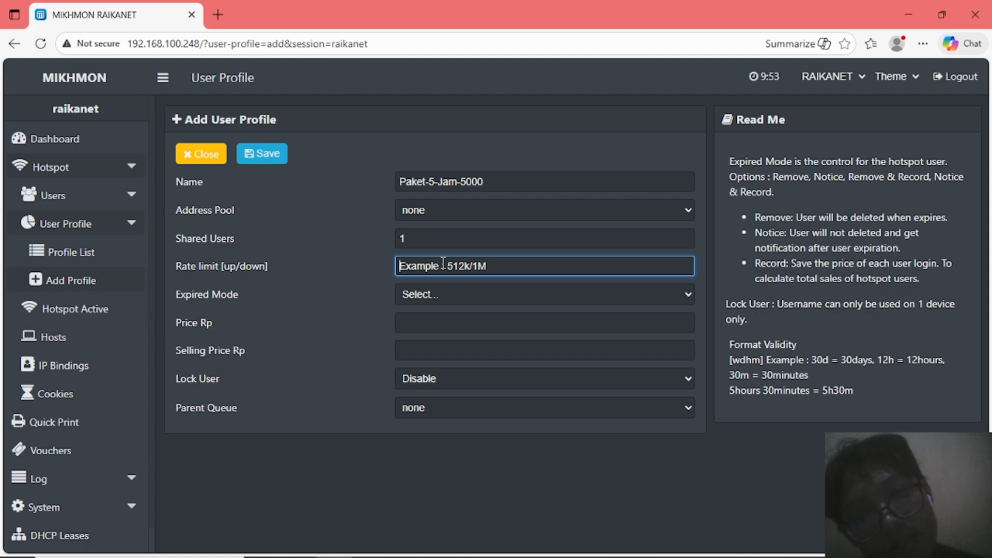
pyautogui.write('2M')
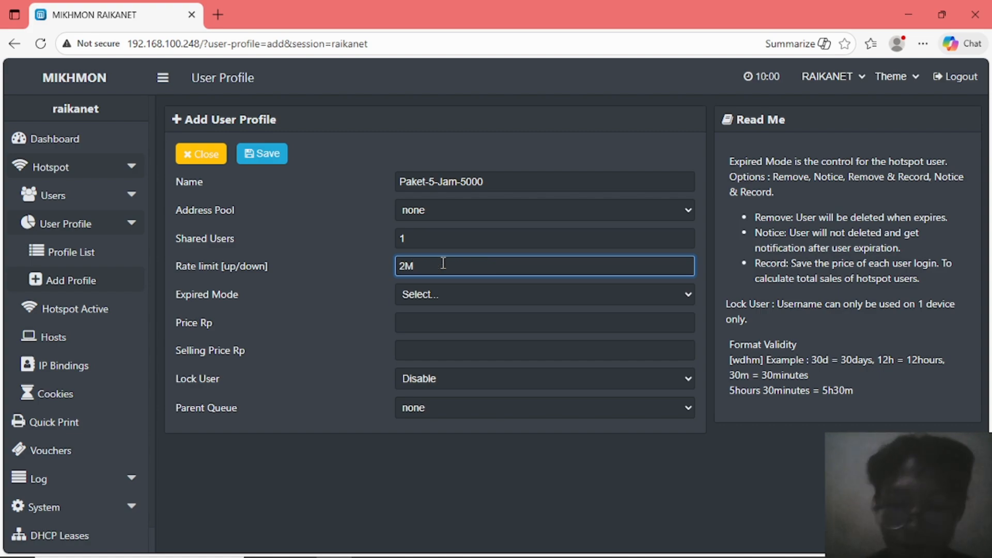
pyautogui.write('/4M')
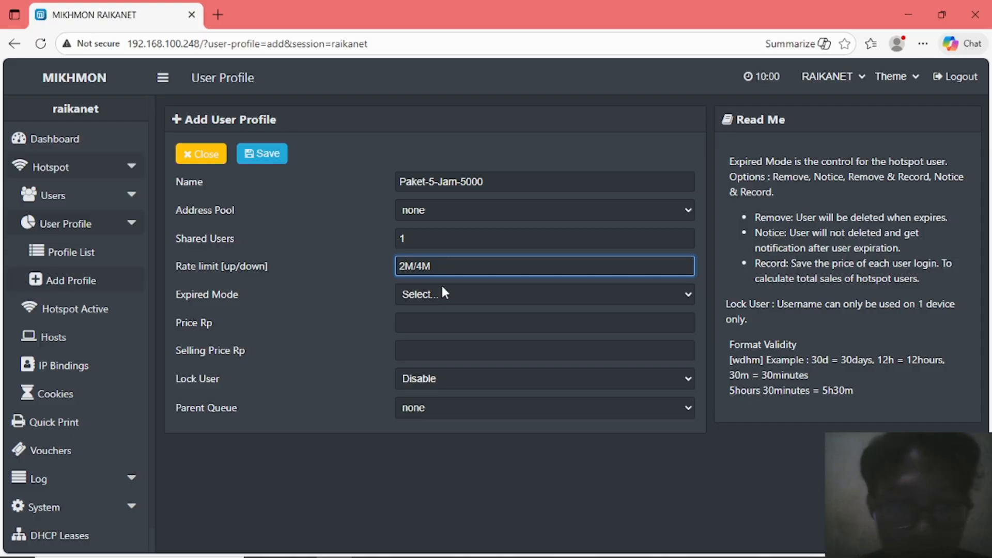
# - Set Remove expired mode, 5h validity, price and selling price 5000, lock user enabled, then save
pyautogui.click(453, 295)
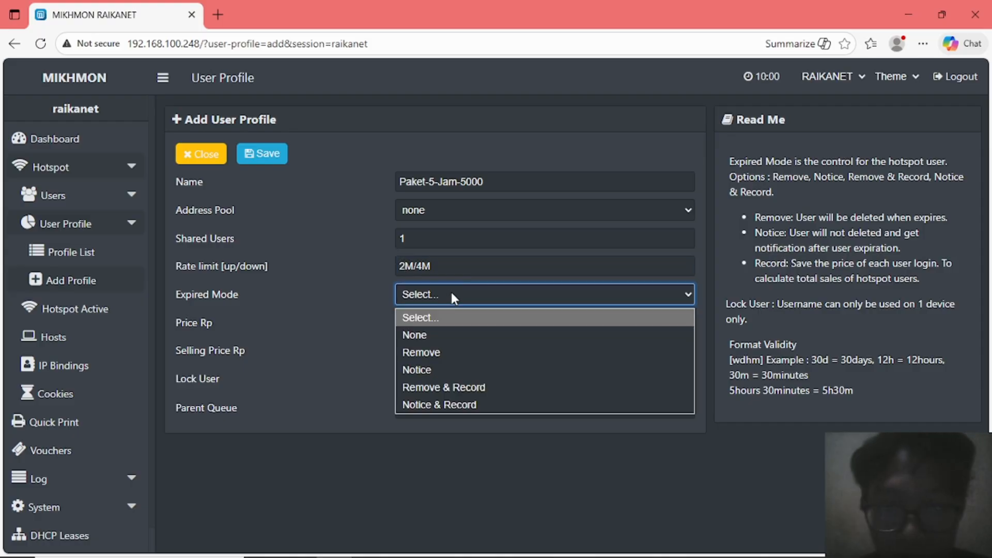
pyautogui.click(439, 347)
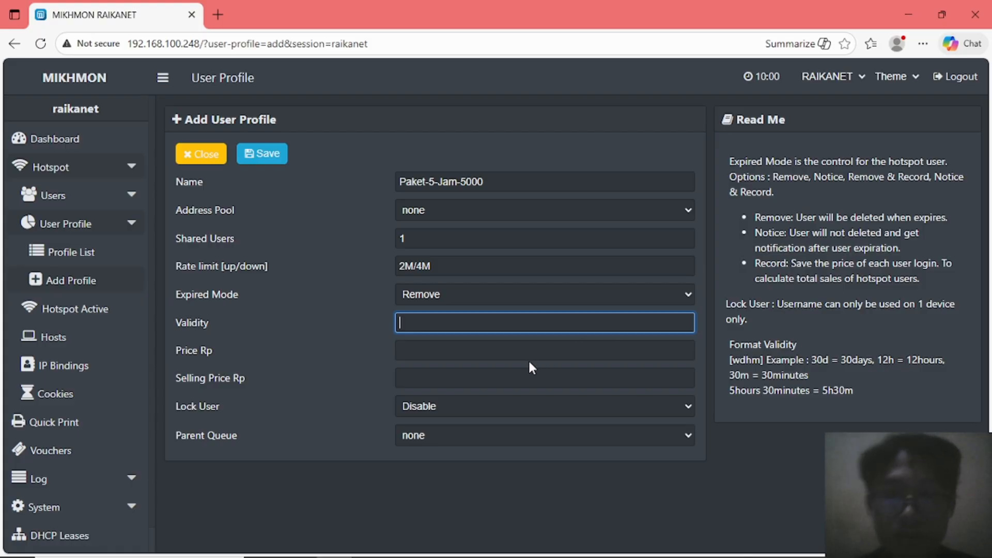
pyautogui.write('5h')
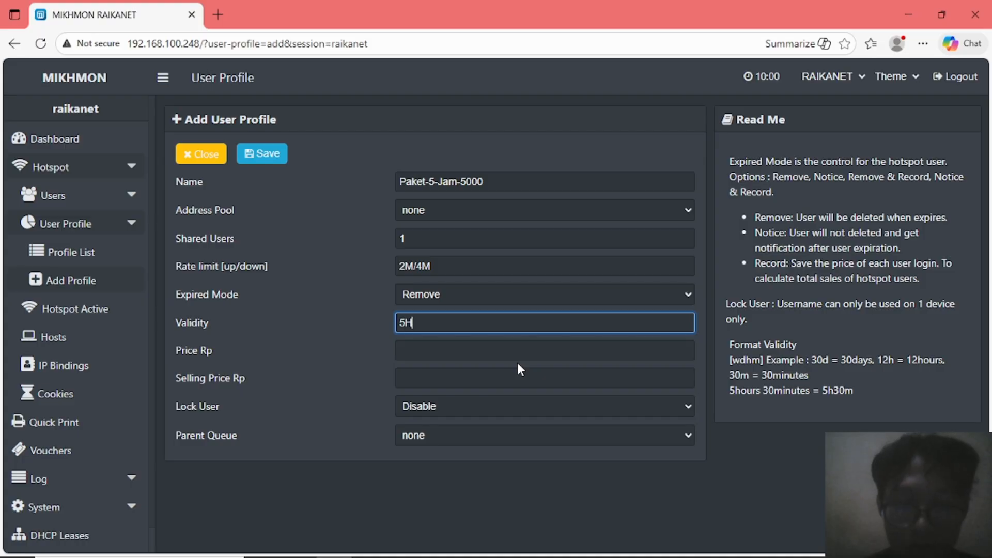
pyautogui.click(471, 350)
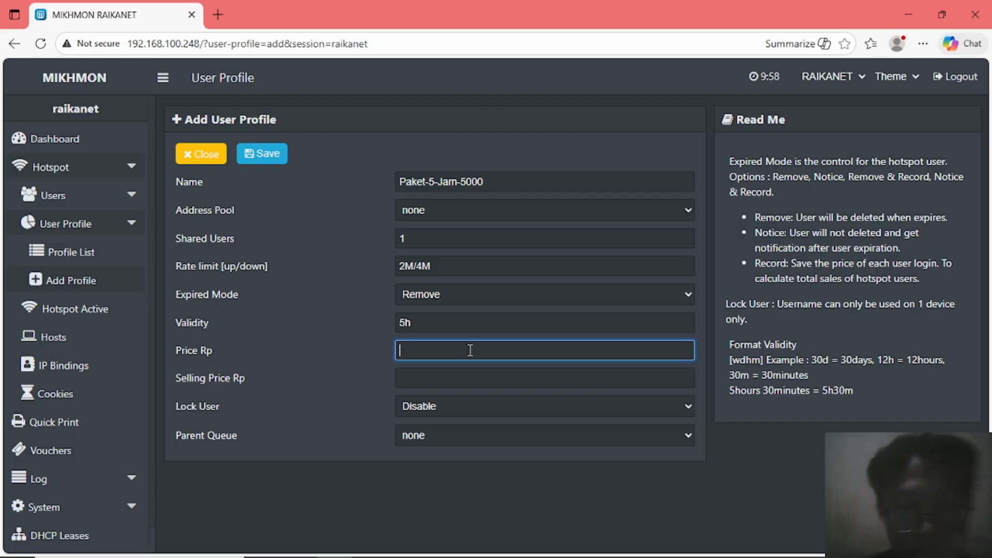
pyautogui.write('5000')
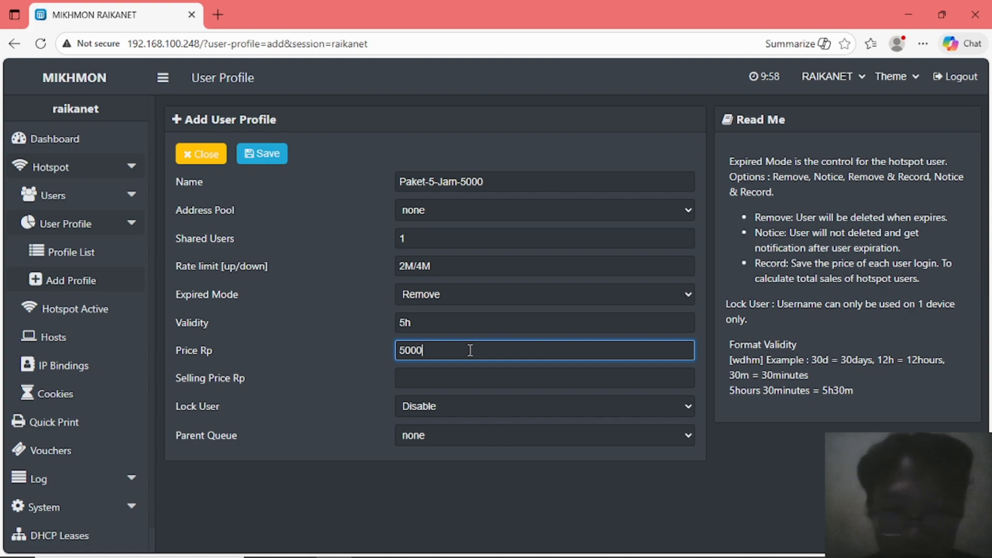
pyautogui.click(433, 373)
pyautogui.write('5000')
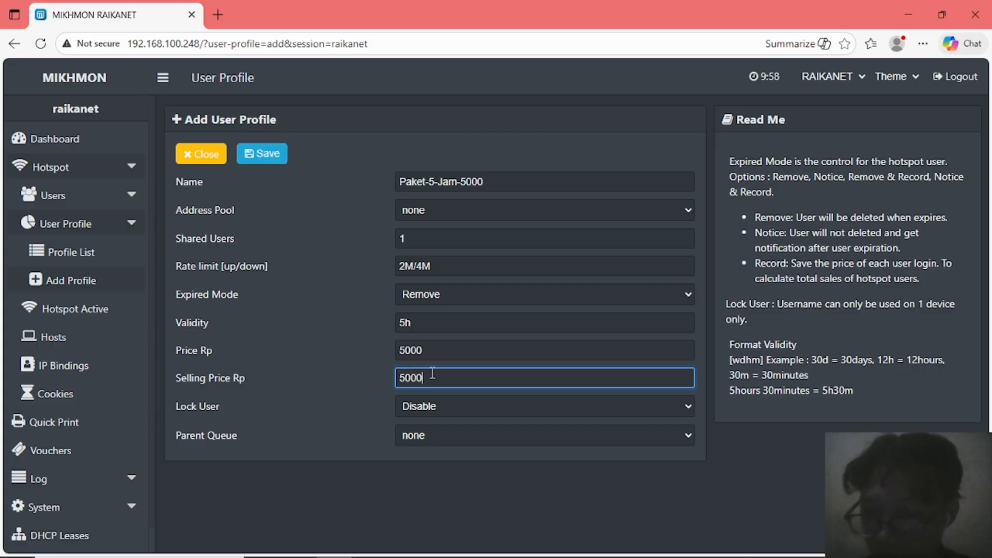
pyautogui.click(423, 405)
pyautogui.click(421, 444)
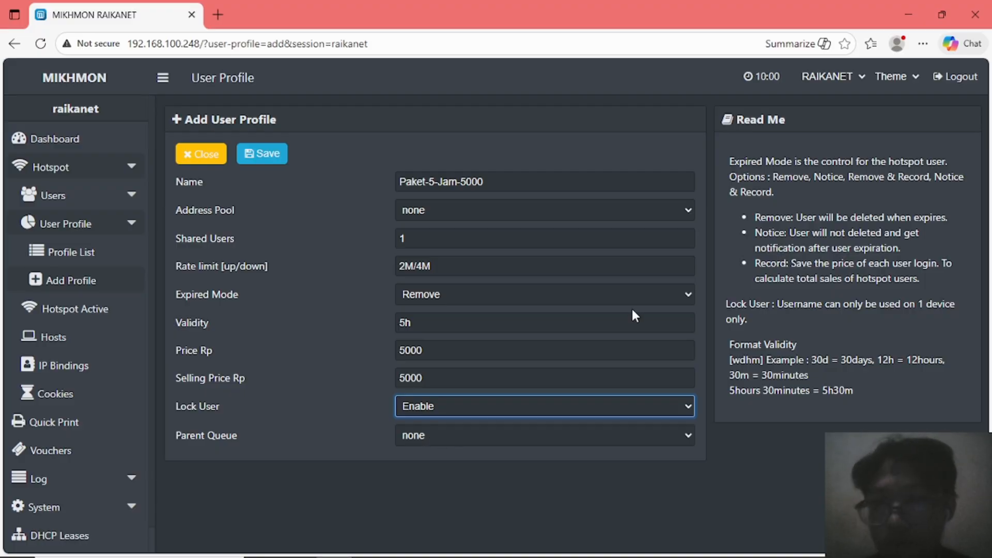
pyautogui.click(269, 144)
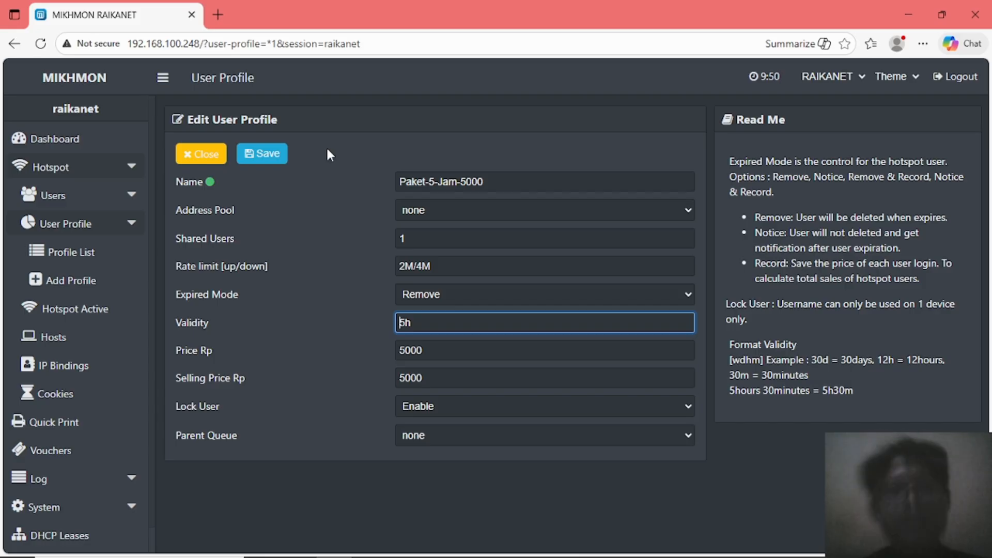
# - Rename the profile to Paket-1-Hari-10000 and change its rate limit to 4M/8M
pyautogui.click(439, 182)
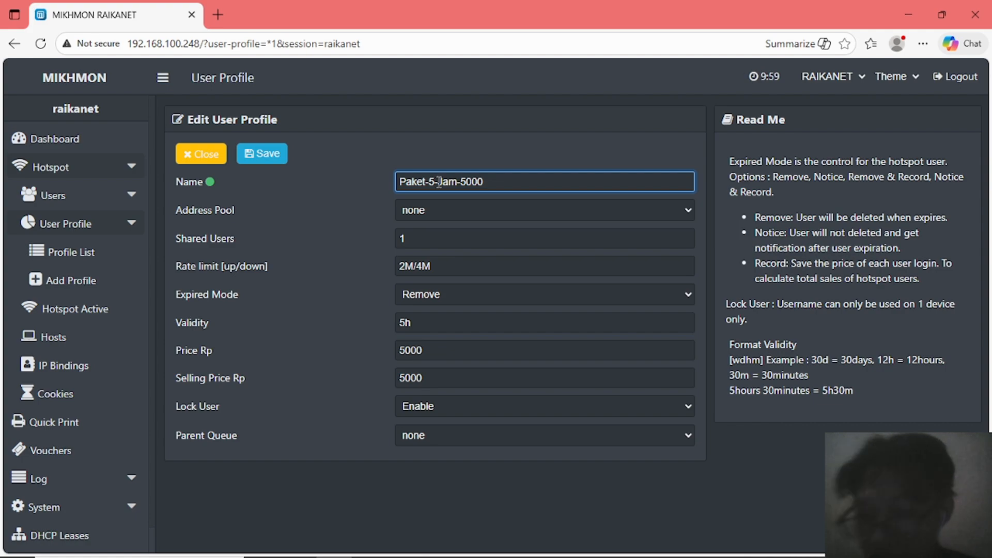
pyautogui.press('BackSpace')
pyautogui.write('1')
pyautogui.press('Right')
pyautogui.press('Right')
pyautogui.press('Right')
pyautogui.press('Right')
pyautogui.press('BackSpace')
pyautogui.press('BackSpace')
pyautogui.press('BackSpace')
pyautogui.write('Hari')
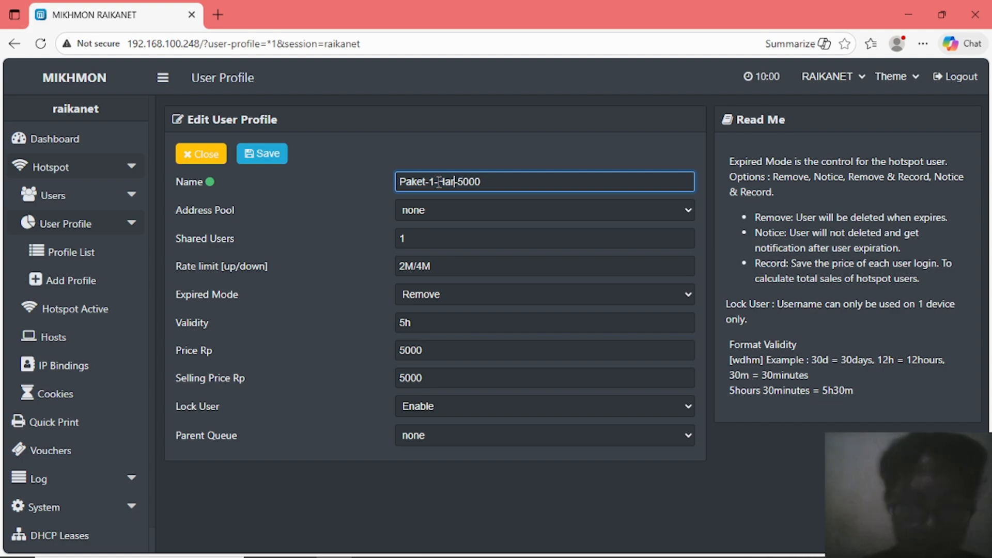
pyautogui.press('Right')
pyautogui.press('Delete')
pyautogui.write('10')
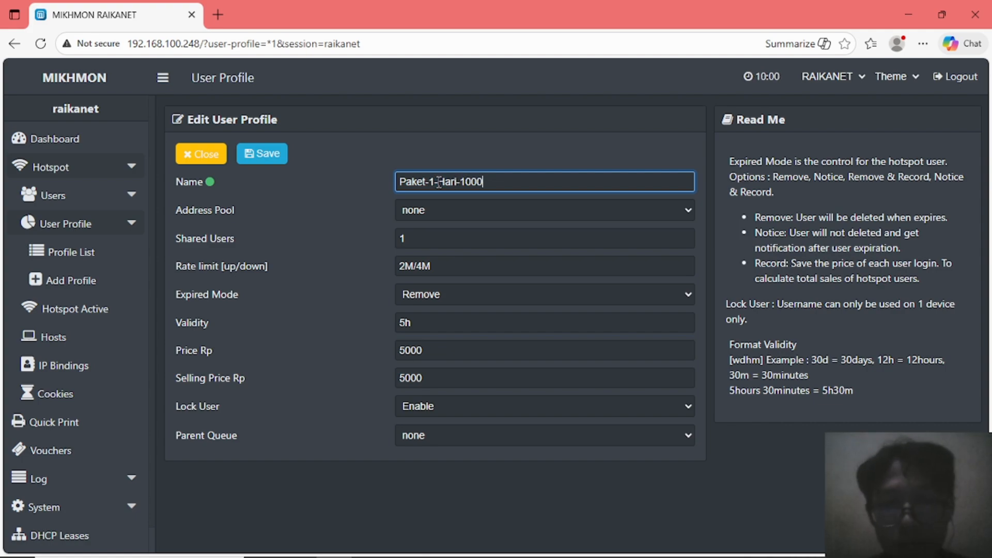
pyautogui.click(407, 267)
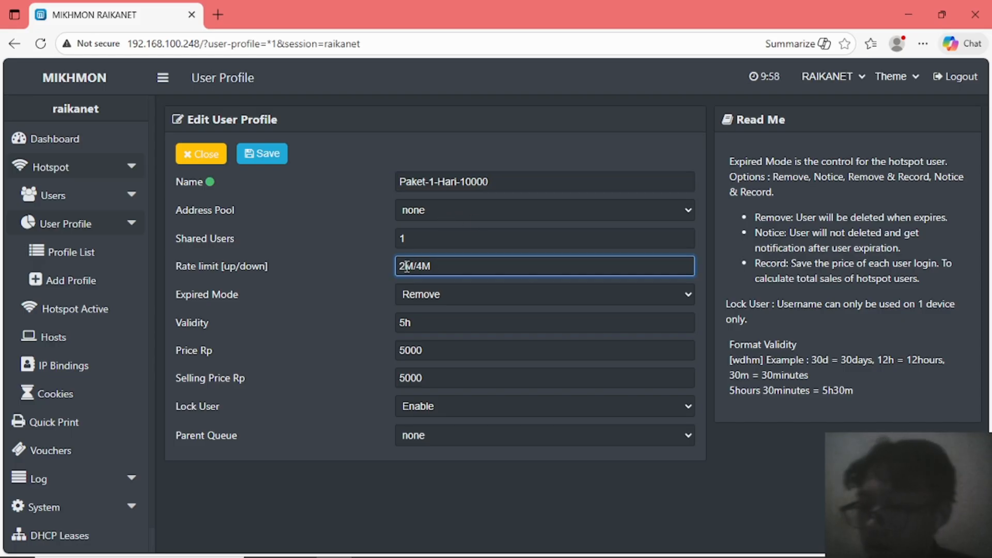
pyautogui.press('BackSpace')
pyautogui.write('4')
pyautogui.press('Right')
pyautogui.press('Right')
pyautogui.press('Right')
pyautogui.press('BackSpace')
pyautogui.write('8')
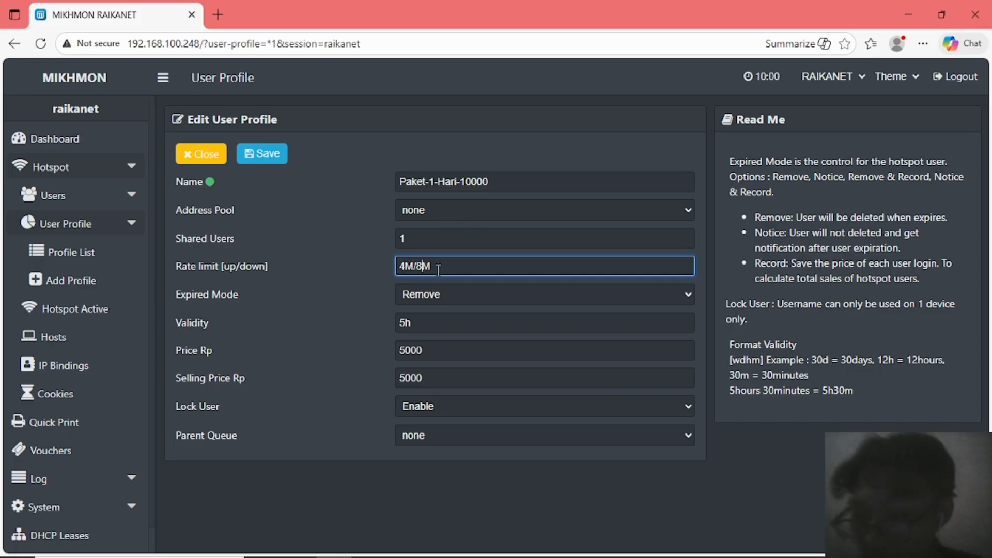
# - Set validity to 1d and price and selling price to 10000, then save the profile
pyautogui.click(415, 325)
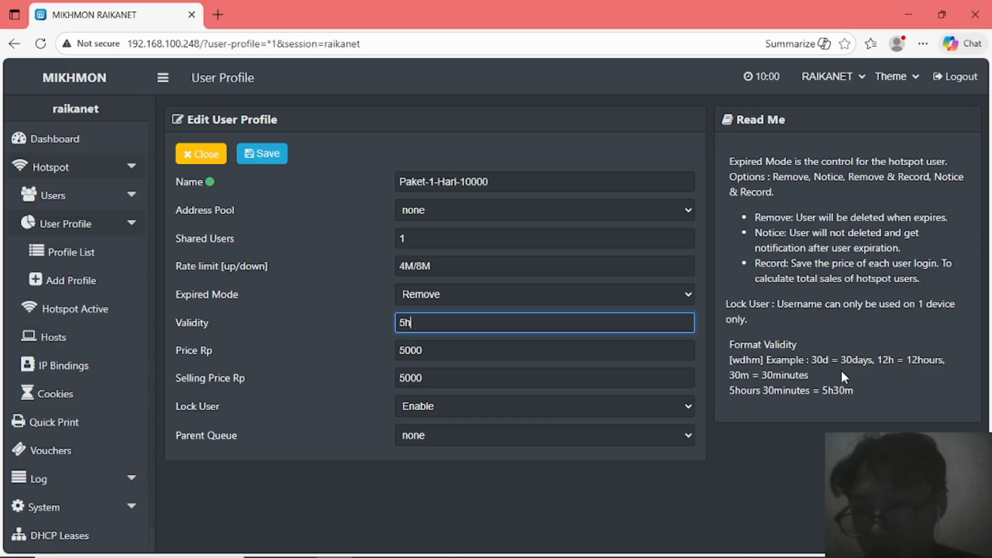
pyautogui.press('BackSpace')
pyautogui.press('BackSpace')
pyautogui.write('1d')
pyautogui.click(556, 345)
pyautogui.hotkey('ctrl', 'a')
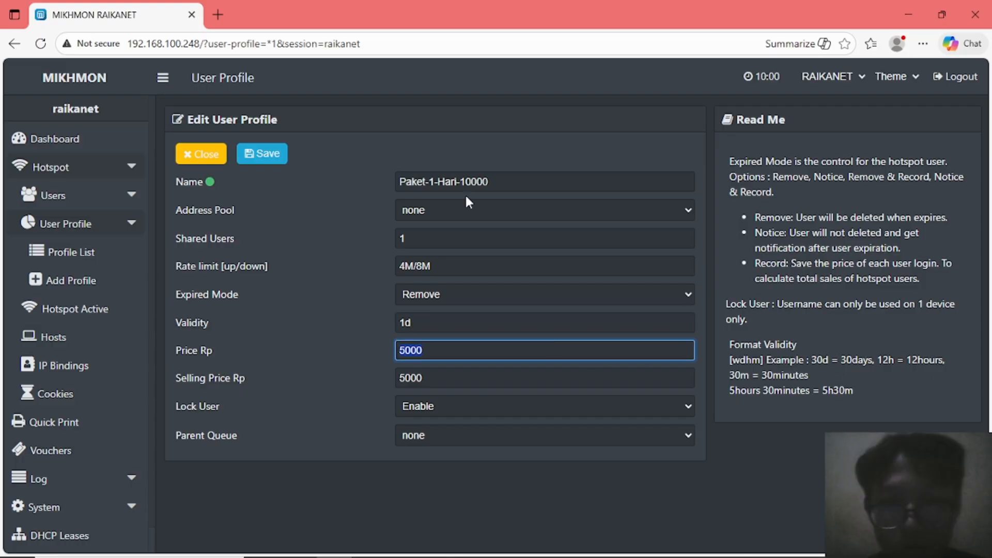
pyautogui.write('10000')
pyautogui.click(434, 376)
pyautogui.hotkey('ctrl', 'a')
pyautogui.write('10000')
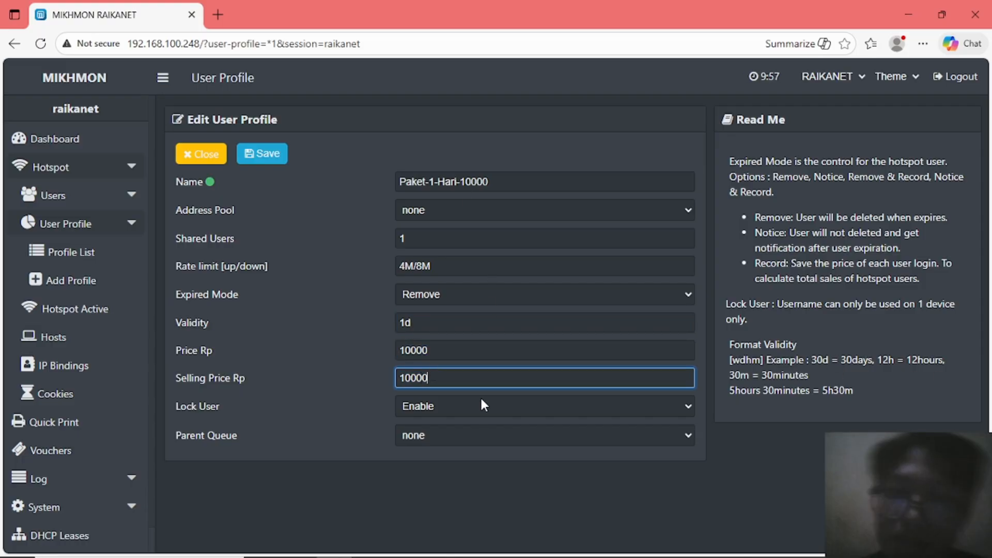
pyautogui.click(278, 153)
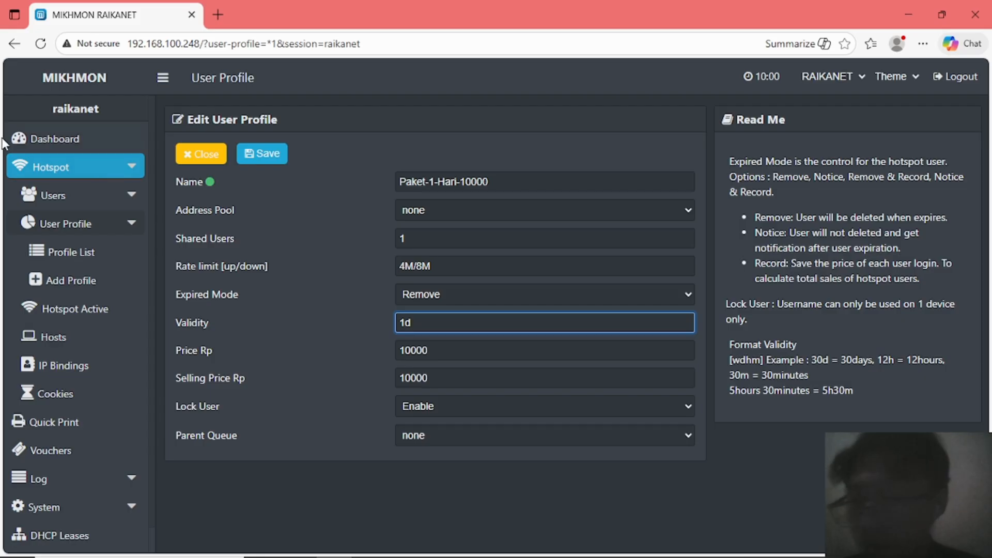
# - Open the hotspot User List, then Mikhmon's Generate User form
pyautogui.click(91, 203)
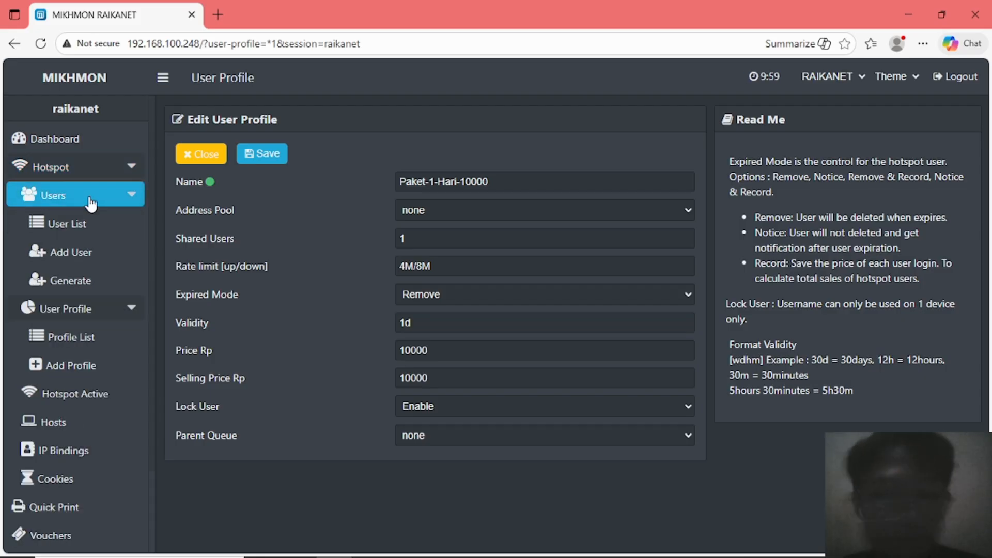
pyautogui.click(75, 225)
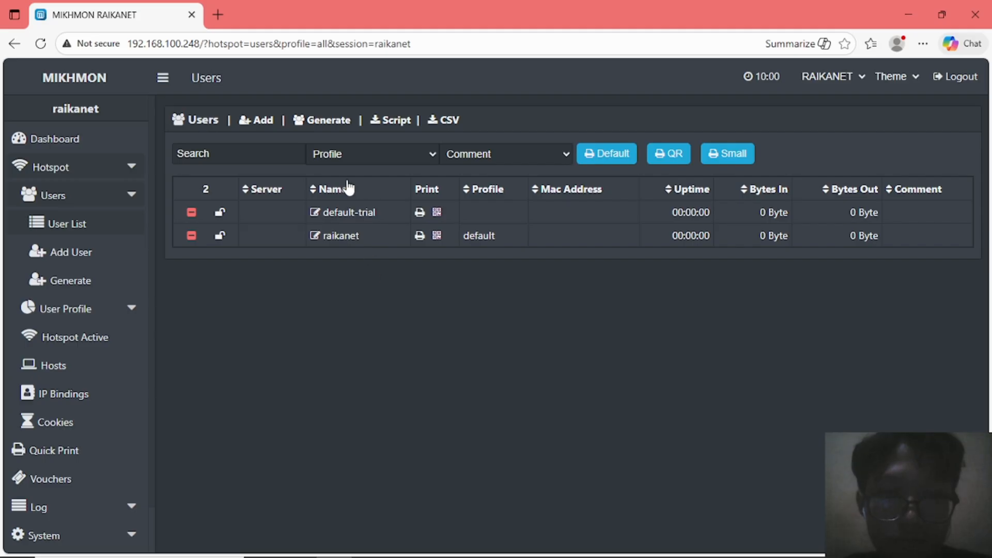
pyautogui.click(336, 124)
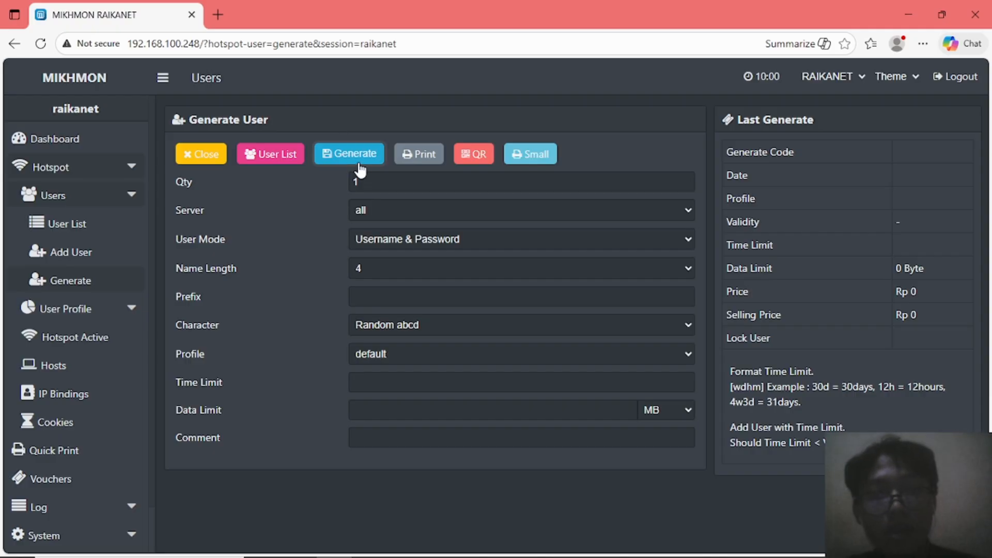
# - Set the user quantity to 10 and keep username and password as separate values
pyautogui.click(377, 182)
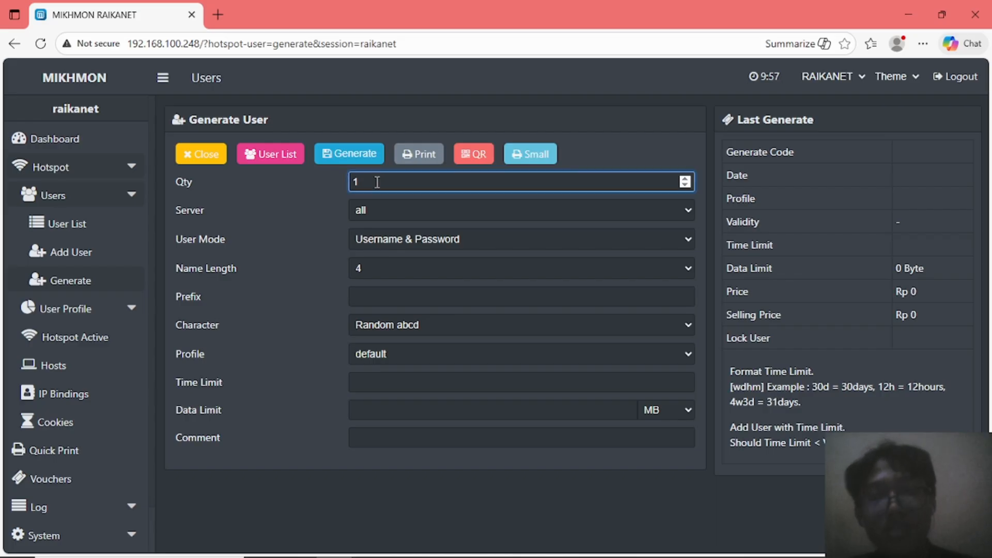
pyautogui.press('BackSpace')
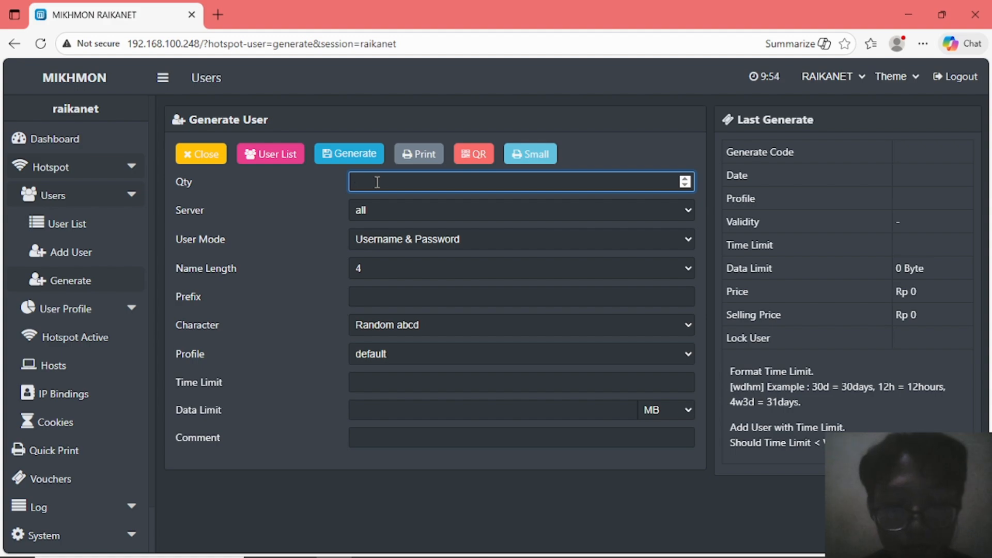
pyautogui.press('Return')
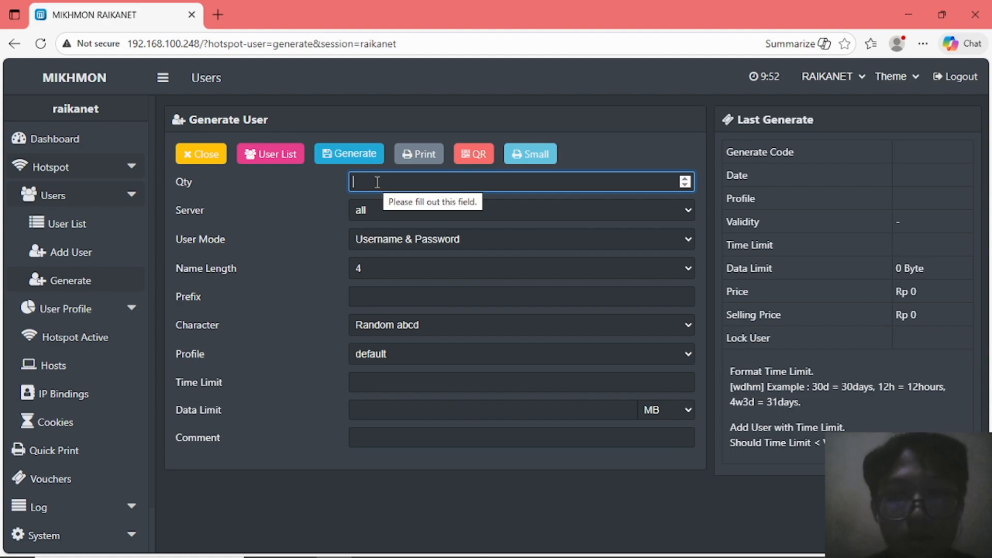
pyautogui.write('15')
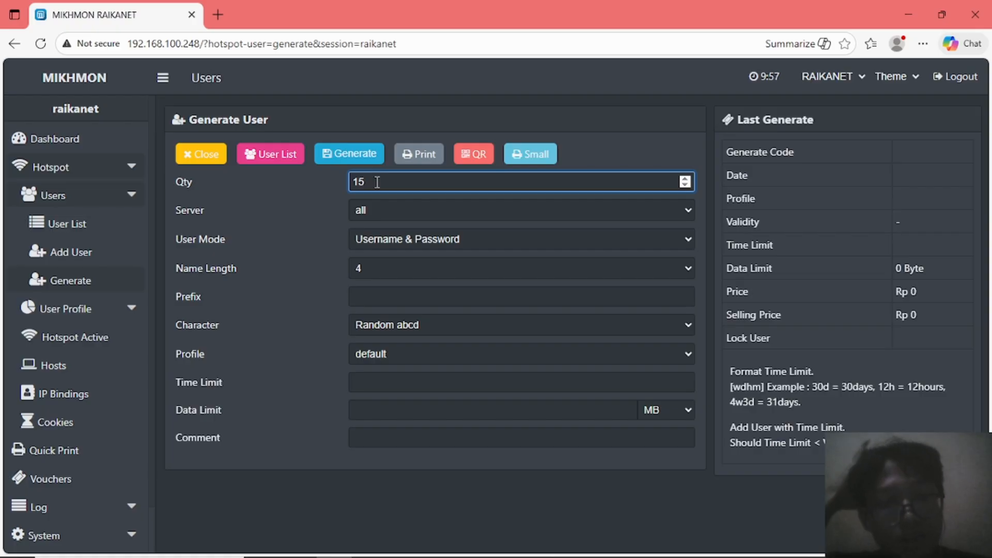
pyautogui.press('BackSpace')
pyautogui.write('0')
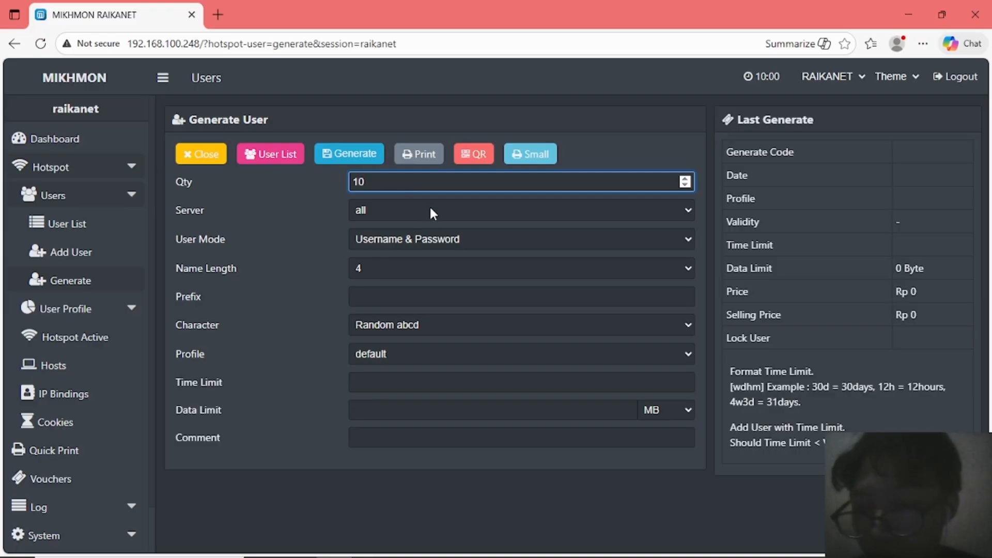
pyautogui.click(392, 245)
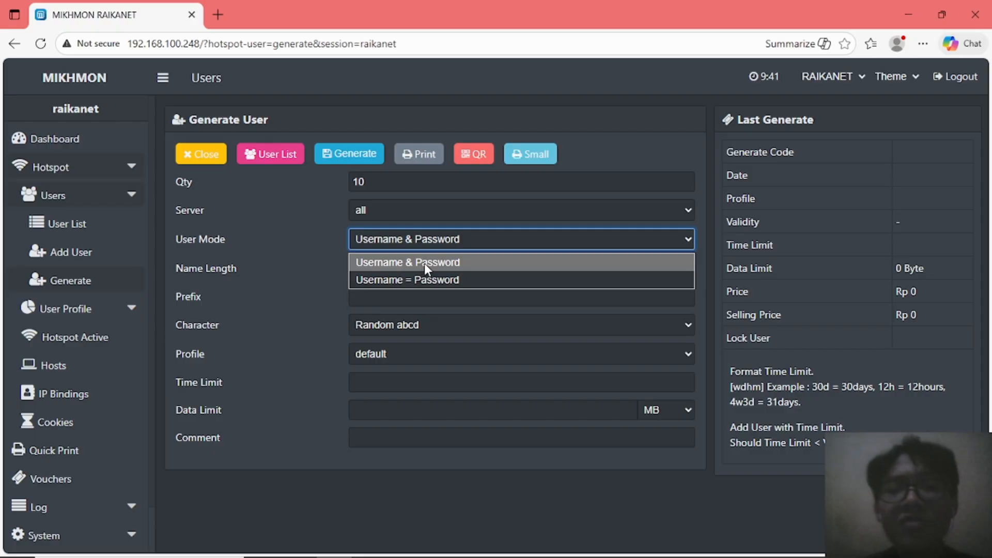
pyautogui.click(423, 263)
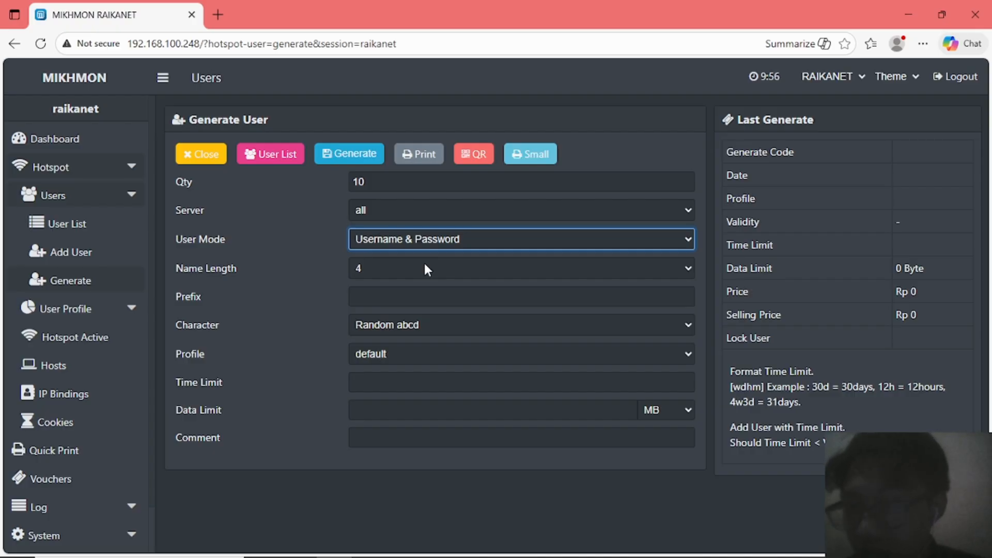
# - Set name length 5 and character set Random 5ab2c34d, leave profile default, then go to User List
pyautogui.click(419, 269)
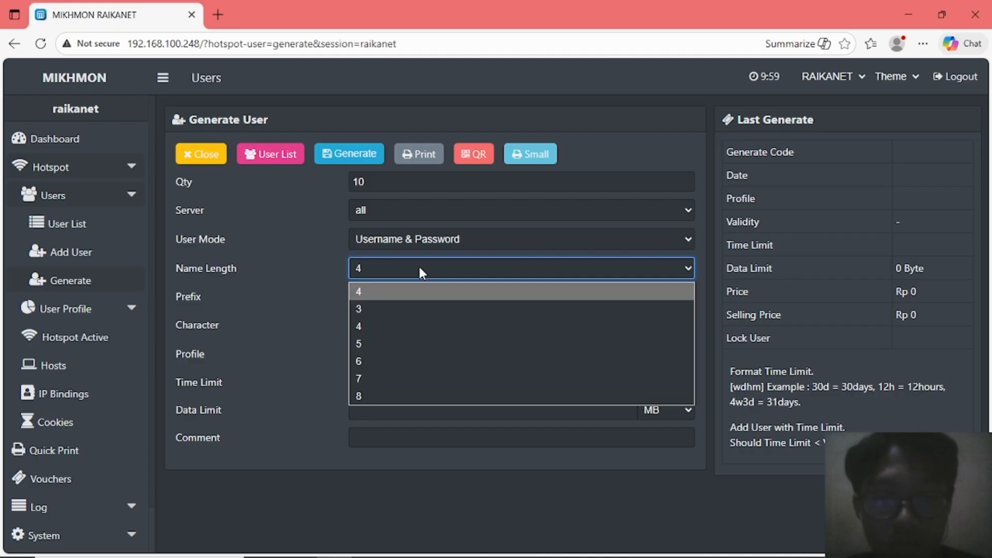
pyautogui.click(404, 343)
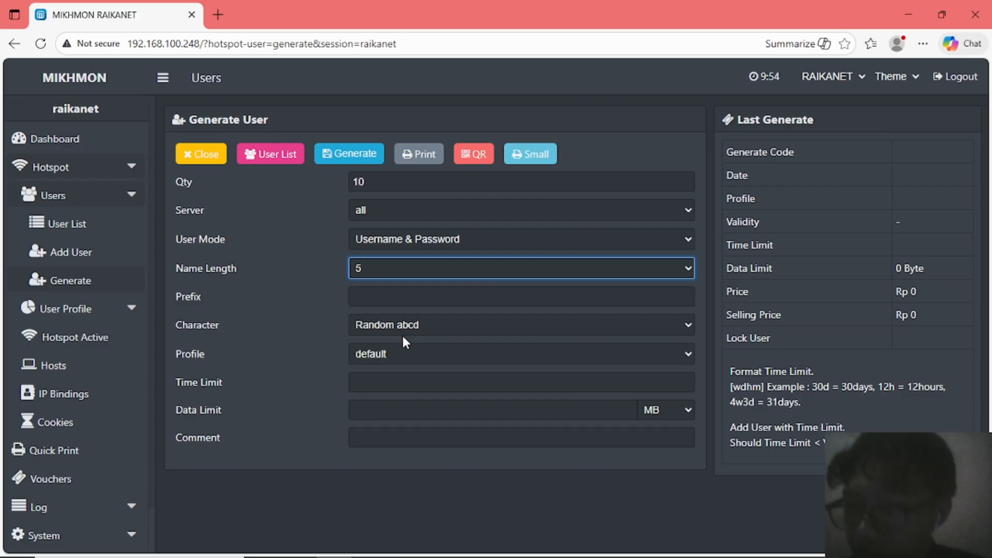
pyautogui.click(391, 328)
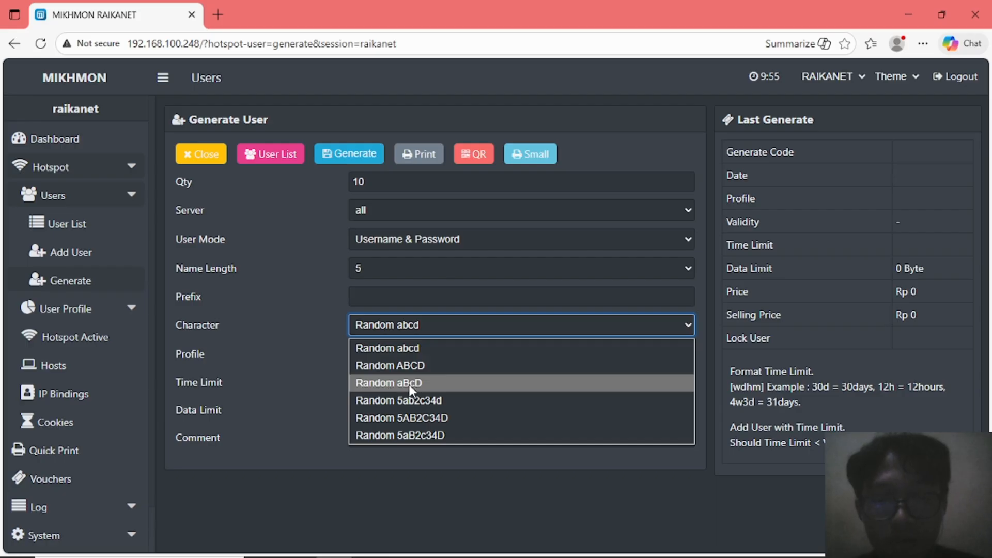
pyautogui.click(454, 399)
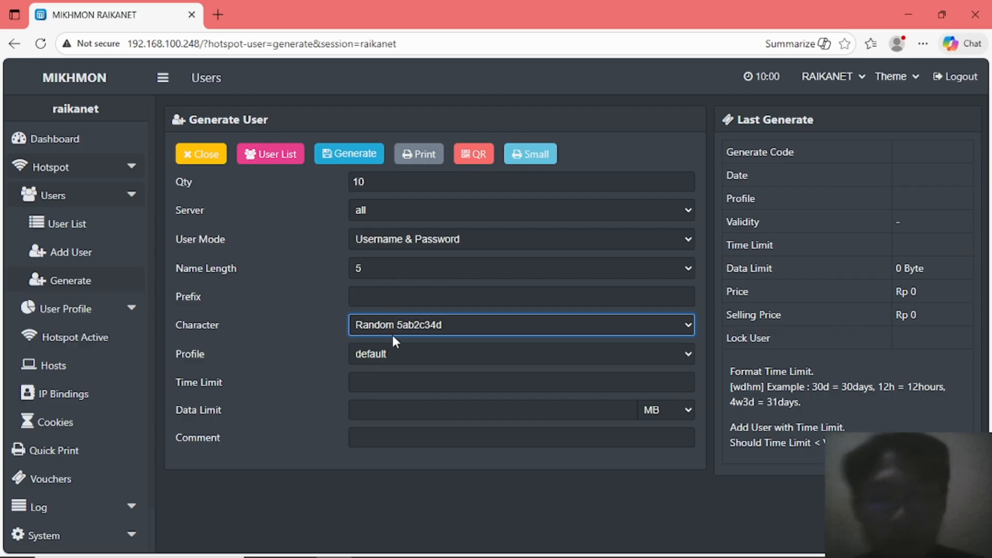
pyautogui.click(400, 352)
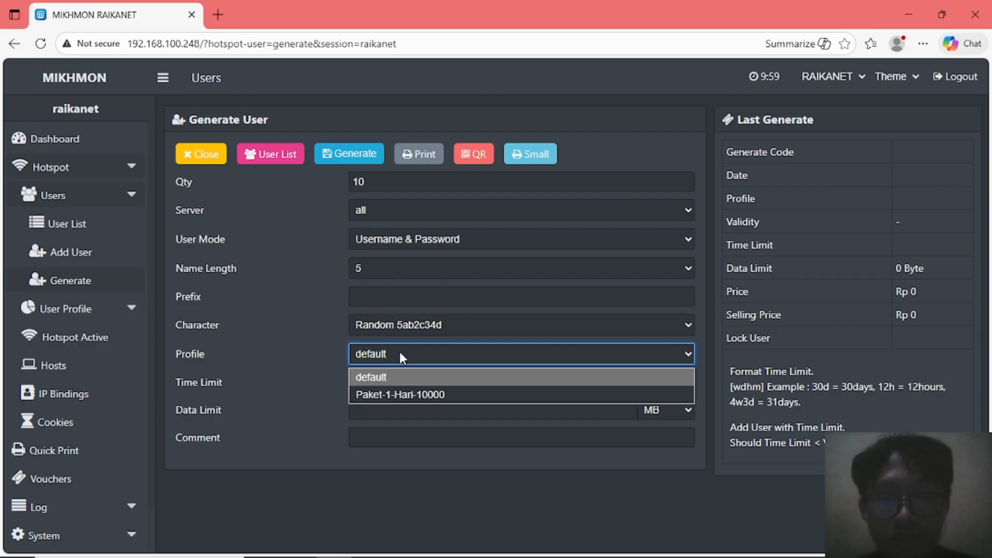
pyautogui.click(312, 357)
pyautogui.click(377, 362)
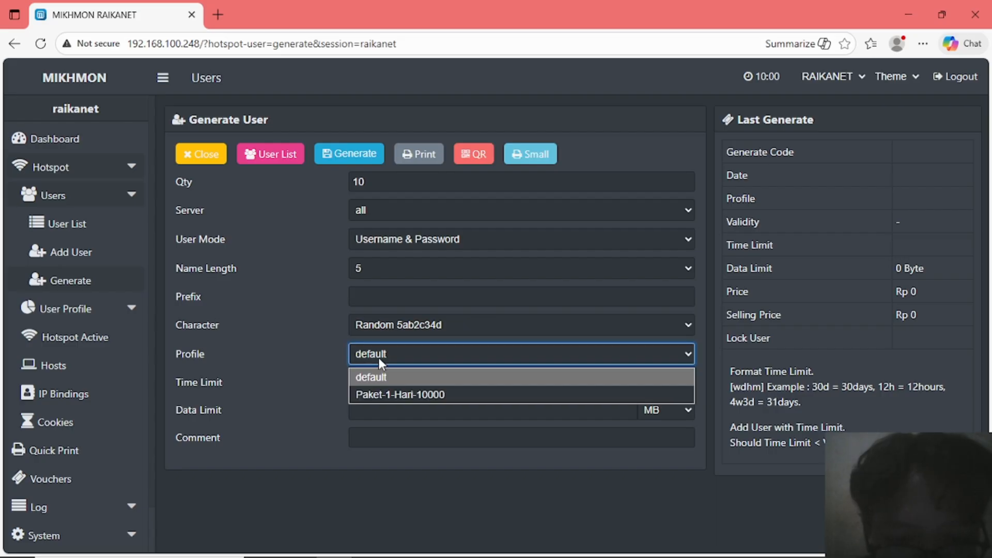
pyautogui.click(68, 224)
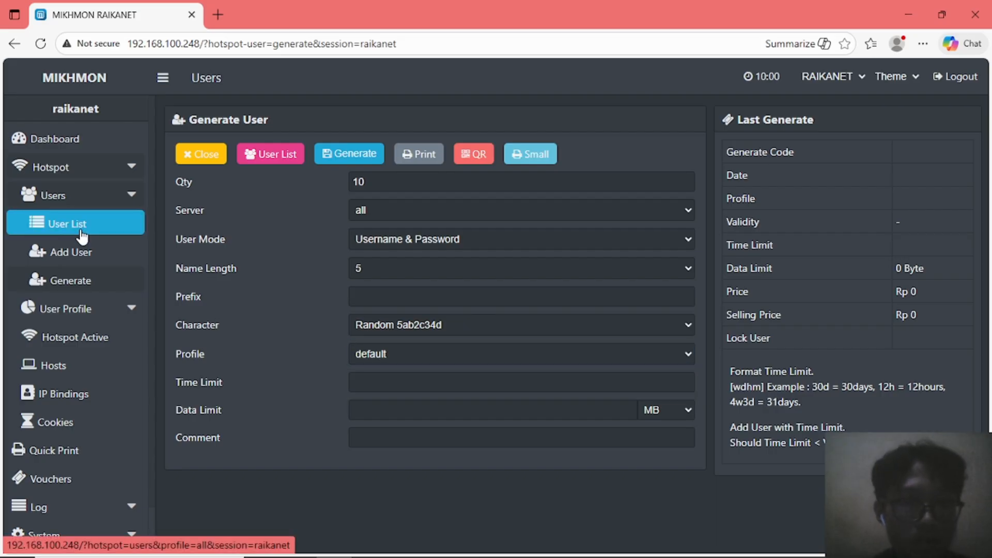
# - Start a new Mikhmon user profile named Paket-5-Jam-5000
pyautogui.click(92, 309)
pyautogui.click(70, 337)
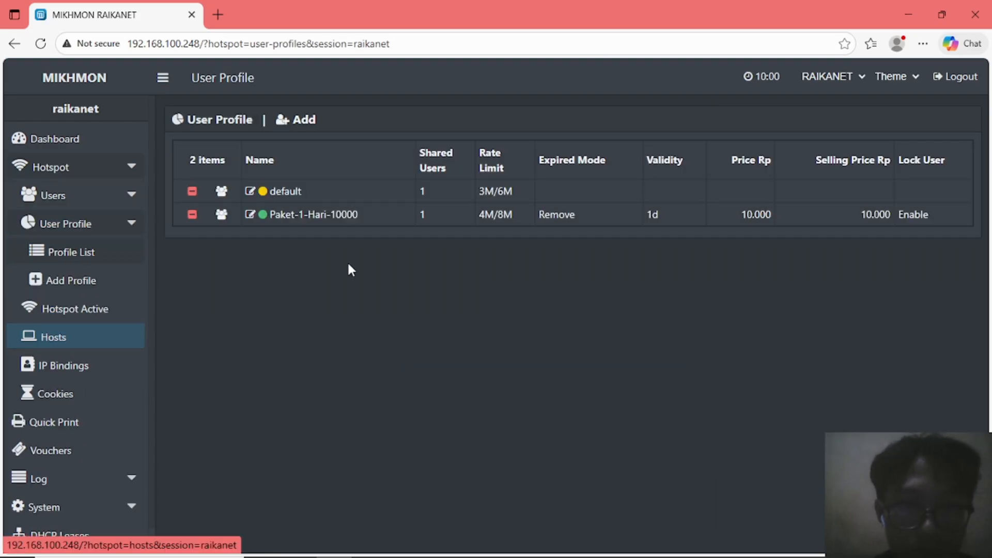
pyautogui.click(302, 116)
pyautogui.write('Paket-5-Jam-5000')
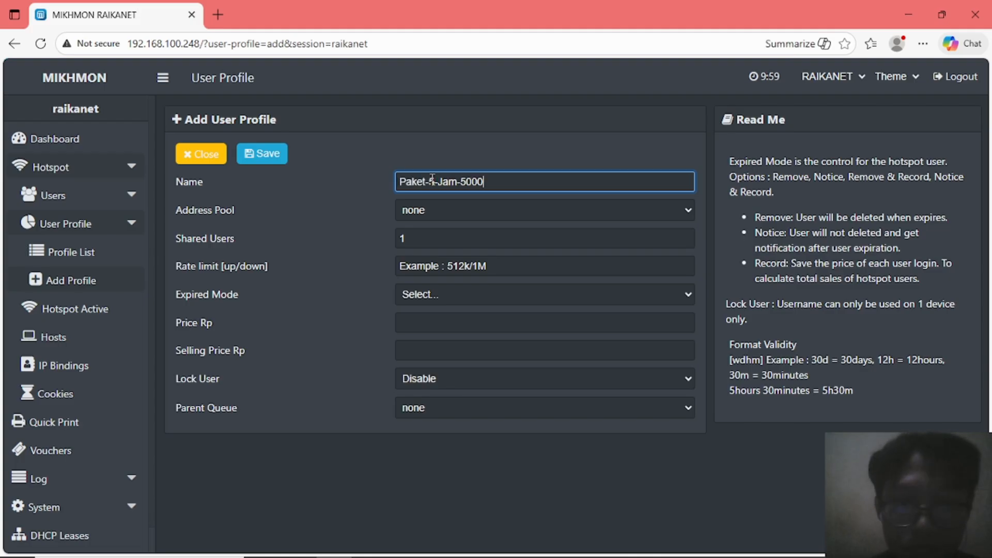
pyautogui.press('Tab')
# - Give the profile a 3M/6M rate limit, Remove expiry mode and 5h validity
pyautogui.click(489, 269)
pyautogui.write('3M/6M')
pyautogui.click(414, 294)
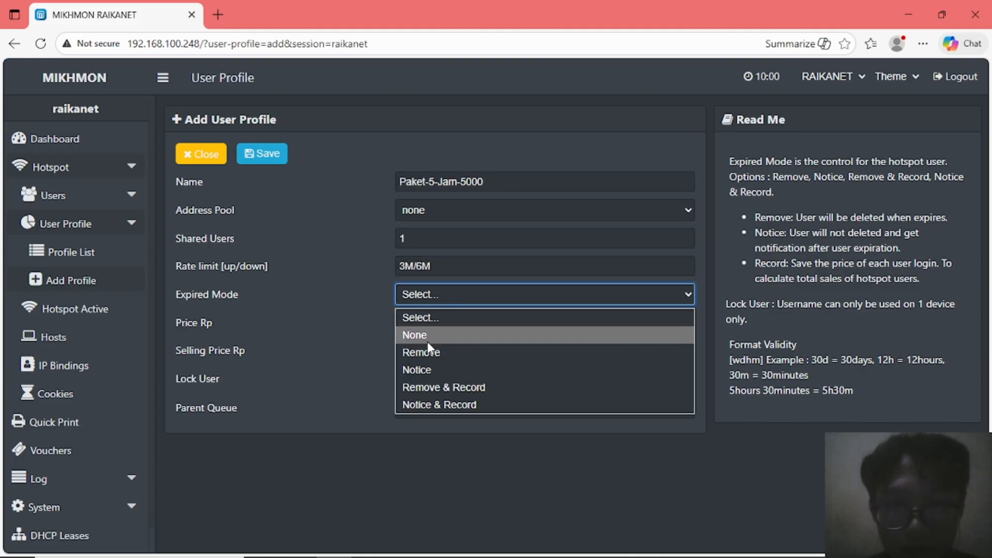
pyautogui.click(405, 350)
pyautogui.click(414, 324)
pyautogui.write('5h')
# - Set price and selling price to 5000, enable Lock User, and save the profile
pyautogui.click(427, 347)
pyautogui.write('5000')
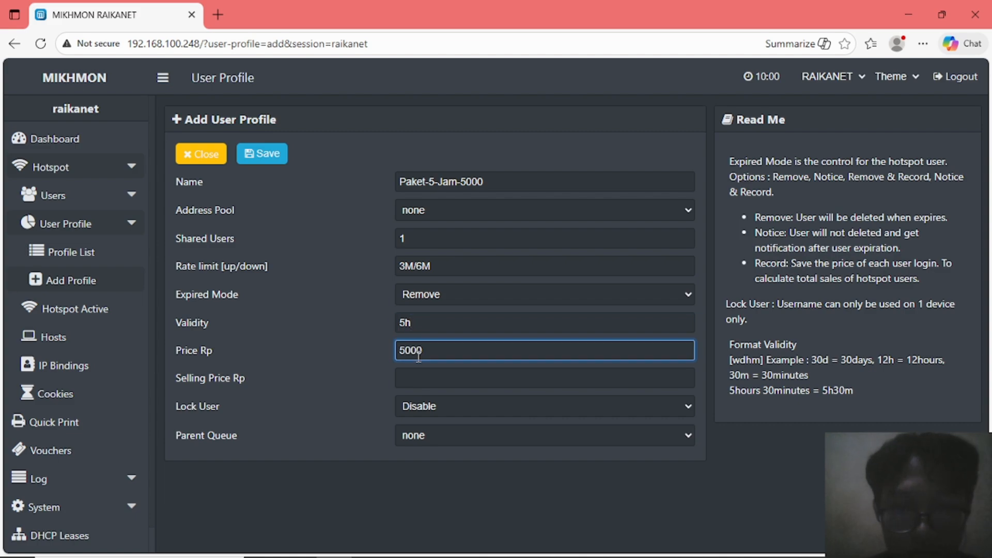
pyautogui.click(428, 378)
pyautogui.write('5000')
pyautogui.click(430, 407)
pyautogui.click(420, 447)
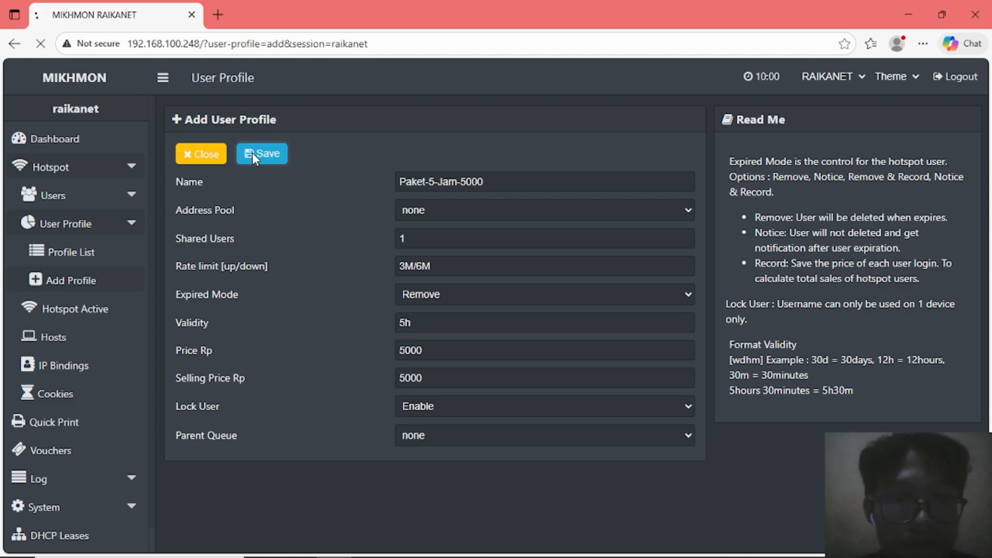
pyautogui.click(261, 154)
pyautogui.click(82, 253)
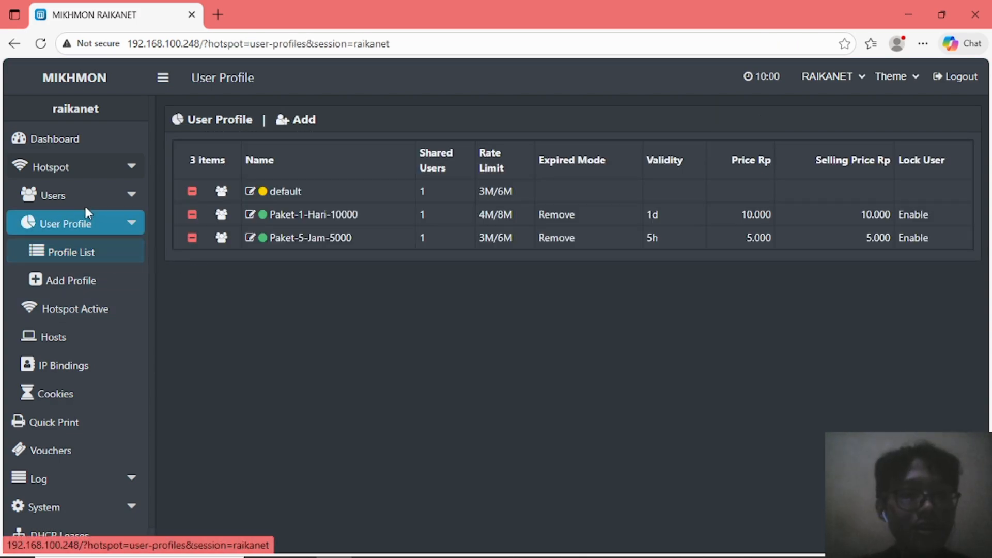
pyautogui.click(92, 203)
# - Set the user generator to 10 users on all servers with separate username and password
pyautogui.click(46, 228)
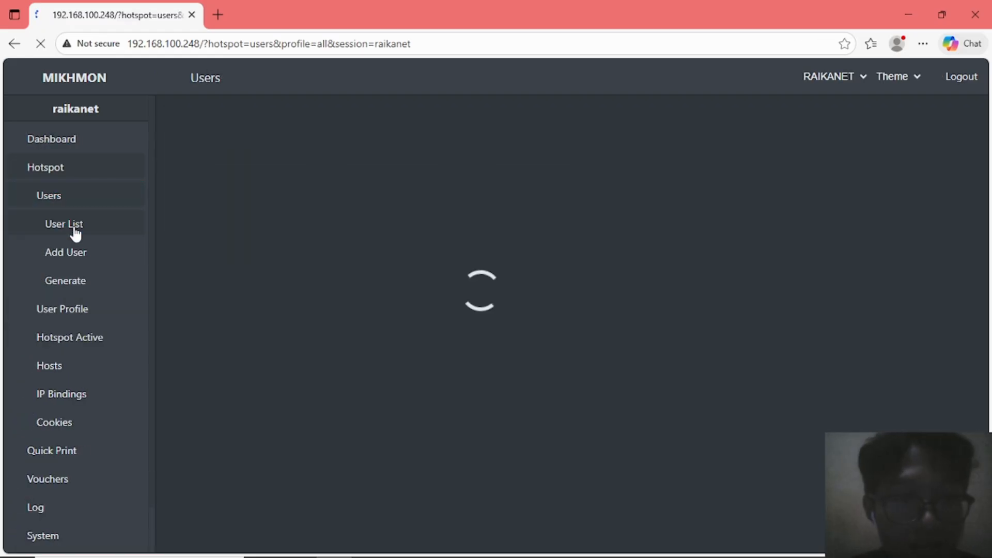
pyautogui.click(323, 121)
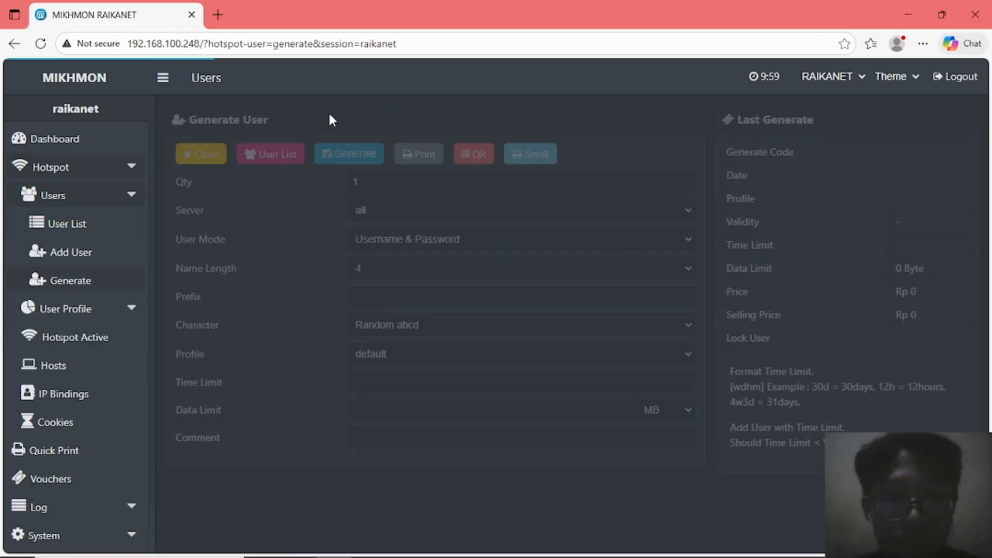
pyautogui.click(368, 182)
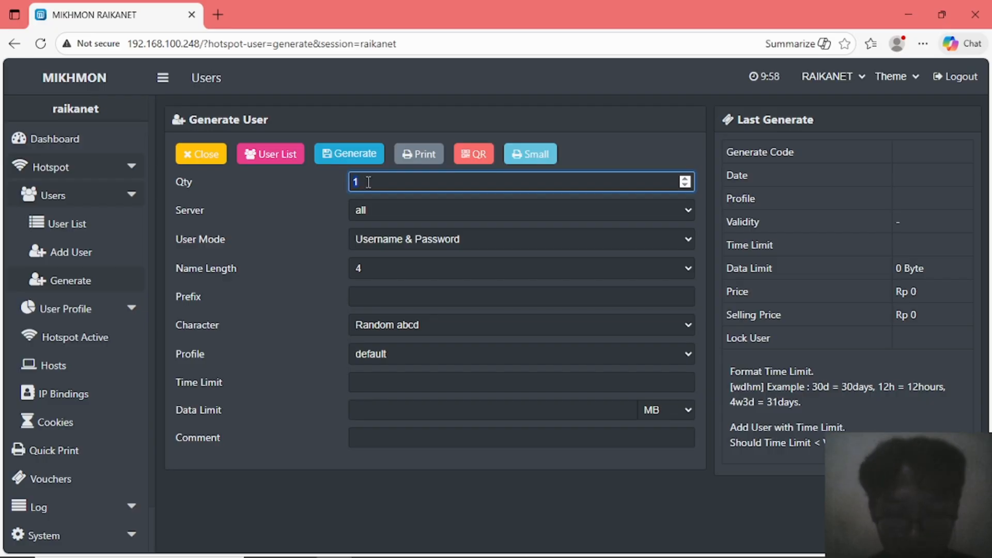
pyautogui.write('0')
pyautogui.click(402, 211)
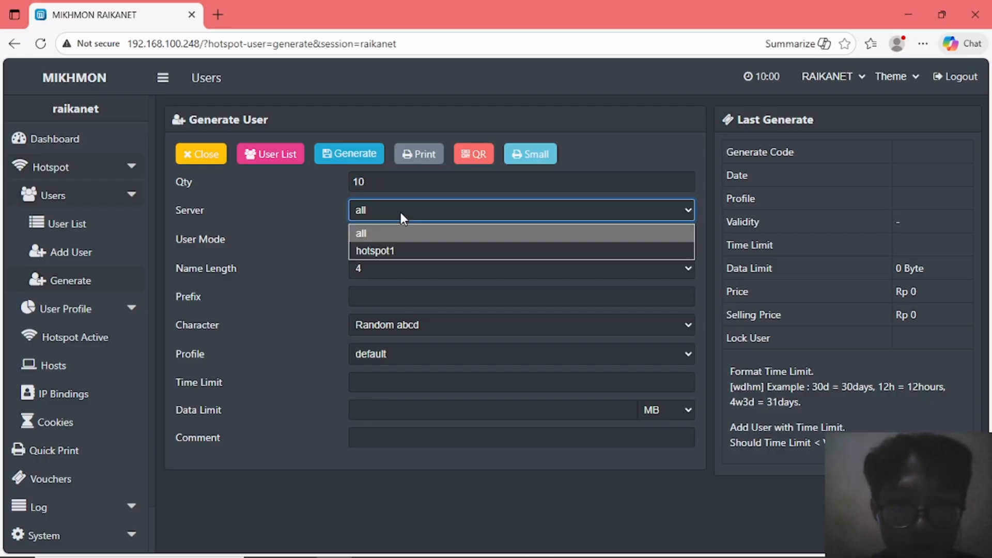
pyautogui.click(308, 213)
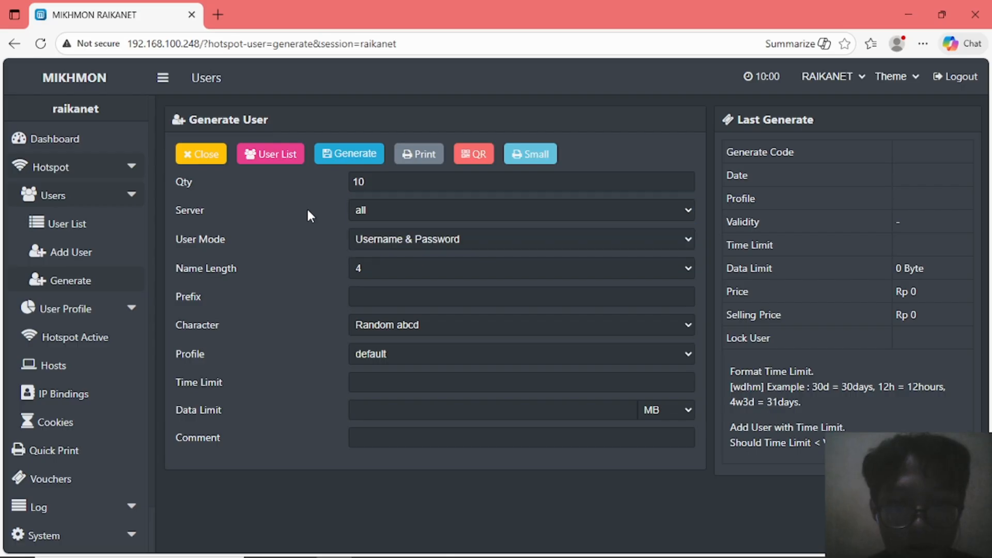
pyautogui.click(430, 237)
pyautogui.click(385, 261)
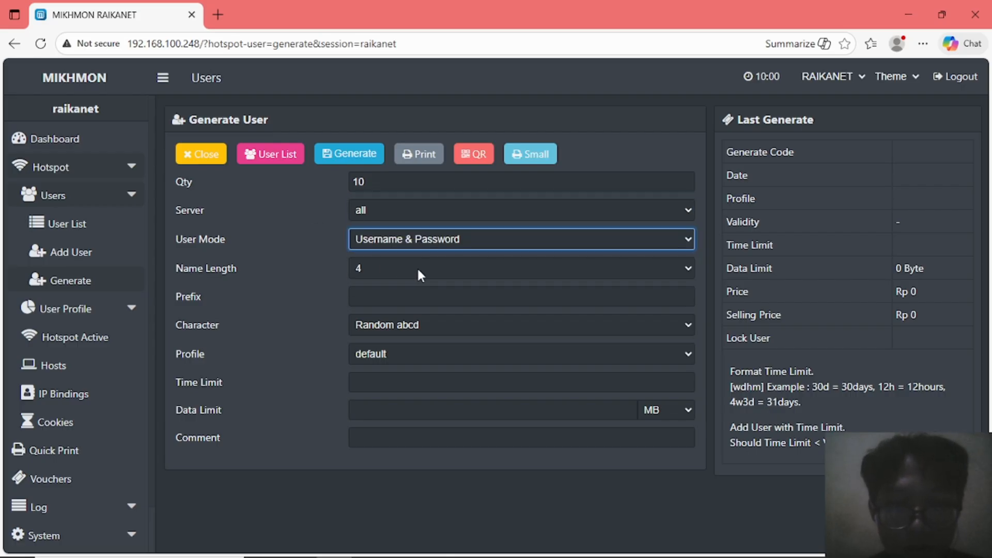
# - Use 5-character lowercase-and-digit names and the Paket-5-Jam-5000 profile, then generate the batch
pyautogui.click(418, 268)
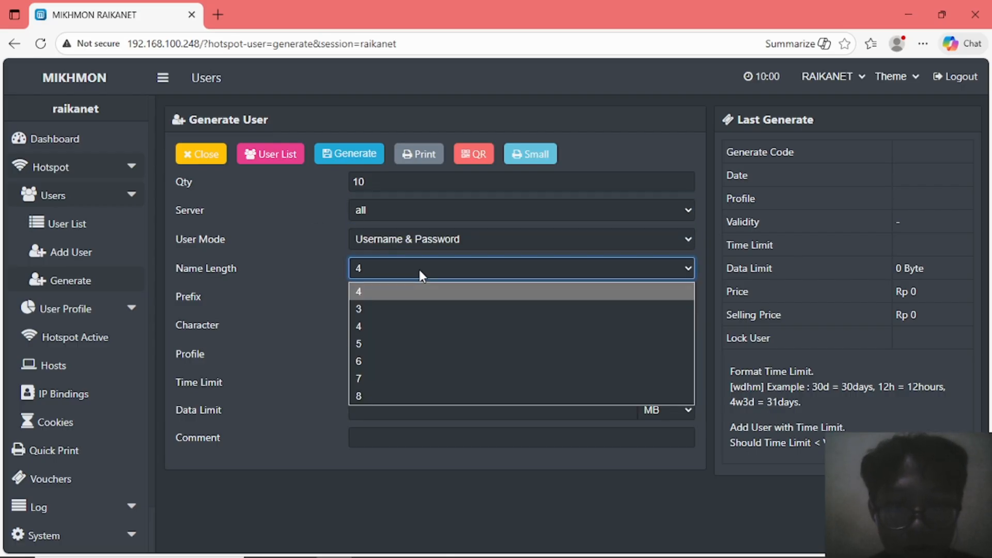
pyautogui.click(354, 343)
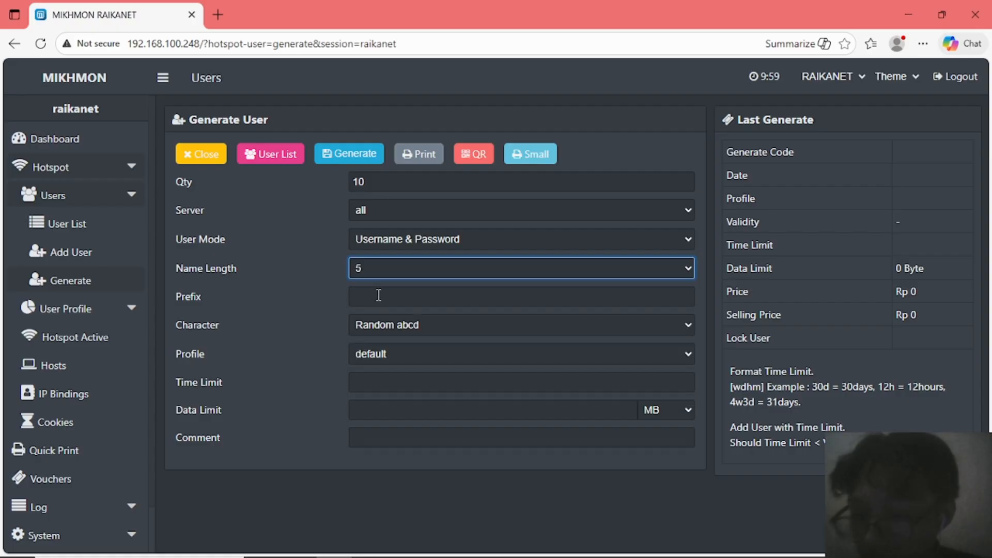
pyautogui.click(417, 324)
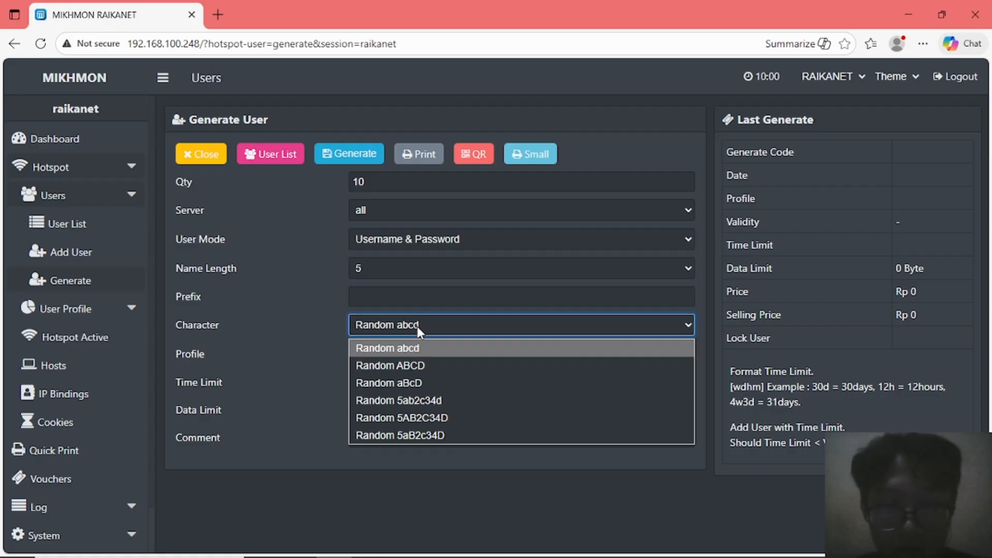
pyautogui.click(438, 395)
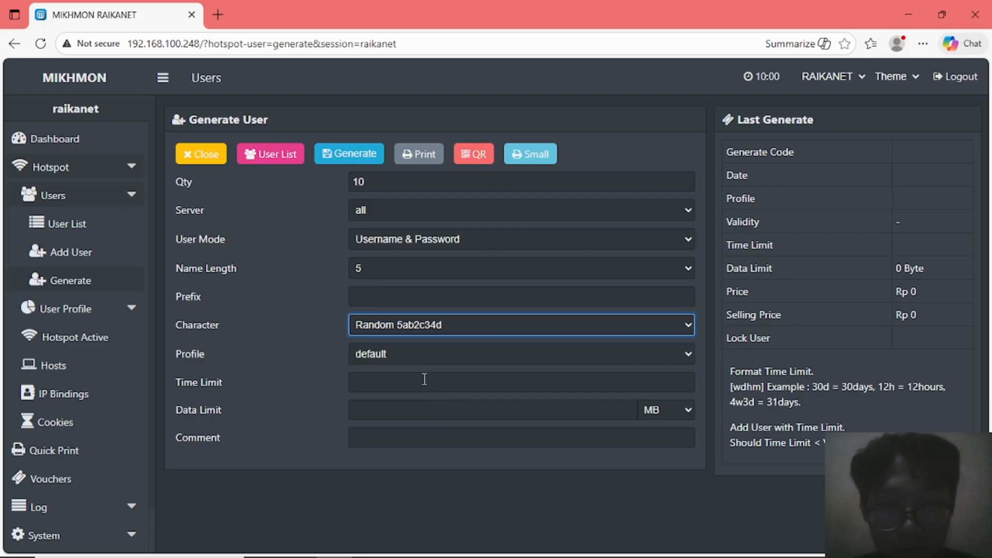
pyautogui.click(412, 324)
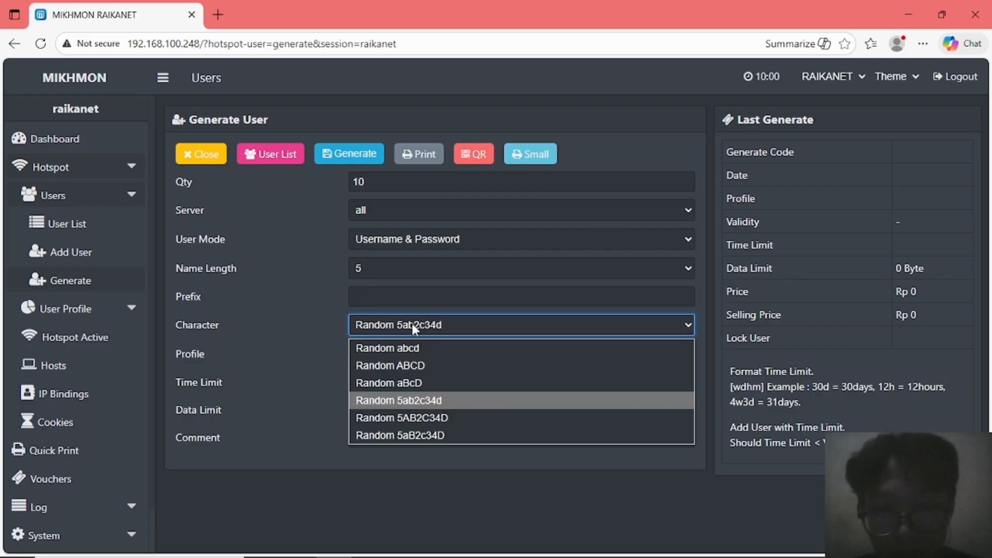
pyautogui.click(423, 402)
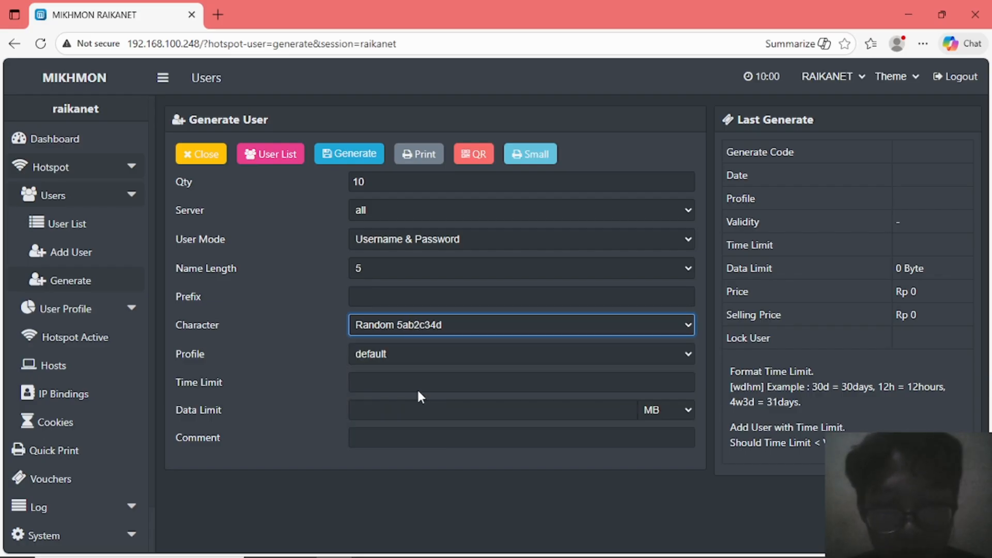
pyautogui.click(401, 357)
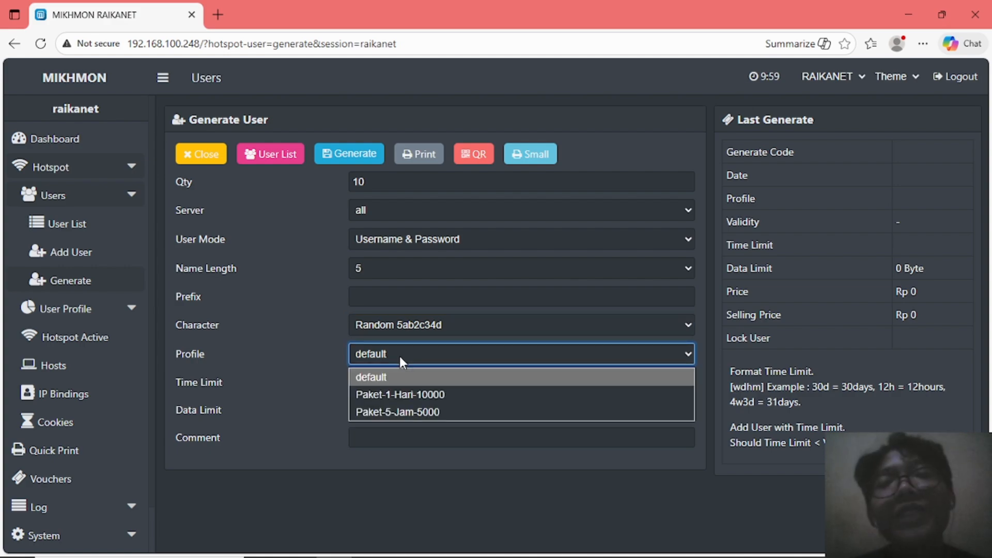
pyautogui.click(413, 412)
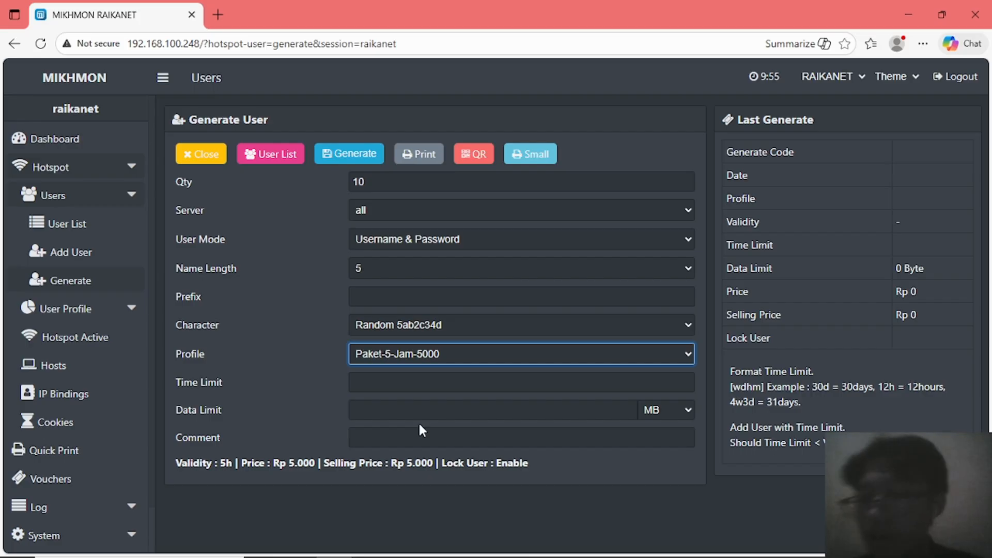
pyautogui.click(352, 155)
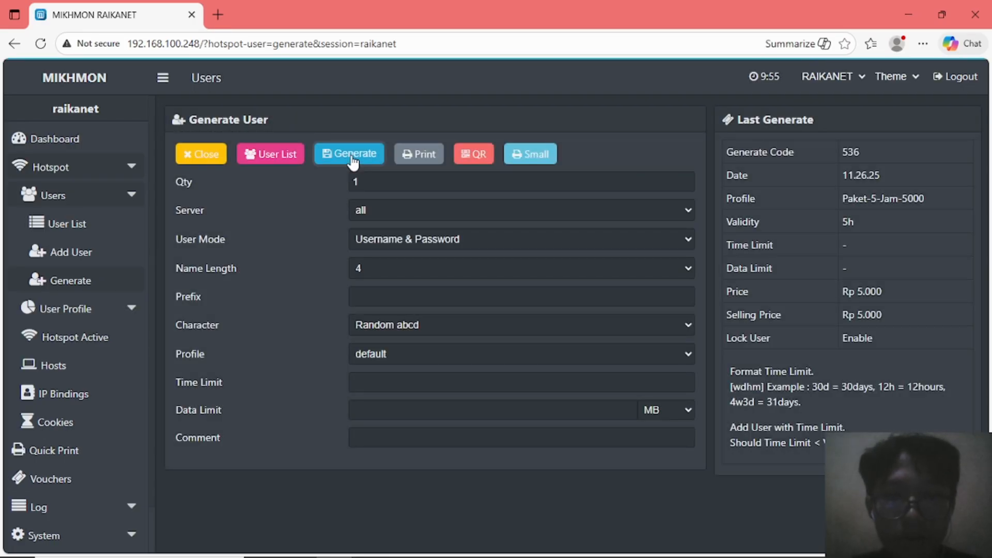
pyautogui.hotkey('alt', 'Tab')
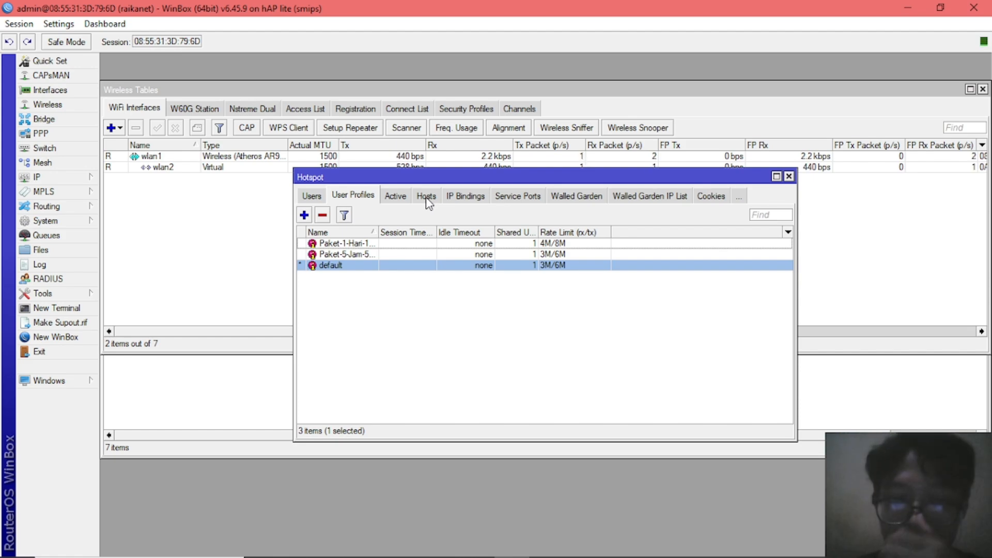
# - Scroll through the router's 12 hotspot users, including batch 536, then show the user profiles
pyautogui.click(309, 199)
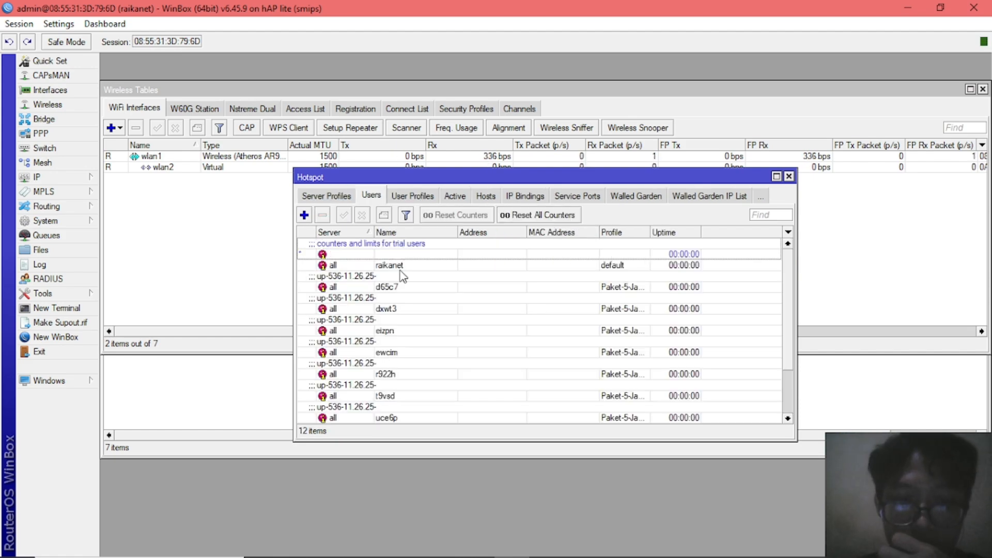
pyautogui.scroll(-3, 429, 303)
pyautogui.scroll(3, 429, 303)
pyautogui.scroll(-2, 429, 303)
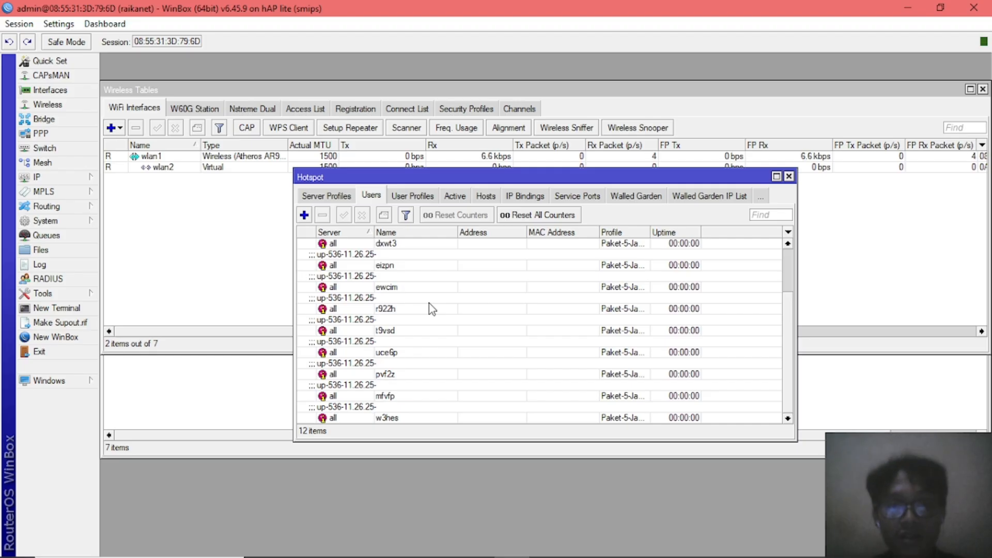
pyautogui.scroll(3, 429, 303)
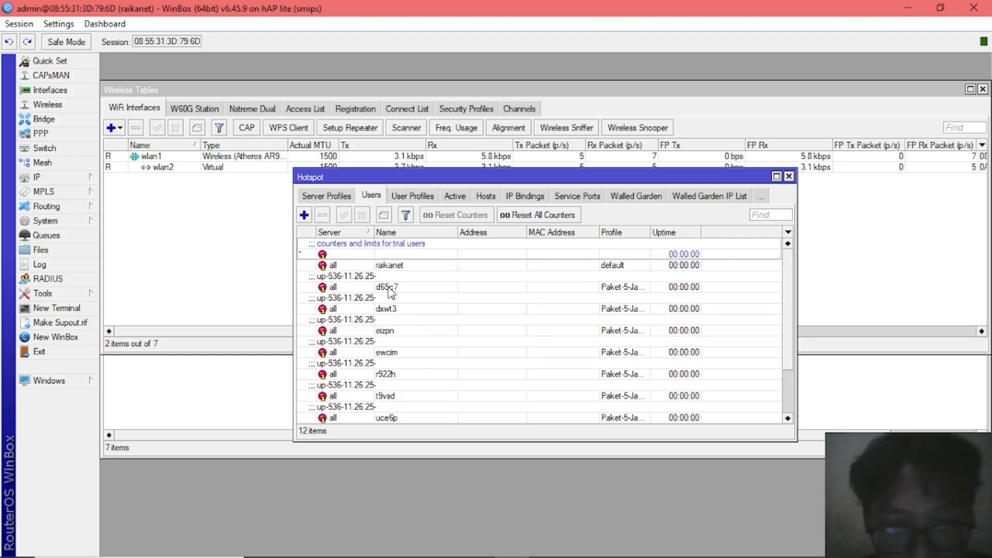
pyautogui.scroll(-1, 392, 294)
pyautogui.scroll(1, 391, 293)
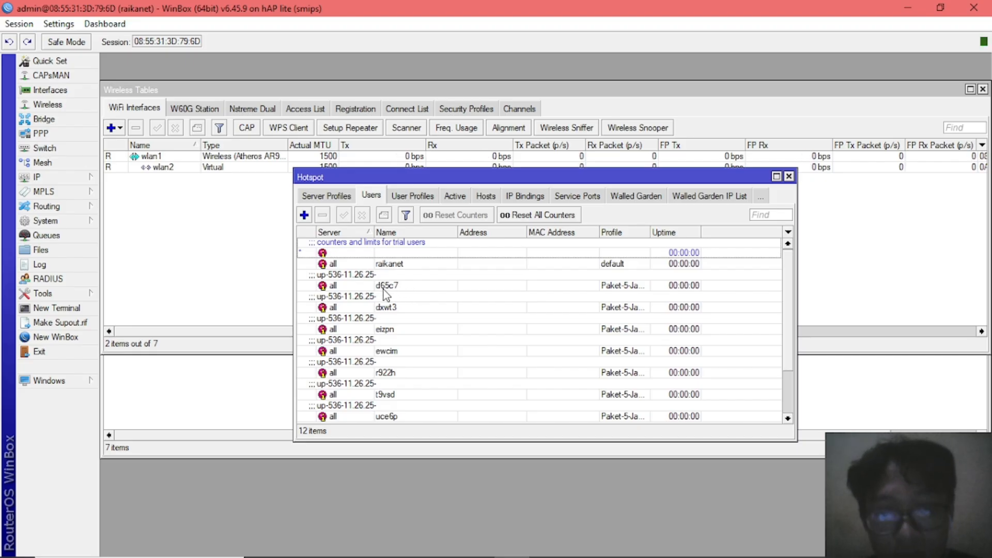
pyautogui.scroll(-2, 362, 300)
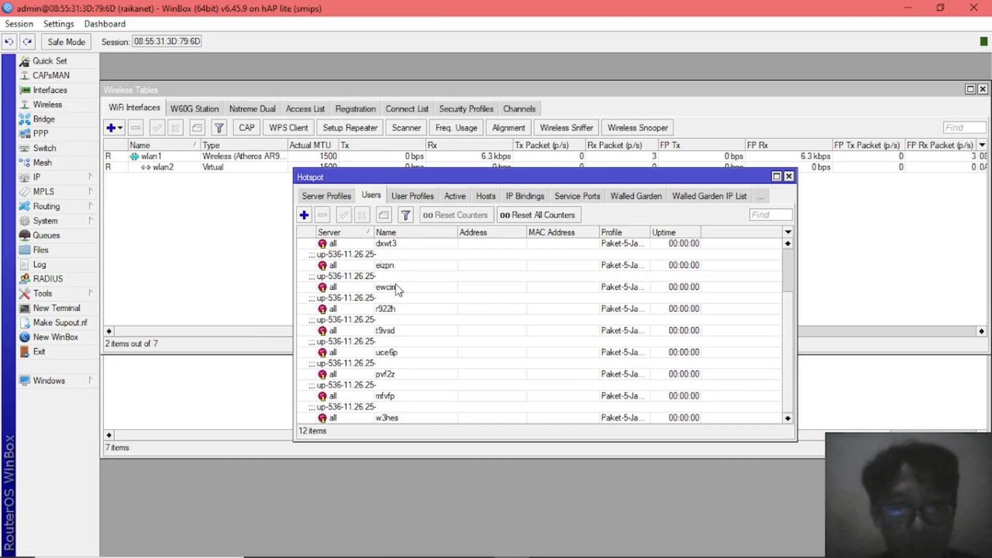
pyautogui.scroll(2, 392, 389)
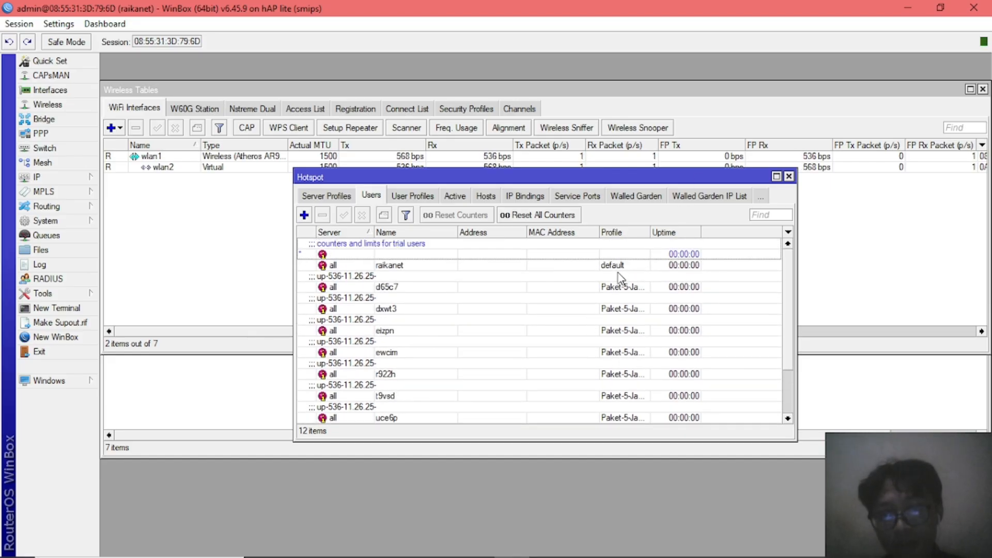
pyautogui.click(414, 196)
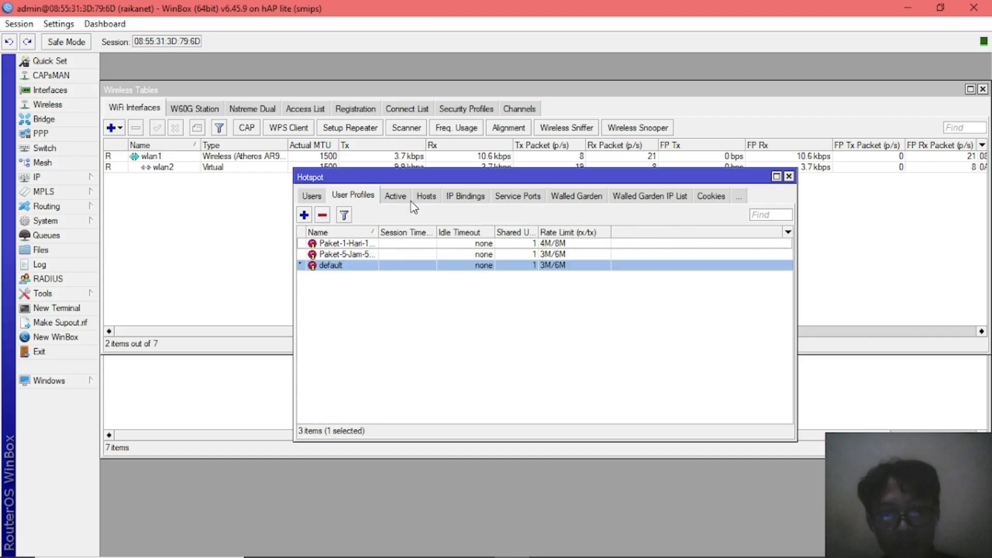
# - Set the Mikhmon generator to 5 users with 5-character Random 5ab2c34d names
pyautogui.hotkey('alt', 'Tab')
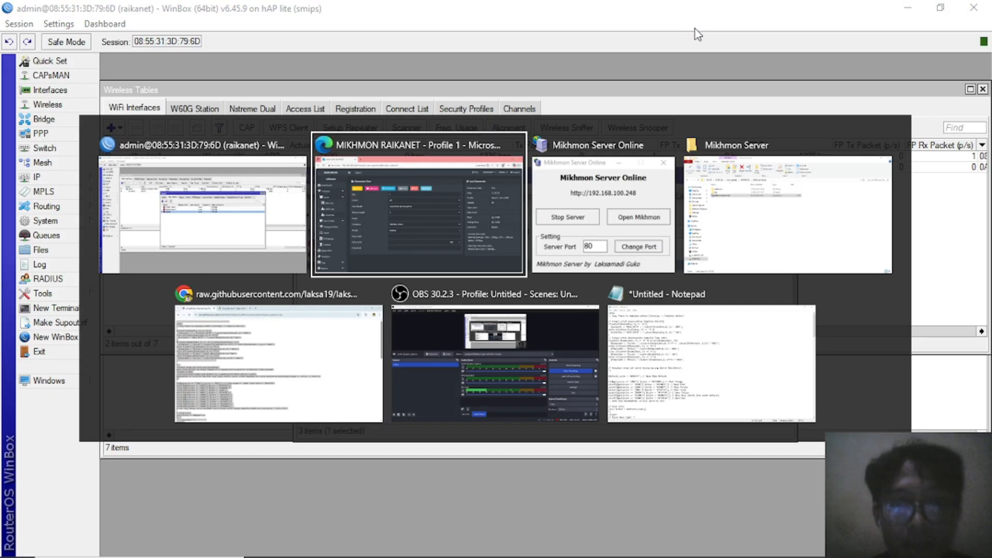
pyautogui.scroll(-1, 411, 226)
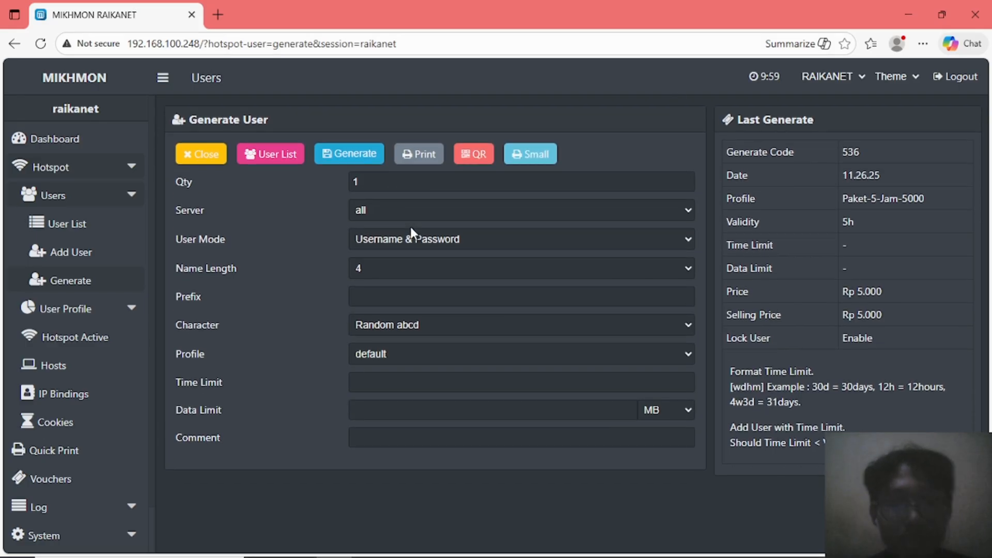
pyautogui.doubleClick(375, 181)
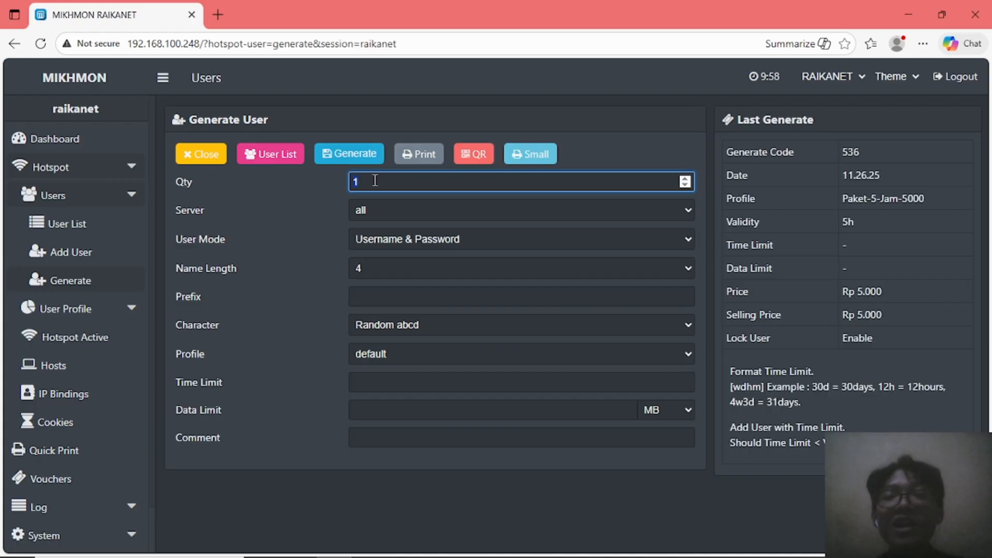
pyautogui.write('5')
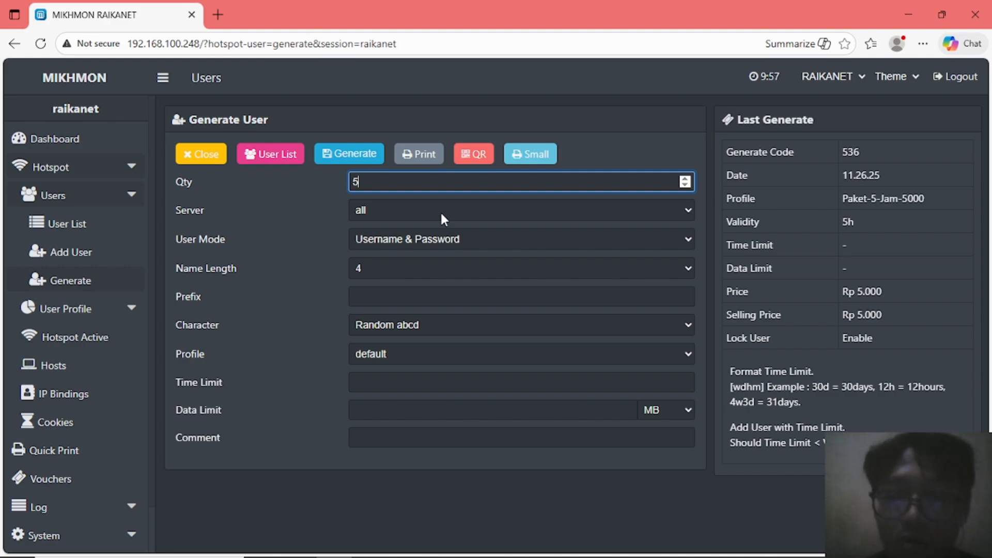
pyautogui.click(427, 268)
pyautogui.click(368, 343)
pyautogui.click(443, 324)
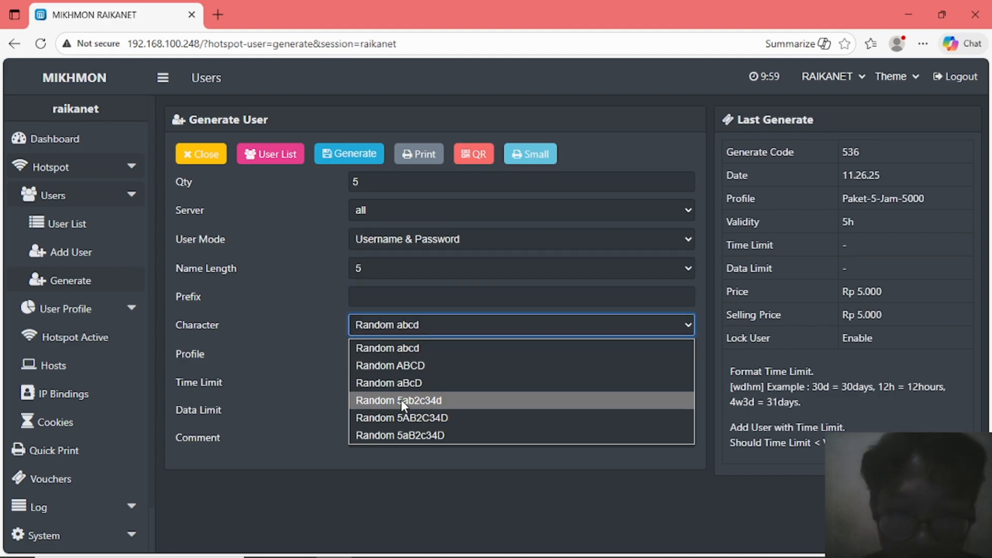
pyautogui.click(401, 399)
# - Assign the Paket-1-Hari-10000 profile, generate, and resubmit the form after reloading the stuck page
pyautogui.click(404, 353)
pyautogui.click(398, 395)
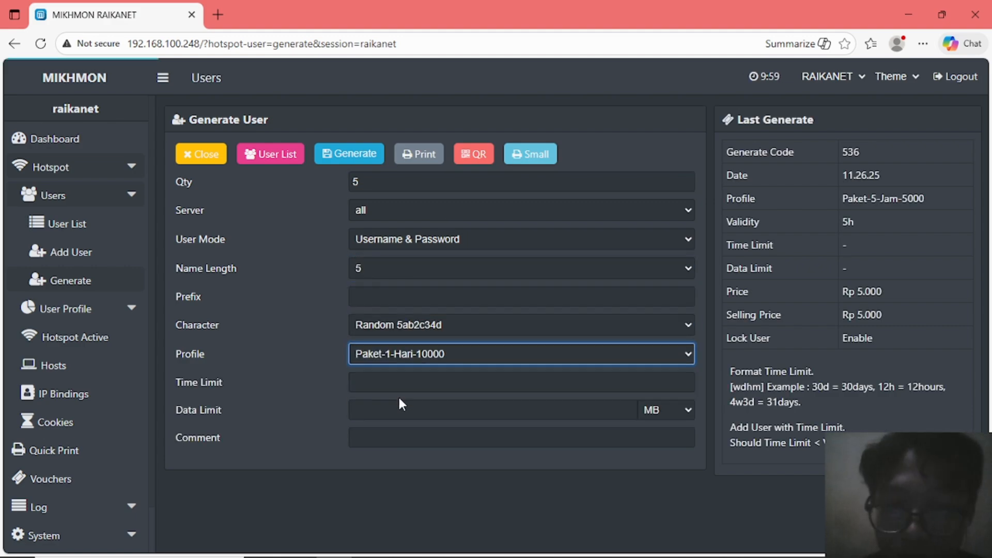
pyautogui.click(341, 163)
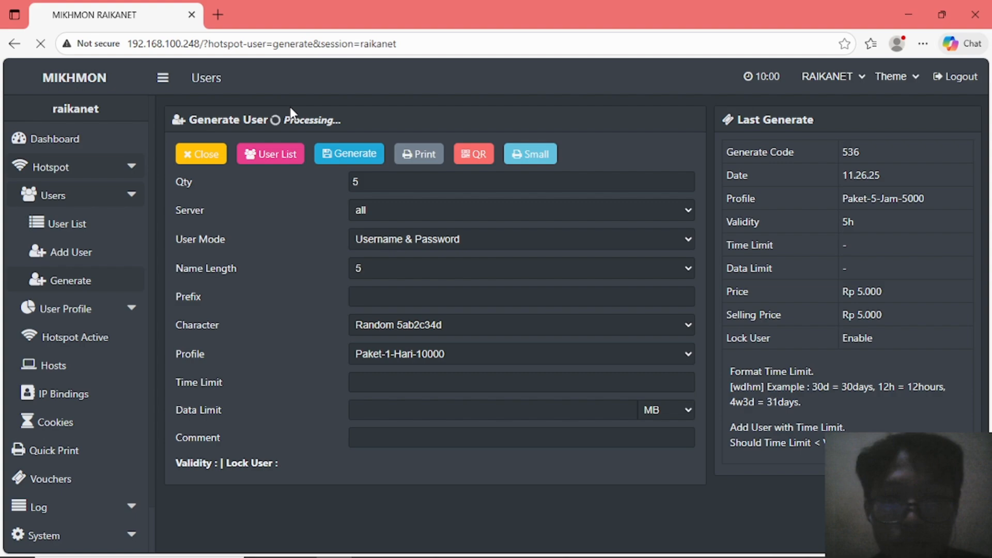
pyautogui.press('F5')
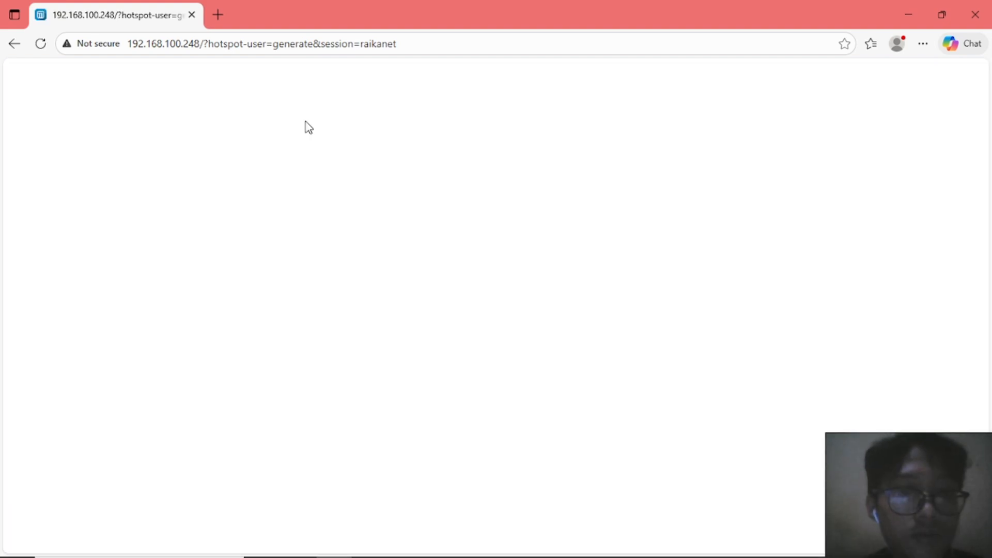
pyautogui.click(569, 178)
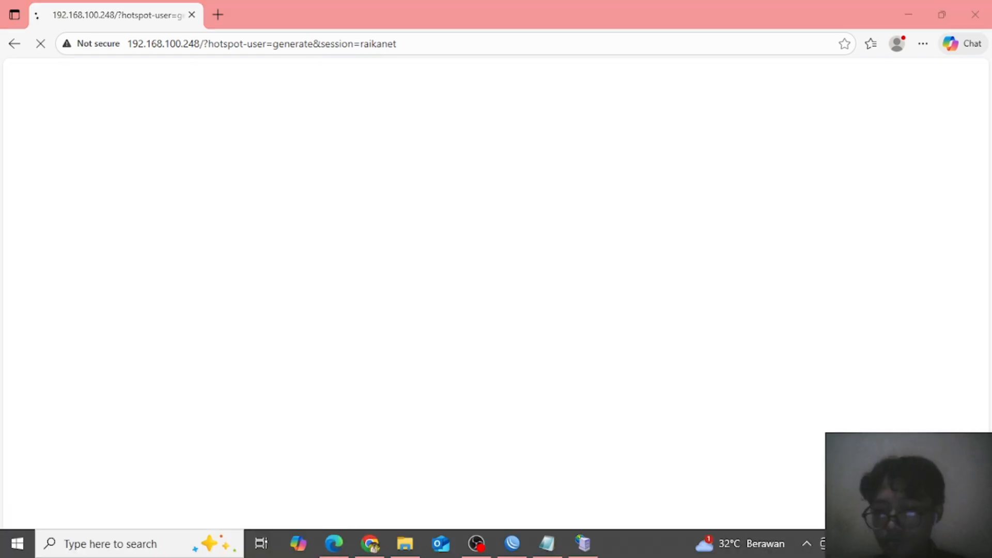
# - Join the open RaikaNET Wi-Fi network, then return to WinBox
pyautogui.click(860, 544)
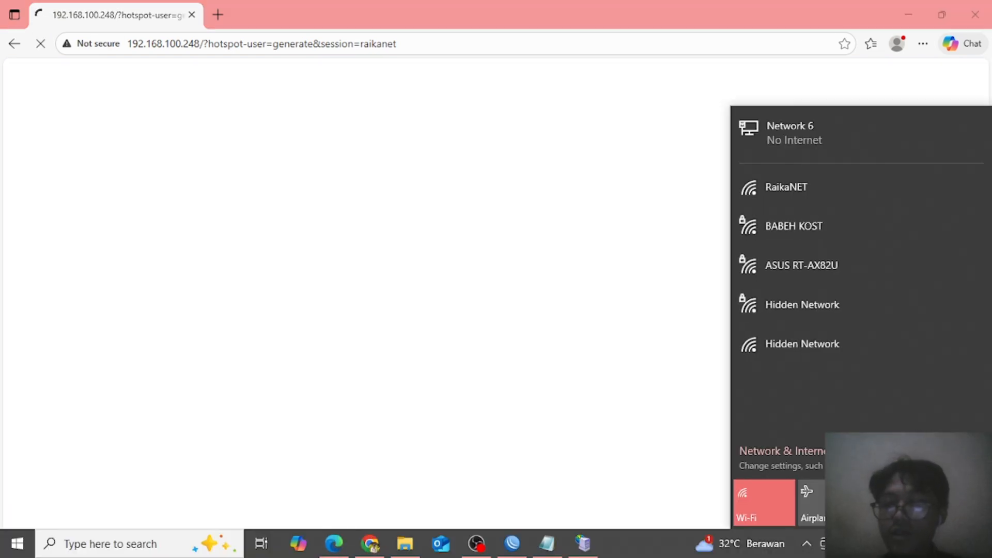
pyautogui.click(808, 194)
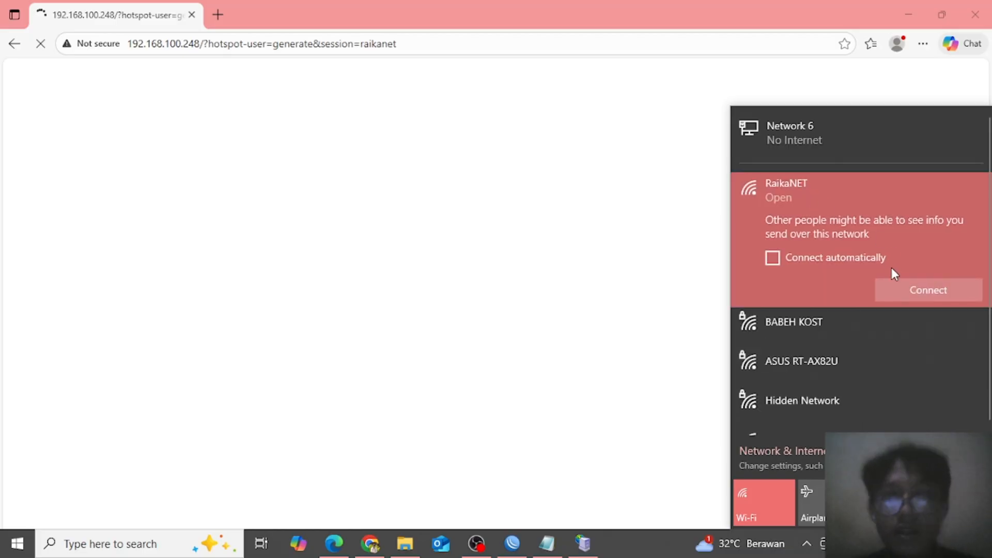
pyautogui.click(902, 292)
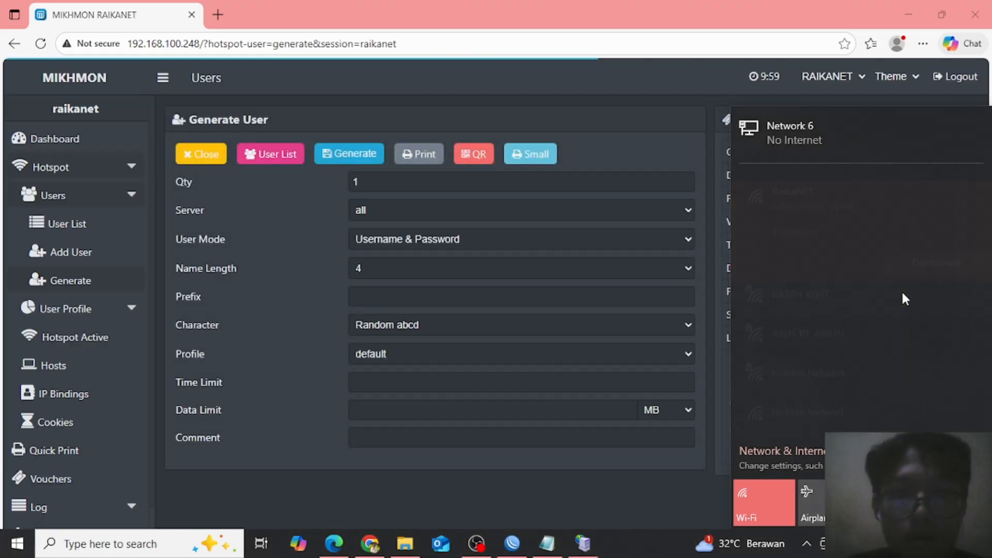
pyautogui.click(476, 6)
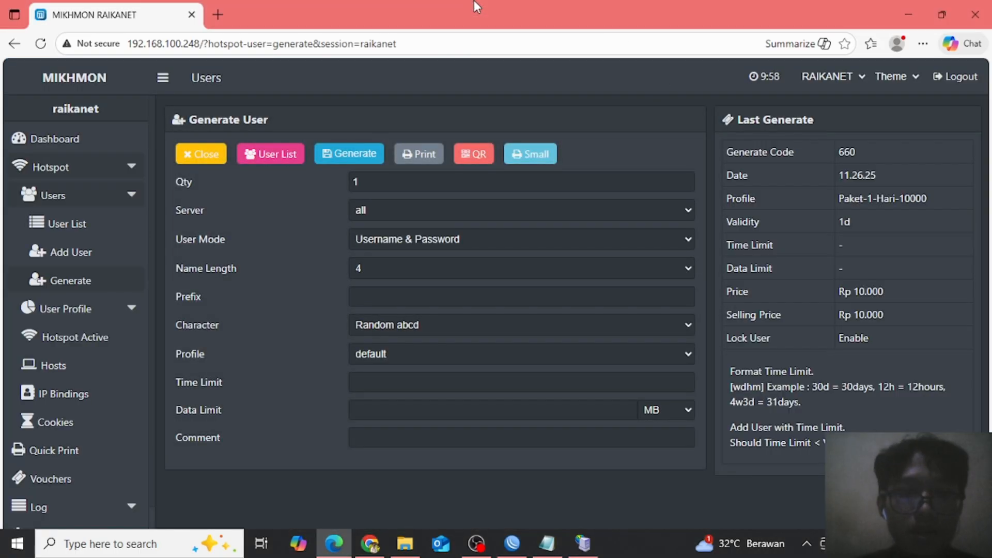
pyautogui.hotkey('alt', 'Tab')
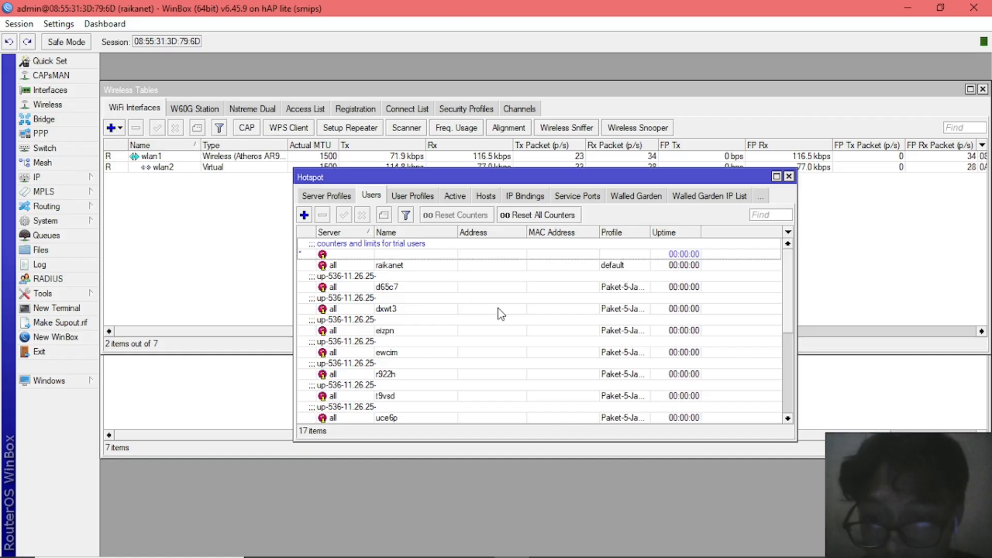
# - Scroll the 17 WinBox hotspot users to find the up-660 entries, then return to Mikhmon
pyautogui.scroll(-5, 501, 313)
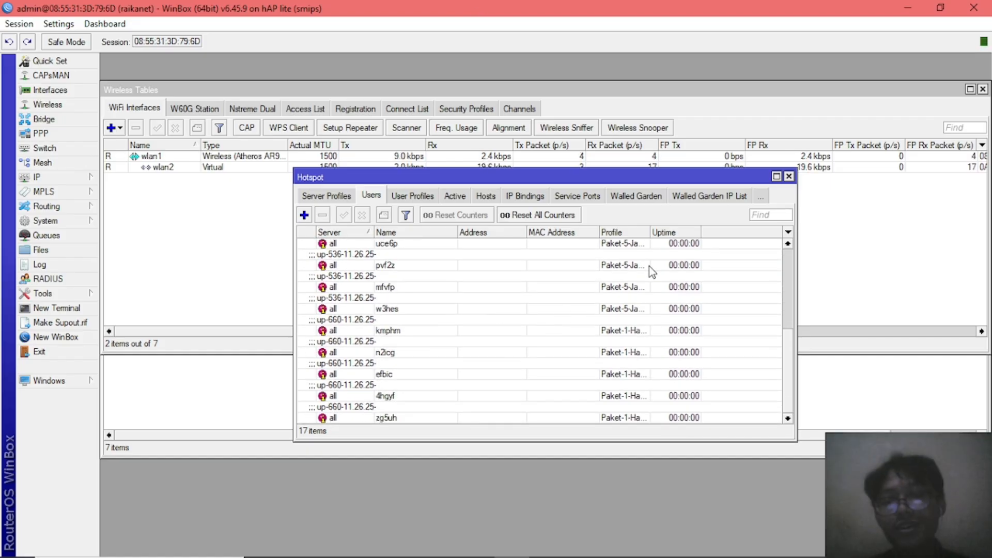
pyautogui.moveTo(624, 177); pyautogui.dragTo(610, 62)
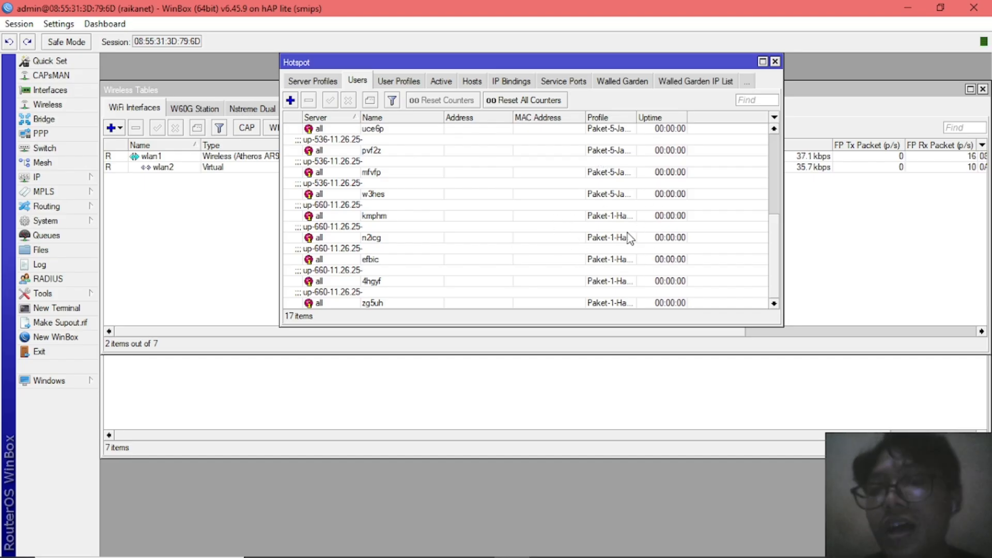
pyautogui.hotkey('alt', 'Tab')
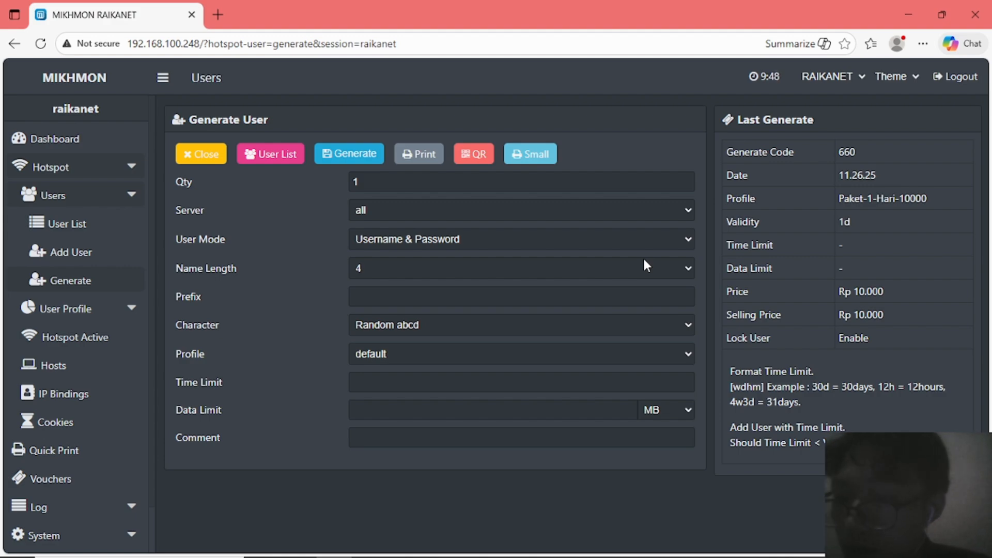
# - Filter the 17 Mikhmon users by comment up-536 and open their Default printable vouchers
pyautogui.click(87, 138)
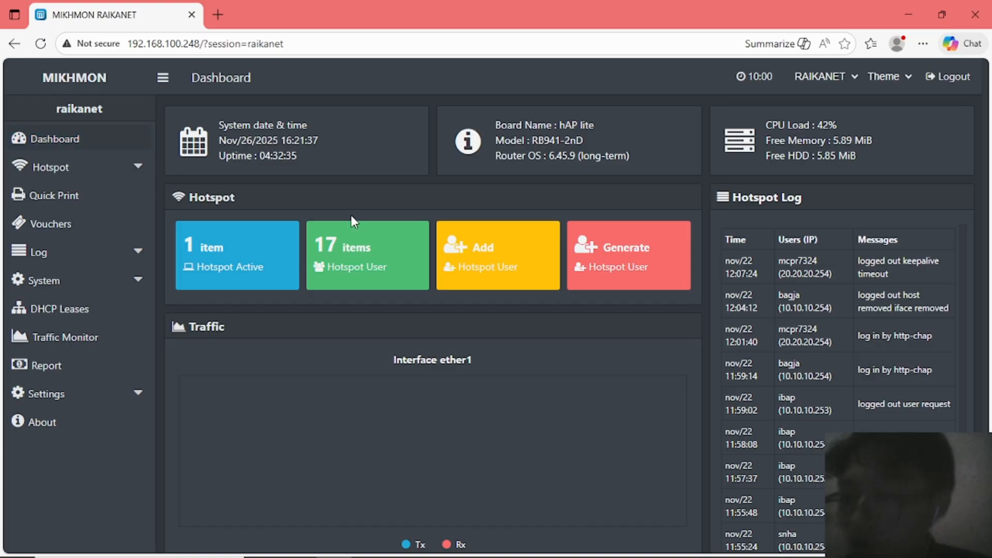
pyautogui.click(385, 247)
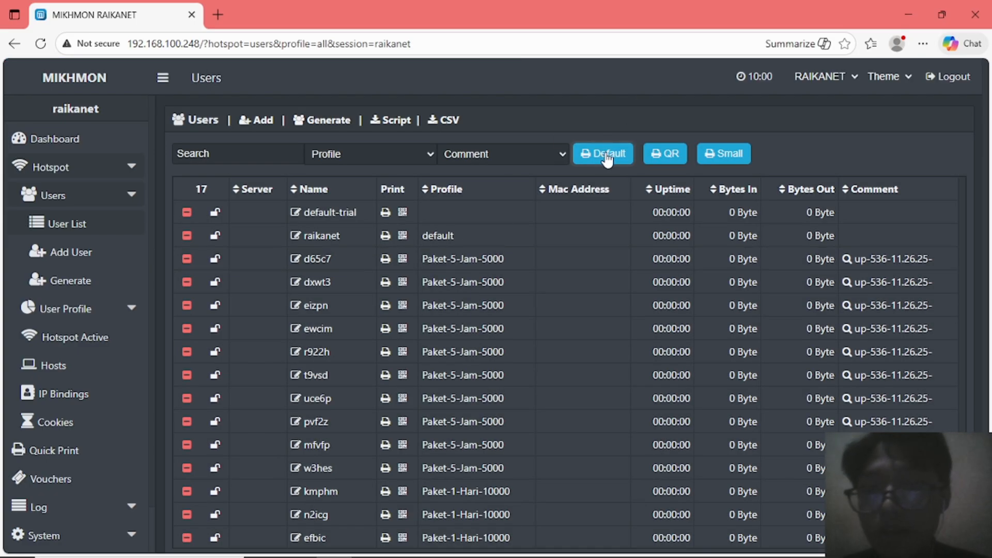
pyautogui.click(523, 154)
pyautogui.click(502, 195)
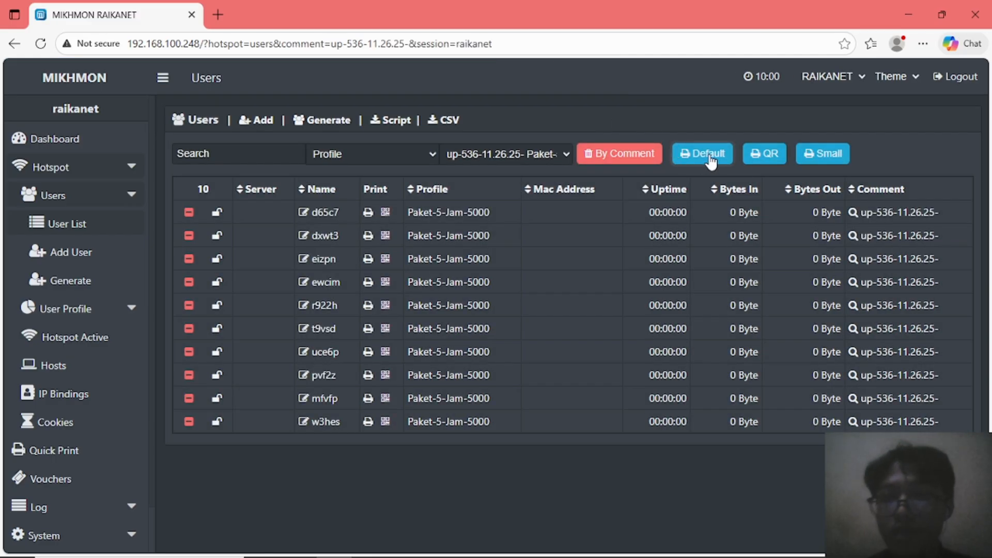
pyautogui.click(708, 154)
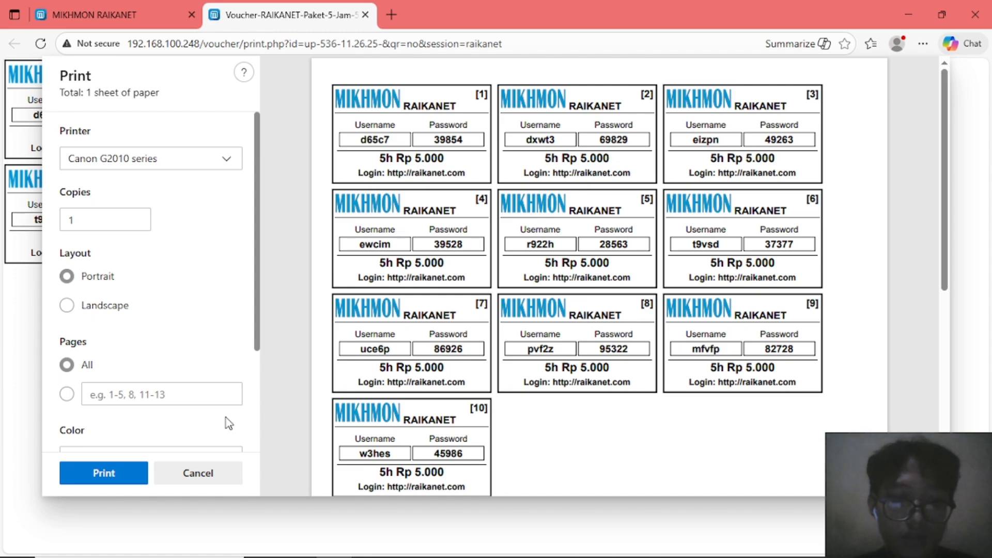
# - Open the up-660 batch vouchers too, then return to the ten 5h Paket-5-Jam voucher sheet
pyautogui.click(195, 475)
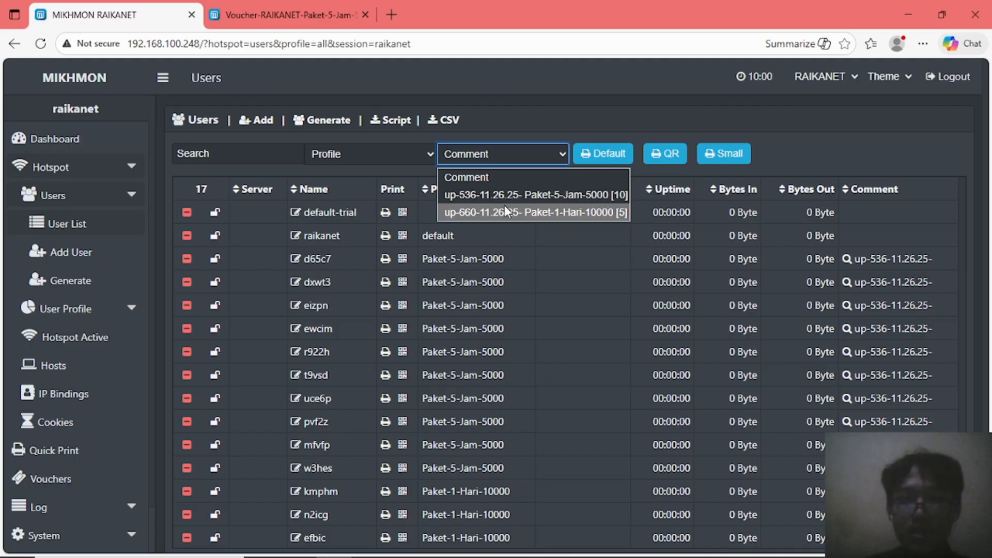
pyautogui.click(504, 206)
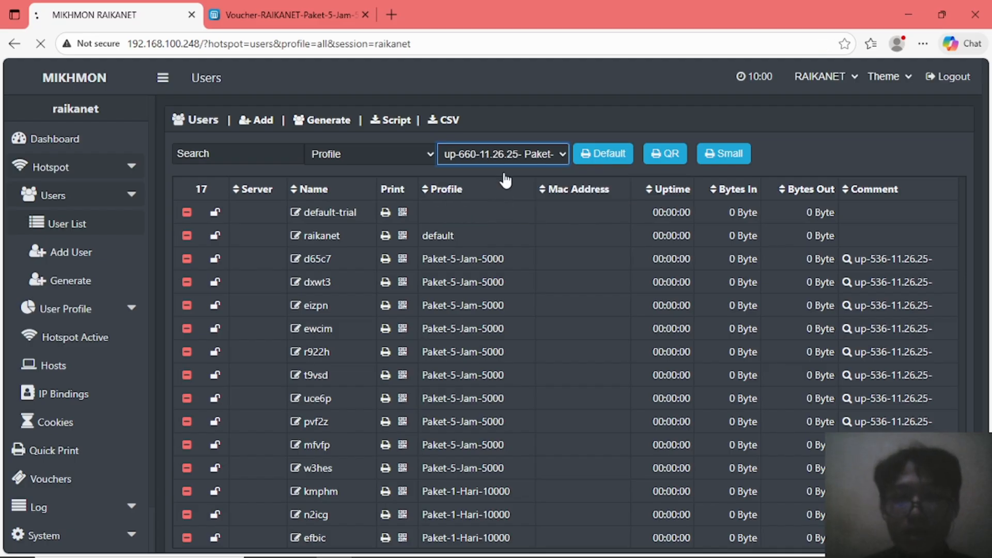
pyautogui.click(704, 155)
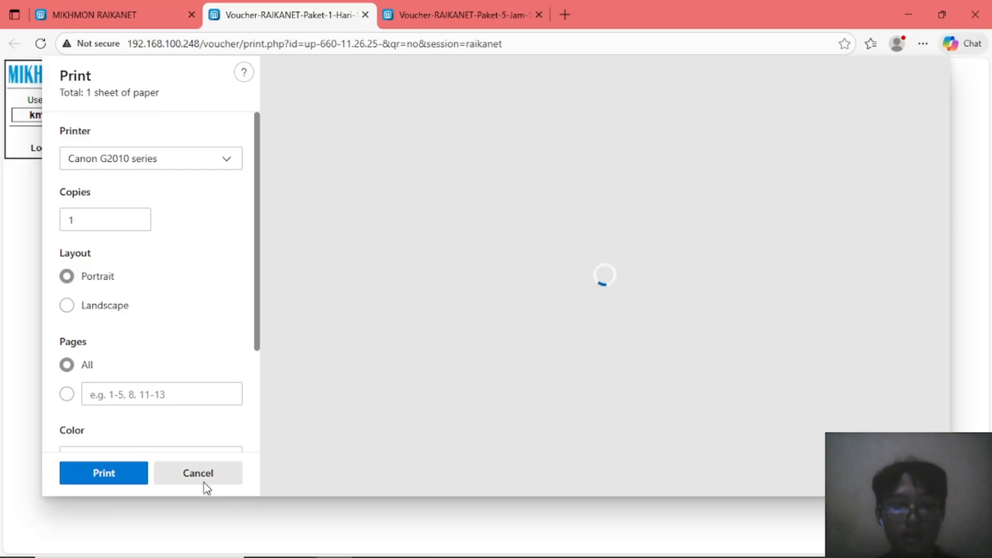
pyautogui.click(201, 474)
pyautogui.click(440, 11)
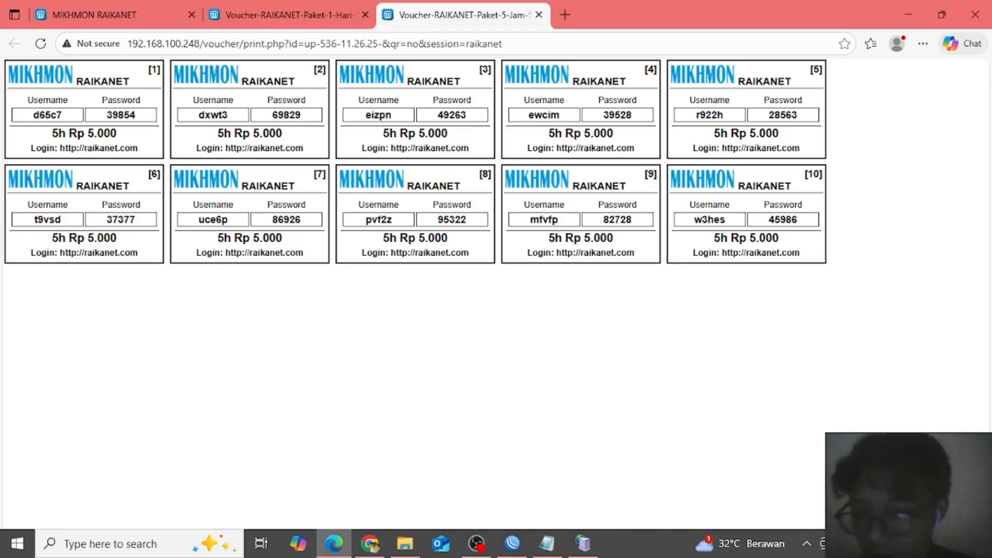
pyautogui.click(910, 544)
# - Open raikanet.com in a new tab, log off the current session, and reach the login page
pyautogui.click(562, 8)
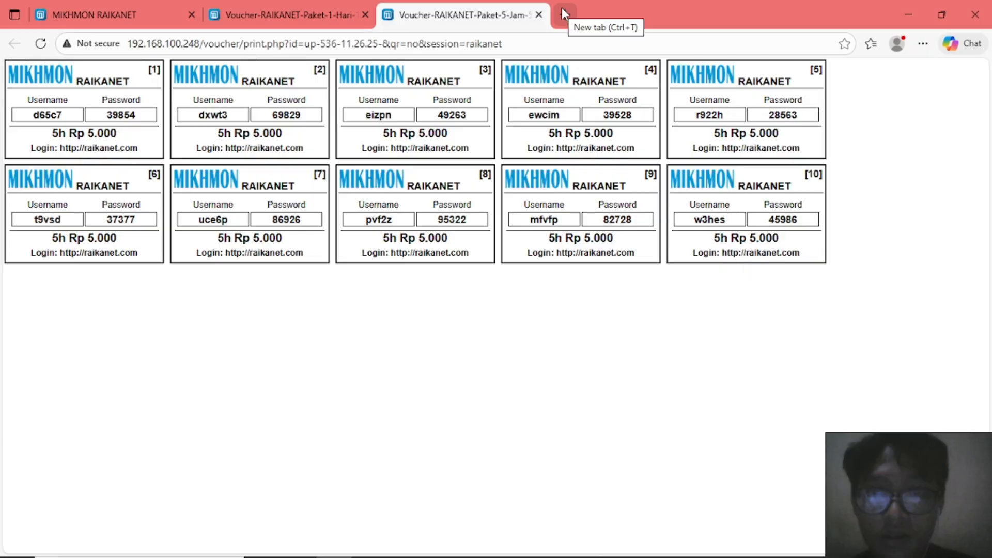
pyautogui.click(564, 8)
pyautogui.write('rai')
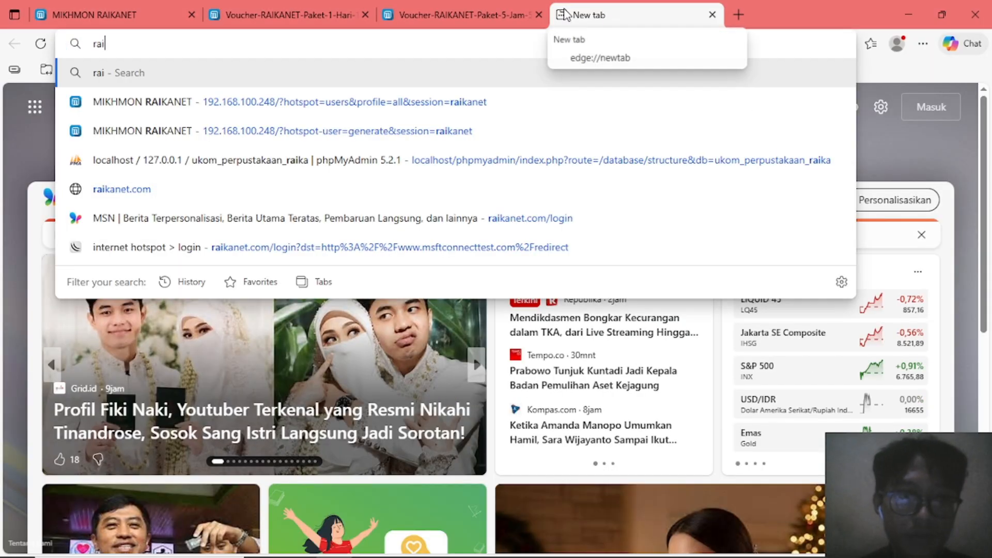
pyautogui.write('kanet.c')
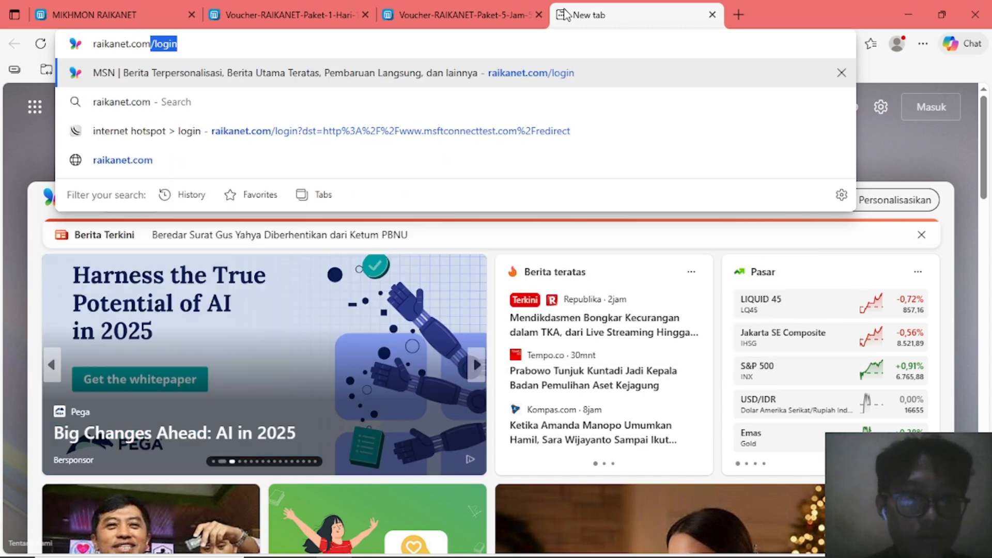
pyautogui.write('om')
pyautogui.press('Return')
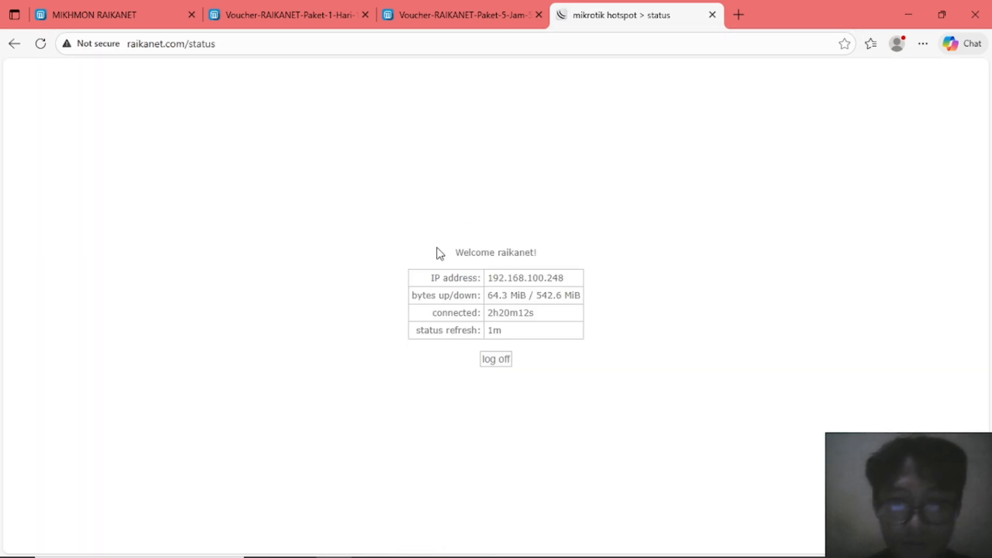
pyautogui.click(498, 360)
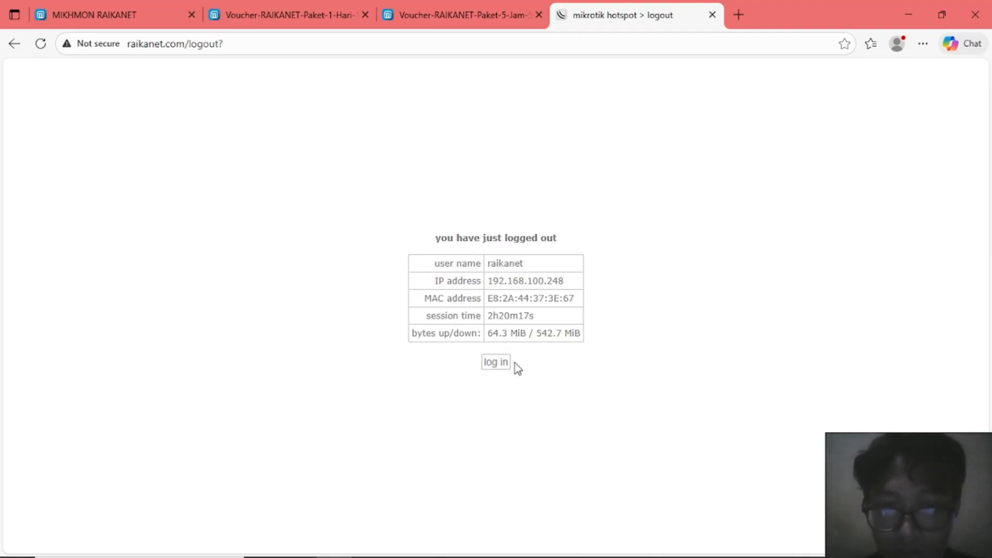
pyautogui.click(501, 364)
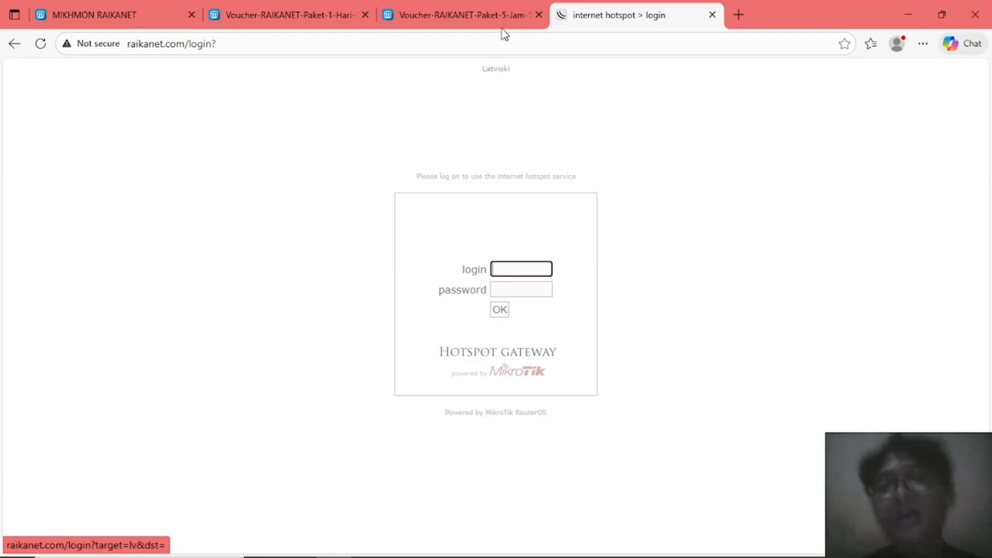
# - Copy the first voucher's username into the hotspot login field
pyautogui.click(464, 10)
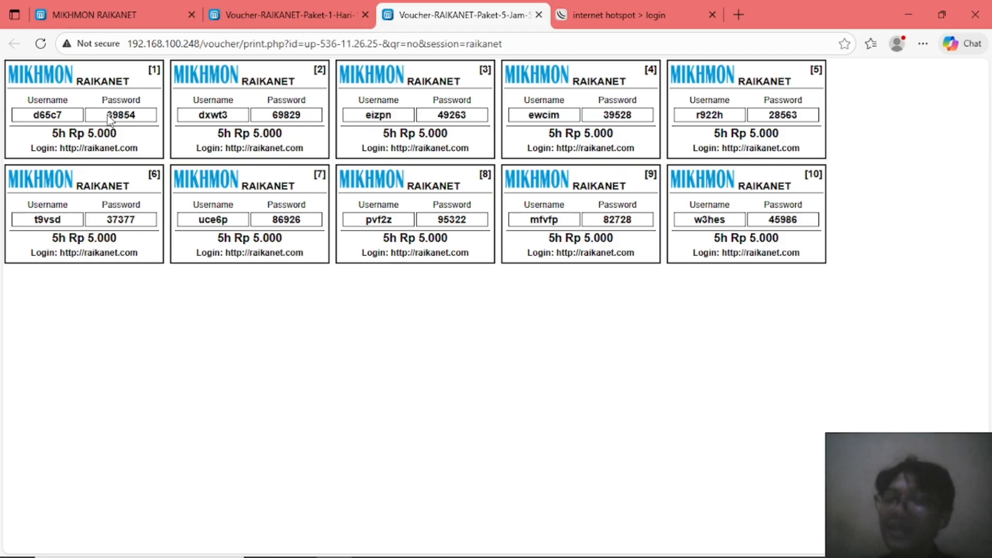
pyautogui.moveTo(33, 115); pyautogui.dragTo(65, 115)
pyautogui.hotkey('ctrl', 'c')
pyautogui.click(561, 8)
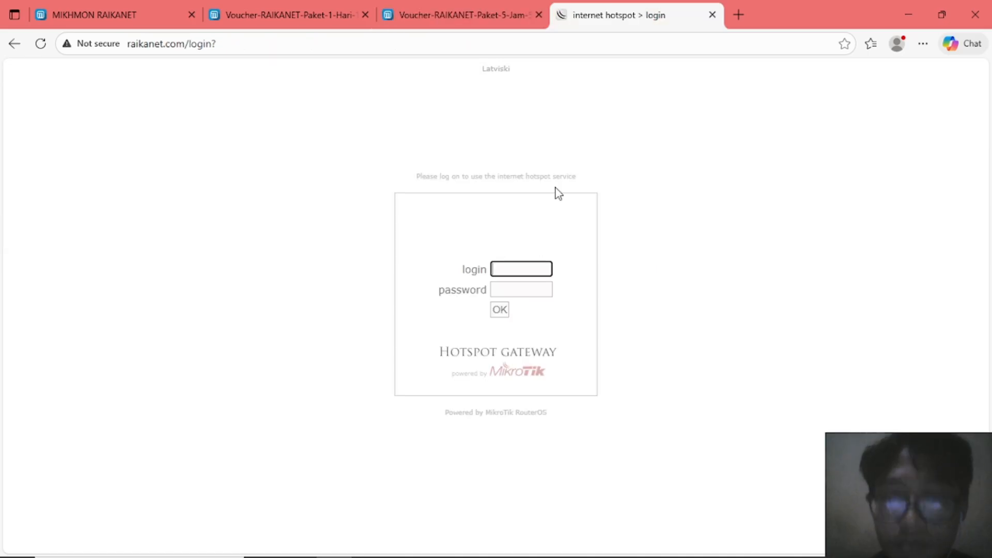
pyautogui.click(512, 268)
pyautogui.hotkey('ctrl', 'v')
# - Copy the first voucher's password into the password field and log in
pyautogui.click(450, 12)
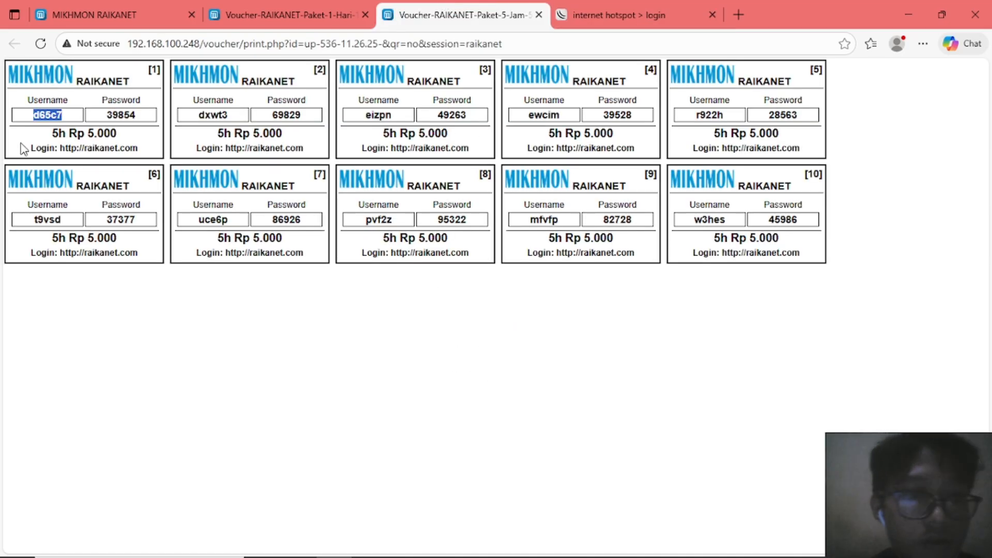
pyautogui.moveTo(110, 118); pyautogui.dragTo(143, 119)
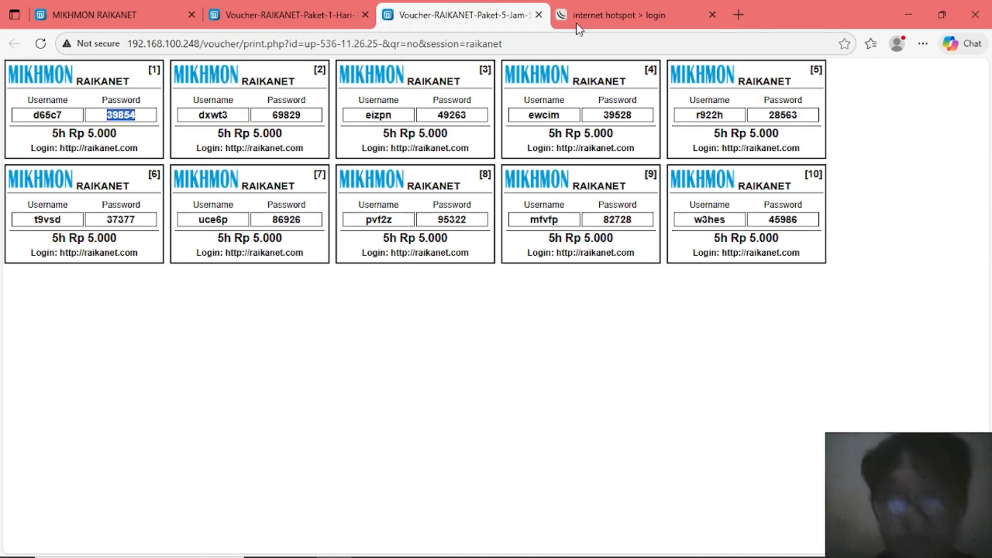
pyautogui.click(619, 20)
pyautogui.click(522, 284)
pyautogui.hotkey('ctrl', 'v')
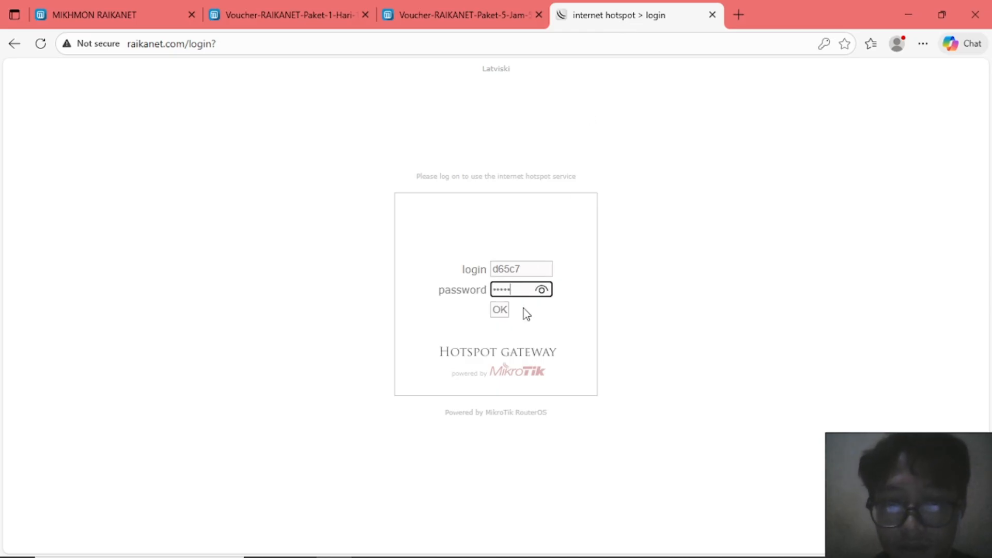
pyautogui.click(498, 312)
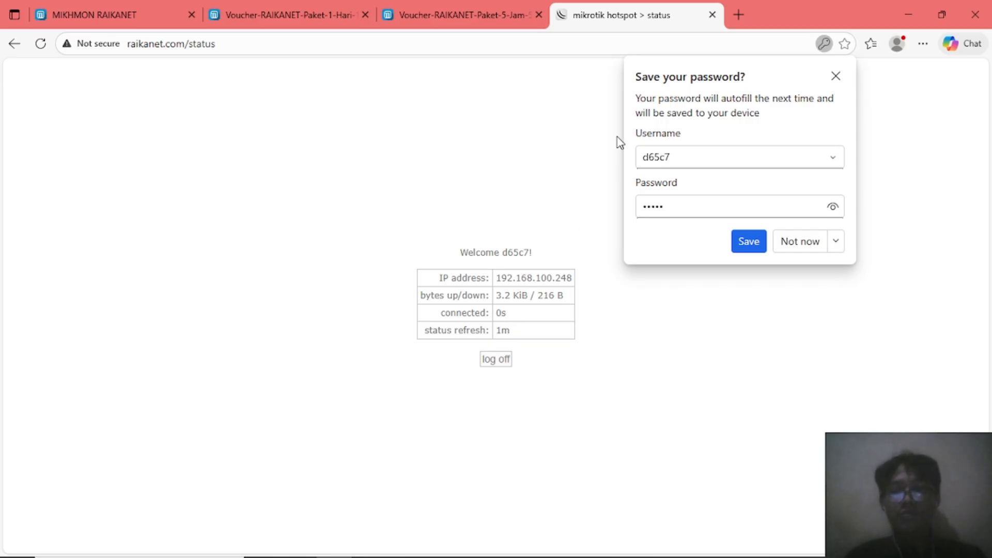
# - Run a Speedtest by Ookla test, measuring 5.64 Mbps down and 2.76 Mbps up
pyautogui.click(737, 16)
pyautogui.write('spe')
pyautogui.press('Return')
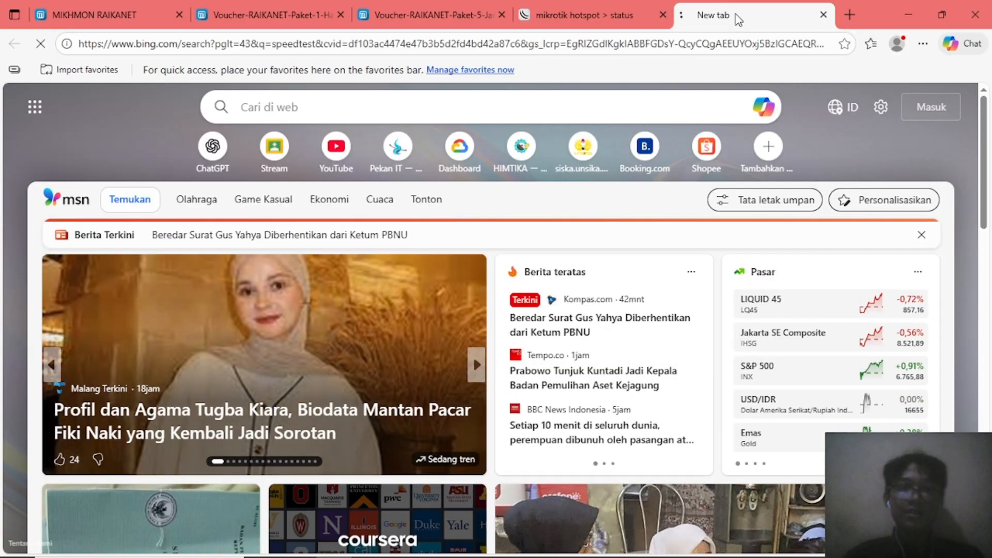
pyautogui.click(210, 278)
pyautogui.click(442, 331)
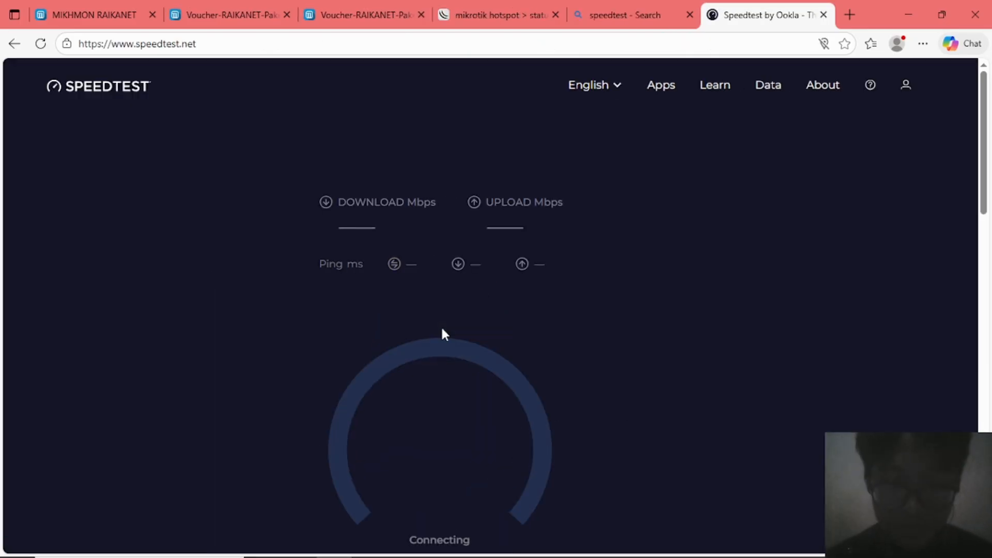
pyautogui.scroll(-1, 442, 333)
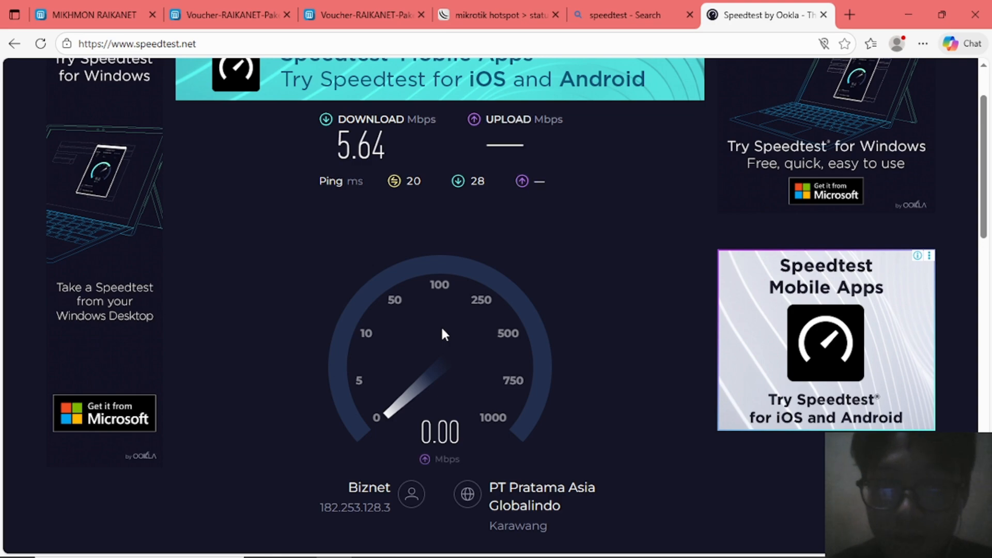
pyautogui.scroll(2, 441, 326)
pyautogui.scroll(-2, 442, 330)
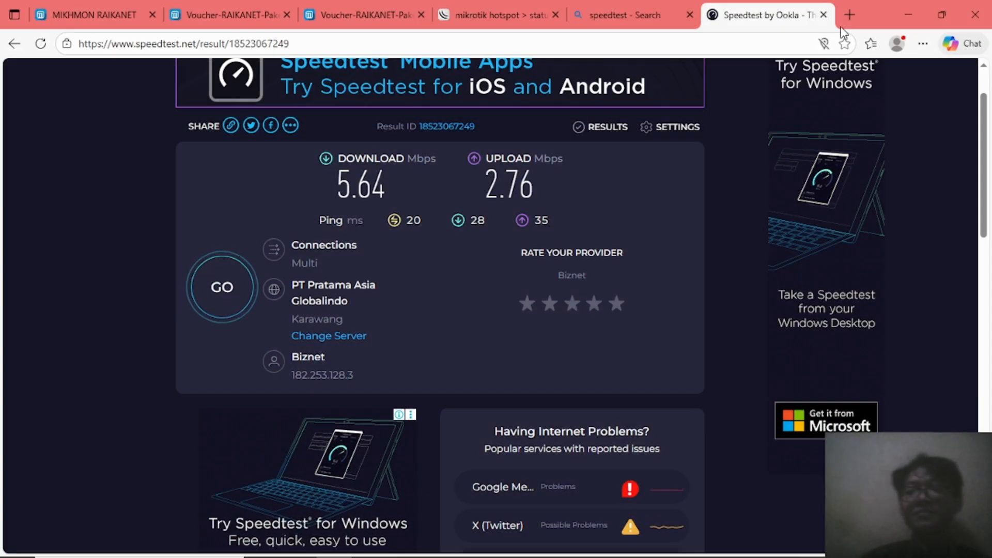
# - Close the speed test and reopen the raikanet.com hotspot status page
pyautogui.click(825, 15)
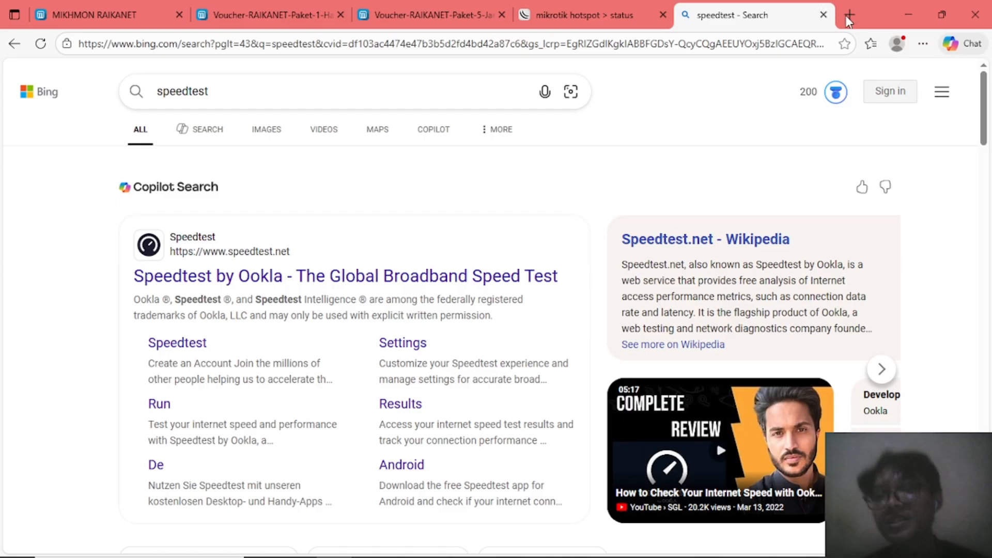
pyautogui.click(848, 13)
pyautogui.write('raika')
pyautogui.press('Return')
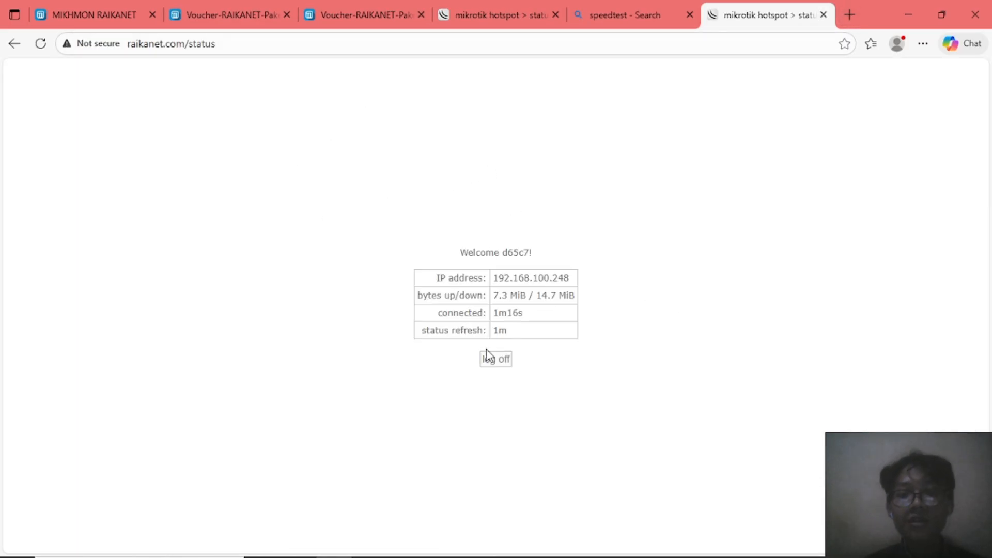
# - Log the voucher user off the hotspot and close the status and speedtest tabs
pyautogui.click(496, 362)
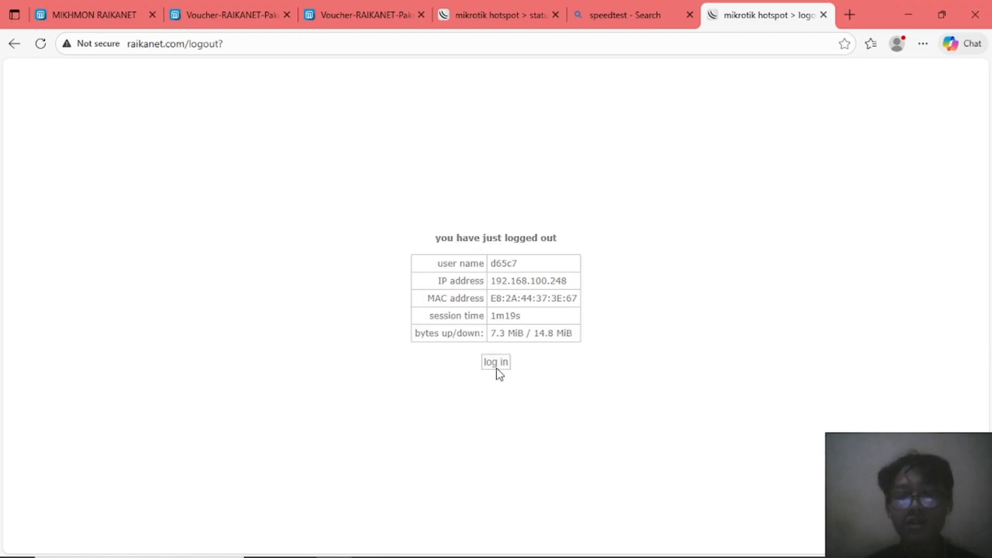
pyautogui.click(499, 364)
pyautogui.hotkey('alt', 'Tab')
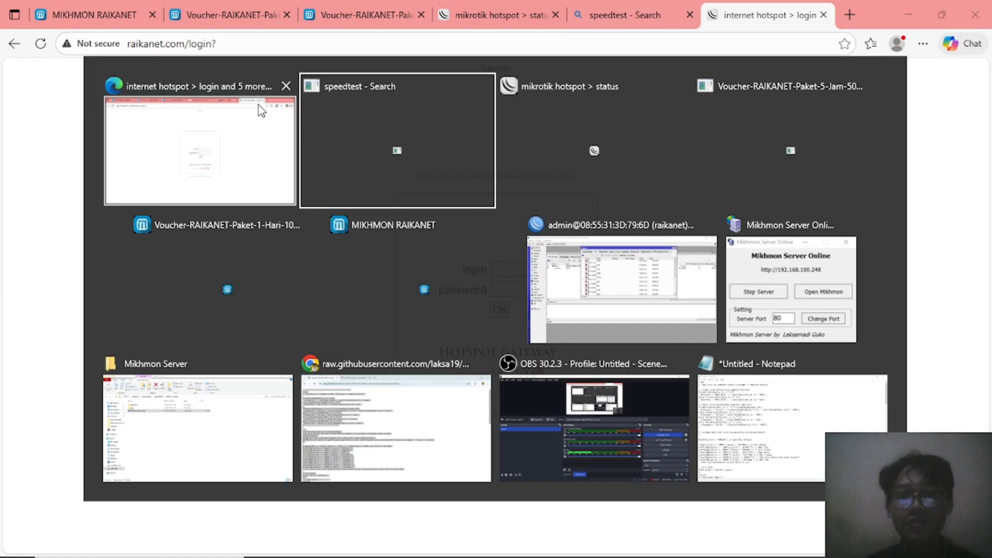
pyautogui.hotkey('alt', 'Tab')
pyautogui.hotkey('alt', 'Tab')
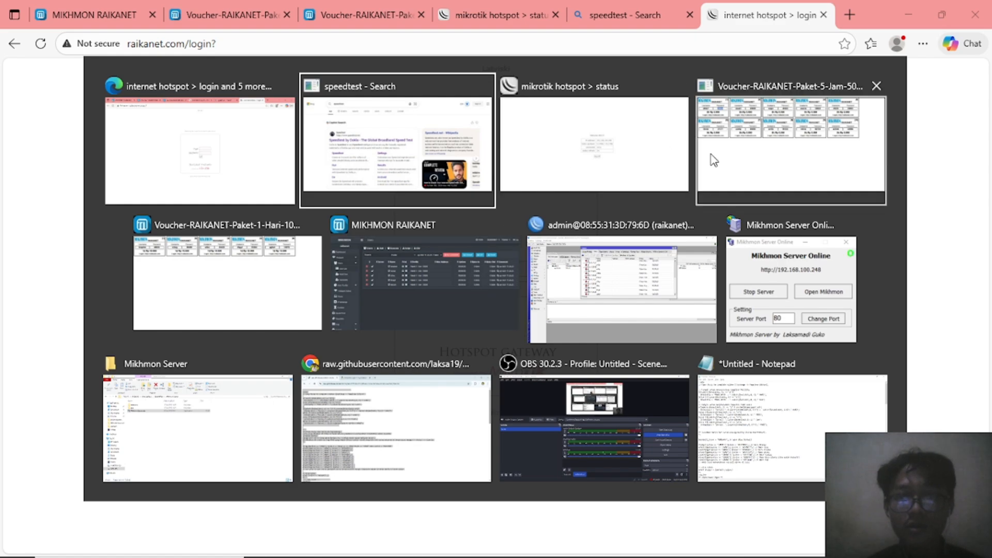
pyautogui.click(535, 15)
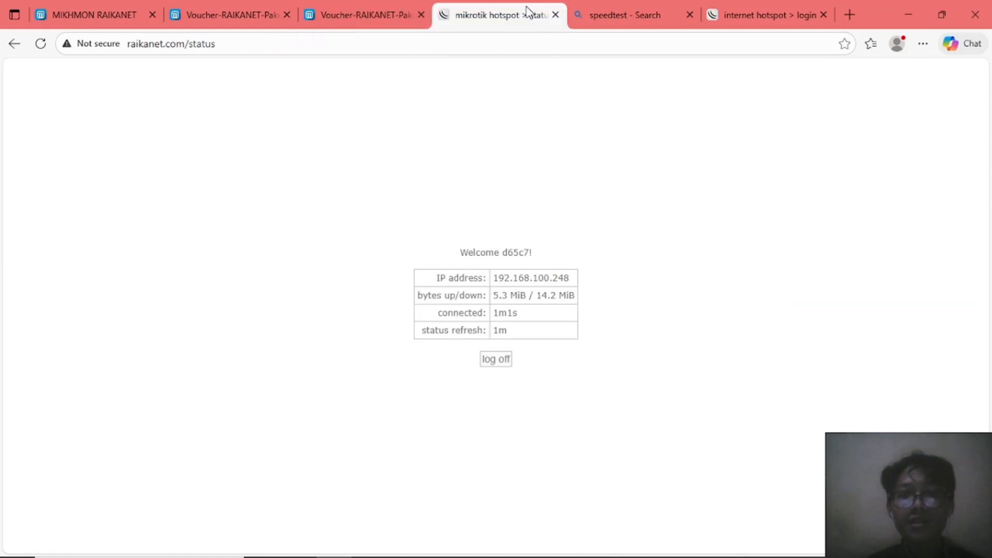
pyautogui.click(555, 15)
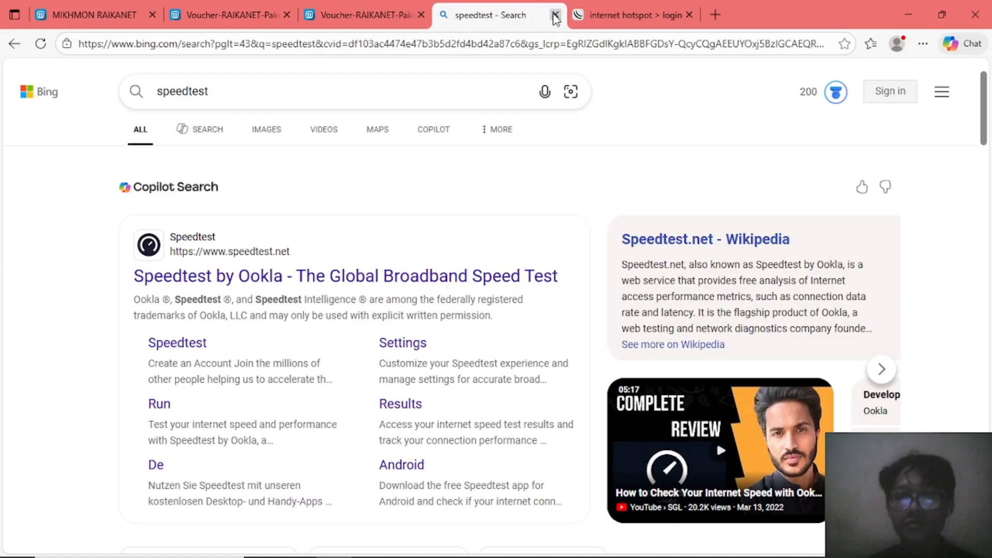
pyautogui.click(556, 16)
# - Return to Mikhmon's user list showing the five unused up-660 Paket-1-Hari-10000 users
pyautogui.click(347, 7)
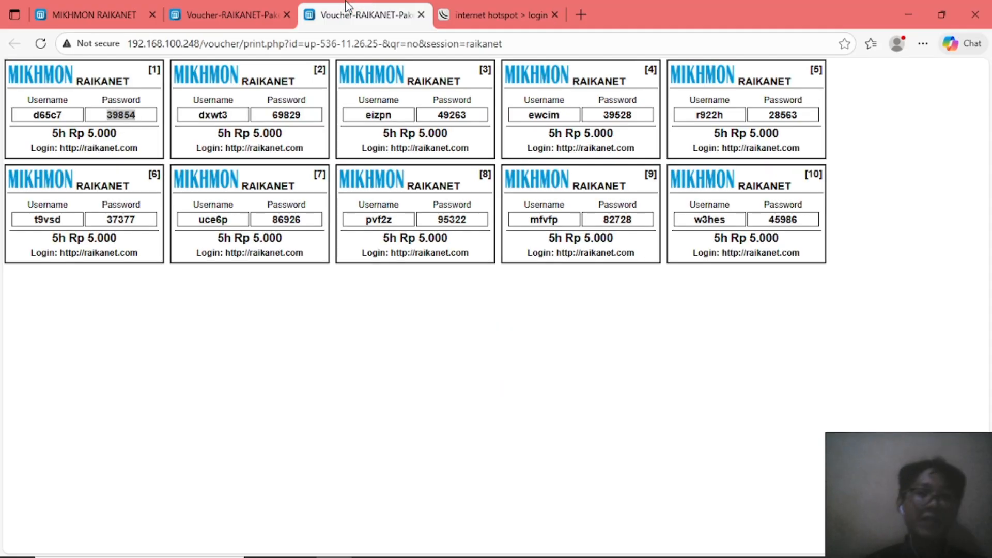
pyautogui.click(98, 15)
pyautogui.click(50, 147)
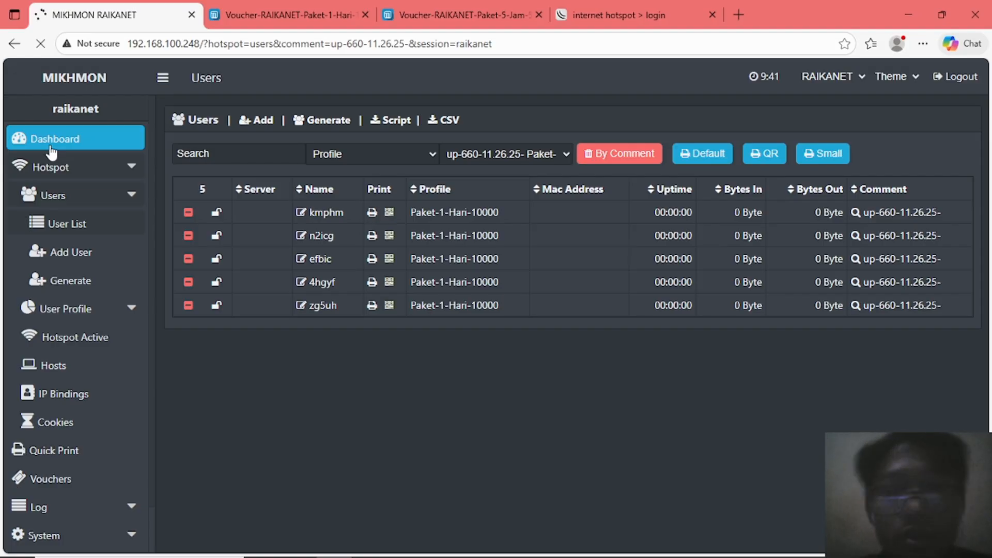
# - Bring the WinBox admin session to the front, showing 17 Hotspot Users entries
pyautogui.hotkey('alt', 'Tab')
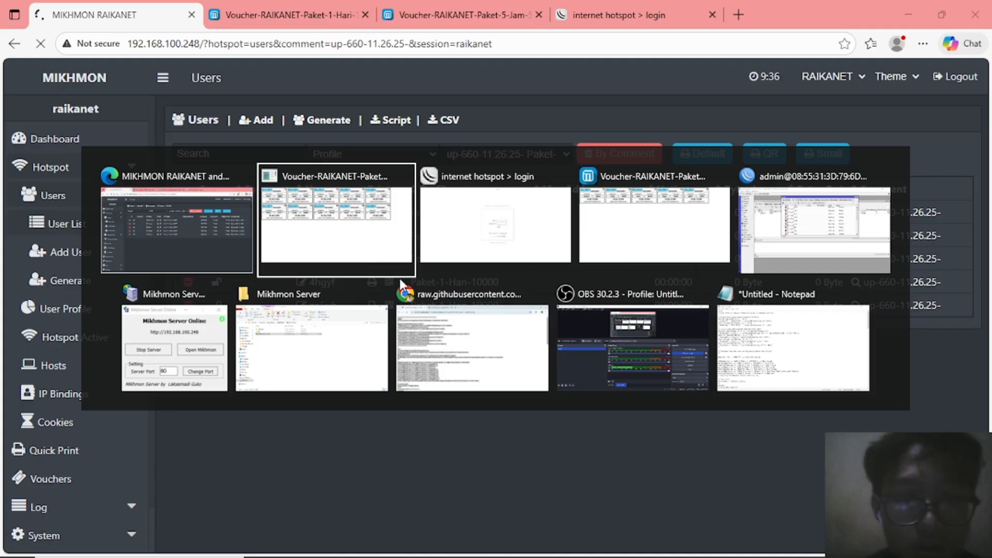
pyautogui.click(818, 234)
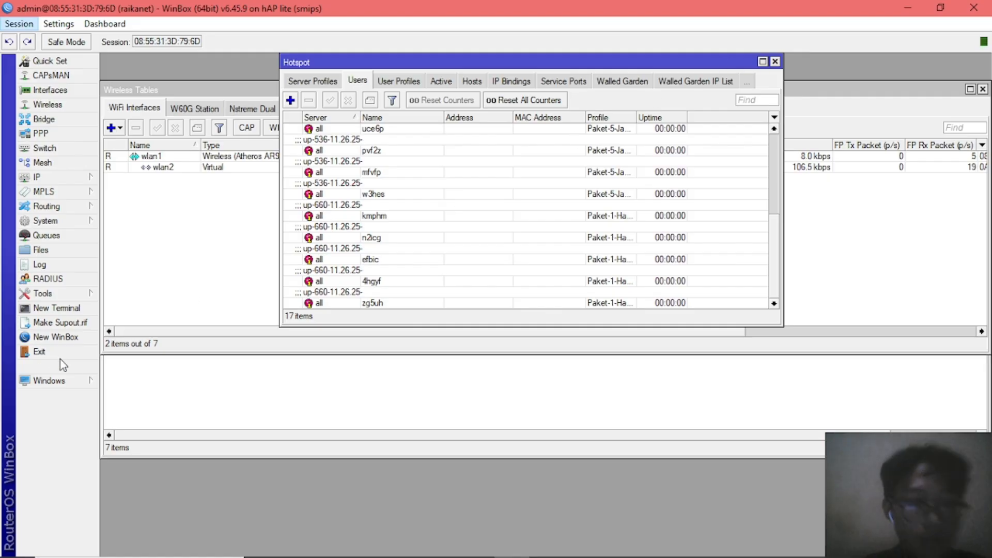
# - Glance through the router's file list, then open the hsprof1 hotspot server profile
pyautogui.click(55, 253)
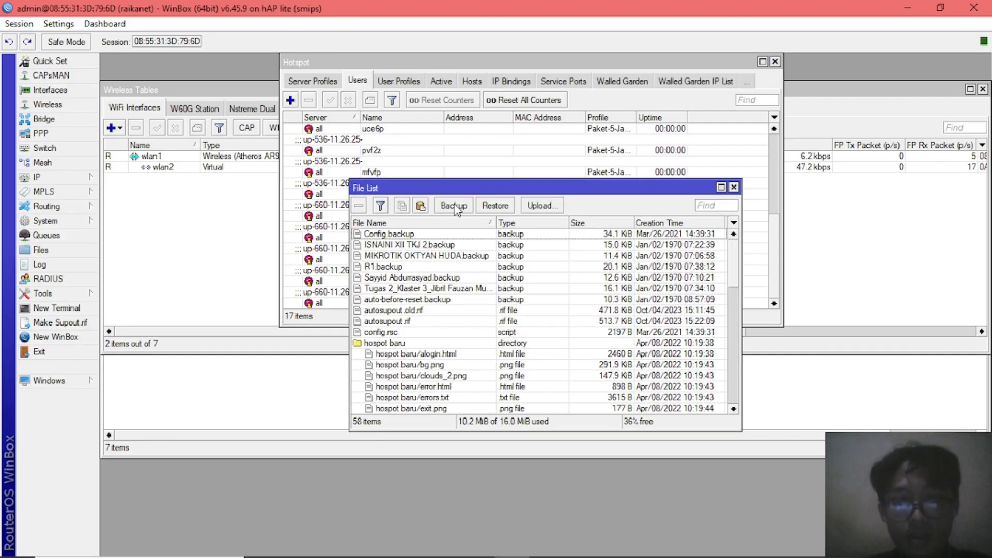
pyautogui.scroll(-8, 434, 311)
pyautogui.scroll(1, 434, 311)
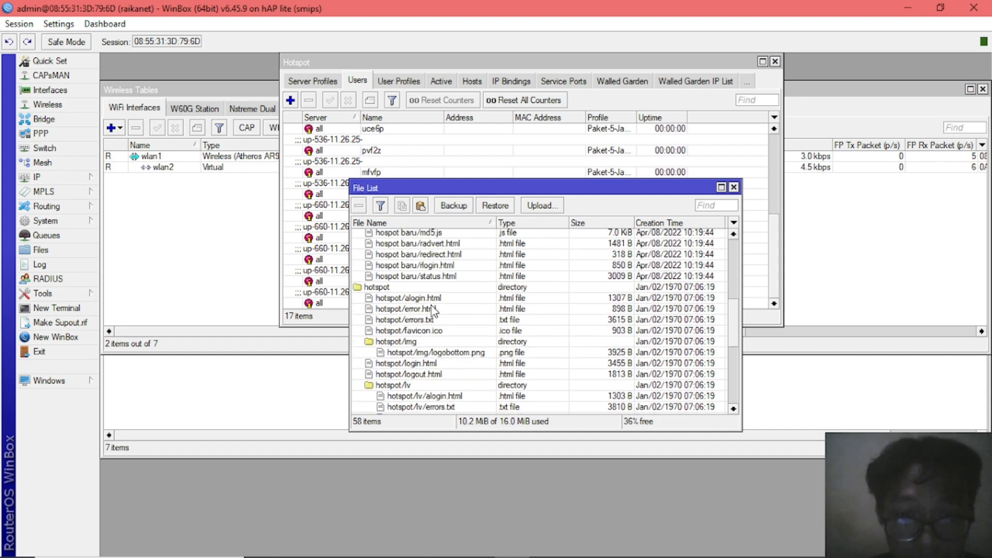
pyautogui.click(81, 252)
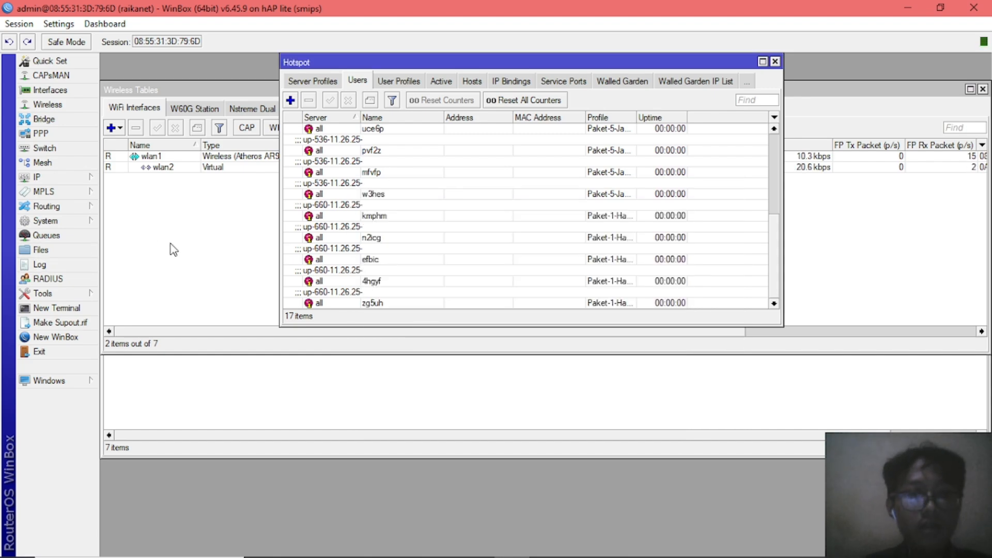
pyautogui.click(62, 177)
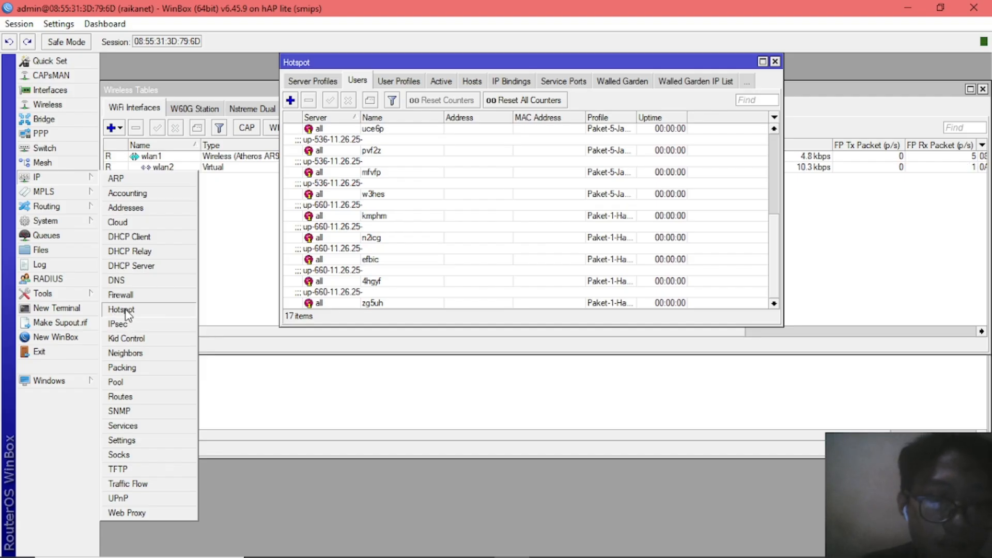
pyautogui.click(139, 312)
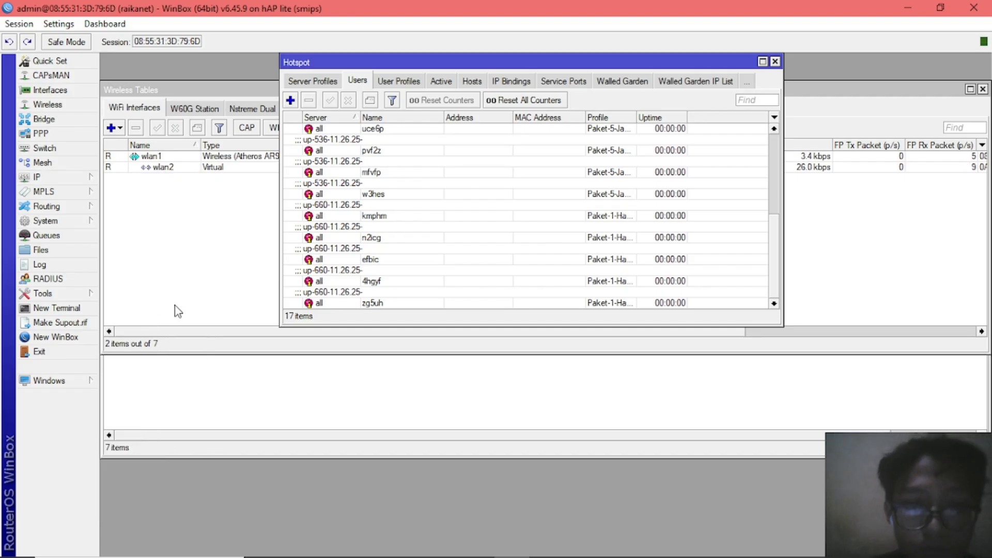
pyautogui.click(320, 81)
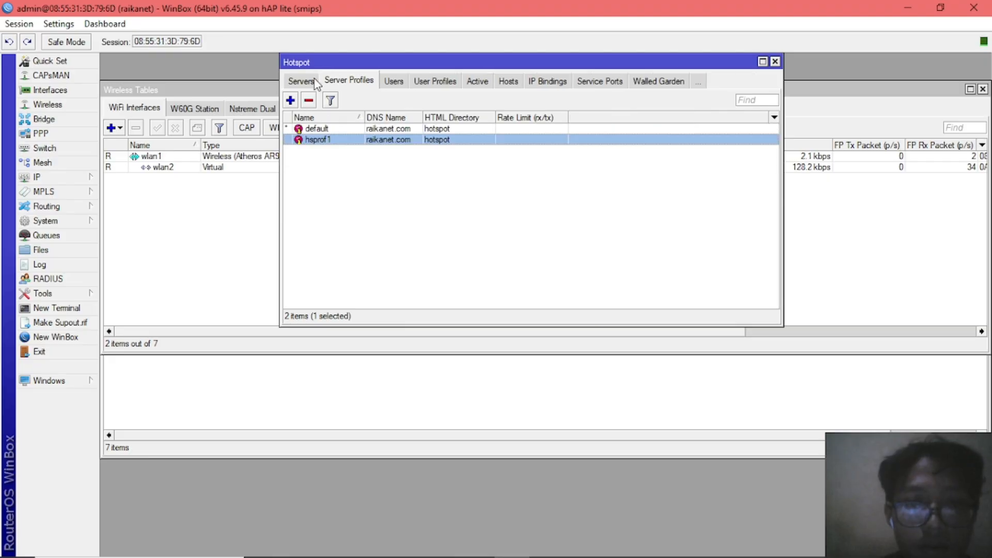
pyautogui.doubleClick(329, 141)
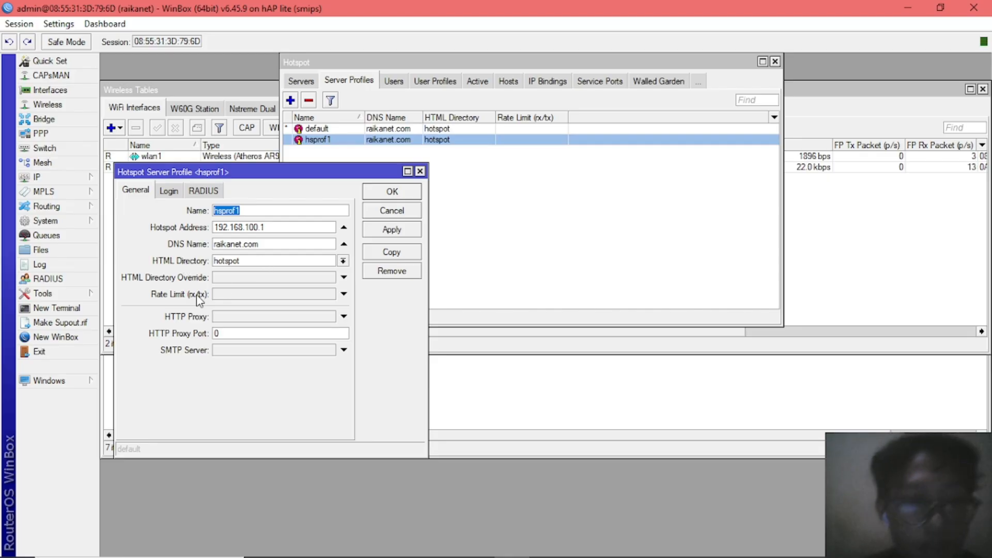
# - Reopen the File List and scroll through its 58 files, including the hospot baru and hotspot folders
pyautogui.click(41, 250)
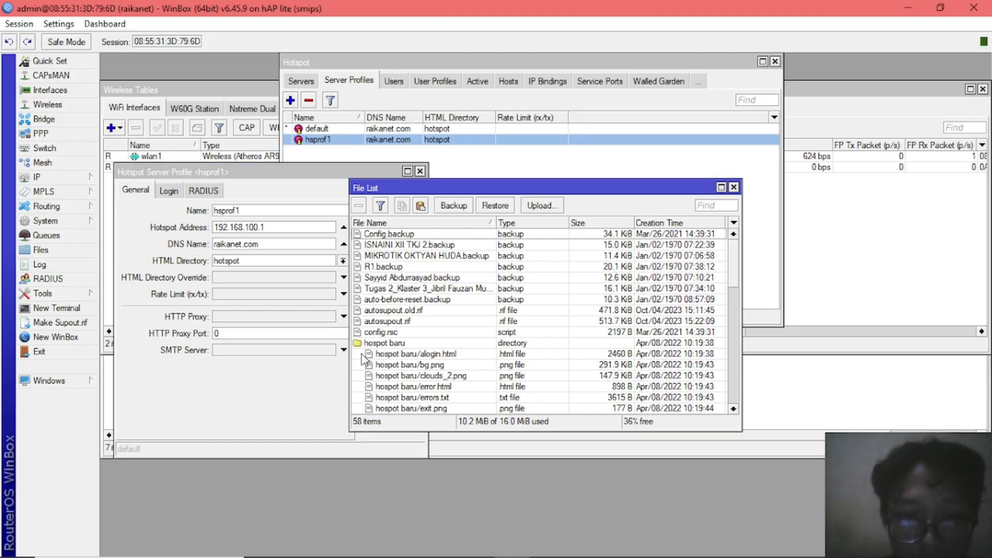
pyautogui.scroll(-7, 370, 352)
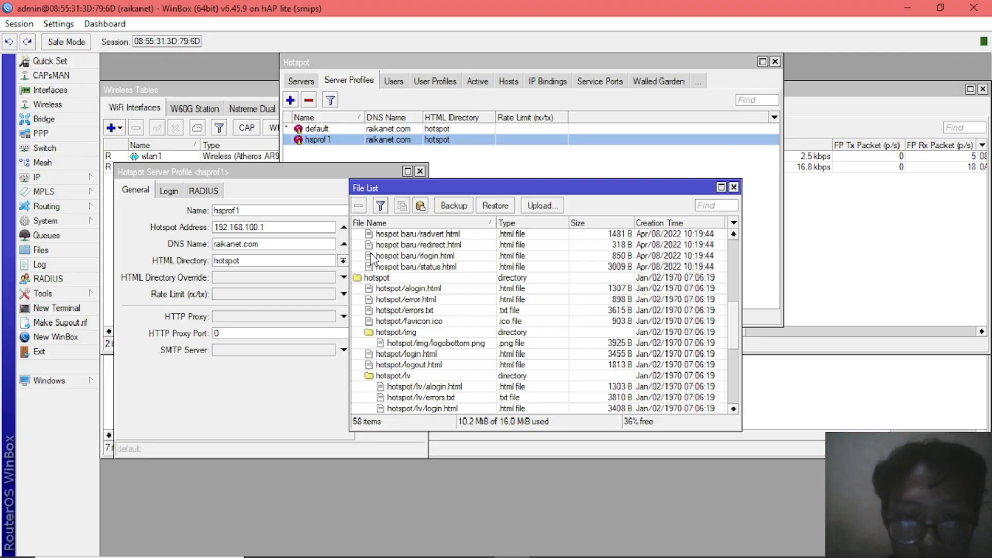
pyautogui.scroll(7, 375, 269)
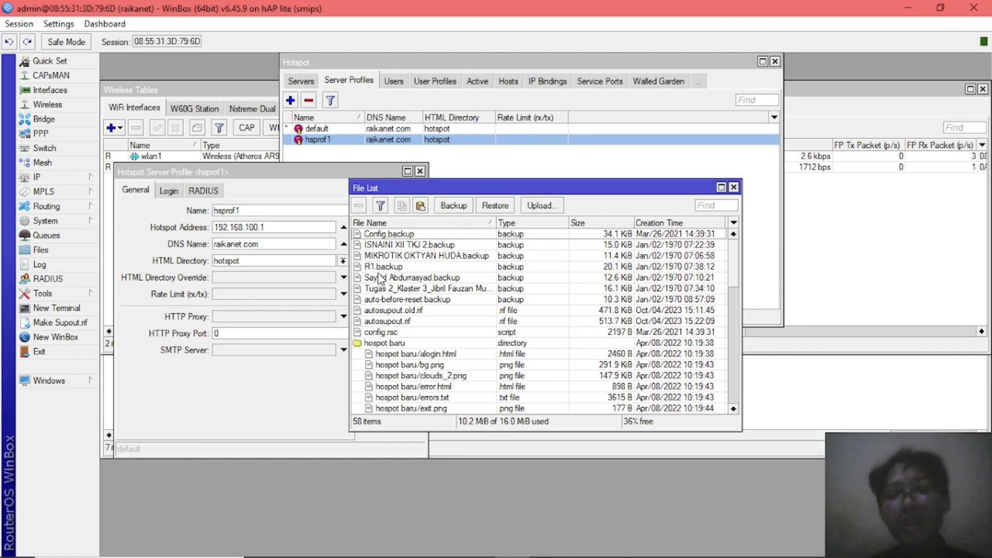
pyautogui.hotkey('alt', 'Tab')
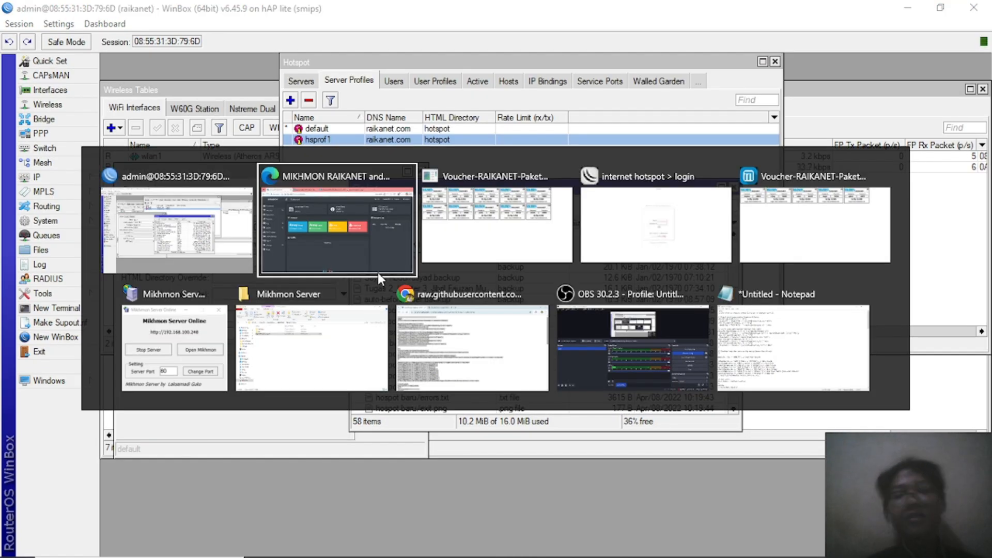
# - Open the hotspot-1 folder under MIKHMON to check its 17 template files
pyautogui.click(310, 354)
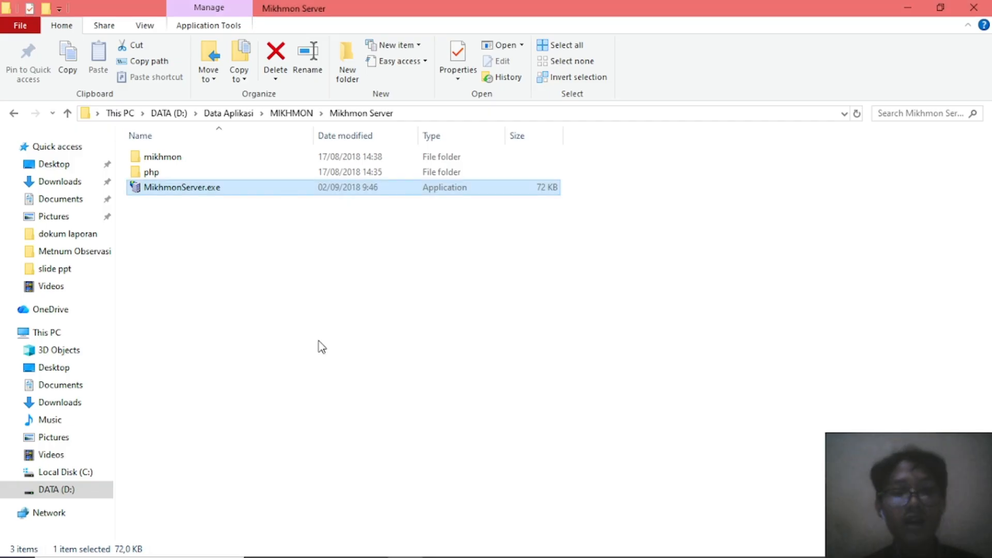
pyautogui.click(292, 114)
pyautogui.click(240, 379)
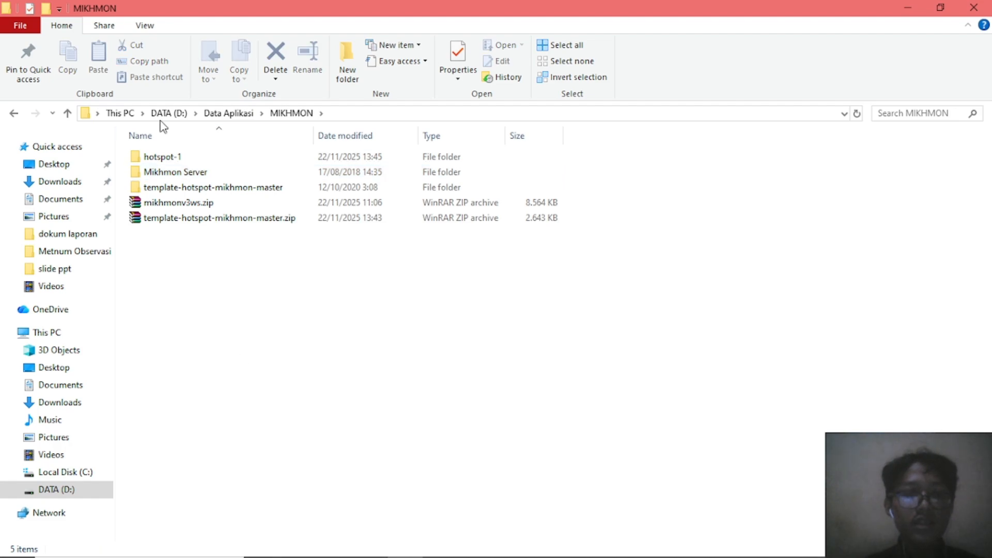
pyautogui.moveTo(191, 170)
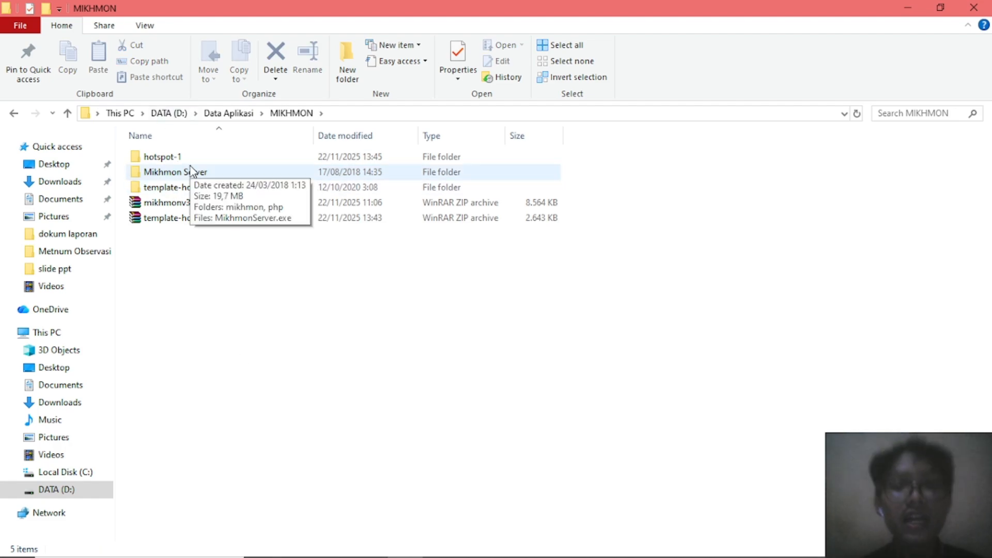
pyautogui.doubleClick(164, 157)
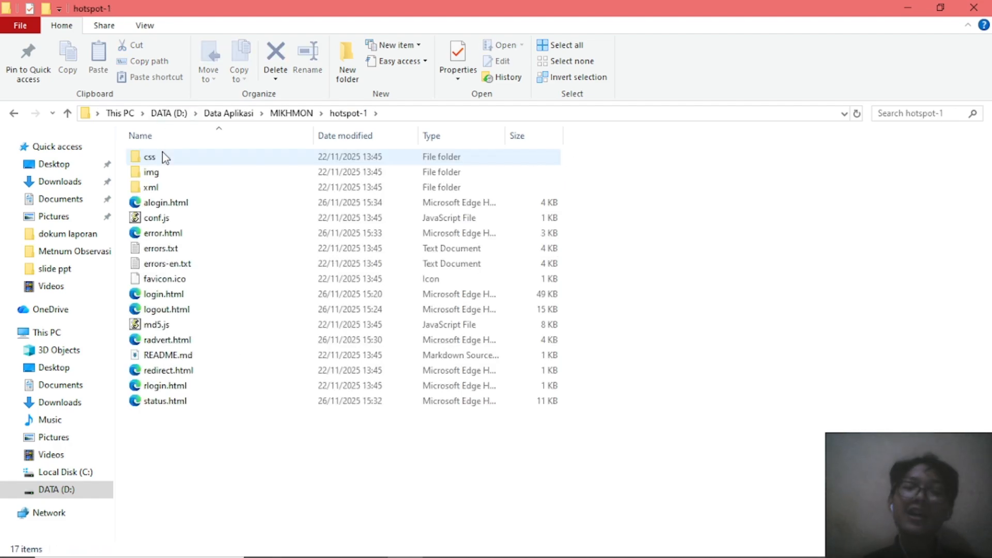
pyautogui.moveTo(164, 156)
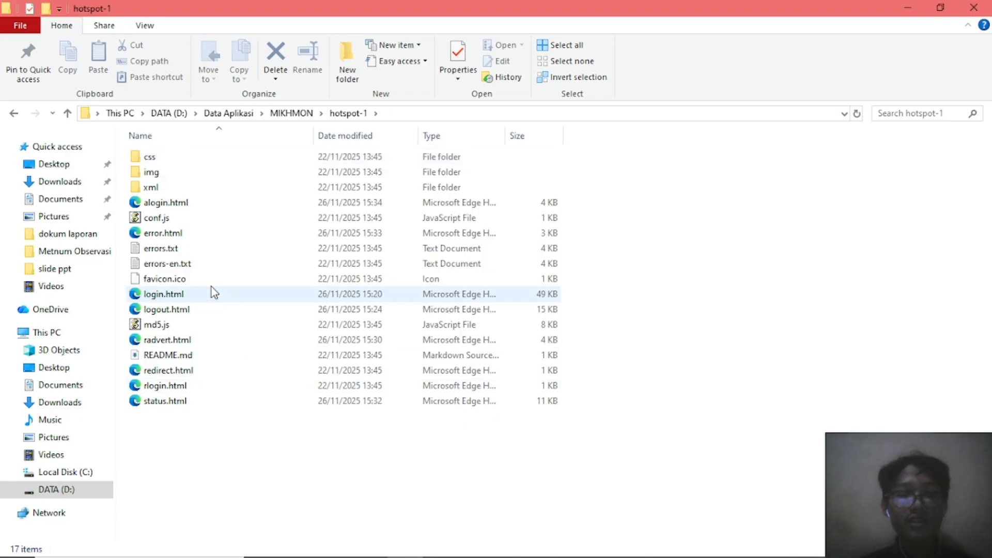
# - Copy the hotspot-1 folder from the MIKHMON directory for upload
pyautogui.click(292, 113)
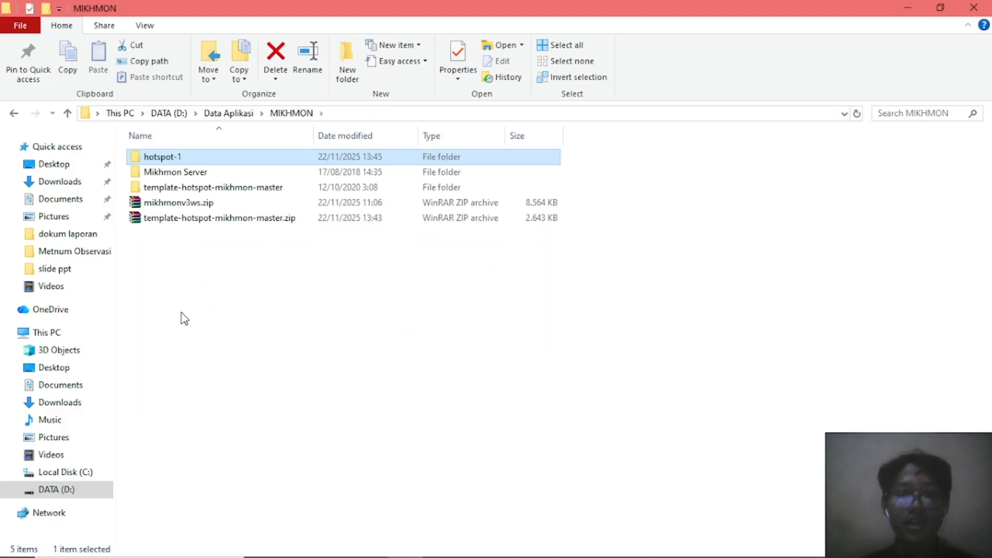
pyautogui.rightClick(164, 158)
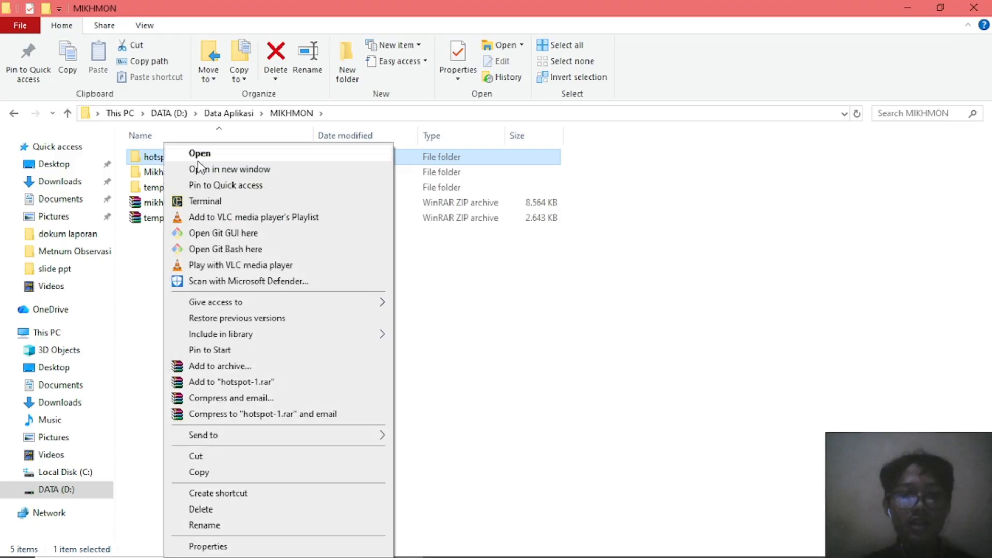
pyautogui.click(200, 472)
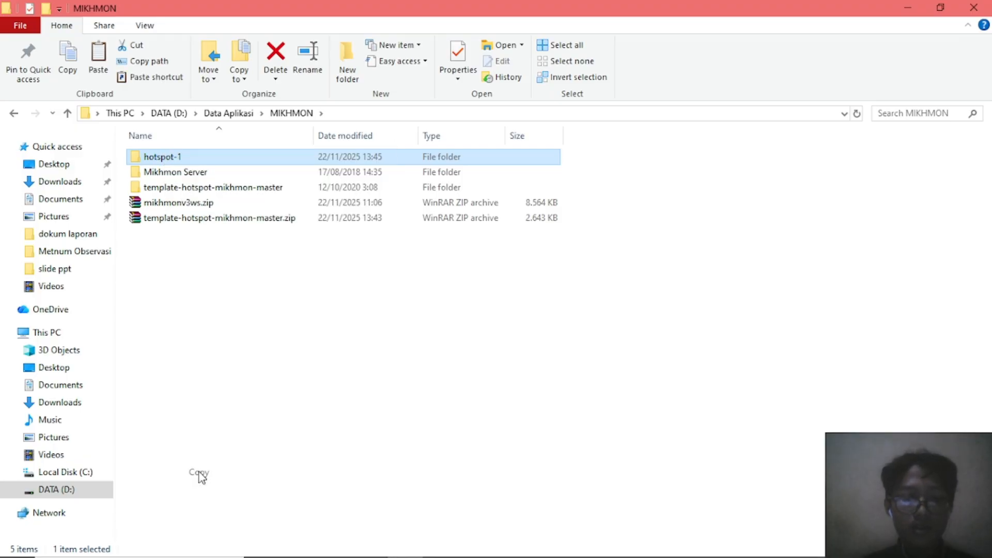
pyautogui.hotkey('alt', 'Tab')
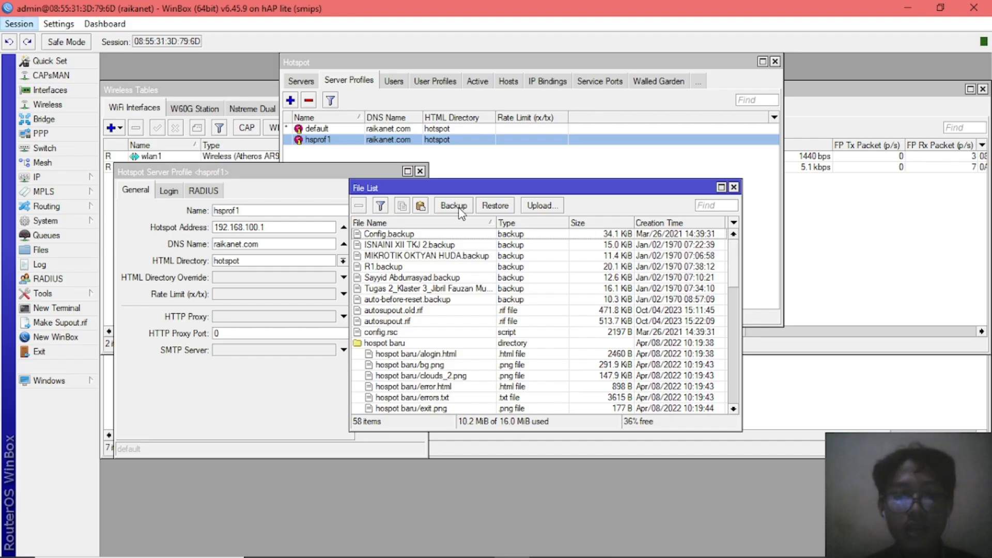
# - Paste the hotspot-1 folder into WinBox's File List, bringing the router to 87 items
pyautogui.moveTo(444, 183); pyautogui.dragTo(448, 220)
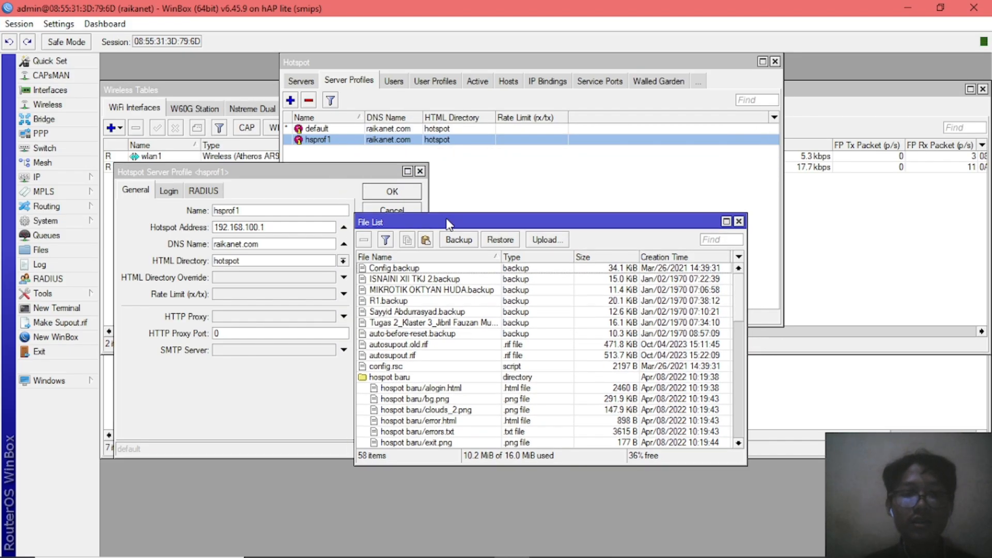
pyautogui.click(425, 240)
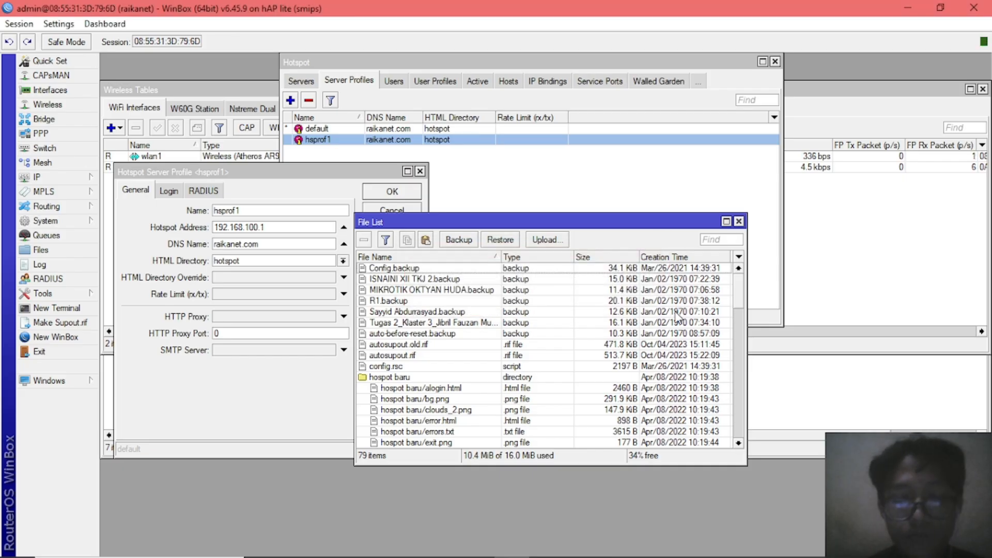
pyautogui.scroll(-10, 463, 377)
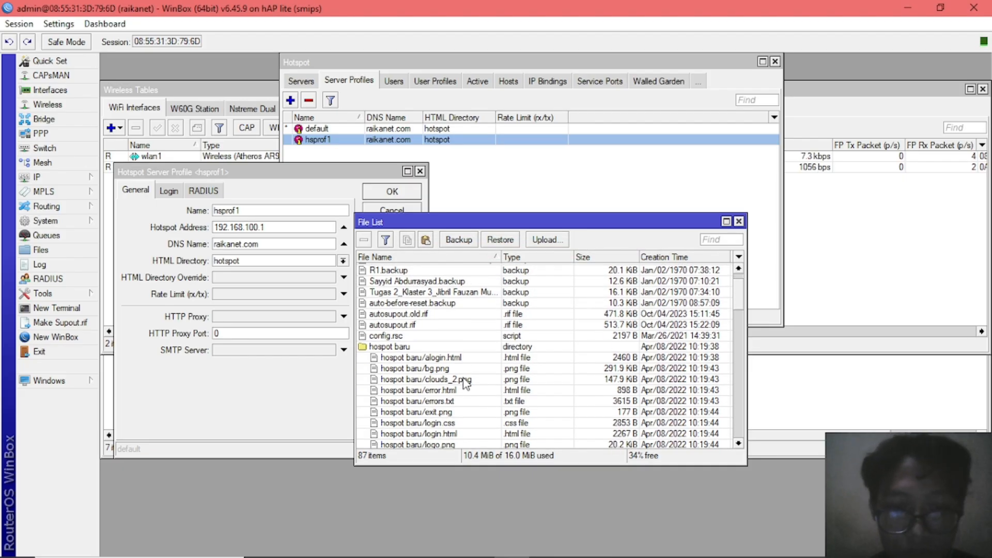
pyautogui.scroll(-10, 463, 380)
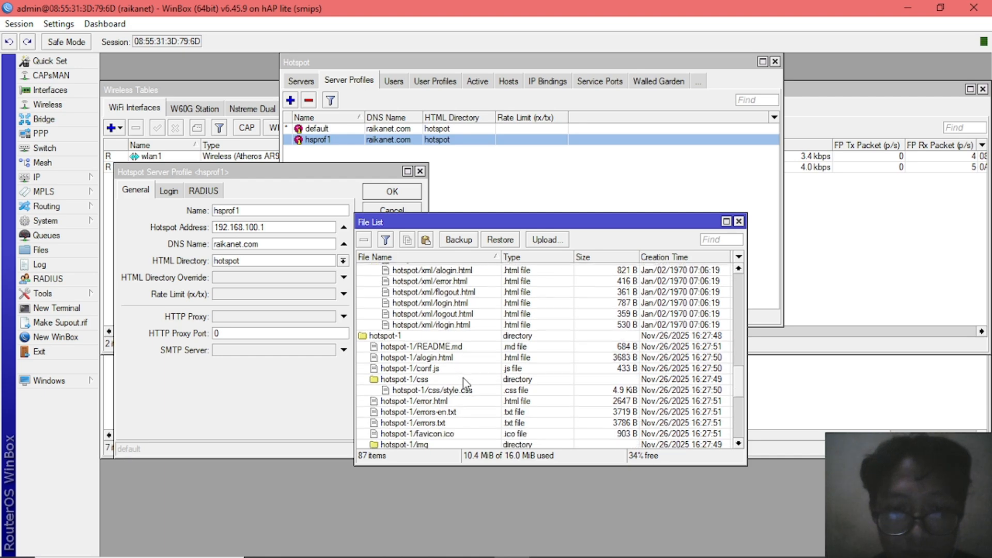
pyautogui.click(473, 194)
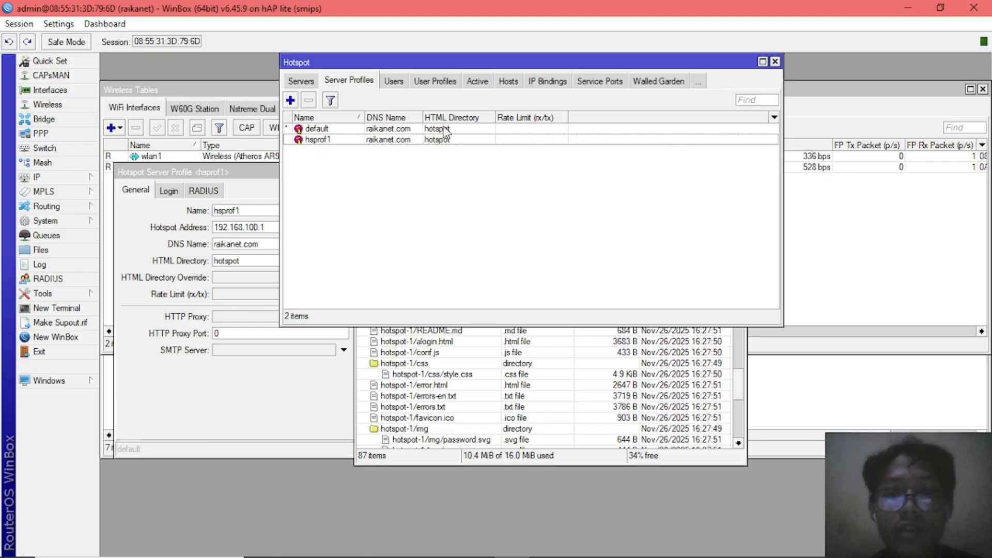
# - Set the default hotspot server profile's HTML Directory to hotspot-1
pyautogui.click(446, 131)
pyautogui.doubleClick(446, 131)
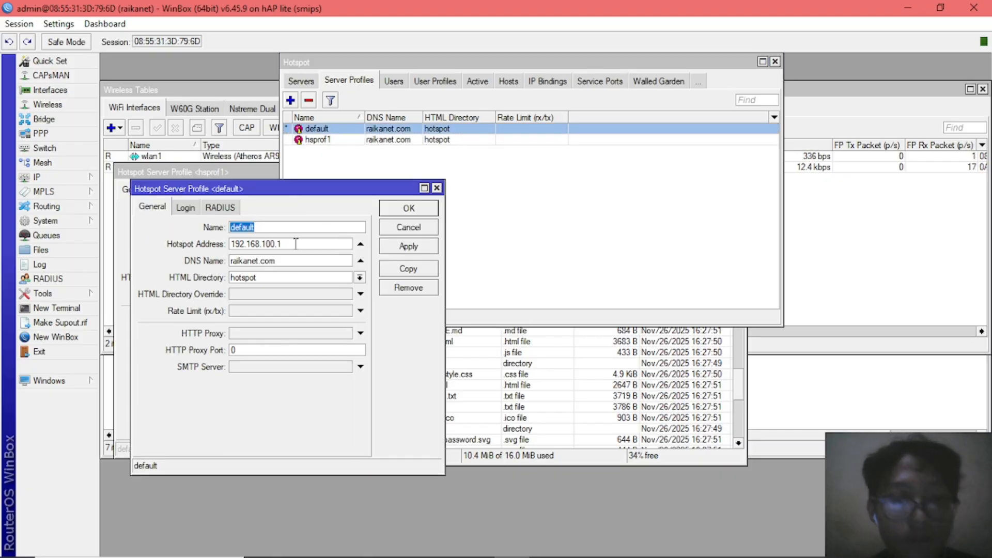
pyautogui.click(360, 278)
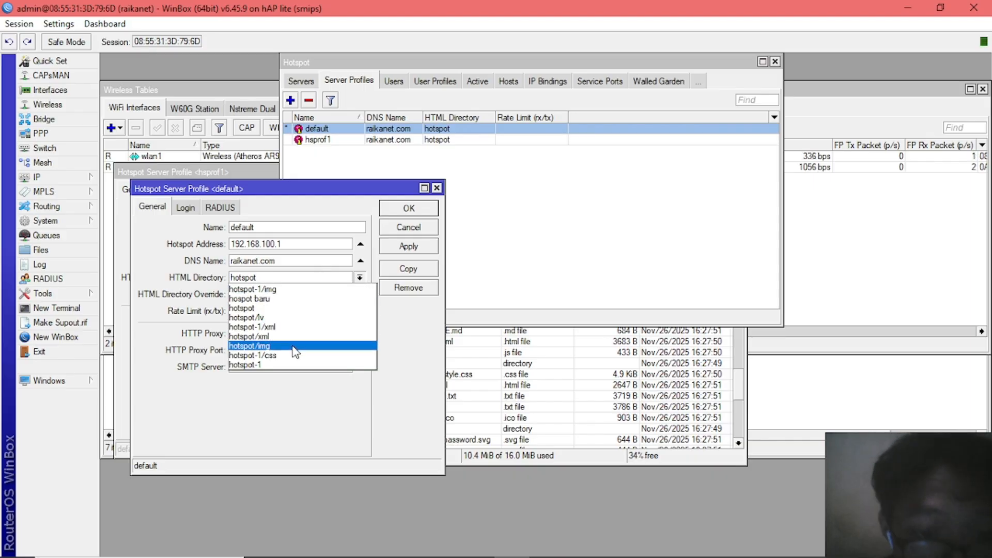
pyautogui.click(290, 365)
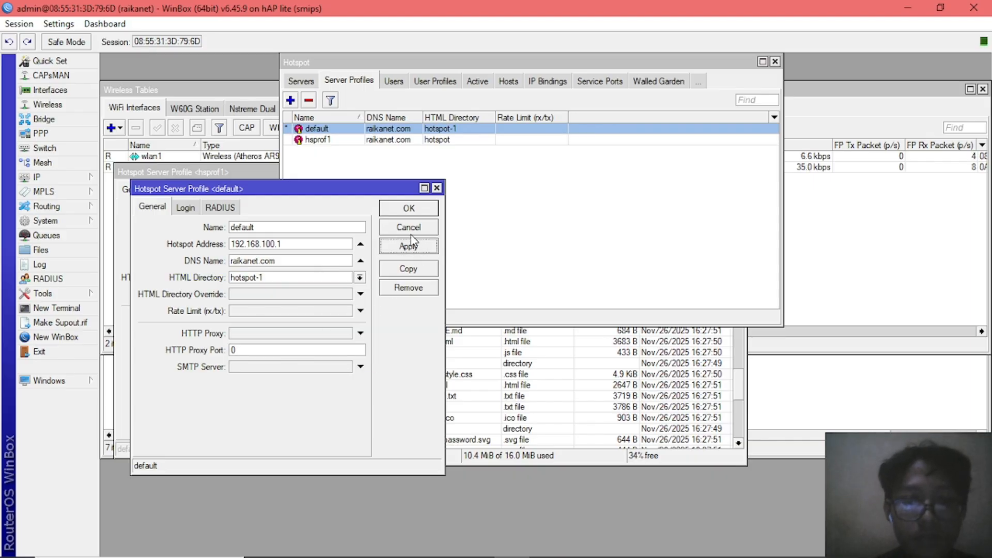
pyautogui.click(410, 208)
# - Set the hsprof1 server profile's HTML Directory to hotspot-1 as well
pyautogui.doubleClick(317, 140)
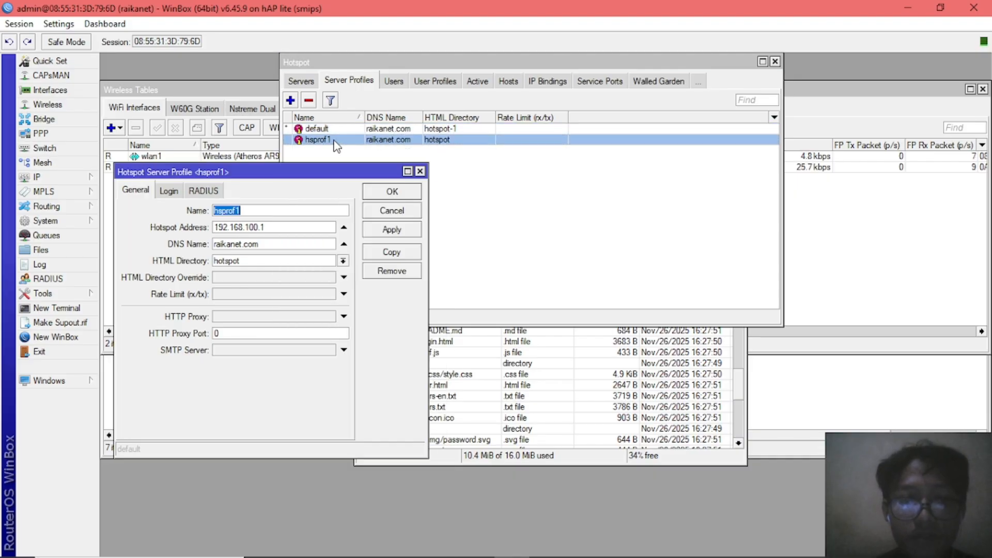
pyautogui.click(343, 261)
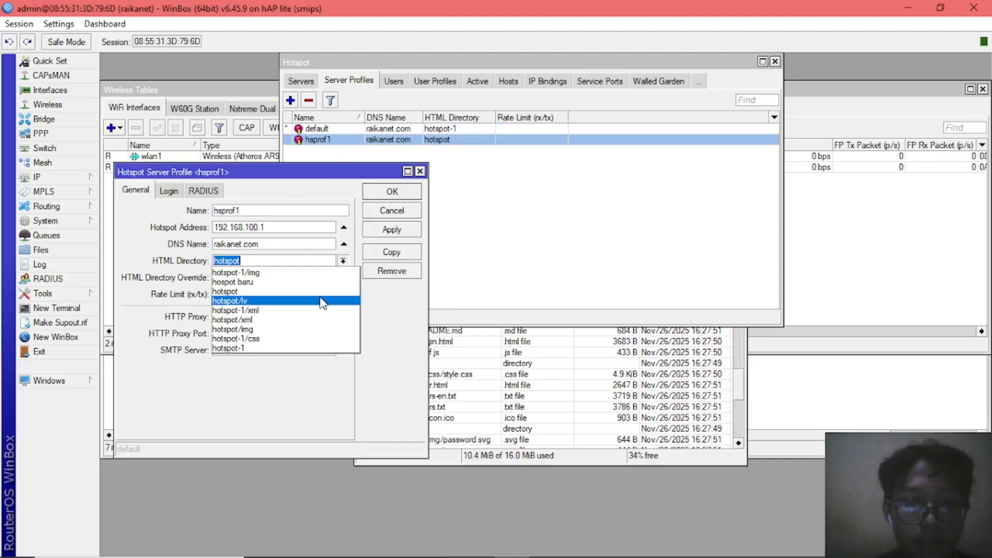
pyautogui.click(269, 350)
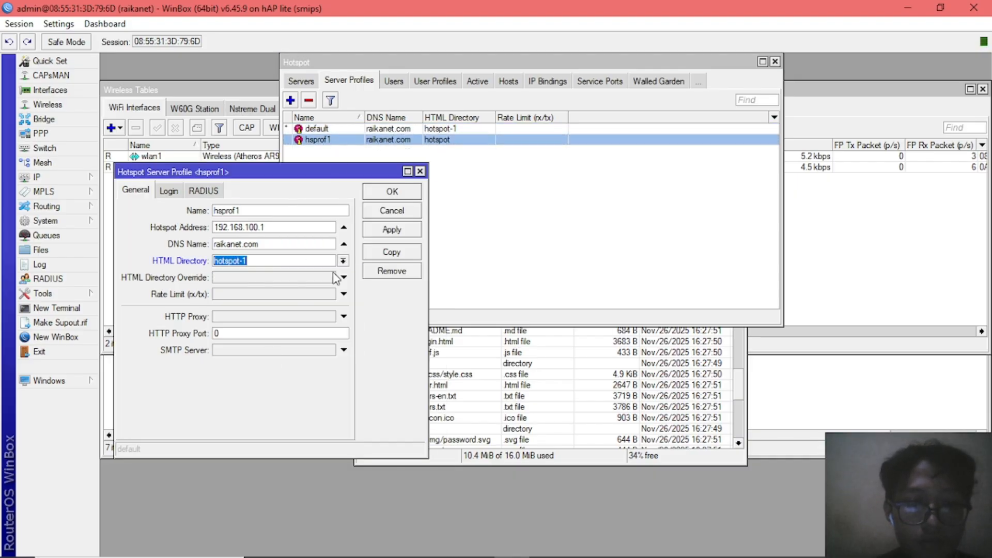
pyautogui.click(390, 196)
pyautogui.hotkey('alt', 'Tab')
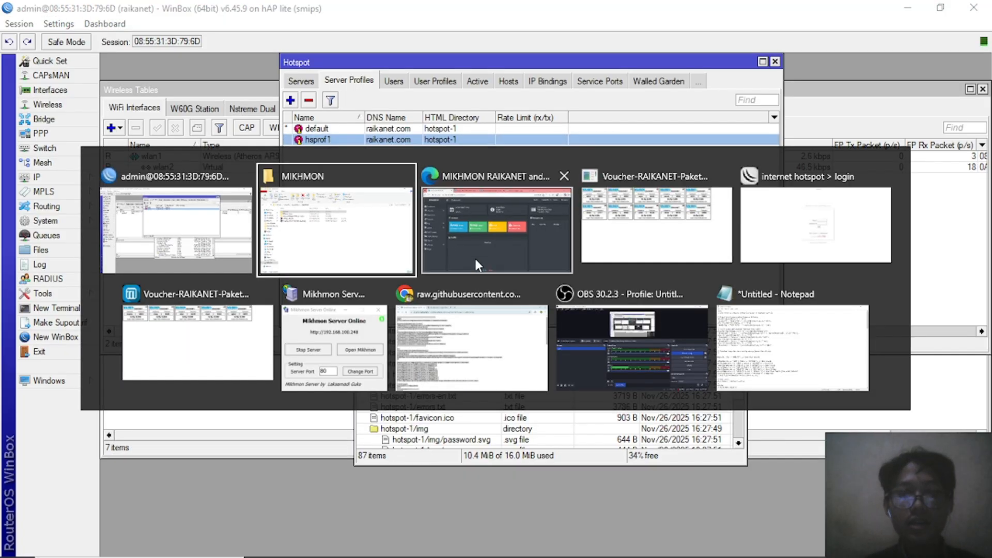
# - Reload Edge's hotspot login tab so it shows the new neon HOTSPOT LOGIN page
pyautogui.click(474, 257)
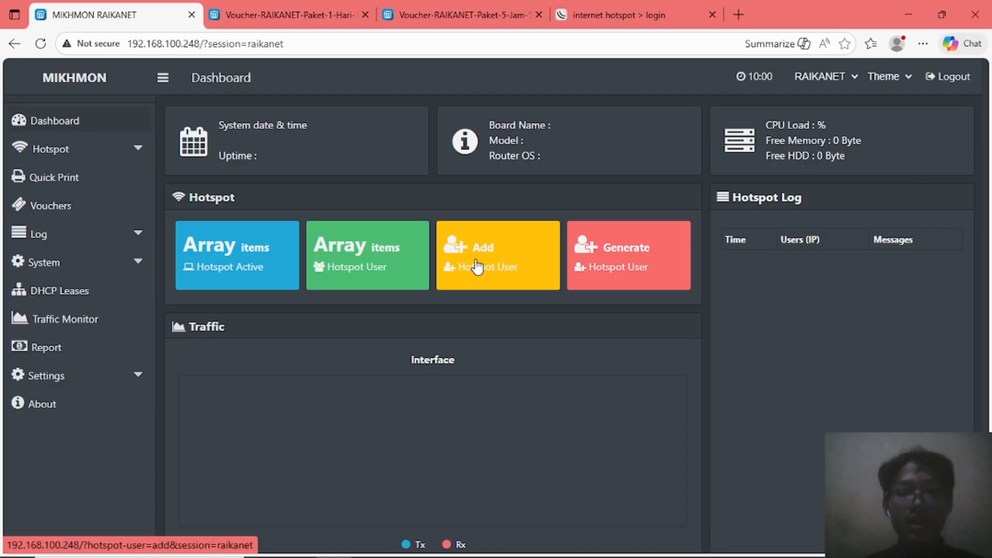
pyautogui.click(695, 15)
pyautogui.click(40, 43)
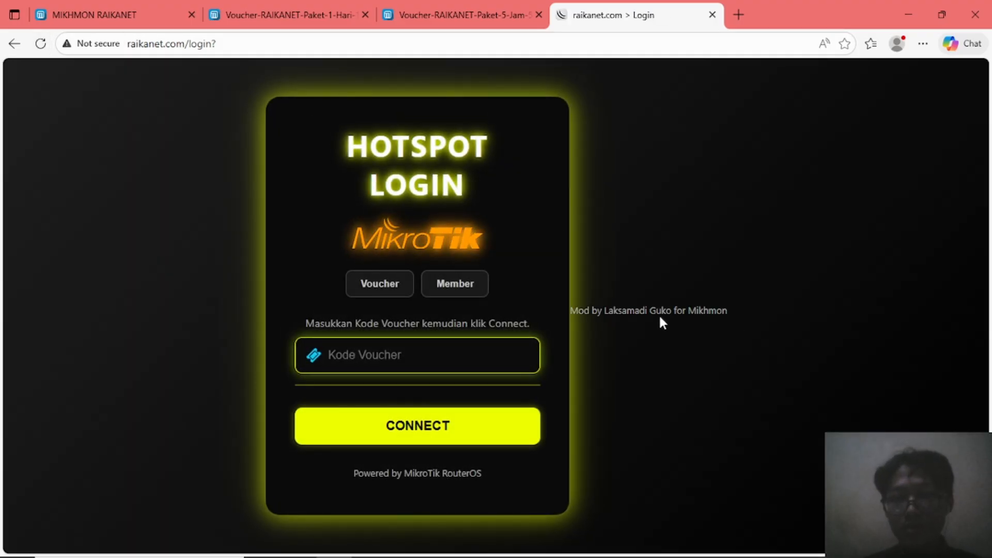
# - Go to the hotspot template article tab and select part of its title
pyautogui.hotkey('alt', 'Tab')
pyautogui.click(454, 315)
pyautogui.click(312, 15)
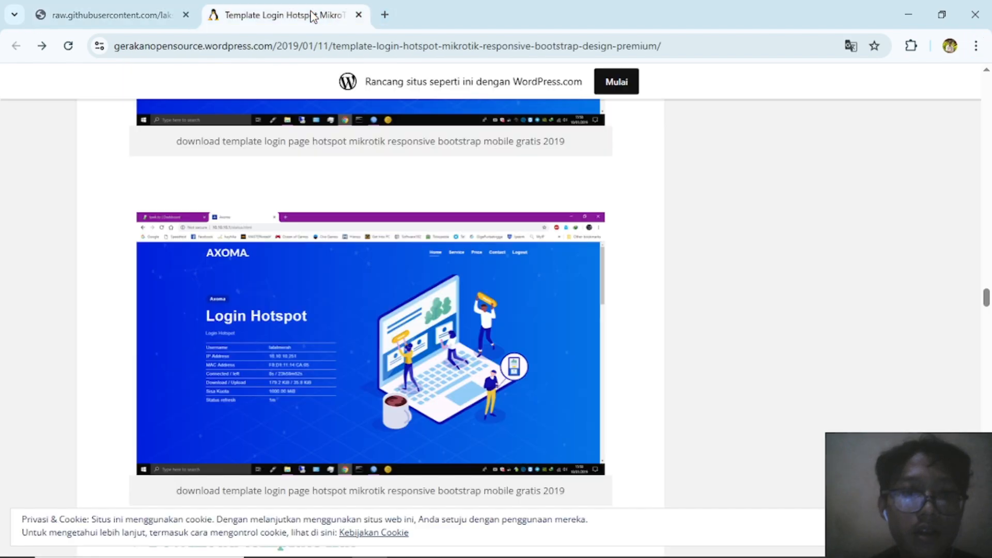
pyautogui.scroll(20, 258, 142)
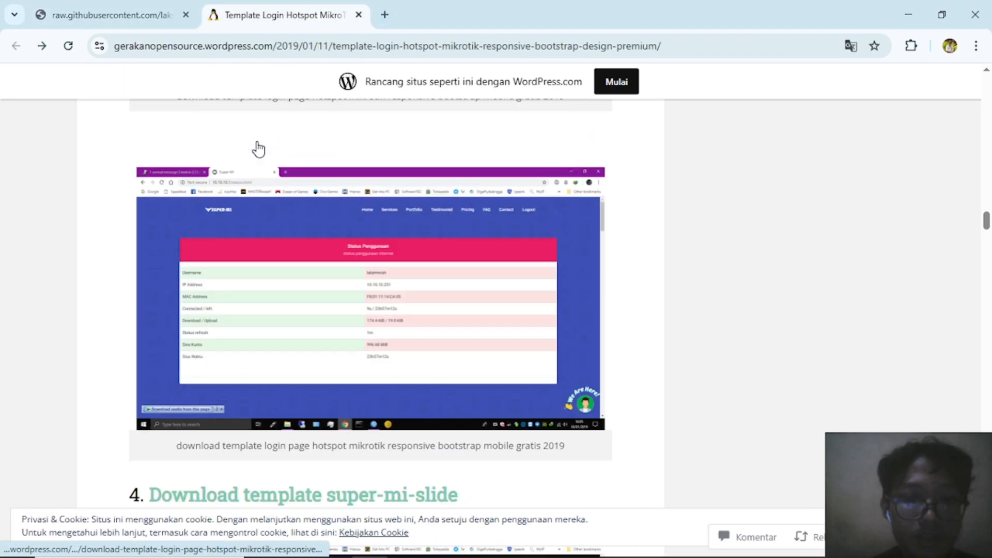
pyautogui.scroll(6, 258, 149)
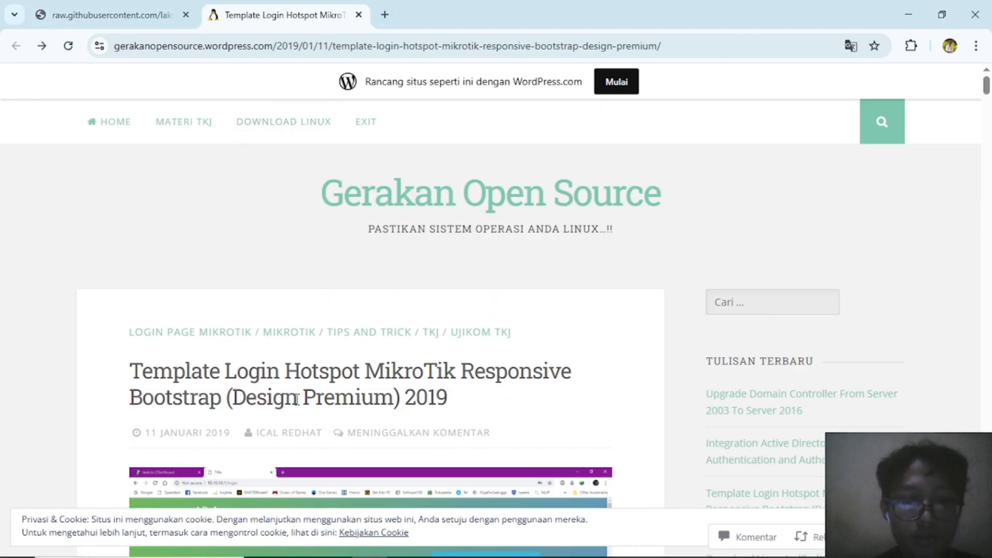
pyautogui.moveTo(299, 364); pyautogui.dragTo(496, 371)
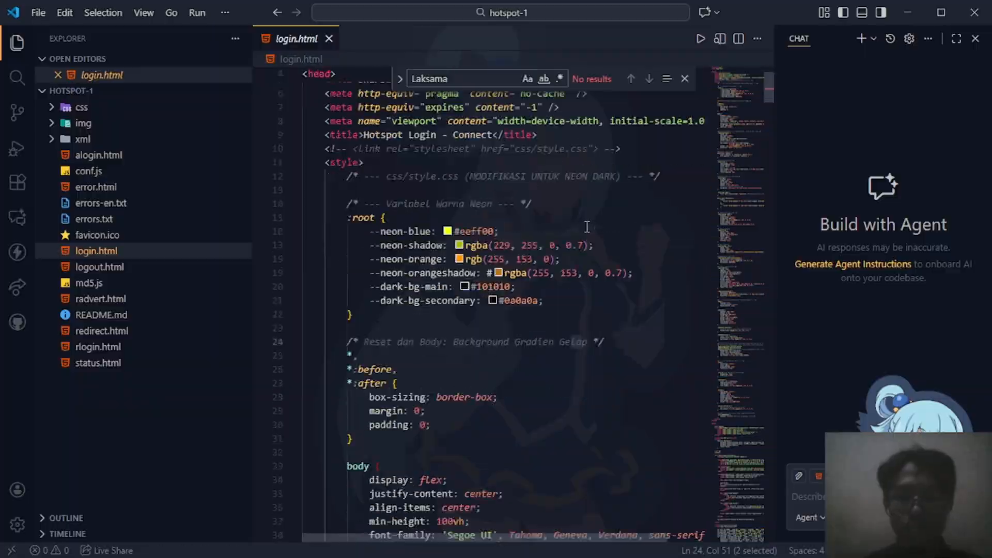
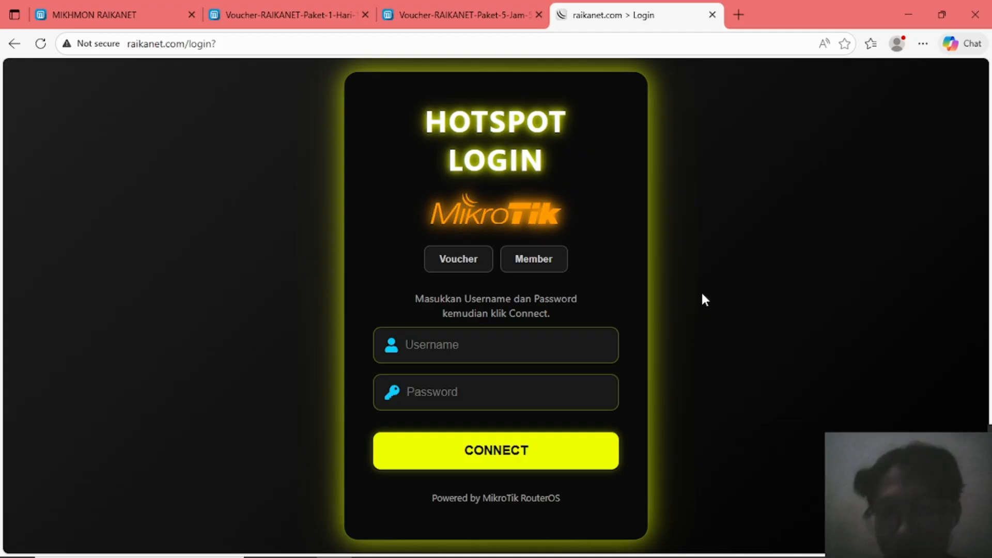
# - Paste the first printed voucher's username into the hotspot login form's Username field
pyautogui.press('F11')
pyautogui.press('F11')
pyautogui.hotkey('alt', 'Tab')
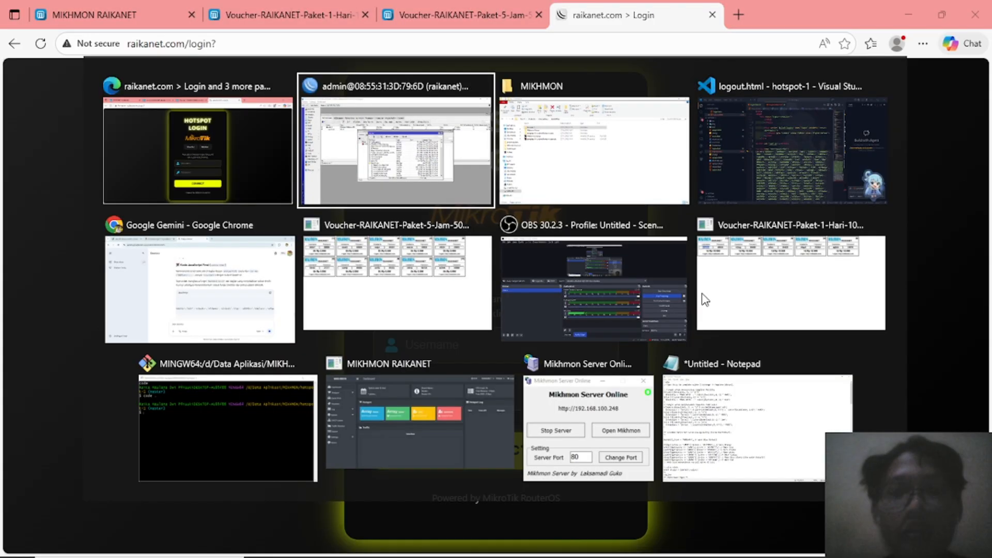
pyautogui.hotkey('alt', 'Tab')
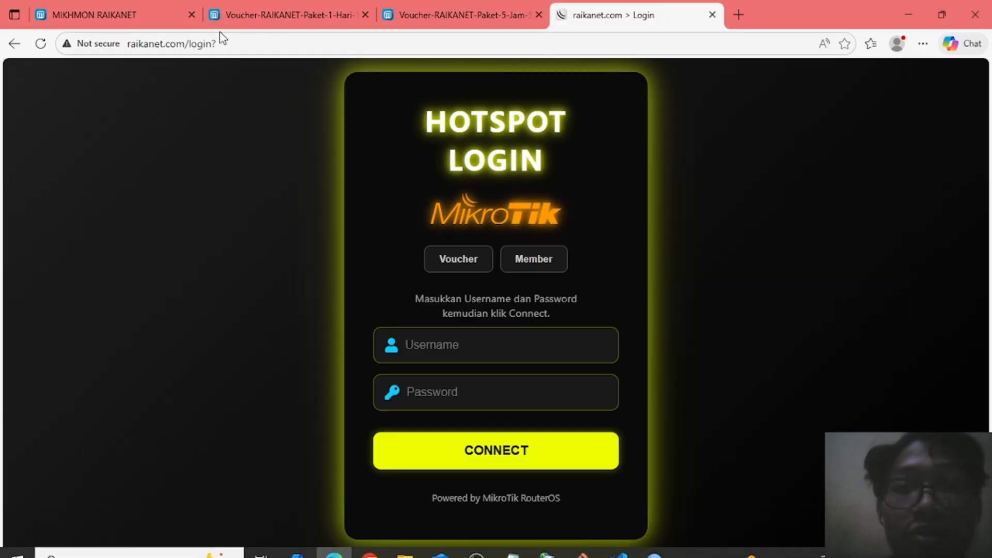
pyautogui.click(241, 7)
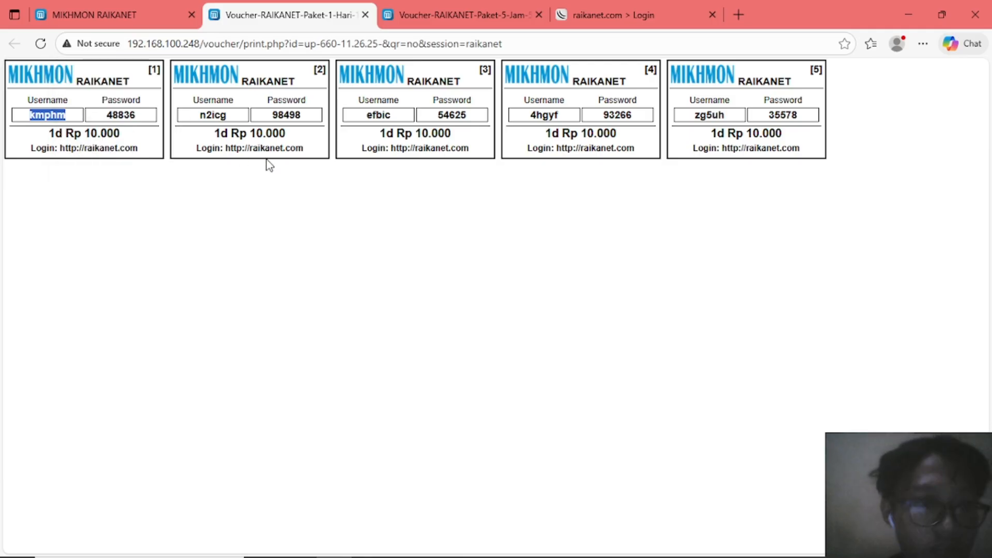
pyautogui.click(603, 7)
pyautogui.click(448, 345)
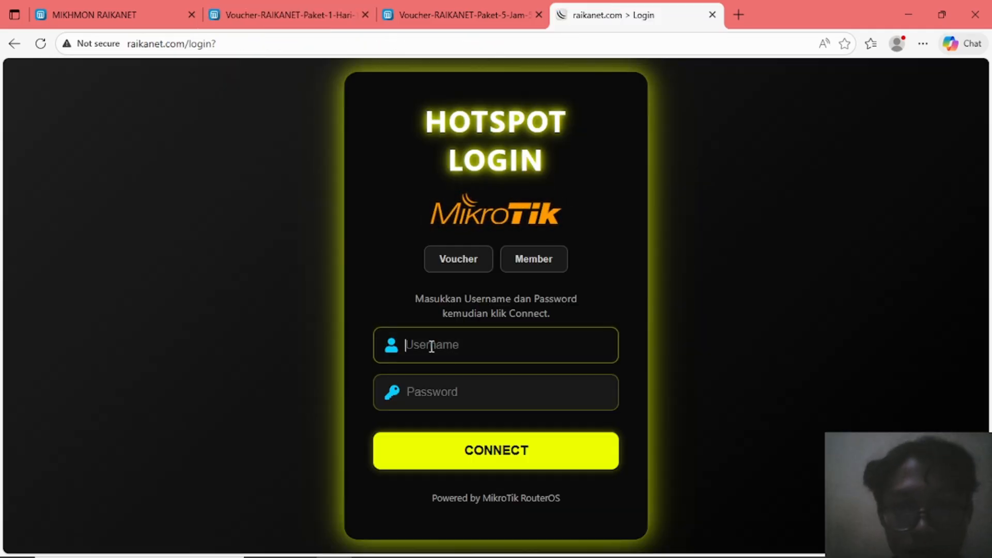
pyautogui.write('kmphm')
# - Copy that voucher's password into the Password field and connect to the hotspot
pyautogui.click(259, 6)
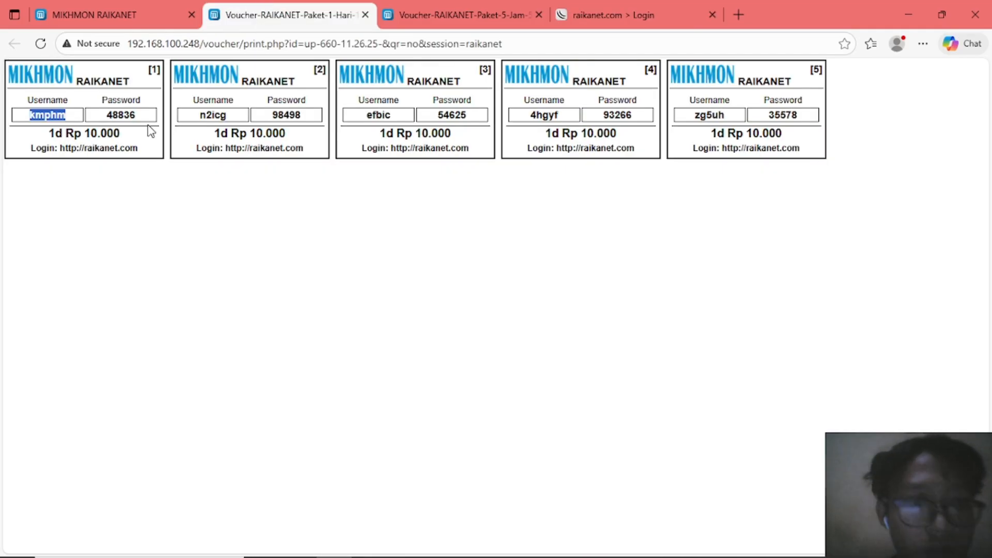
pyautogui.doubleClick(120, 113)
pyautogui.click(642, 11)
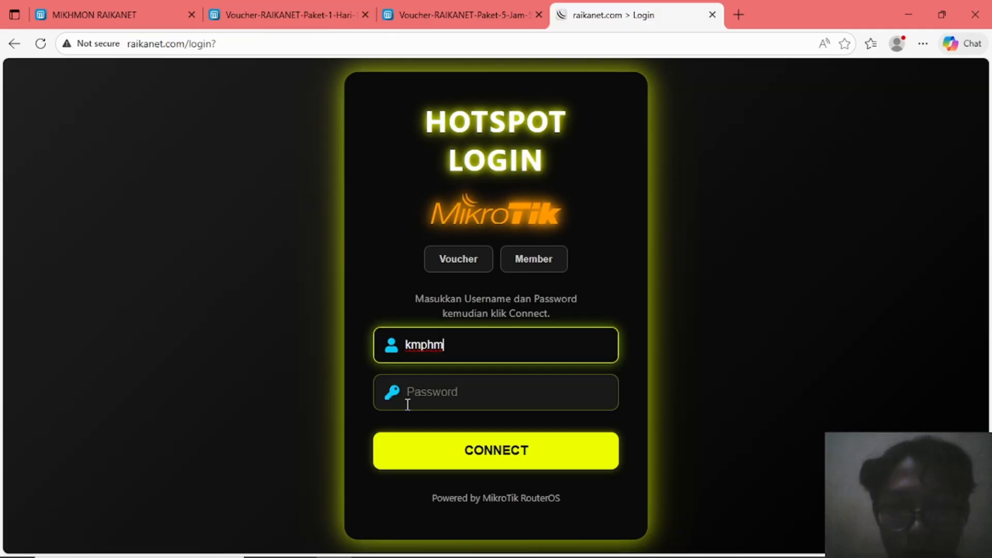
pyautogui.click(408, 404)
pyautogui.hotkey('ctrl', 'v')
pyautogui.click(505, 457)
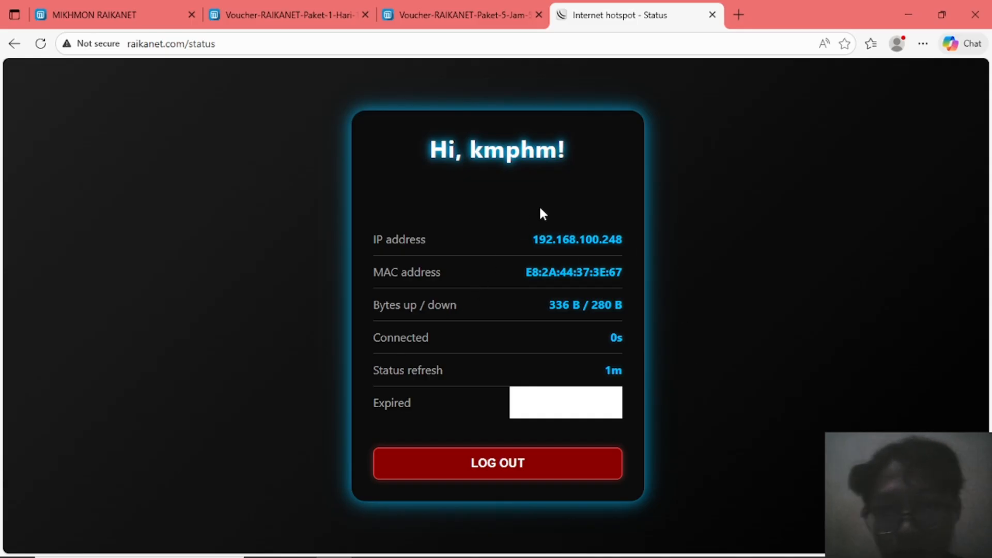
pyautogui.moveTo(535, 239); pyautogui.dragTo(588, 242)
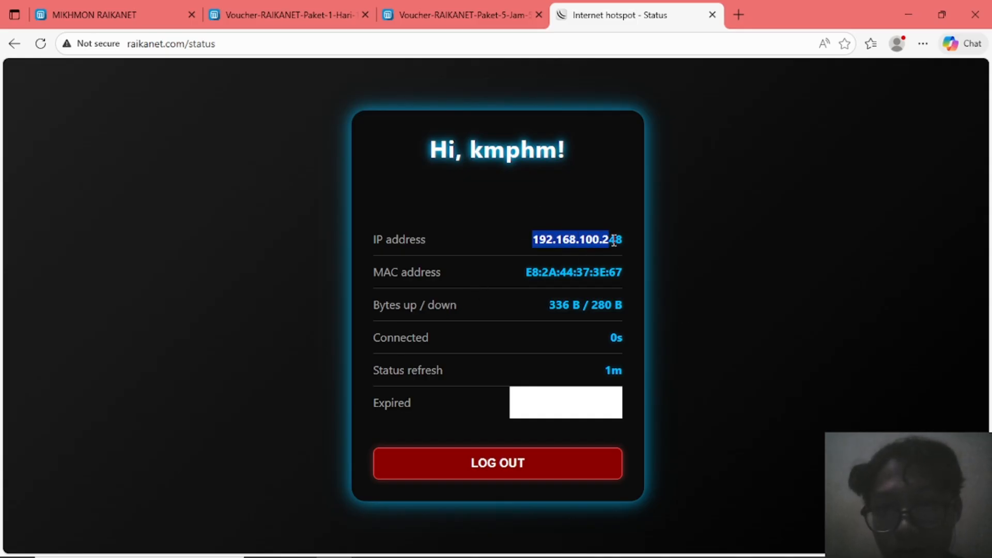
pyautogui.moveTo(769, 534)
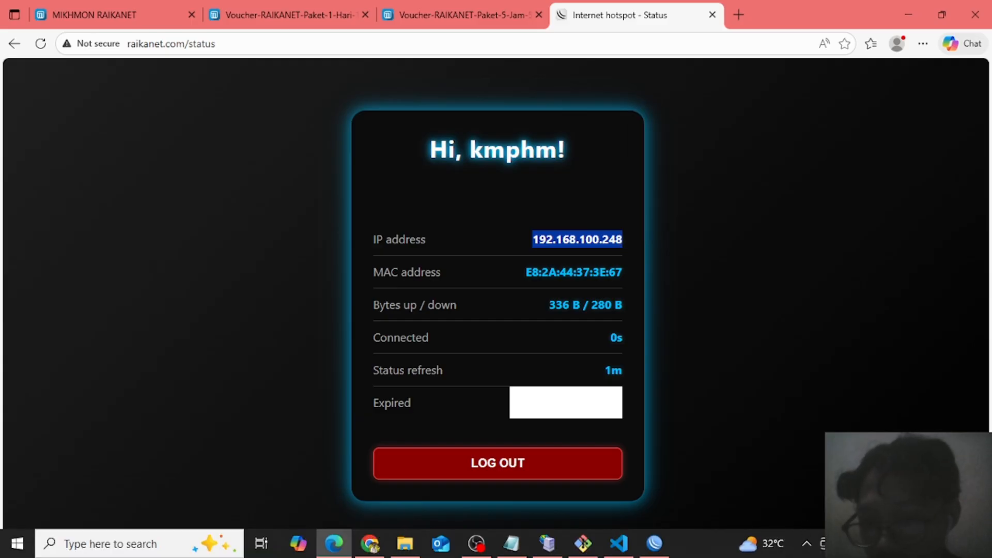
pyautogui.click(822, 544)
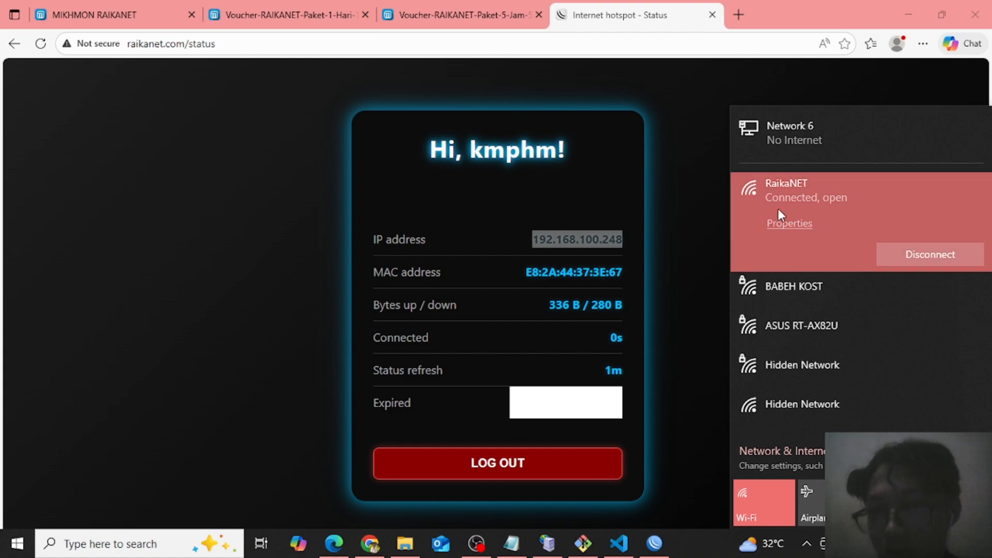
pyautogui.click(84, 164)
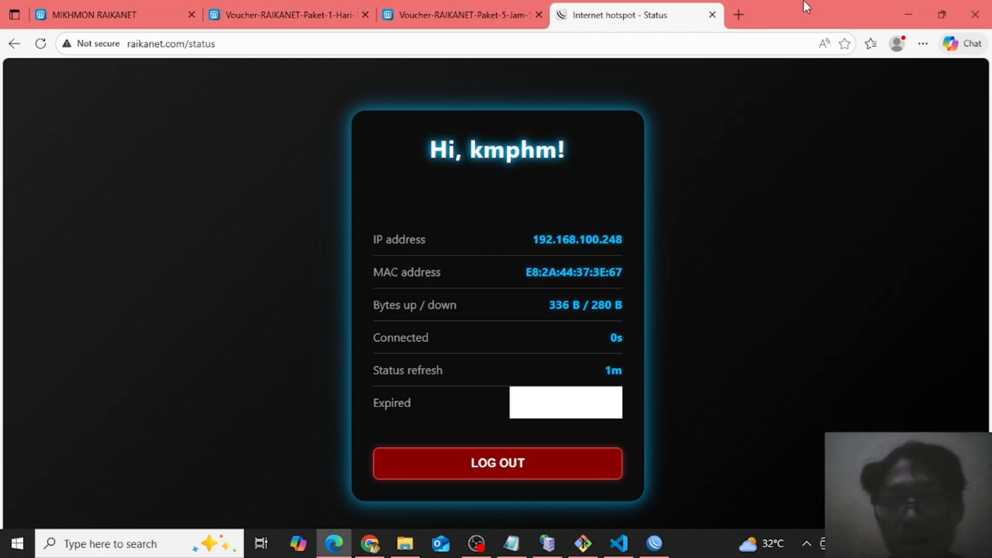
pyautogui.click(739, 15)
# - Run a Speedtest and compare it with Paket-1-Hari-10000's 4M rate limit
pyautogui.write('spee')
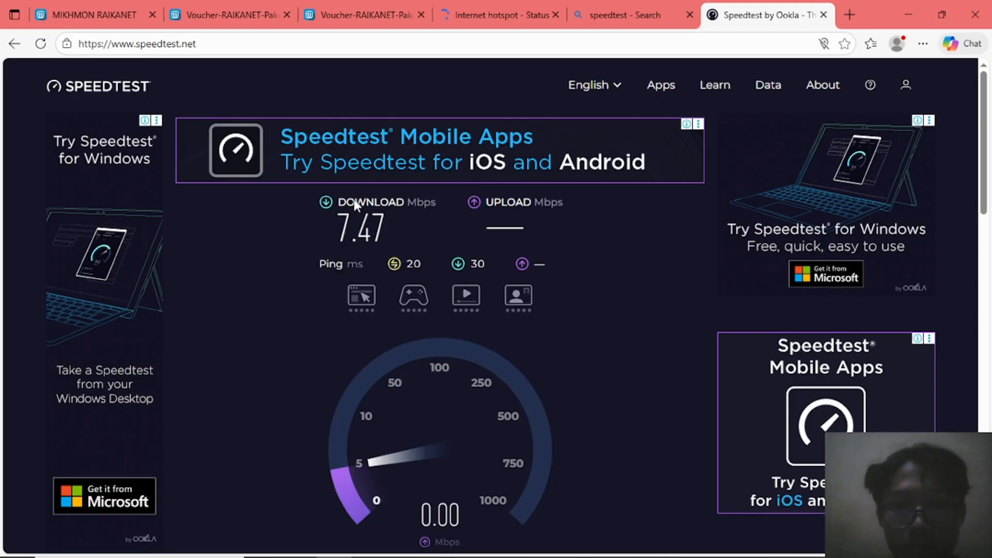
pyautogui.click(670, 5)
pyautogui.click(765, 14)
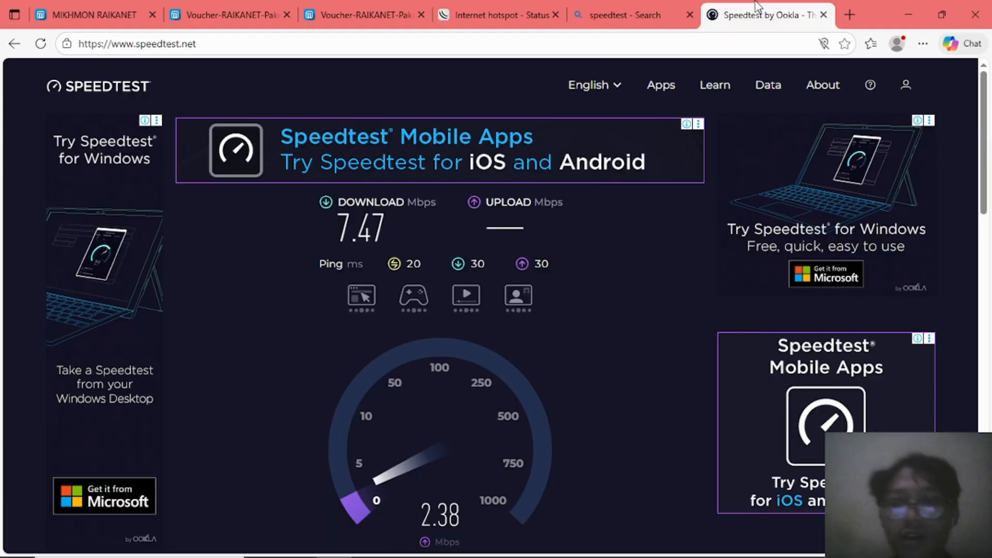
pyautogui.click(72, 6)
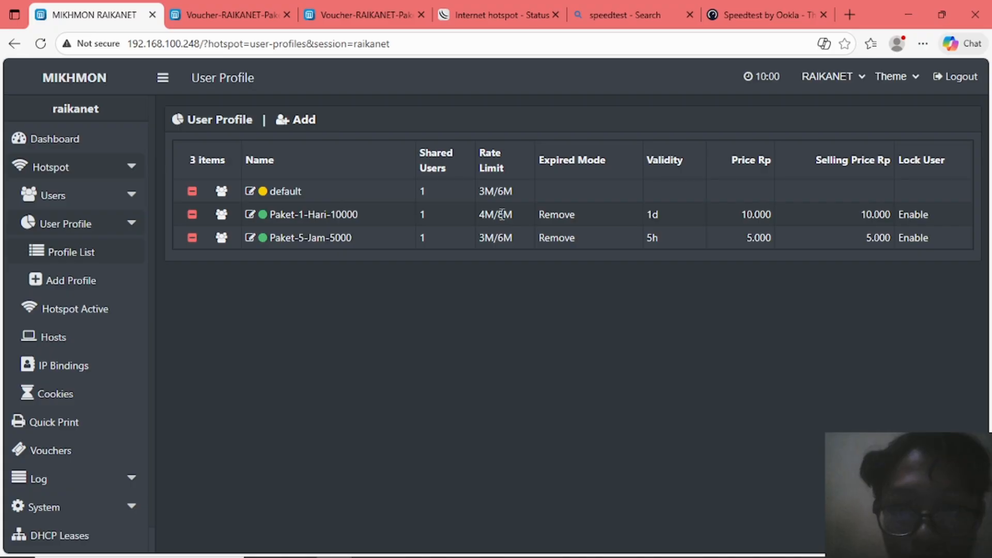
pyautogui.doubleClick(486, 214)
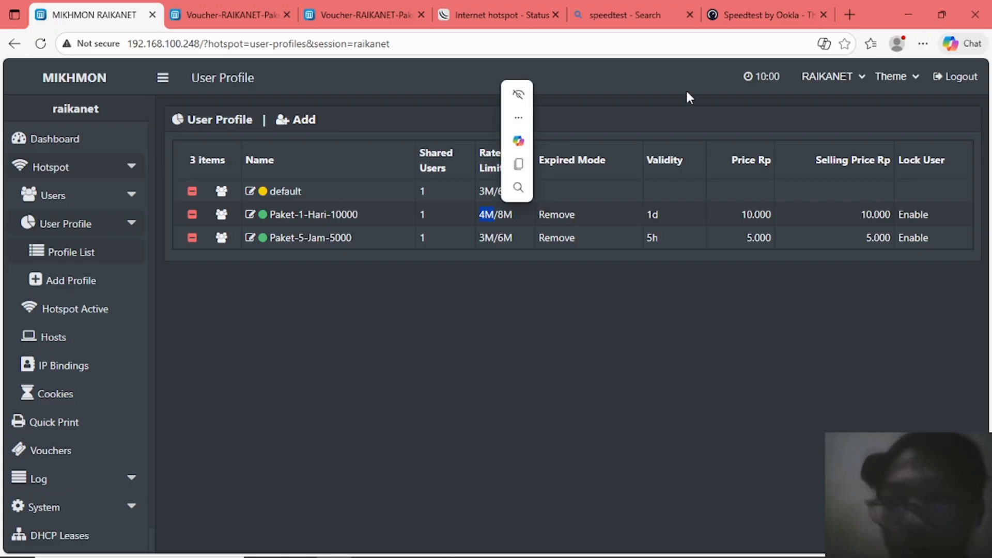
pyautogui.click(757, 15)
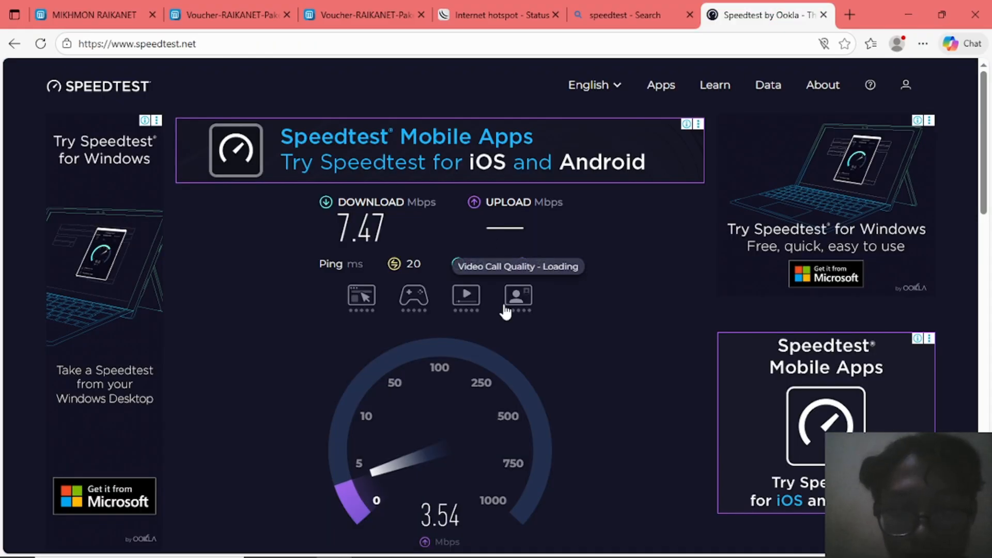
# - Review the 7.47 down / 3.62 up Mbps result, close Speedtest, and return to hotspot status
pyautogui.scroll(-3, 505, 312)
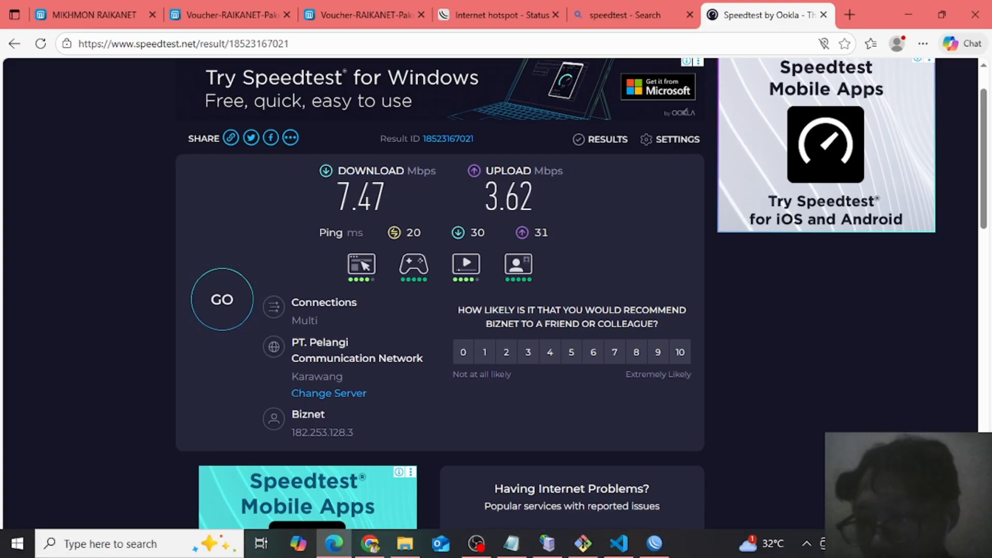
pyautogui.click(824, 15)
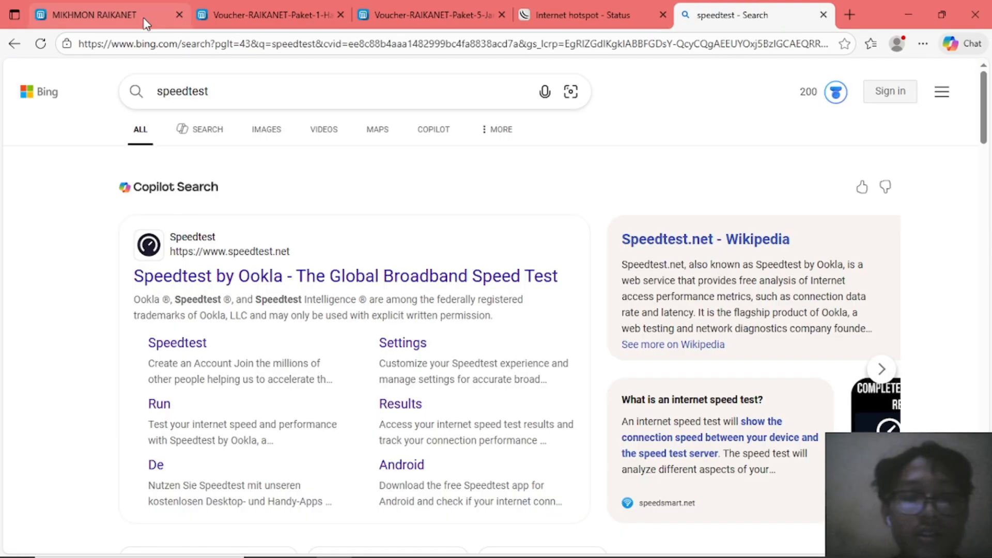
pyautogui.click(559, 19)
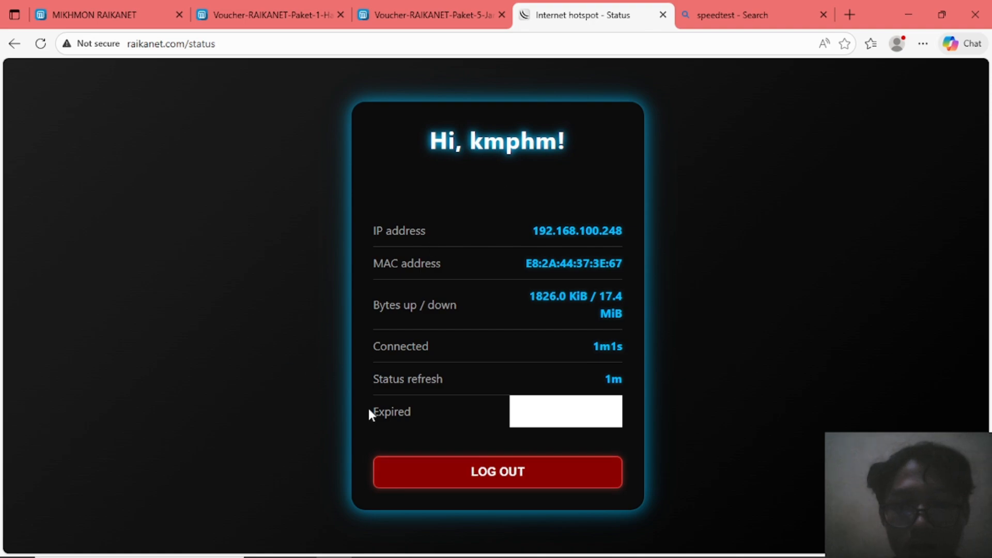
# - Log out of the hotspot, ending the 1m35s session that used 8.6 MiB / 17.9 MiB
pyautogui.click(478, 473)
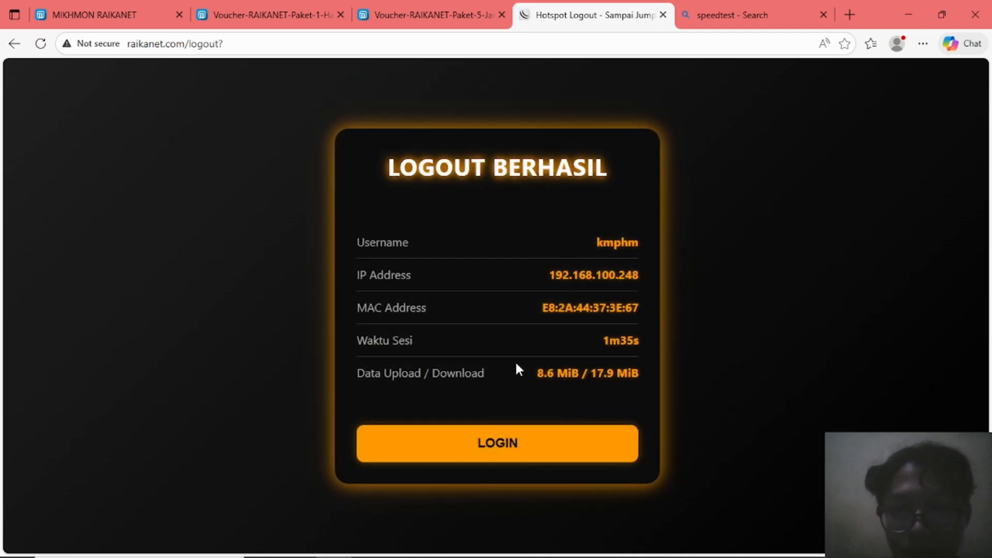
# - Reconnect with the same voucher via clipboard-history username and password, then return to the vouchers page
pyautogui.click(499, 442)
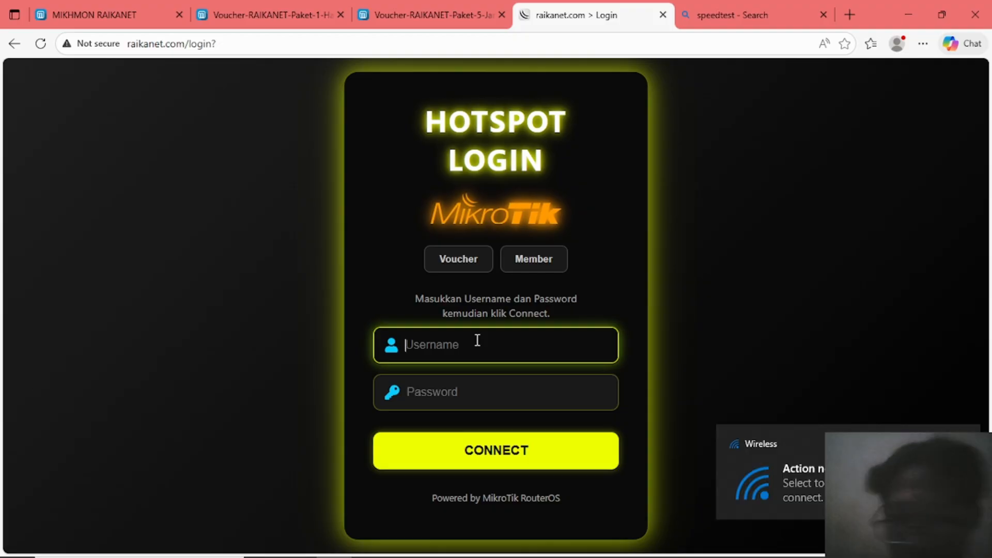
pyautogui.press('super+v')
pyautogui.click(524, 166)
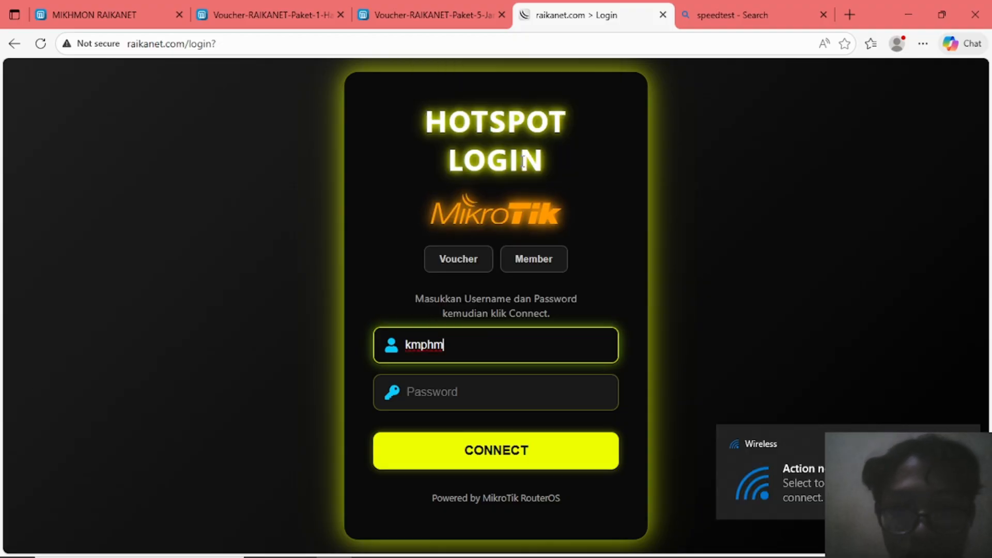
pyautogui.click(450, 380)
pyautogui.press('super+v')
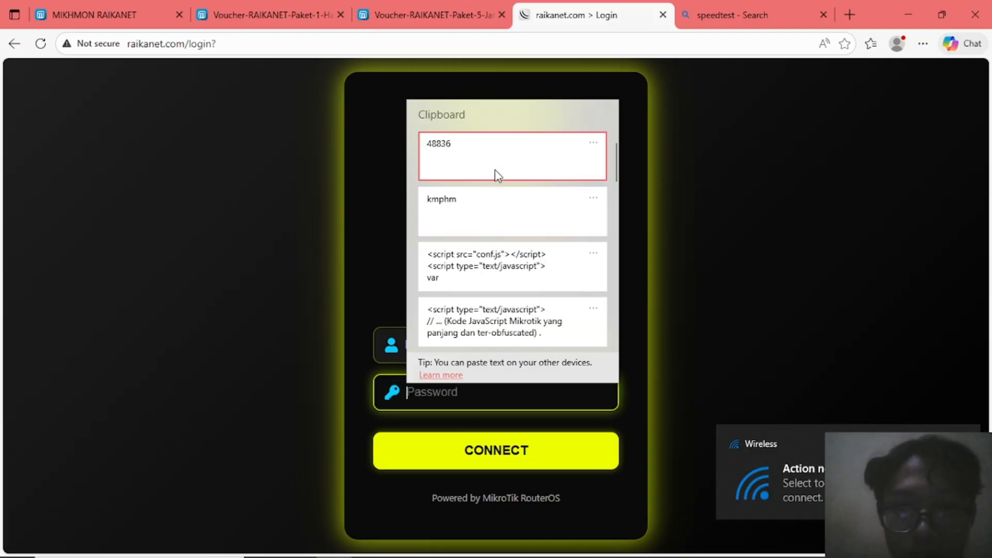
pyautogui.click(496, 168)
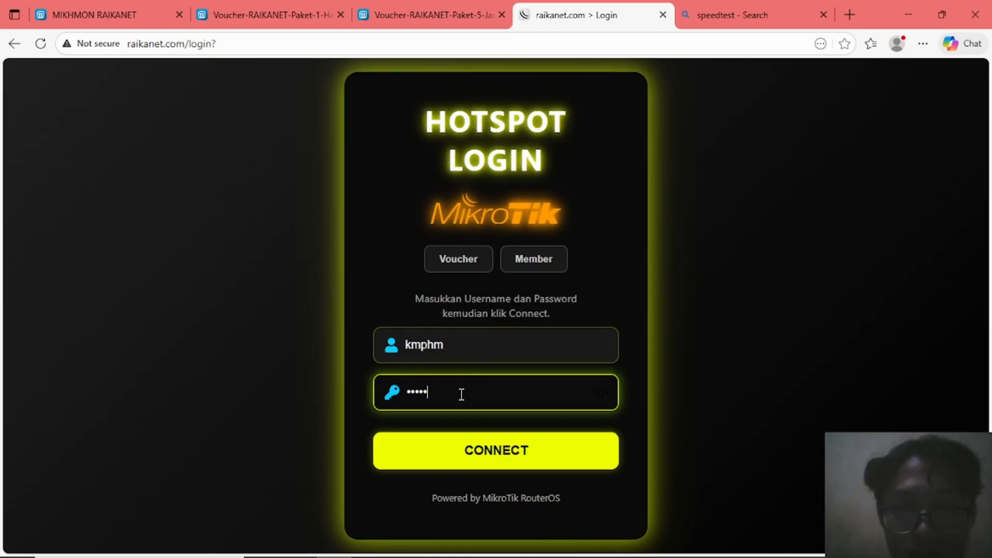
pyautogui.click(488, 465)
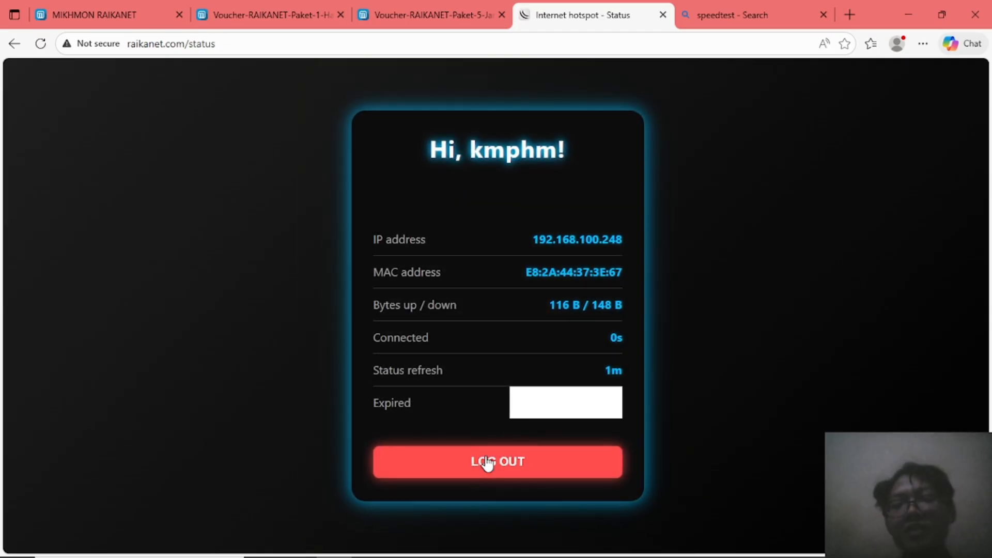
pyautogui.click(239, 22)
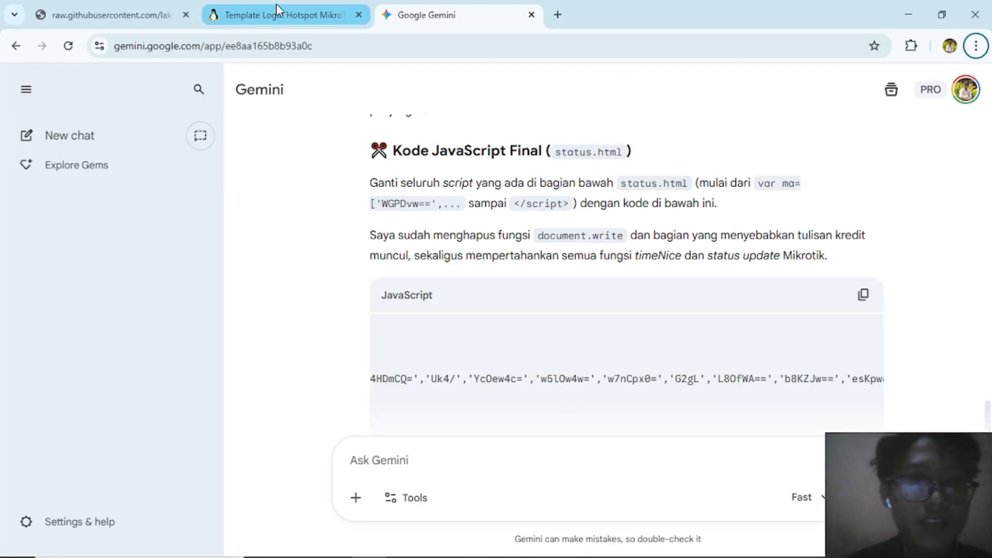
# - Leave the template gallery and select all of the custom MKS template code in Notepad
pyautogui.click(121, 15)
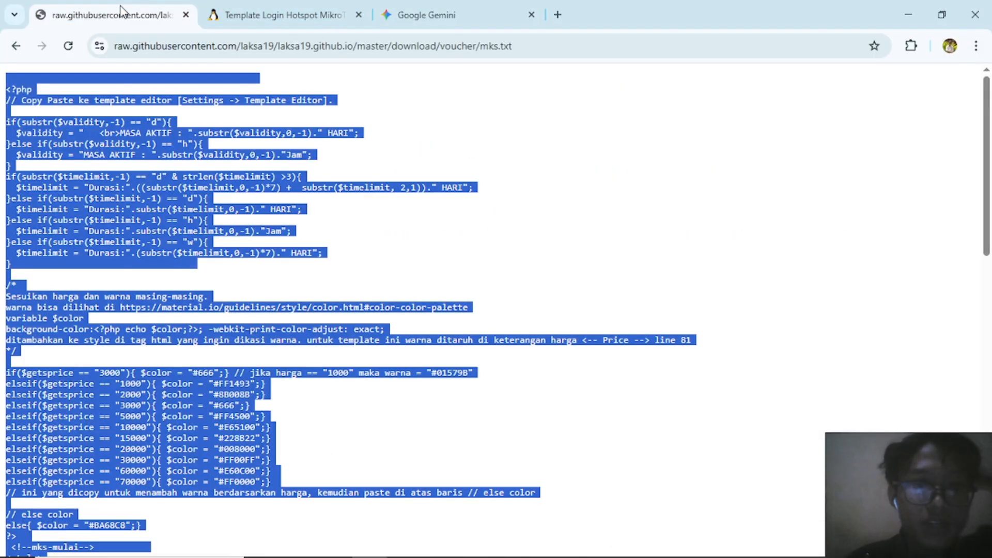
pyautogui.click(16, 46)
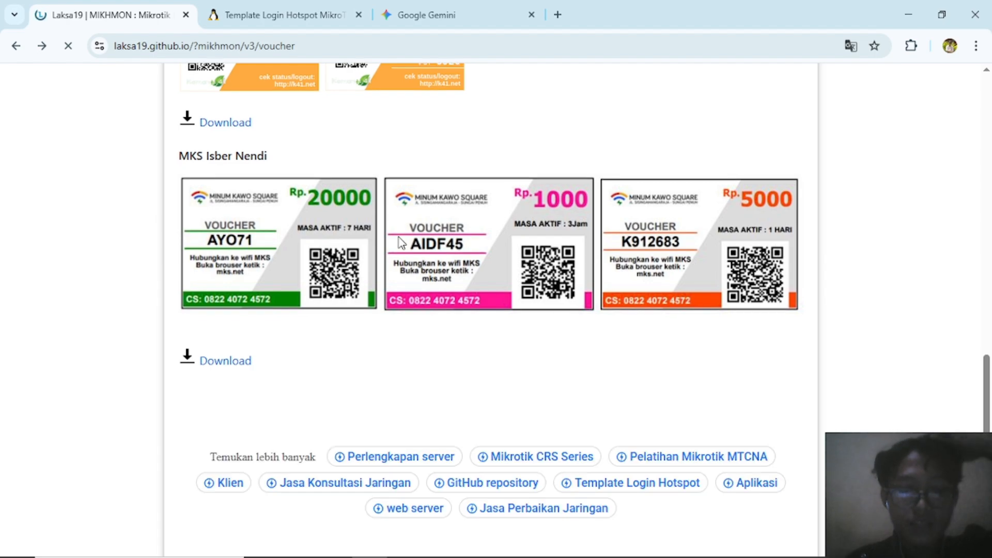
pyautogui.scroll(3, 402, 243)
pyautogui.scroll(10, 402, 243)
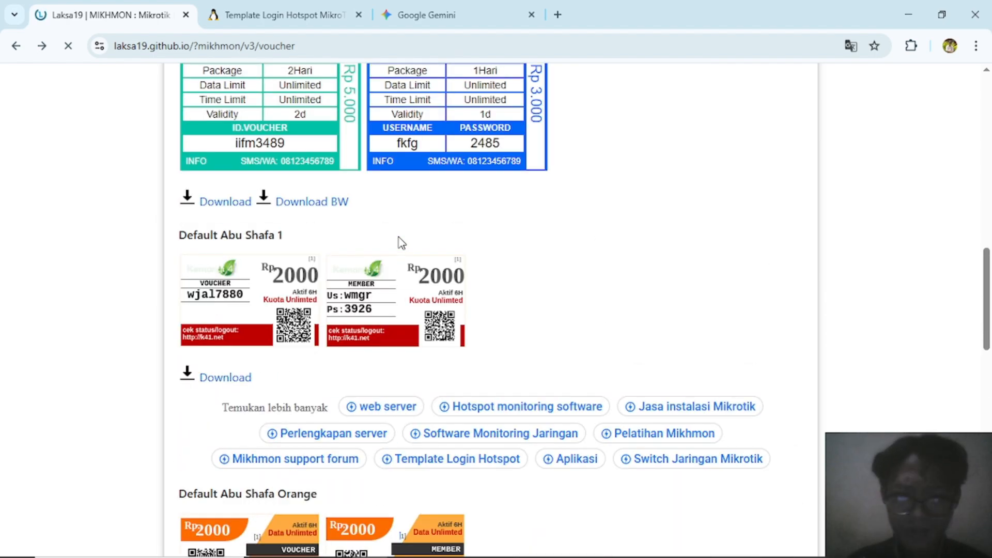
pyautogui.hotkey('alt', 'Tab')
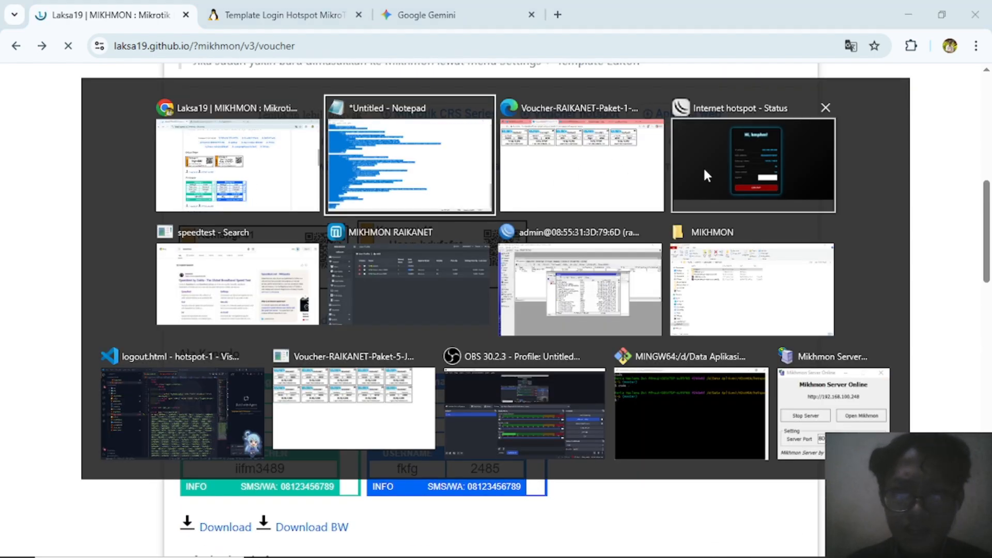
pyautogui.click(431, 187)
pyautogui.click(446, 183)
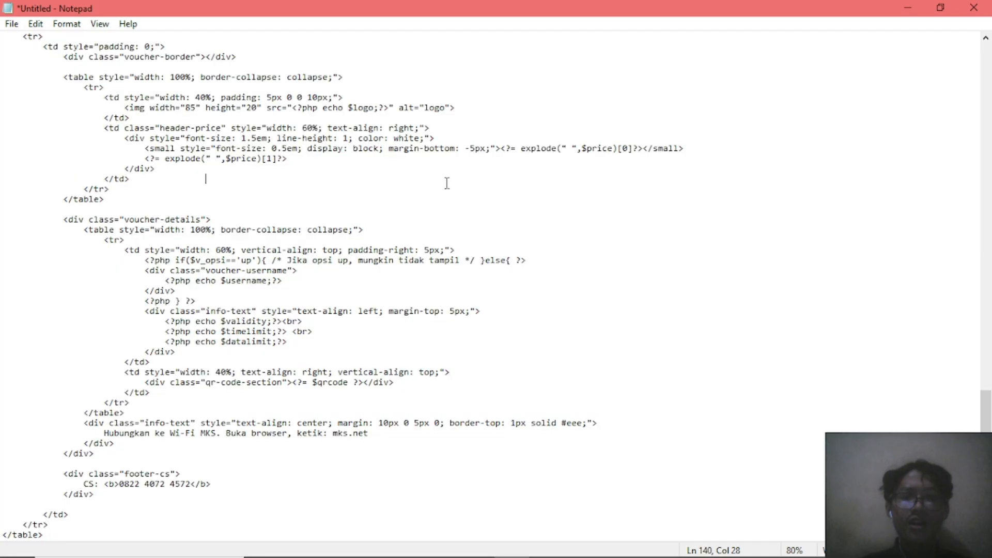
pyautogui.hotkey('ctrl', 'a')
pyautogui.hotkey('alt', 'Tab')
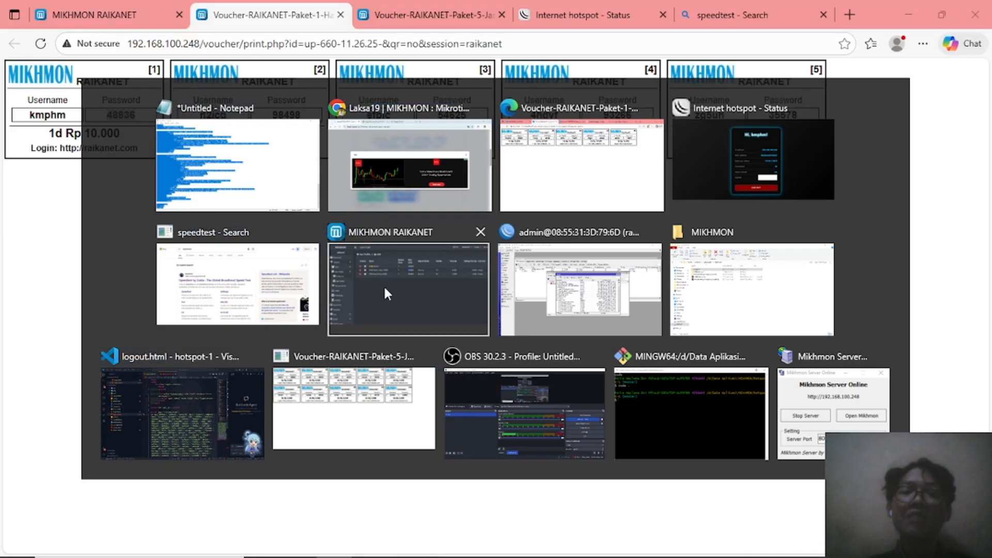
# - Open Settings > Template Editor from the Mikhmon dashboard
pyautogui.click(383, 285)
pyautogui.click(61, 148)
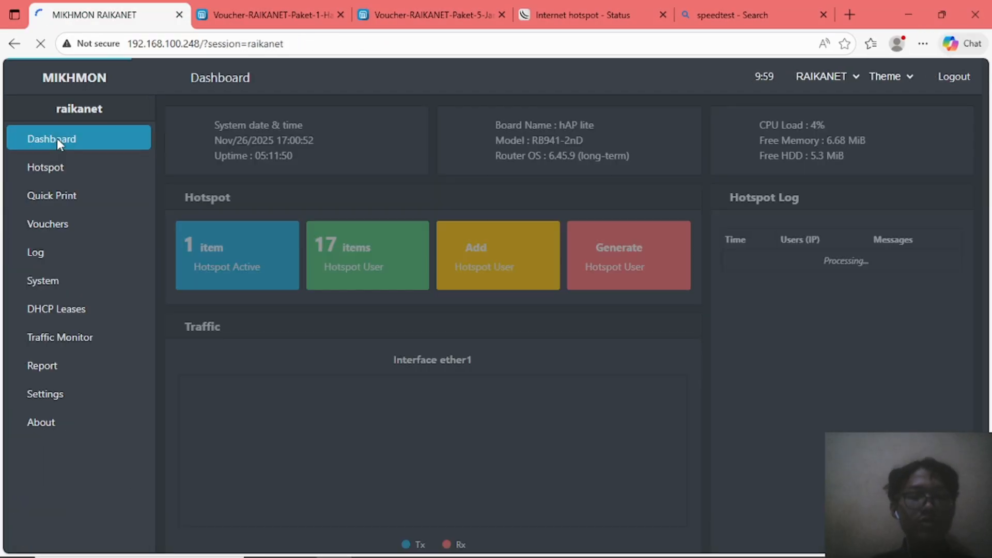
pyautogui.click(143, 399)
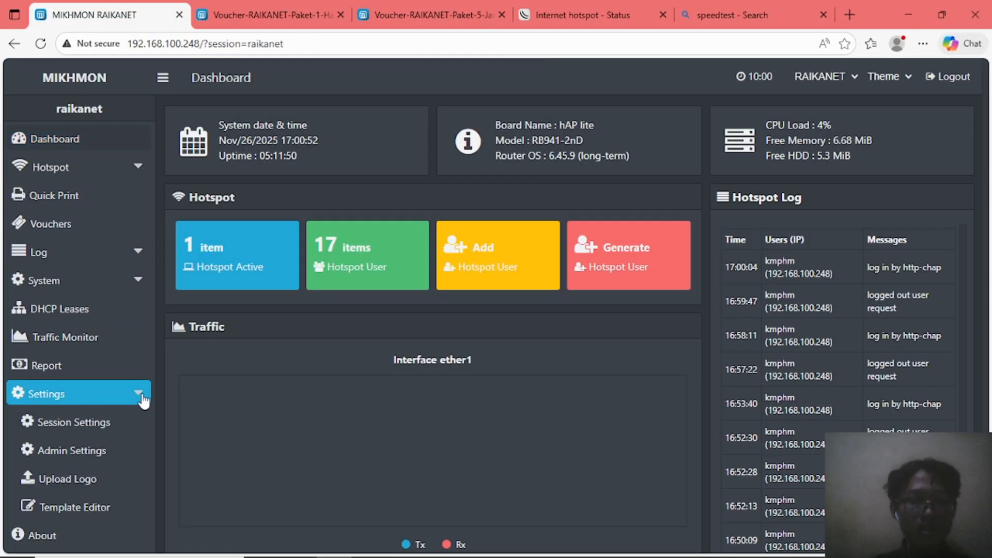
pyautogui.click(100, 507)
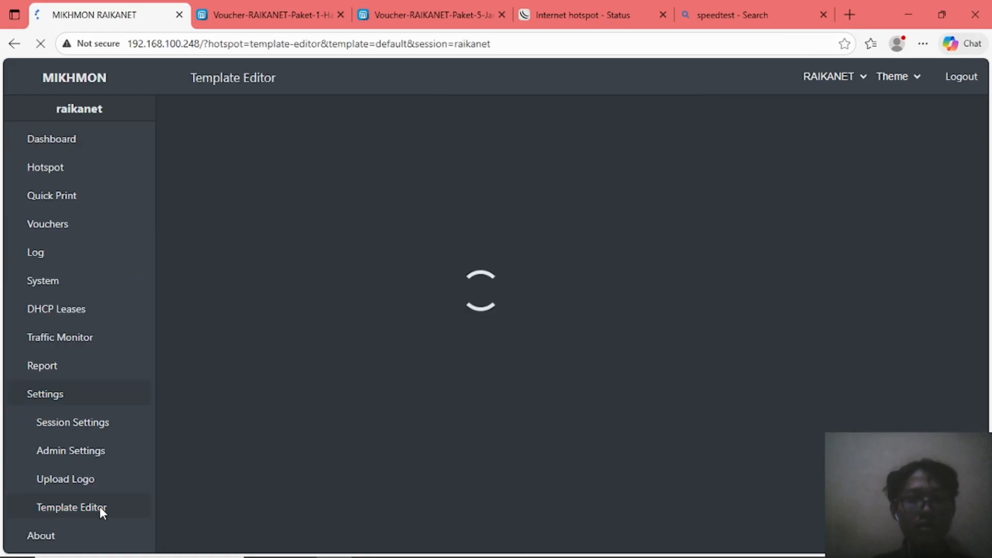
pyautogui.scroll(1, 462, 378)
pyautogui.scroll(-1, 463, 377)
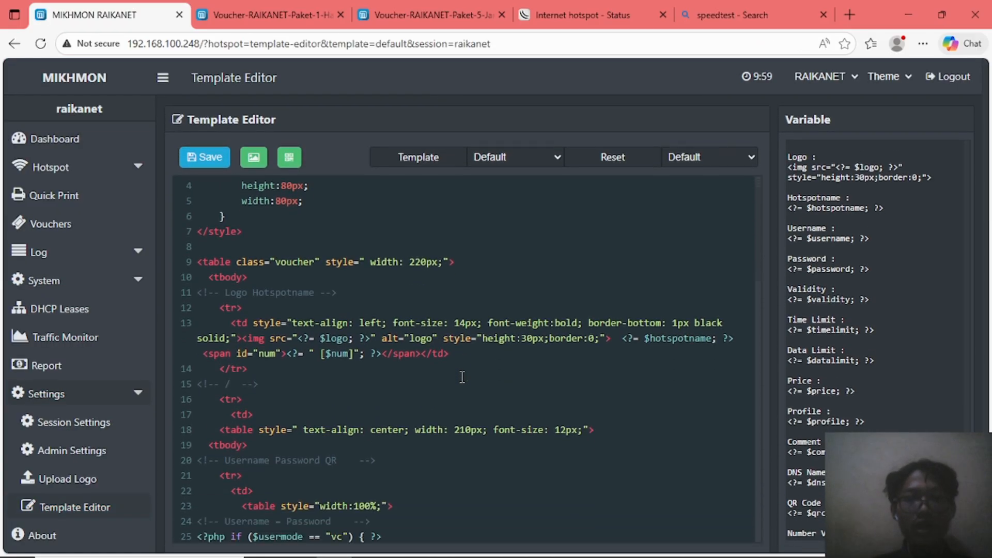
pyautogui.scroll(1, 463, 378)
pyautogui.scroll(-5, 396, 265)
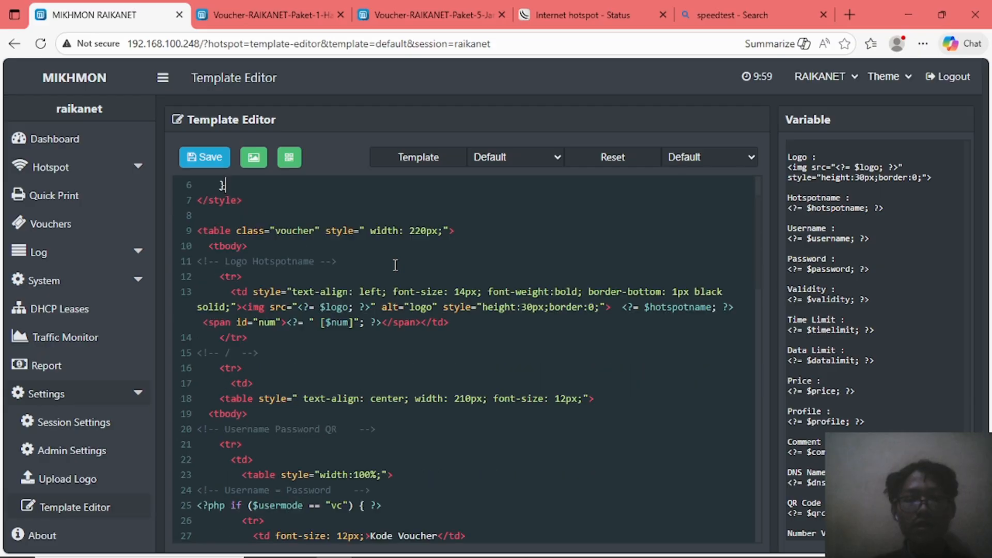
pyautogui.scroll(5, 396, 265)
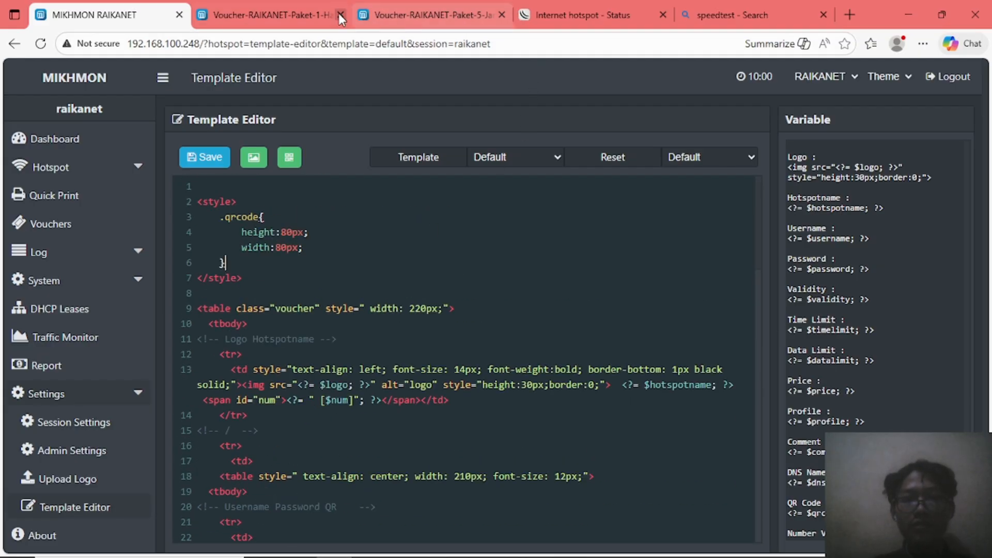
# - Replace the editor's default template code with the pasted custom MKS template
pyautogui.click(307, 16)
pyautogui.click(98, 17)
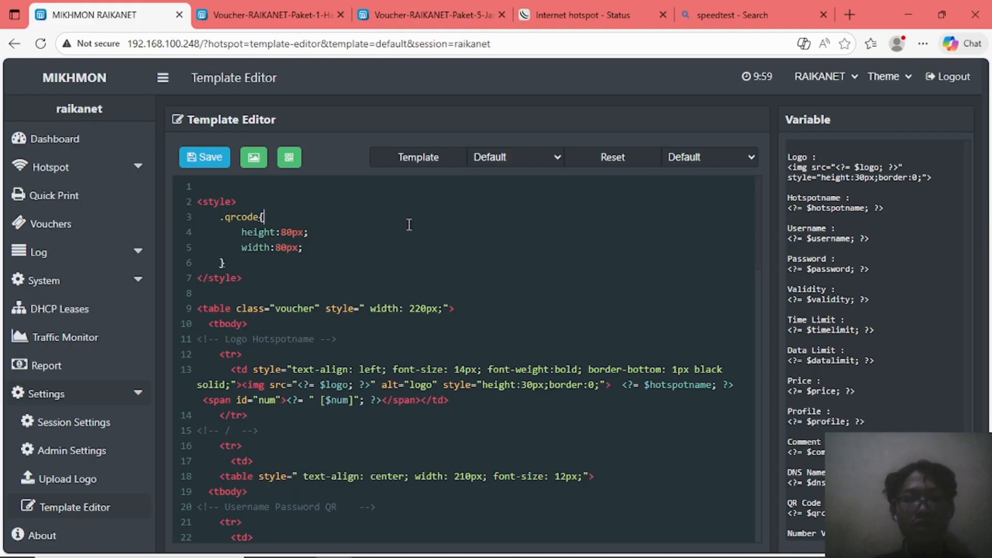
pyautogui.hotkey('ctrl', 'a')
pyautogui.hotkey('ctrl', 'v')
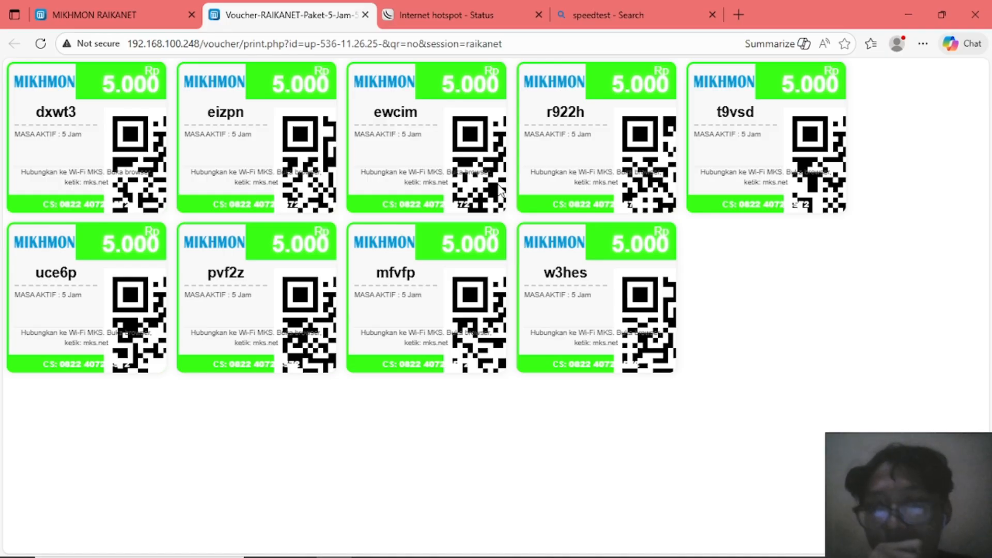
# - Reload the printed 5-hour vouchers in the new orange template, cancelling the print dialog
pyautogui.hotkey('alt', 'Tab')
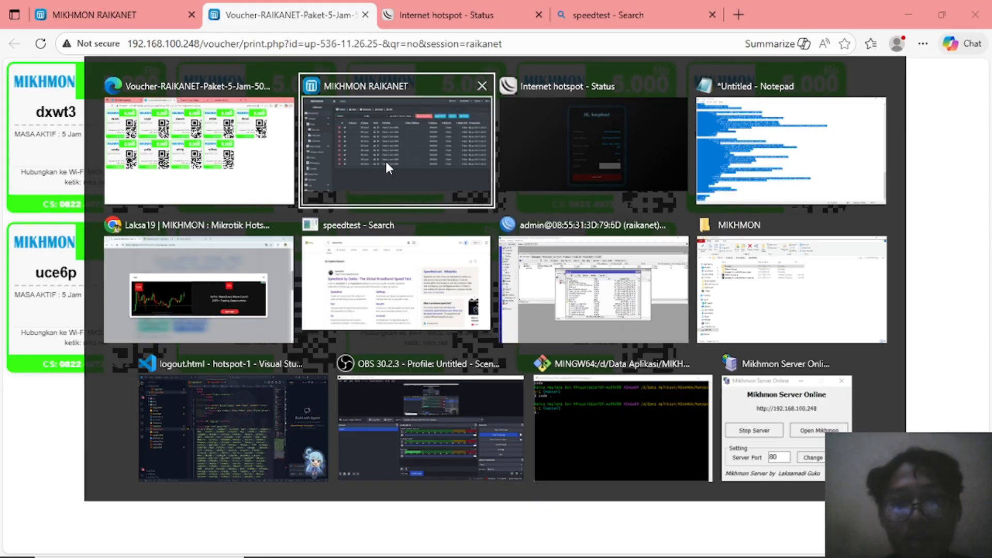
pyautogui.scroll(-2, 73, 511)
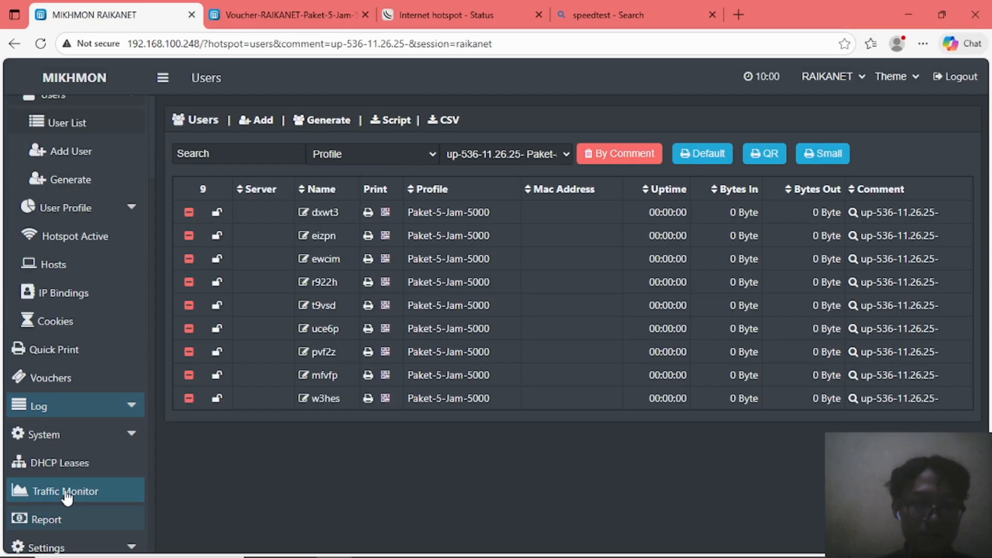
pyautogui.click(56, 436)
pyautogui.click(65, 436)
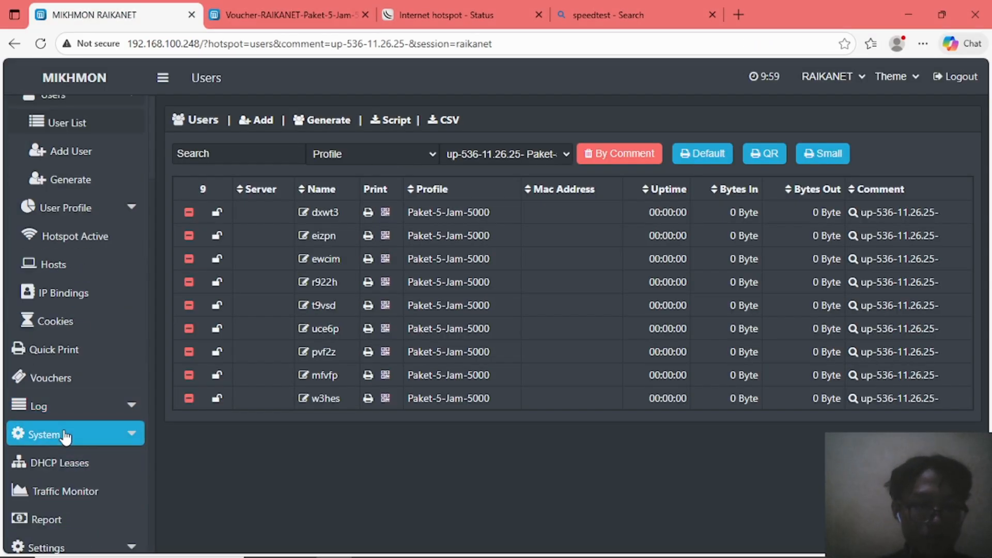
pyautogui.click(316, 12)
pyautogui.click(41, 46)
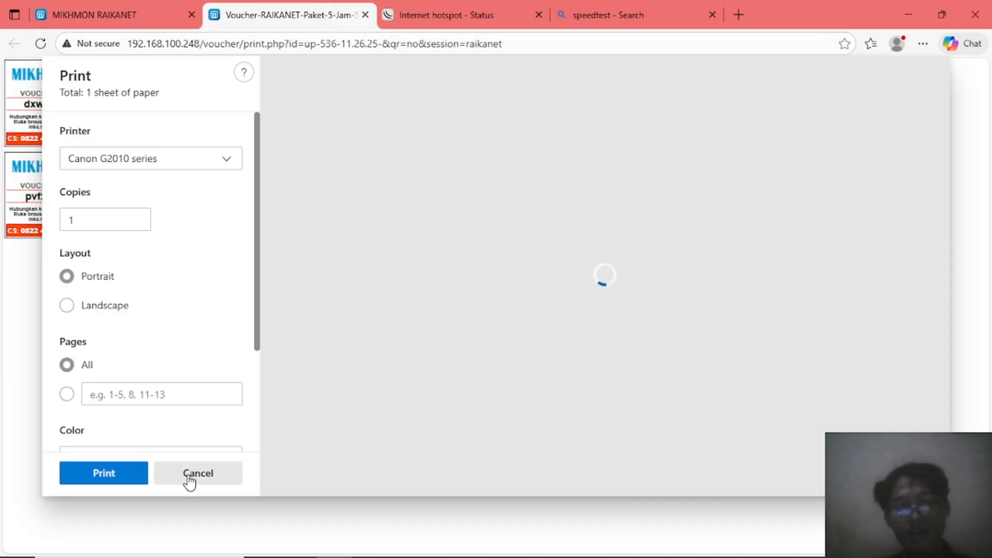
pyautogui.click(190, 478)
pyautogui.scroll(4, 258, 227)
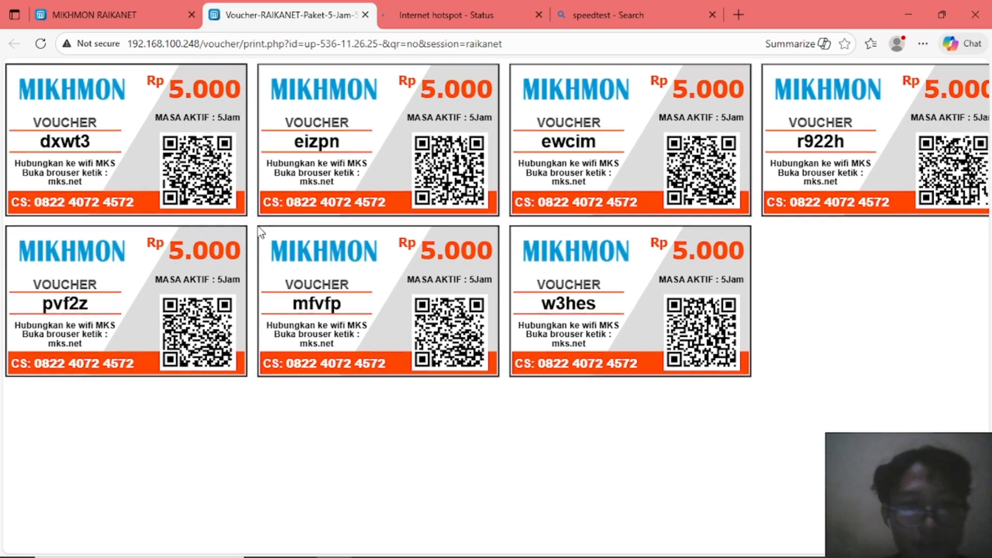
pyautogui.scroll(2, 261, 232)
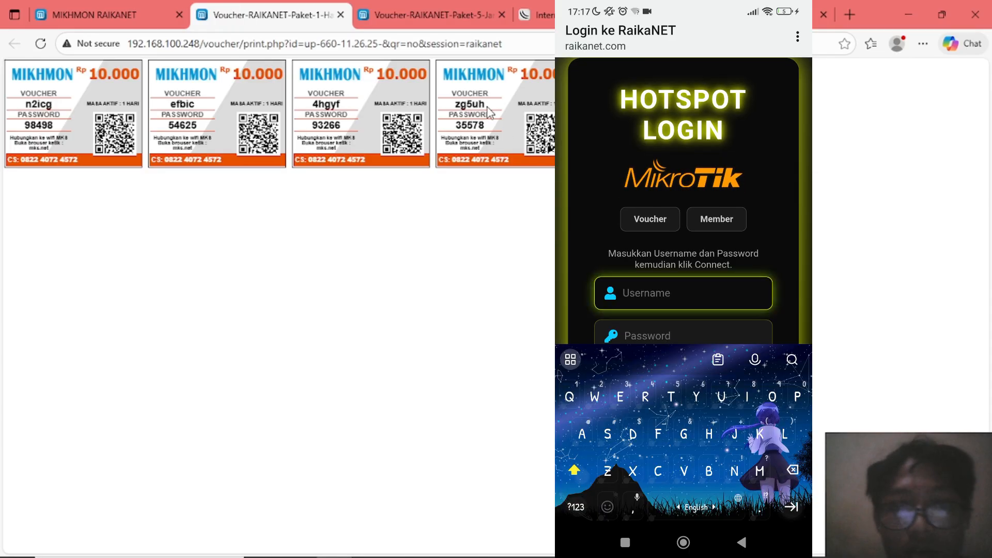
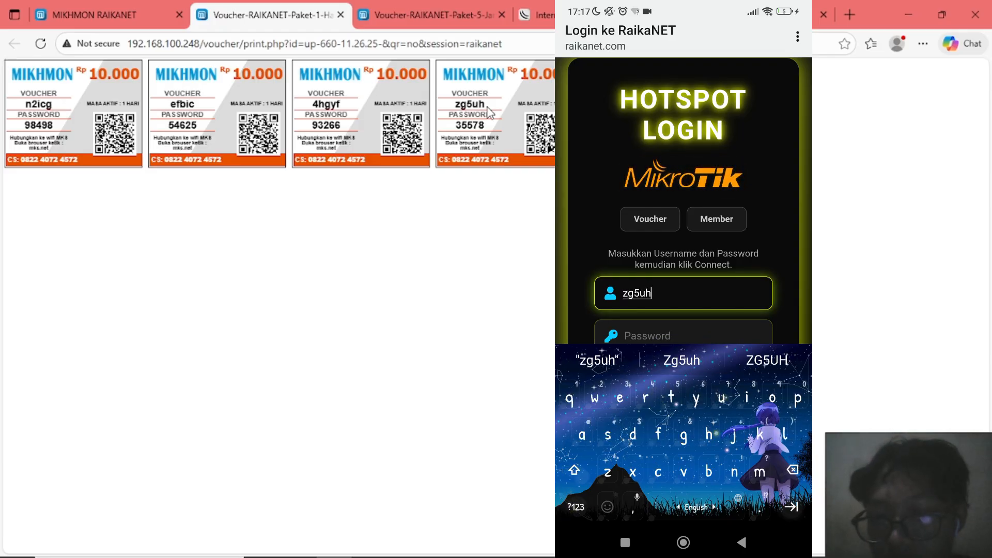
# - Log the phone in with a printed voucher's username and password, then switch to Mikhmon
pyautogui.press('Tab')
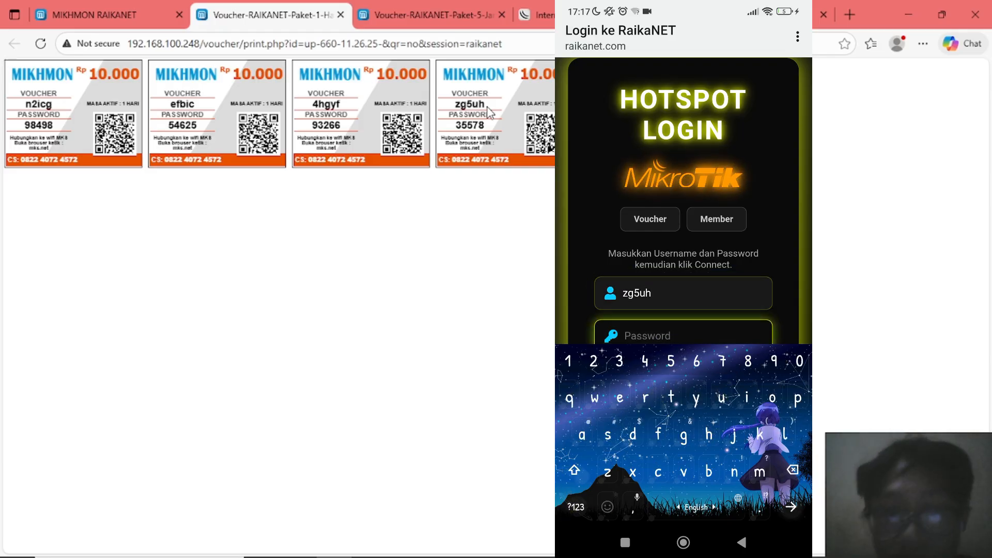
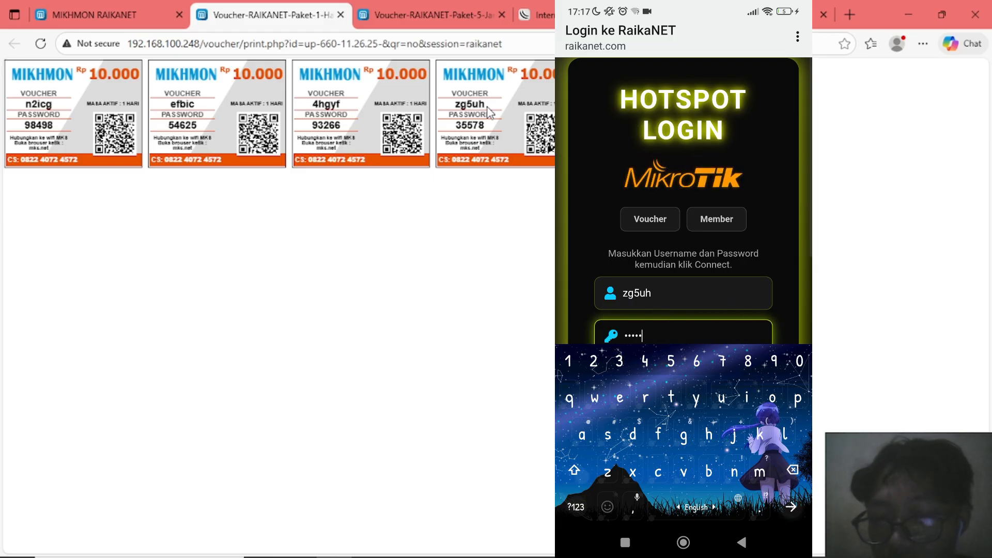
pyautogui.press('Escape')
pyautogui.press('Return')
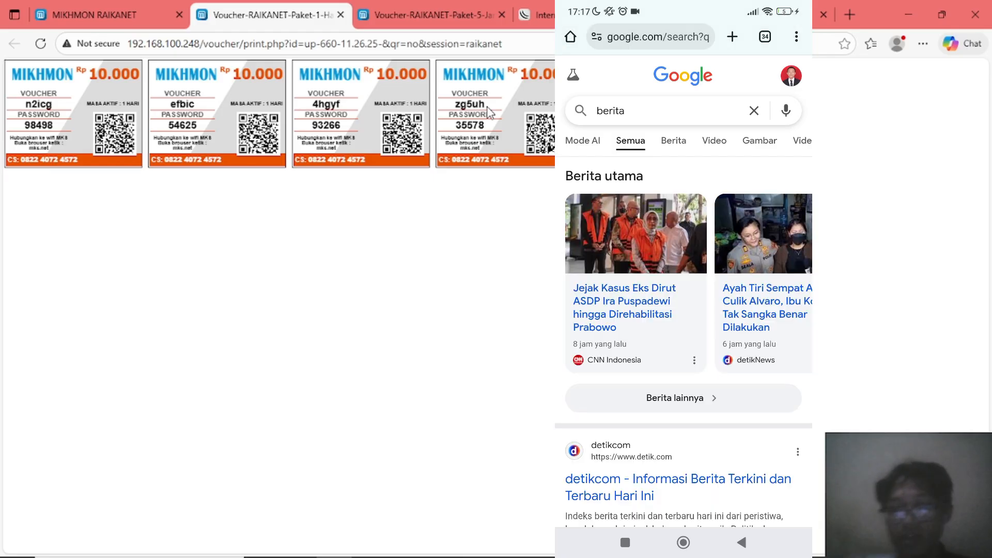
pyautogui.hotkey('alt', 'Tab')
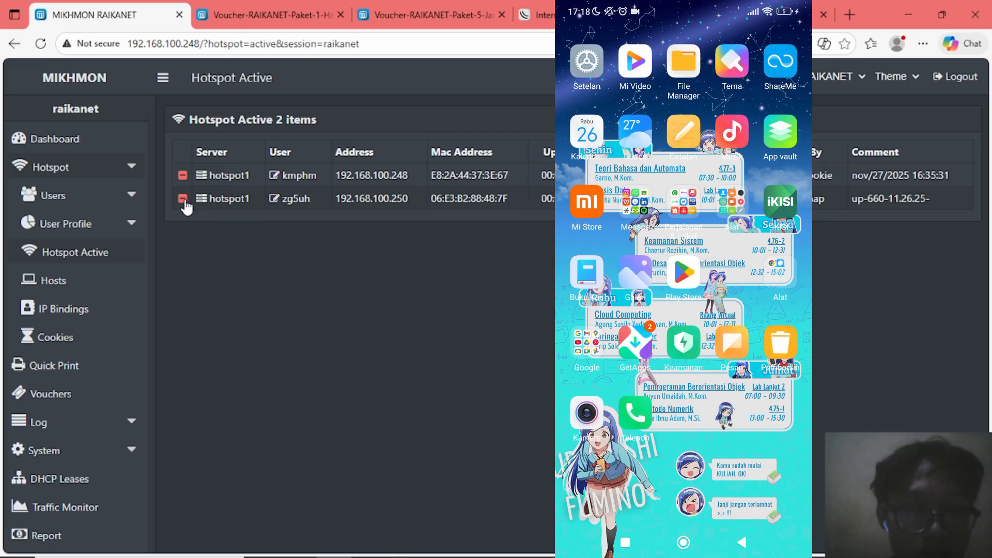
# - Remove the phone's Hotspot Active session and open the printed 1-day vouchers
pyautogui.click(183, 199)
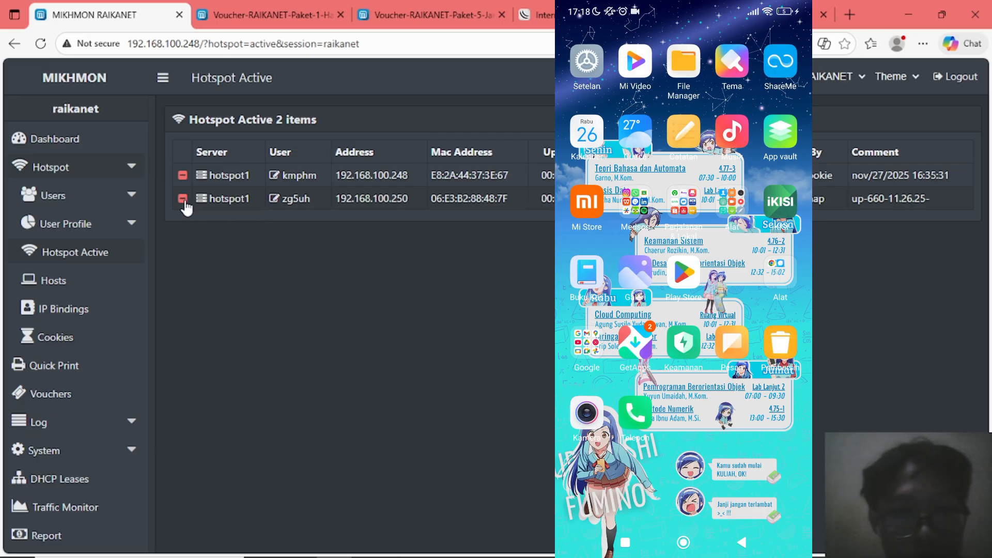
pyautogui.click(301, 11)
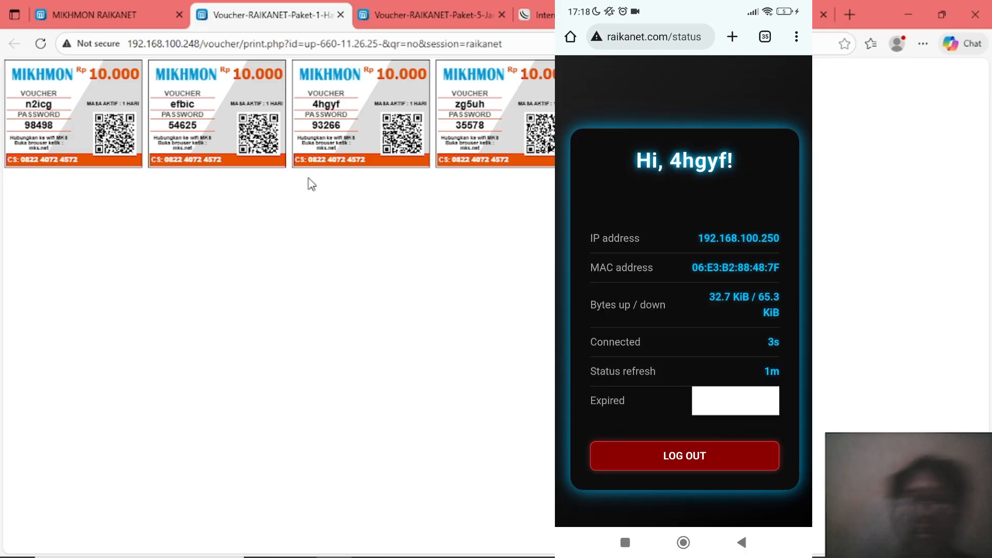
# - View Hotspot Active showing the phone's new voucher session at 192.168.100.250
pyautogui.click(138, 23)
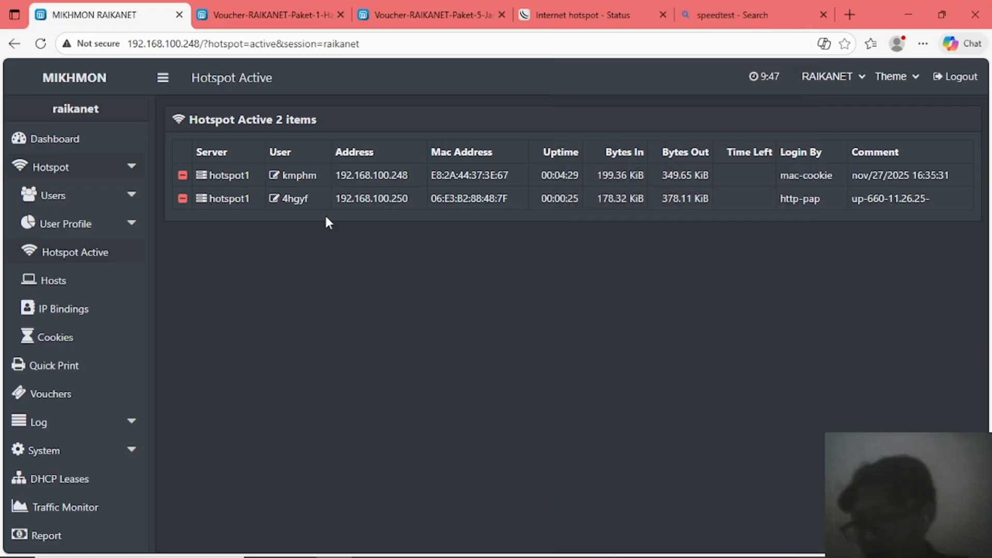
pyautogui.hotkey('alt', 'Tab')
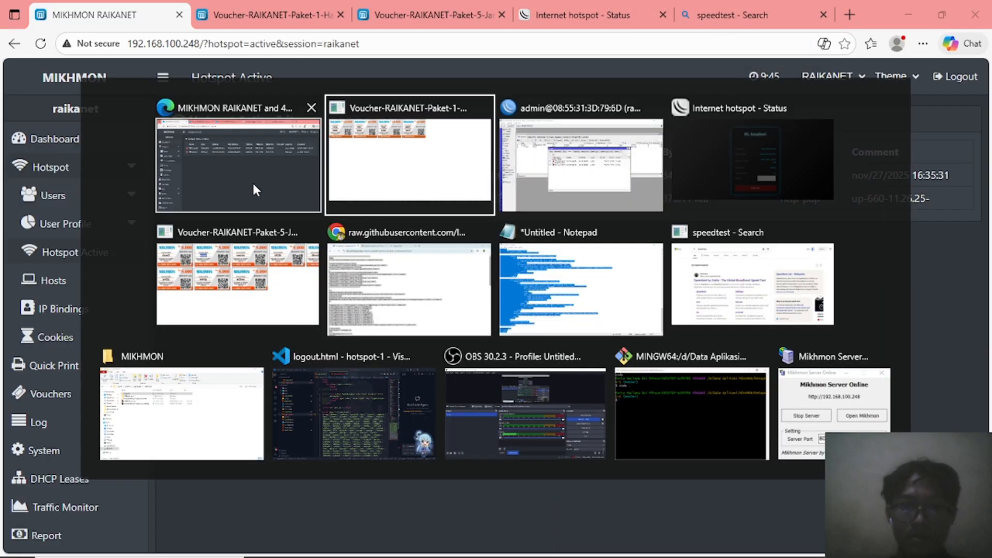
pyautogui.click(284, 187)
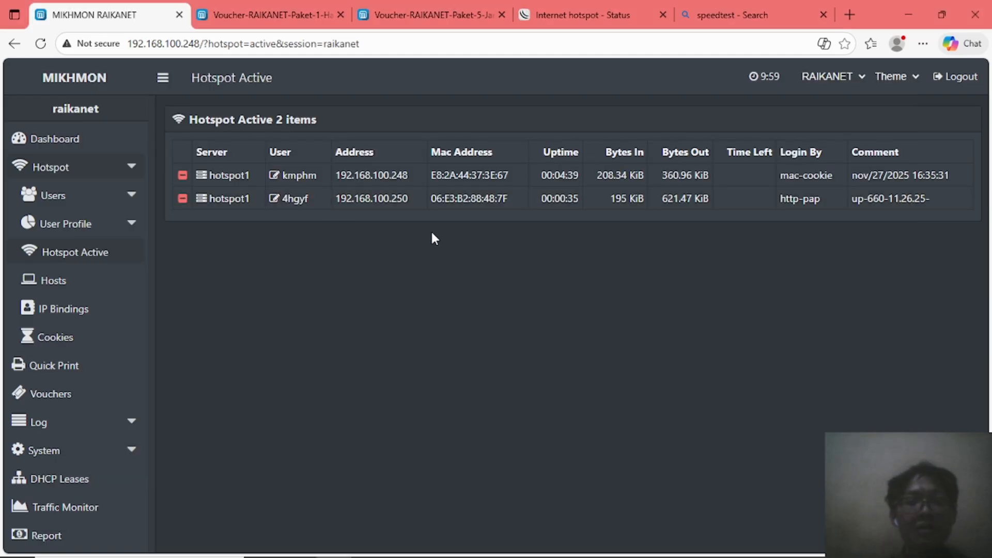